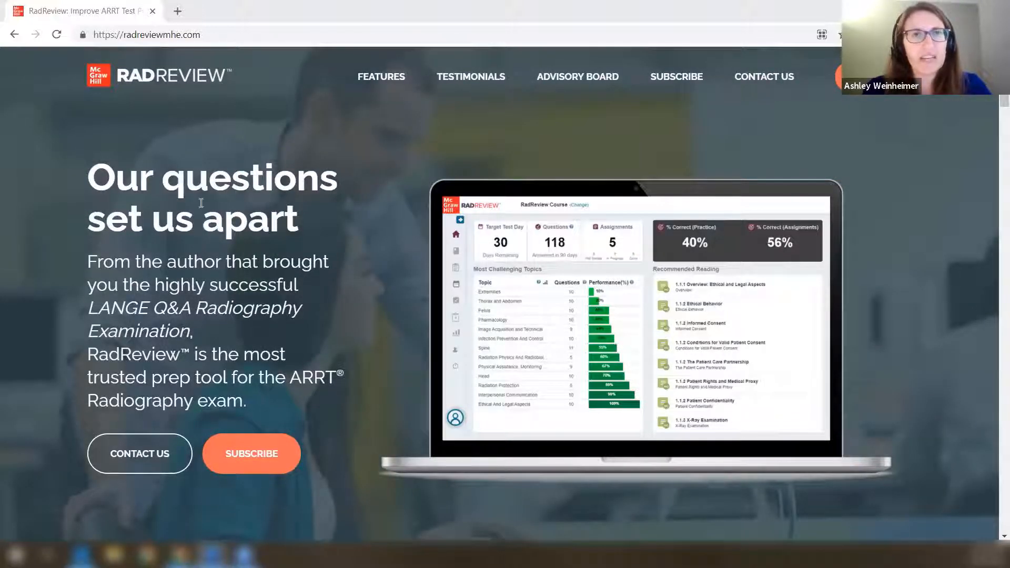
Sign in to RadReview with the instructor's e-mail and password, declining to store the login in LastPass.
left_click(204, 36)
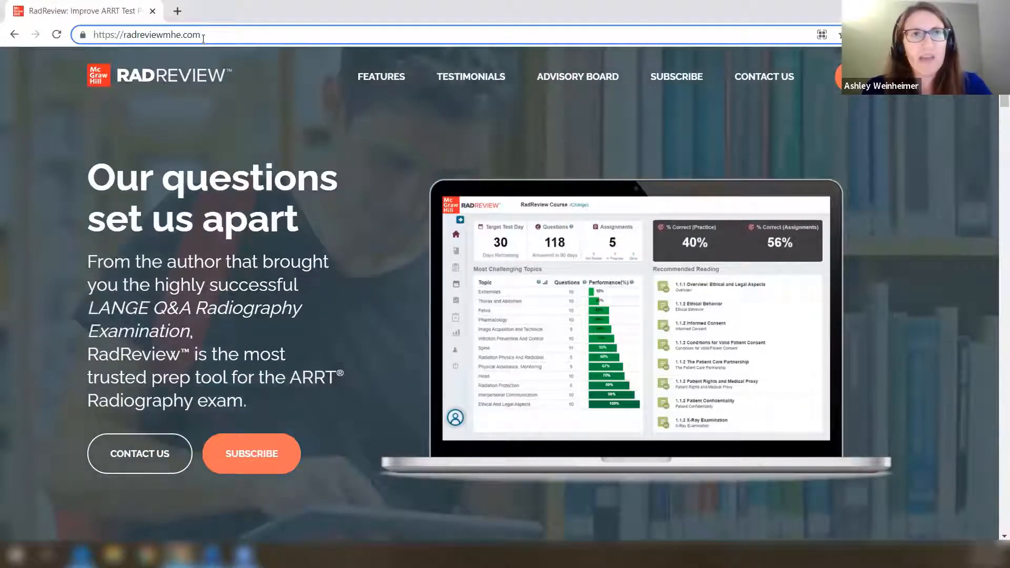
left_click(837, 78)
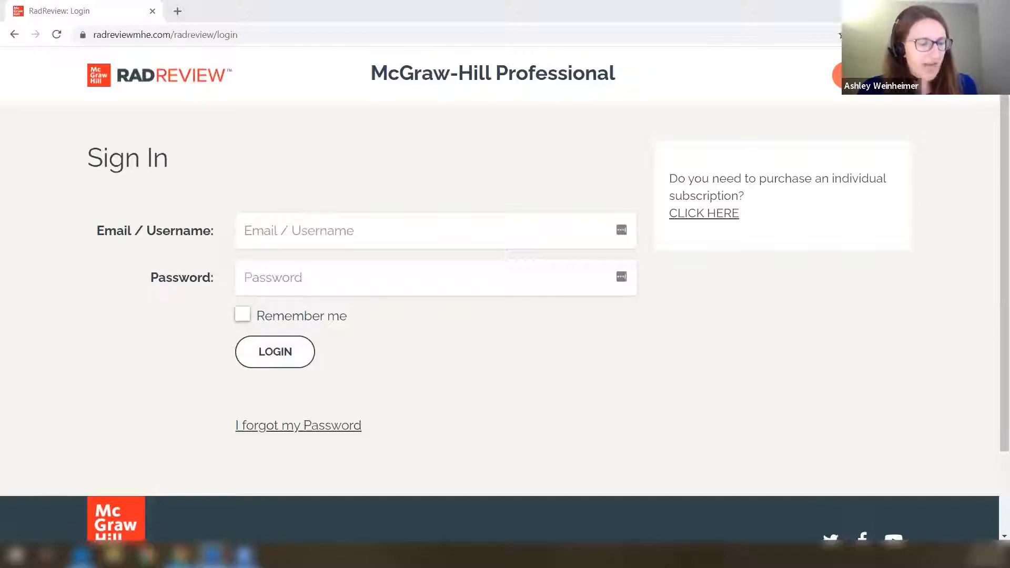
left_click(318, 234)
key("ctrl+v")
left_click(303, 279)
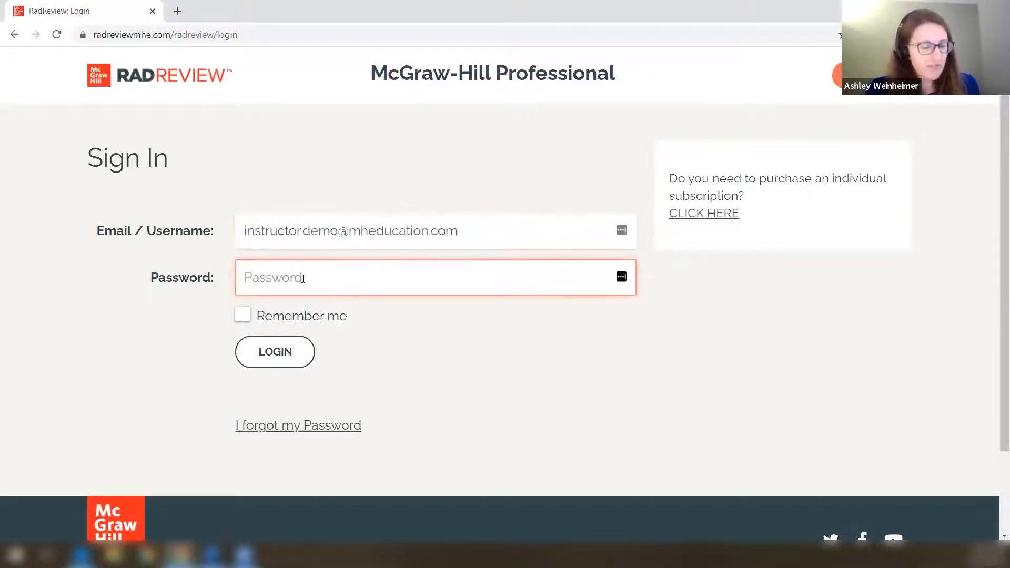
type("••••••")
key("Return")
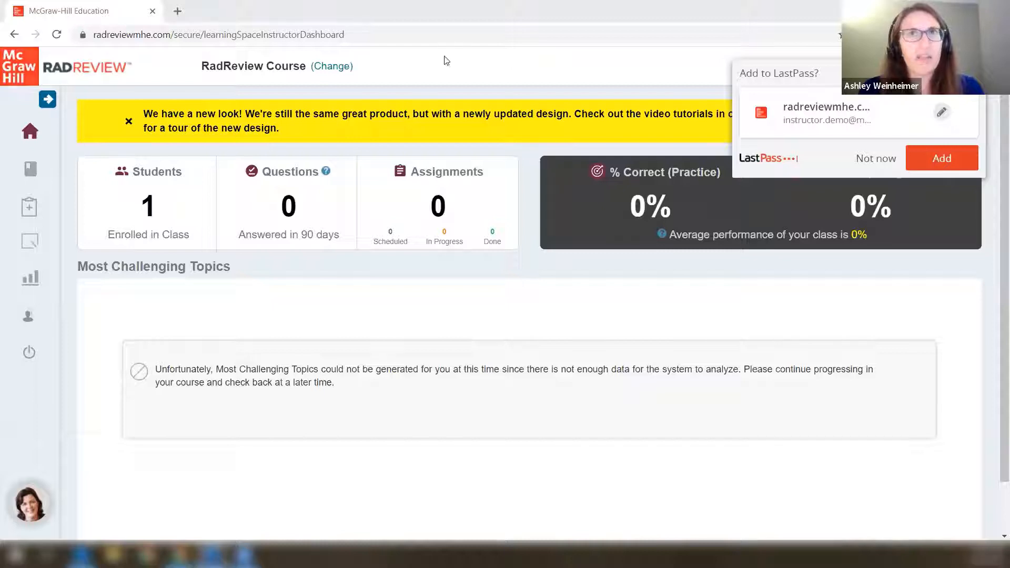
left_click(864, 160)
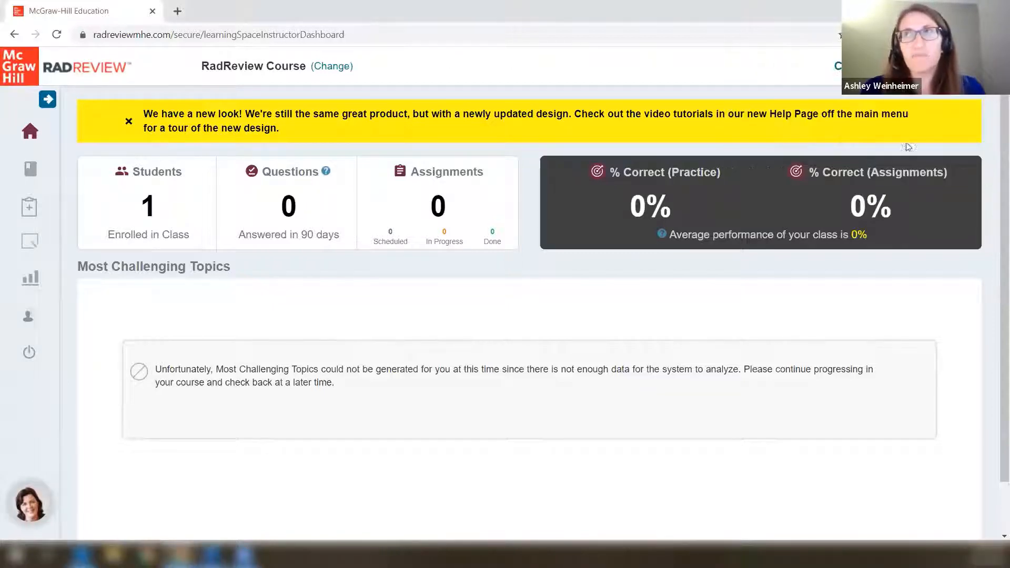
Switch the instructor dashboard to the class section that has 12 enrolled students.
left_click(917, 66)
scroll(935, 163, "down", 4)
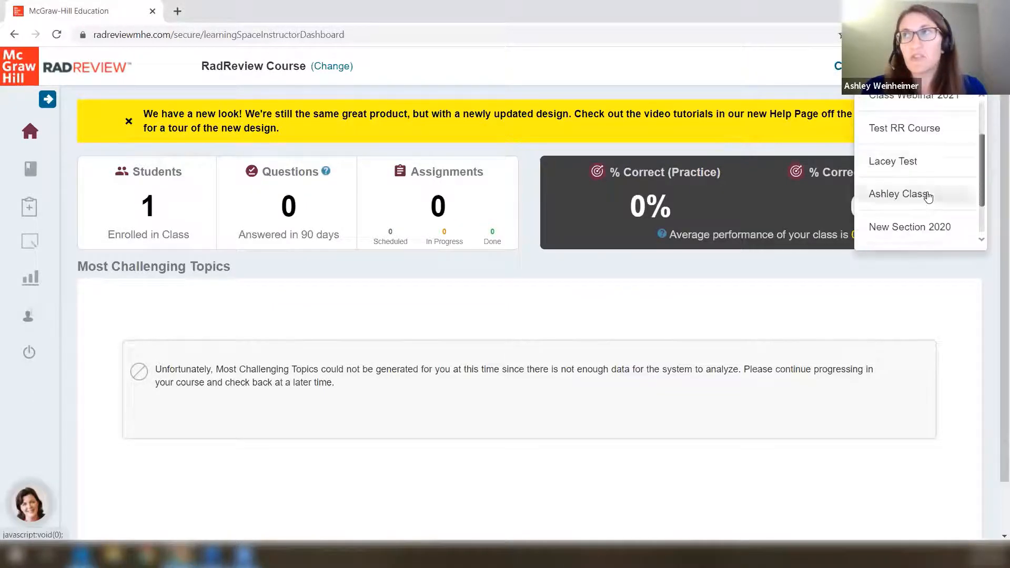
scroll(928, 196, "down", 1)
left_click(888, 210)
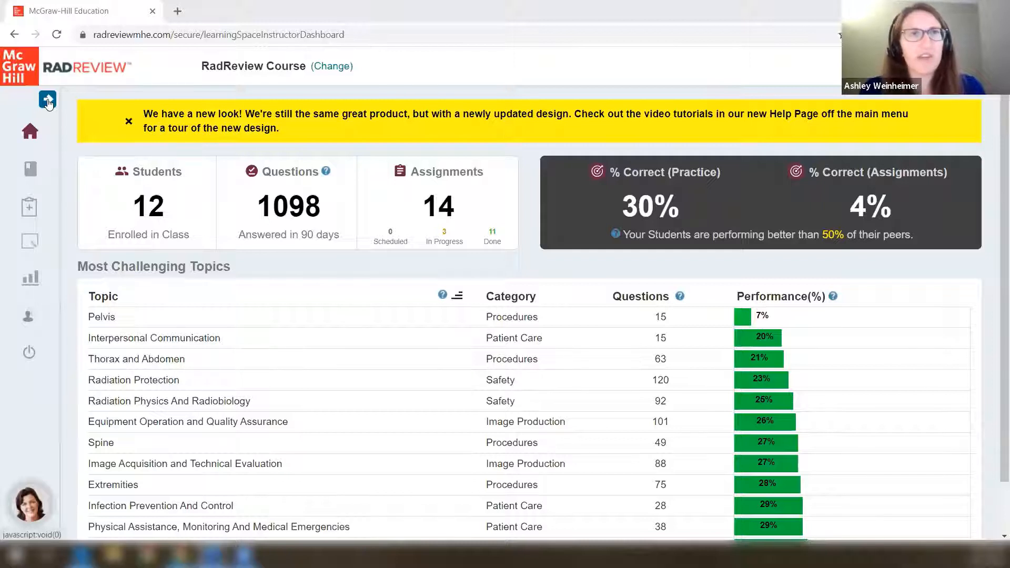
View the instructor profile's personal details and return to the dashboard.
left_click(36, 504)
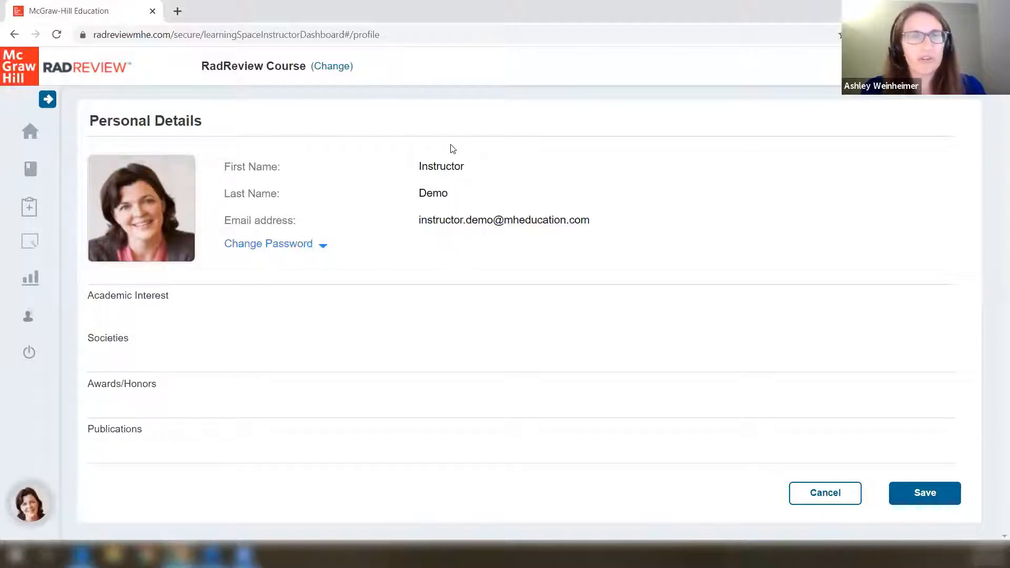
mouse_move(417, 316)
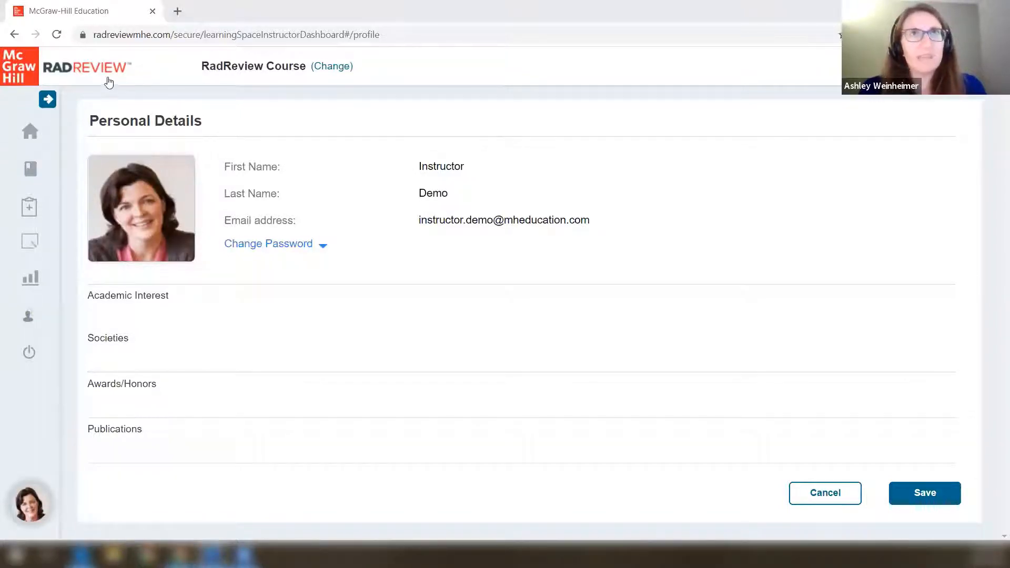
left_click(38, 131)
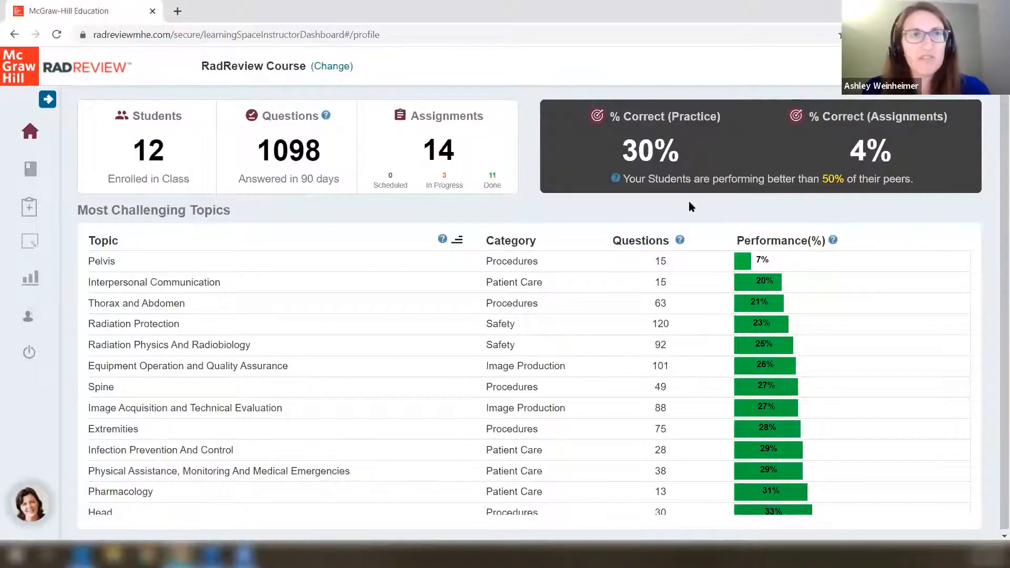
Examine the Most Challenging Topics table through its last topic, and read the explanations for the Questions and Performance columns.
scroll(690, 207, "down", 1)
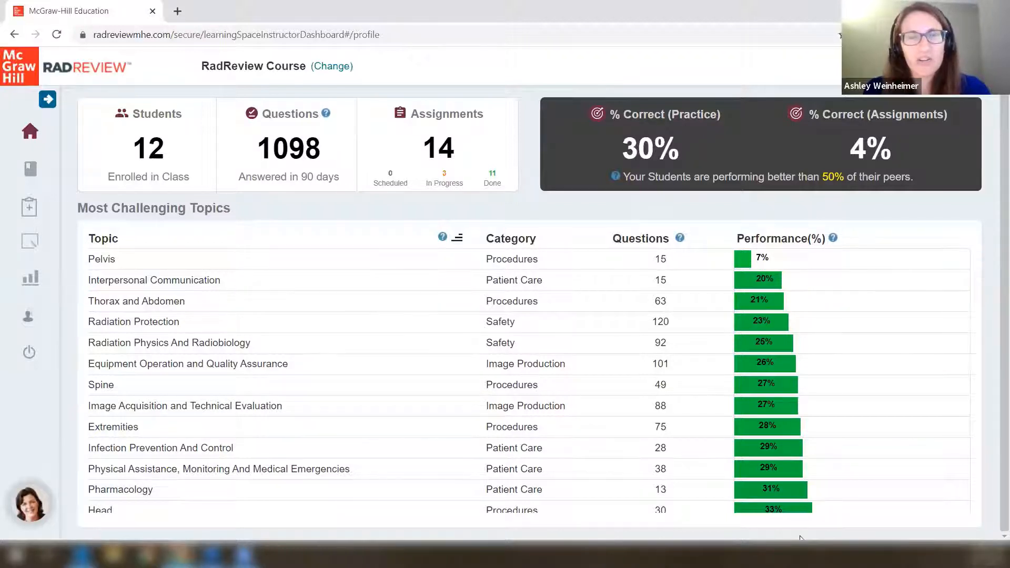
scroll(822, 493, "down", 1)
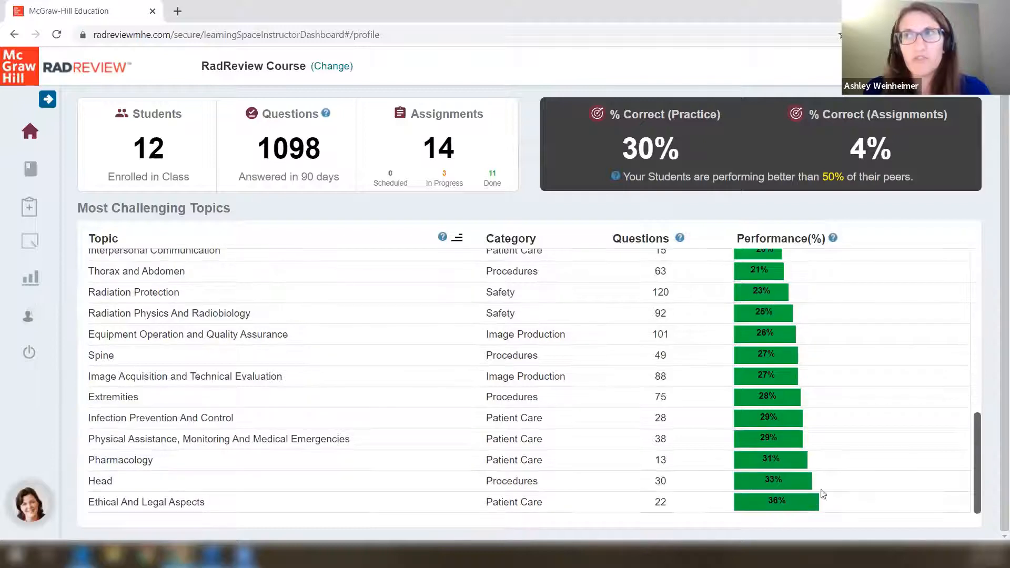
scroll(733, 513, "up", 1)
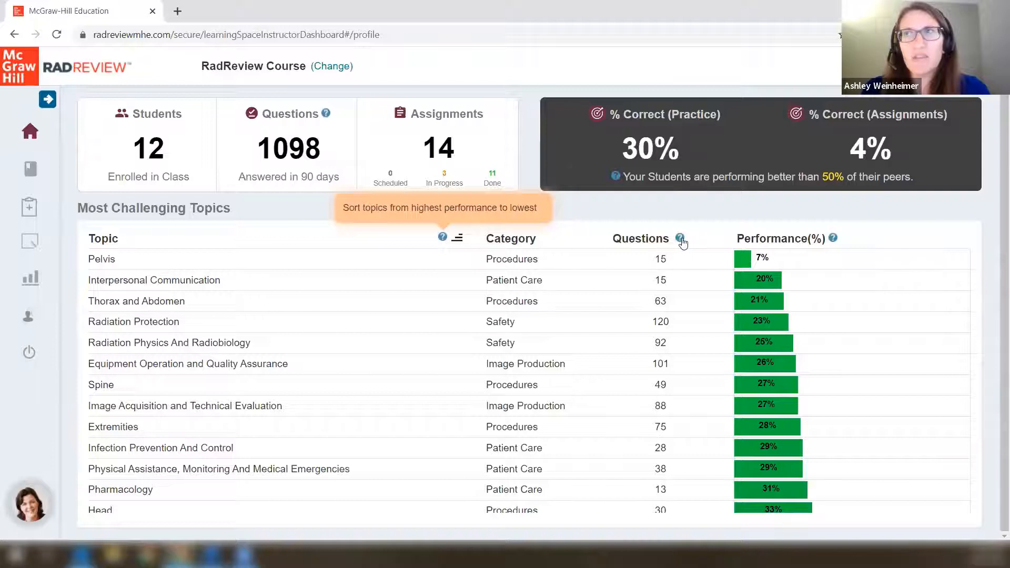
mouse_move(673, 238)
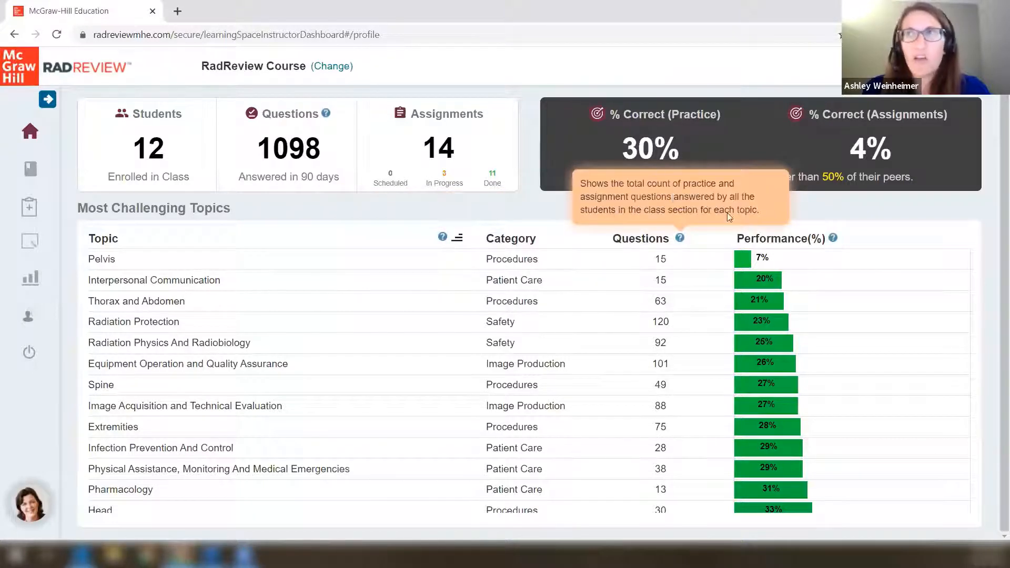
mouse_move(834, 238)
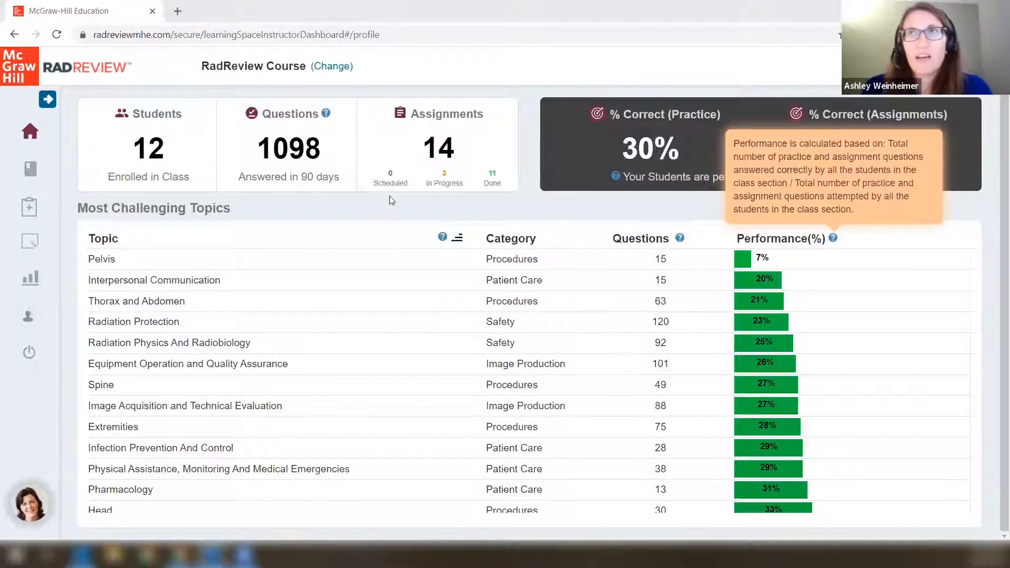
left_click(393, 209)
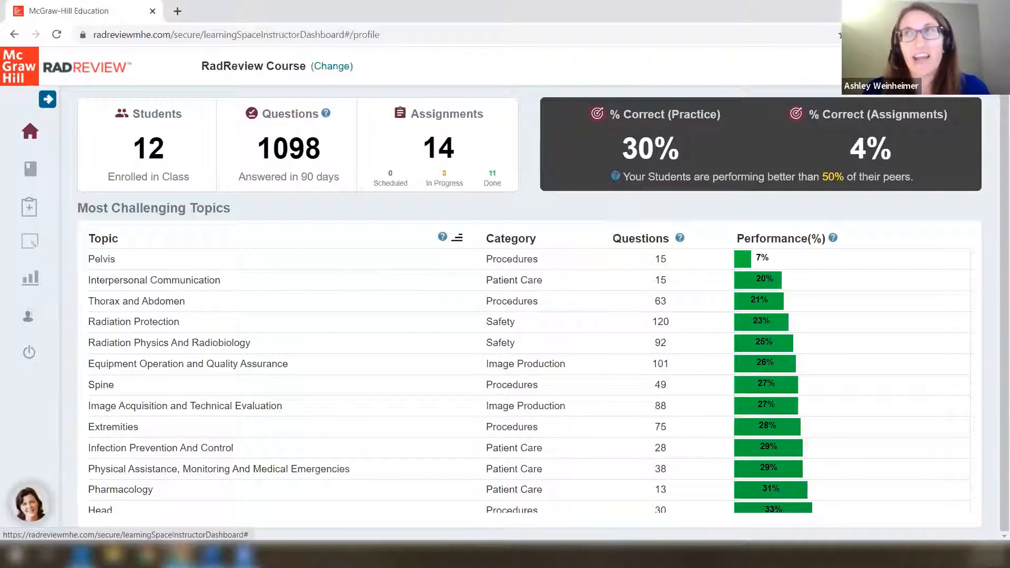
Look through the list of class sections available for switching the dashboard.
left_click(968, 66)
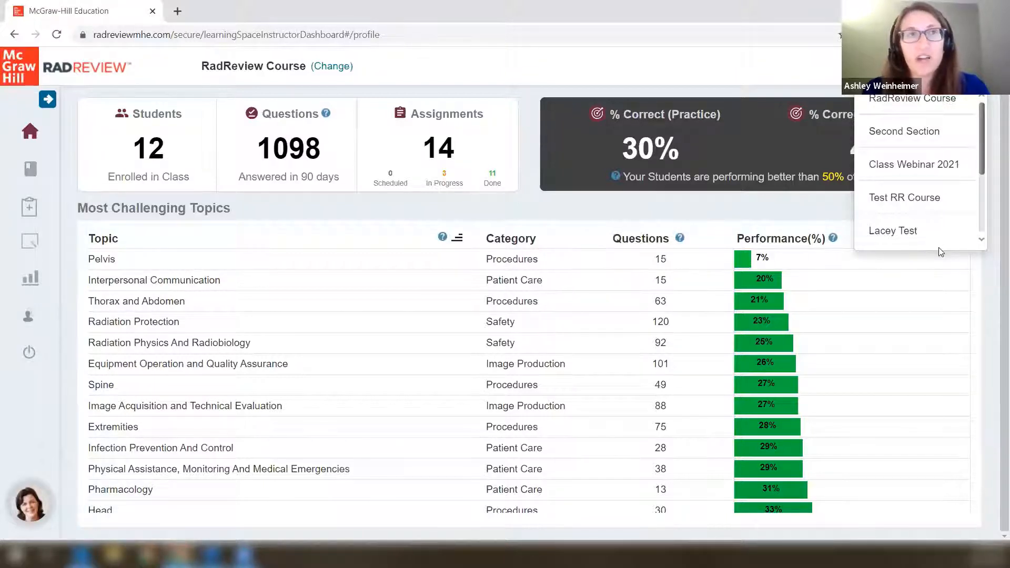
scroll(902, 158, "down", 3)
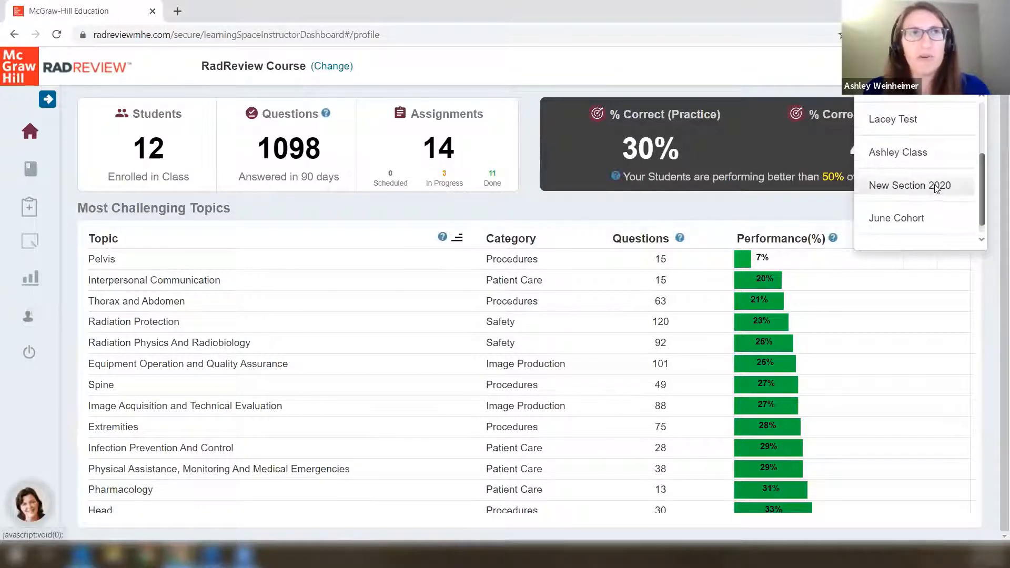
scroll(935, 188, "up", 2)
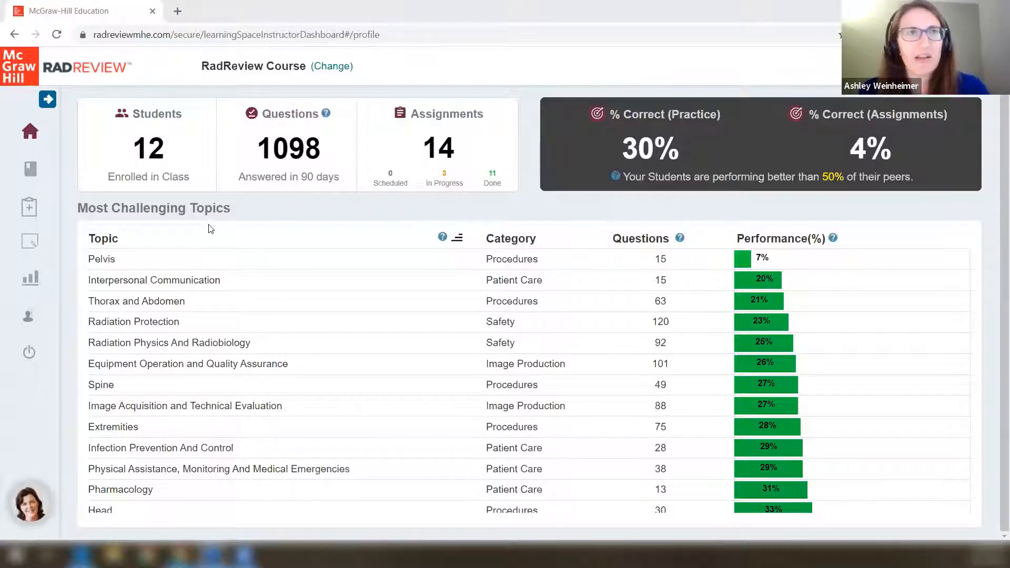
Open the Class Section Summary and check the class list and status filter options, keeping the filter on Active.
left_click(48, 98)
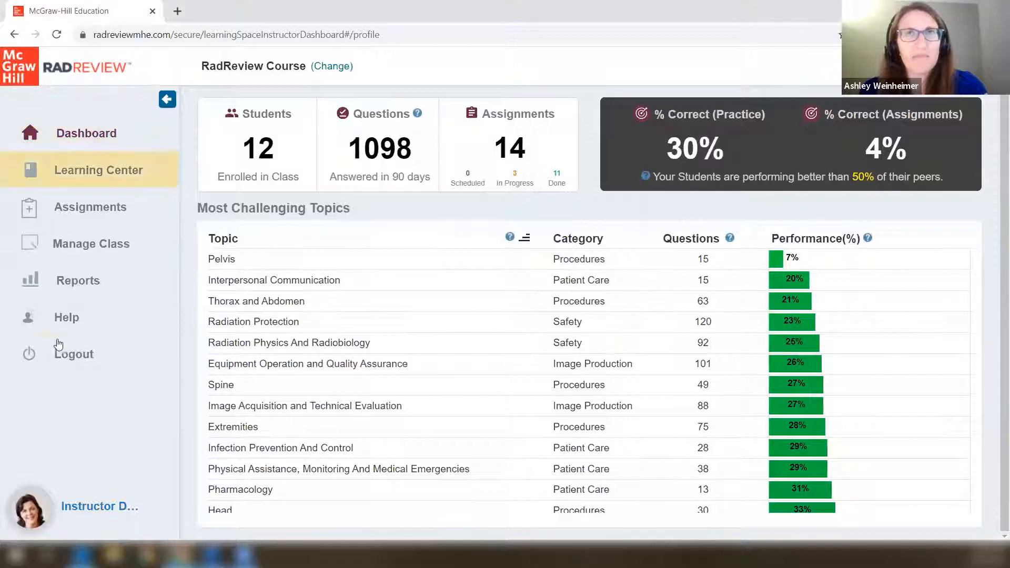
left_click(74, 251)
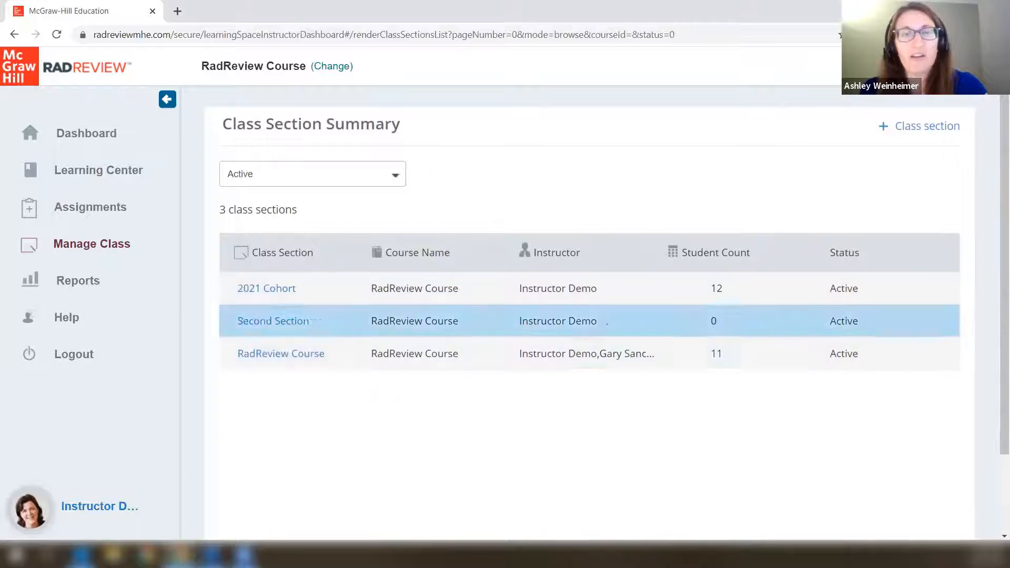
left_click(920, 66)
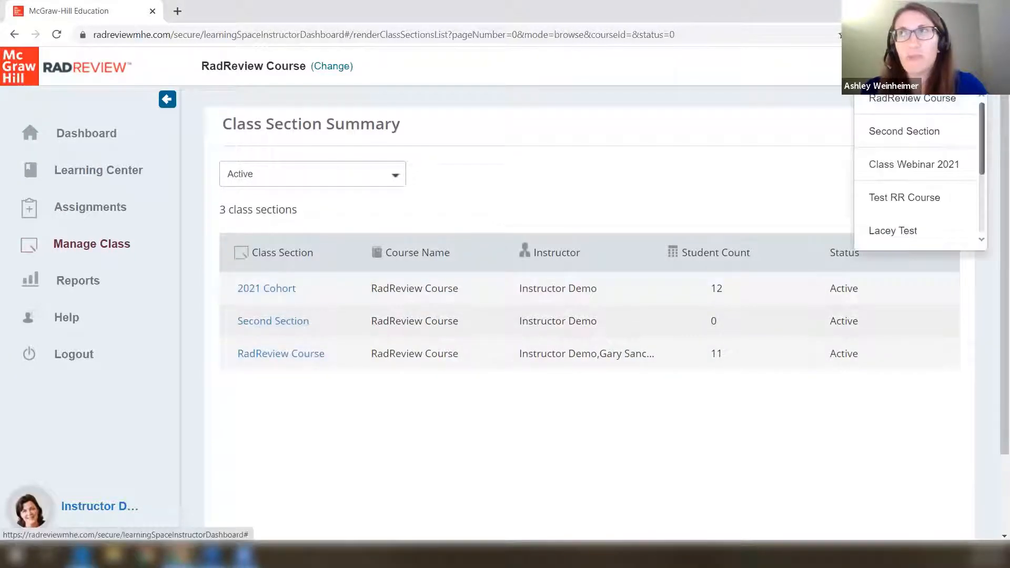
left_click(920, 66)
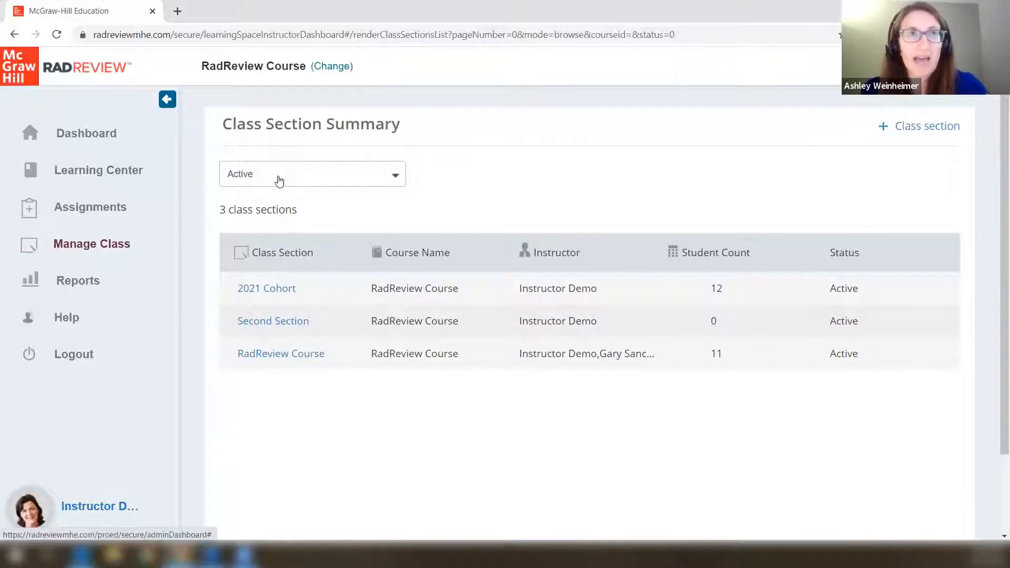
left_click(310, 177)
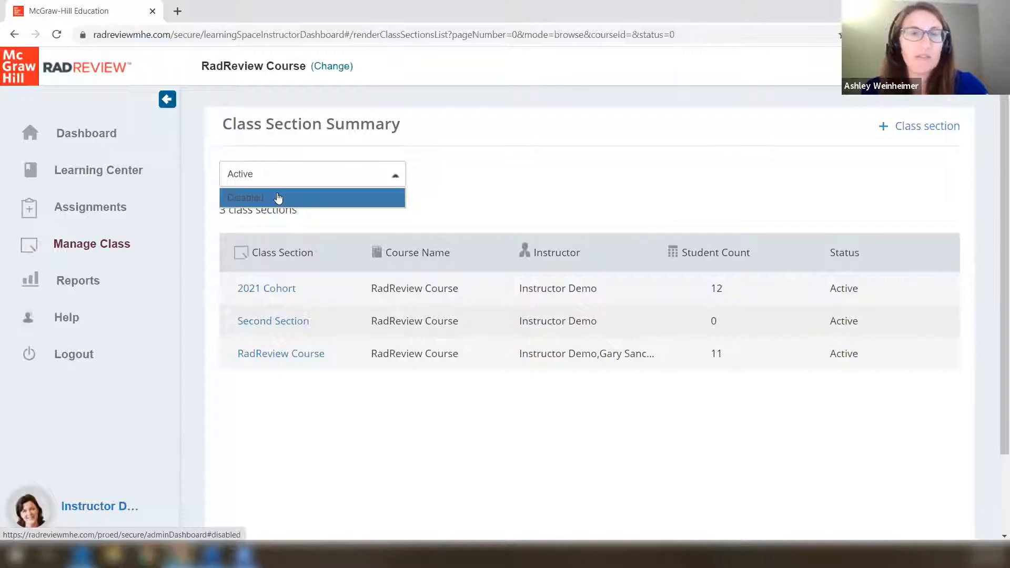
left_click(272, 171)
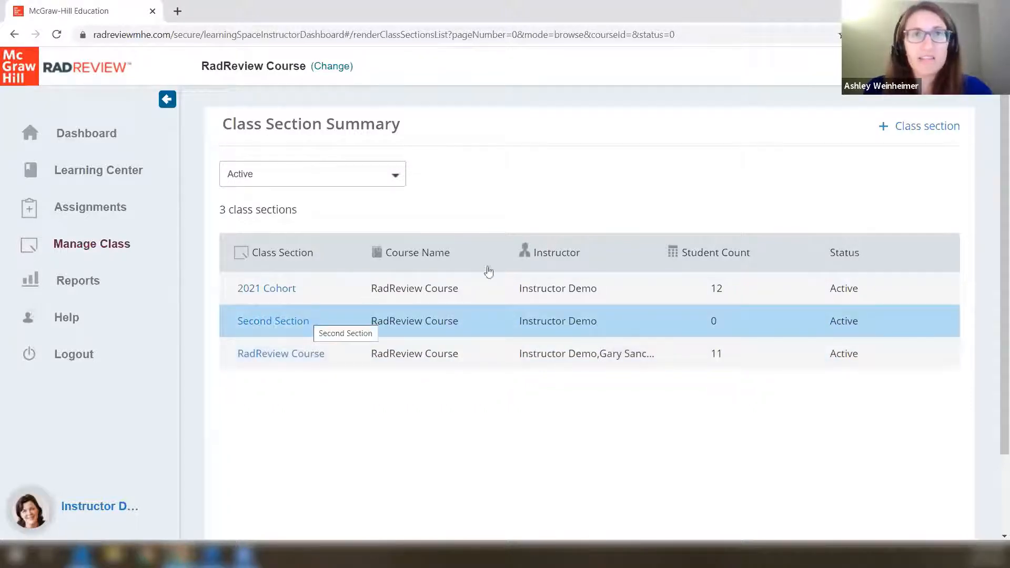
View the form for creating a new class section and return to the summary without saving.
left_click(907, 129)
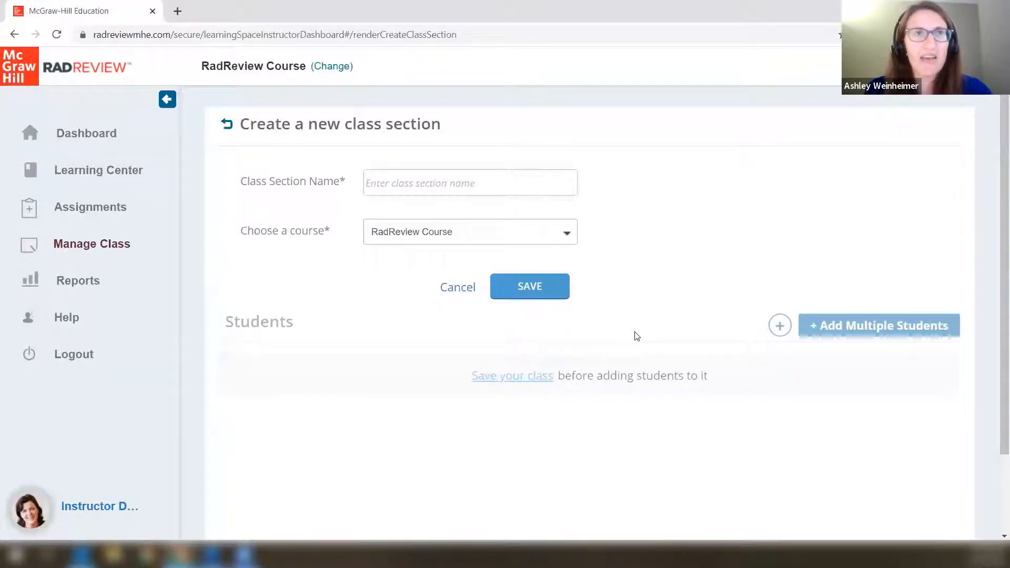
left_click(411, 180)
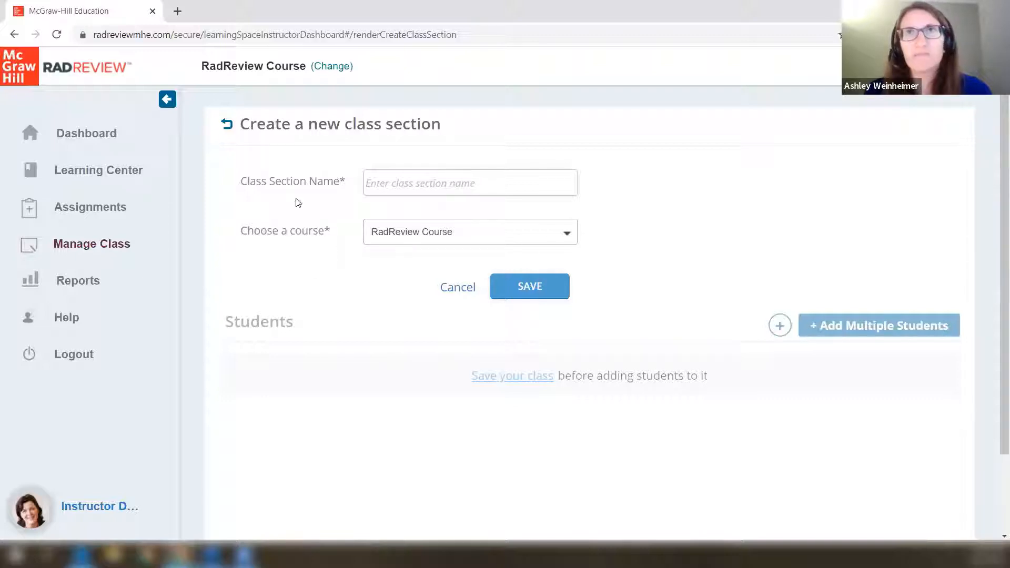
left_click(226, 126)
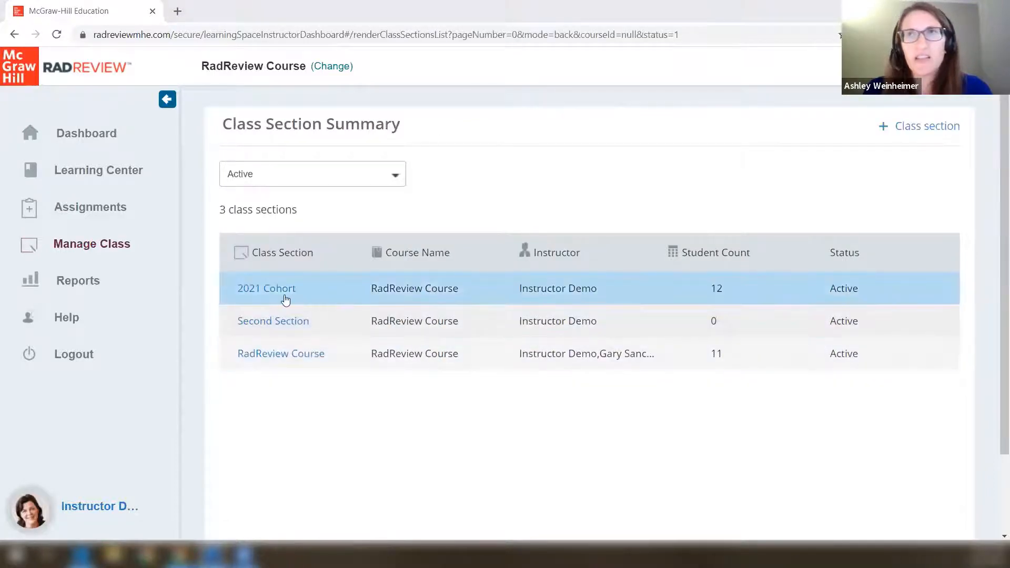
Open the 2021 Cohort class section and look over its student roster.
left_click(253, 289)
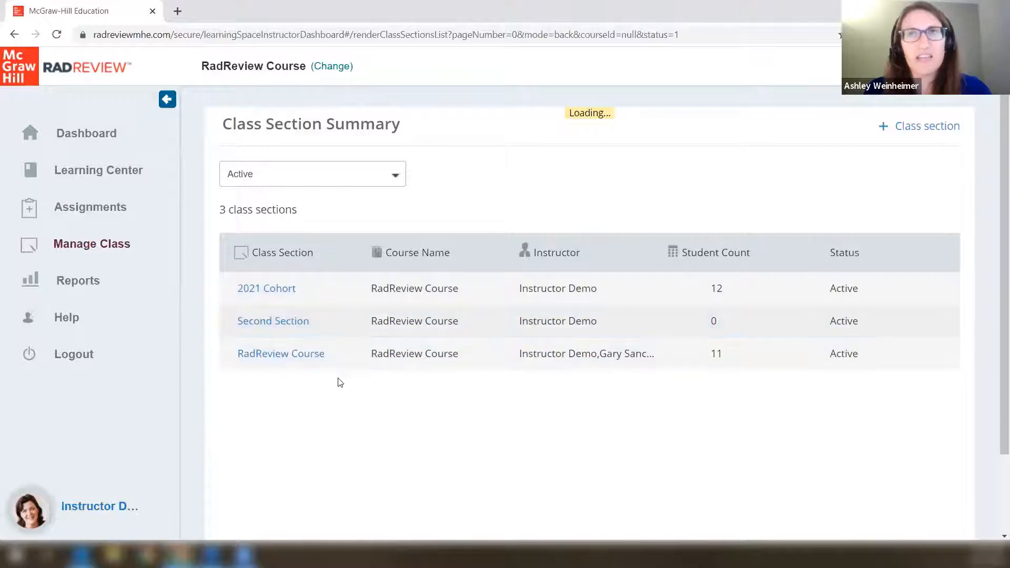
scroll(425, 249, "down", 5)
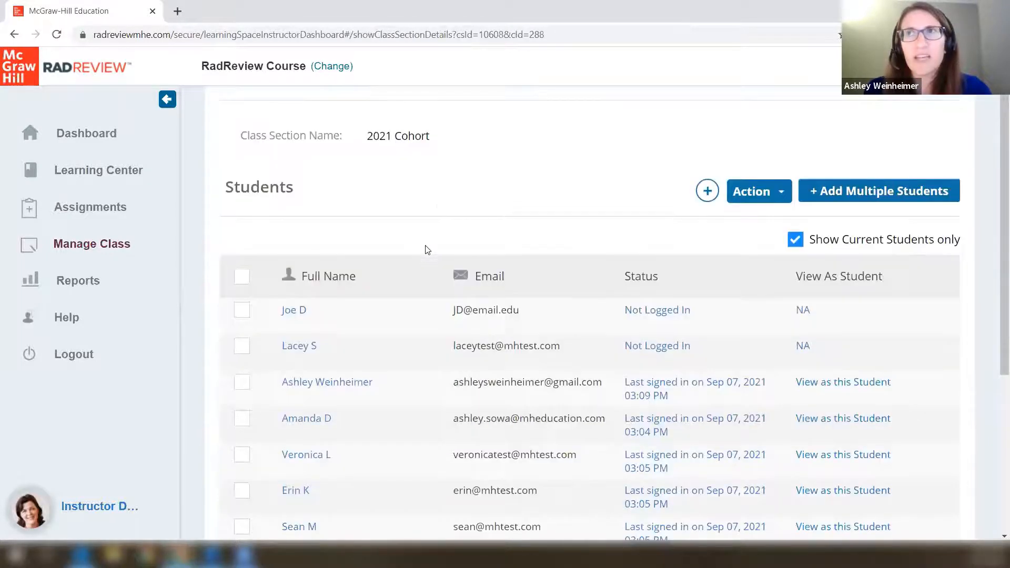
scroll(575, 354, "up", 6)
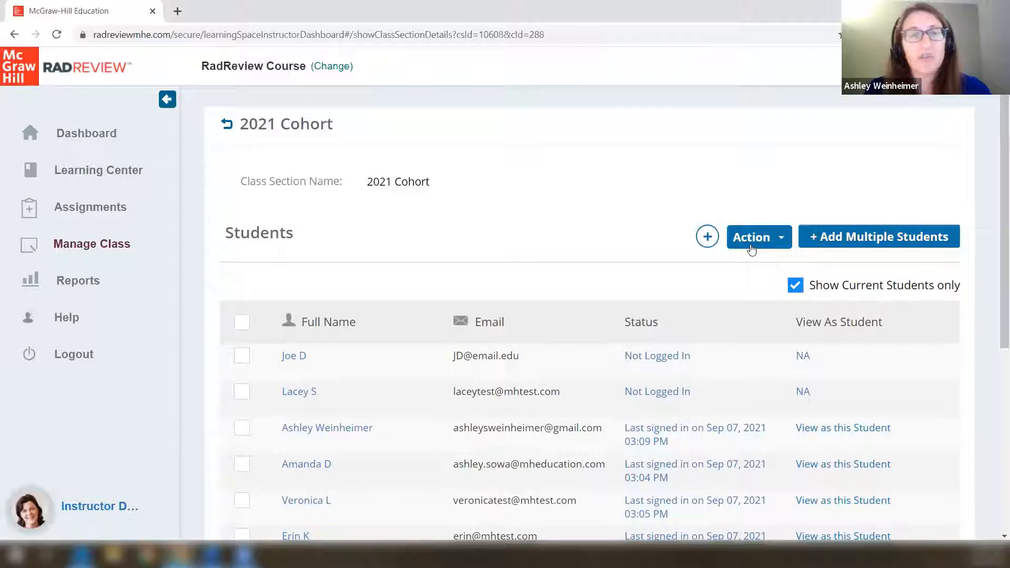
View the Add Multiple Students form for the 2021 Cohort and close it without adding anyone.
left_click(707, 237)
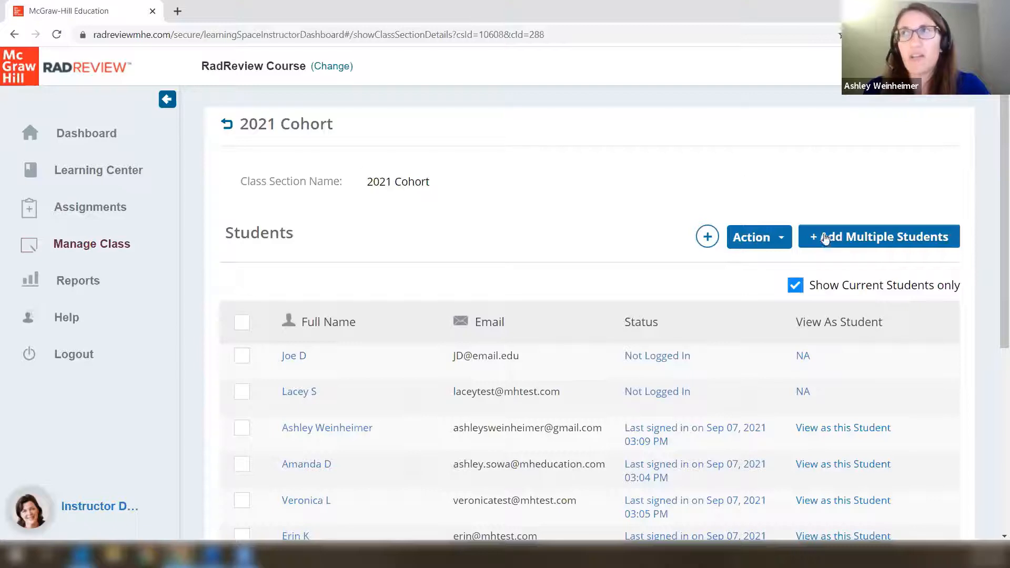
left_click(838, 240)
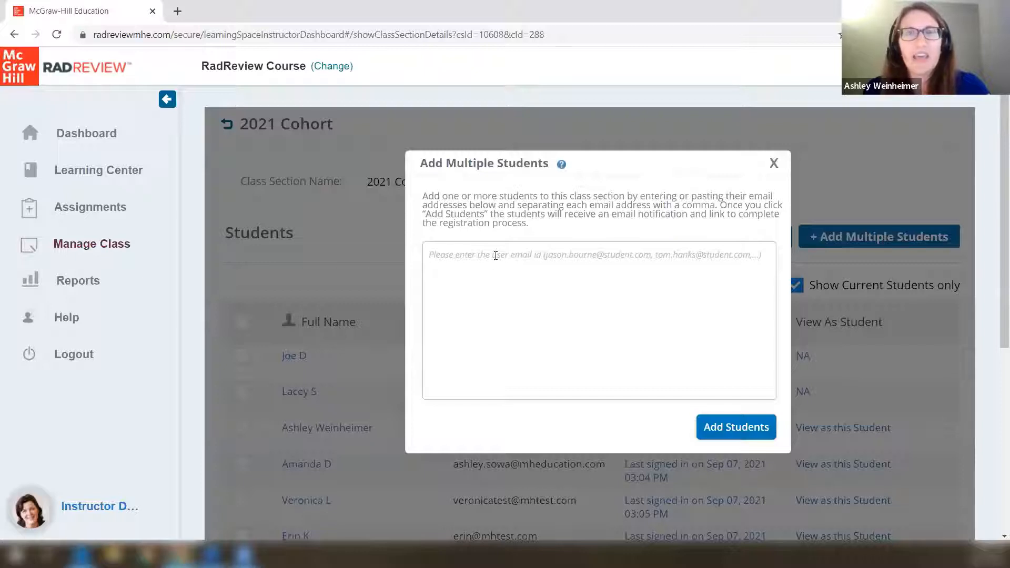
left_click(492, 259)
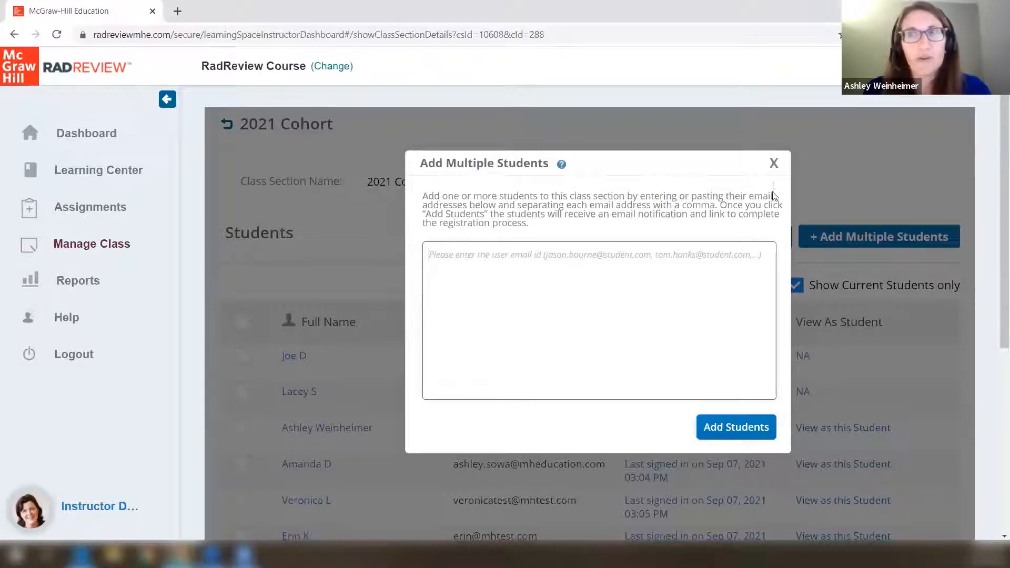
left_click(773, 164)
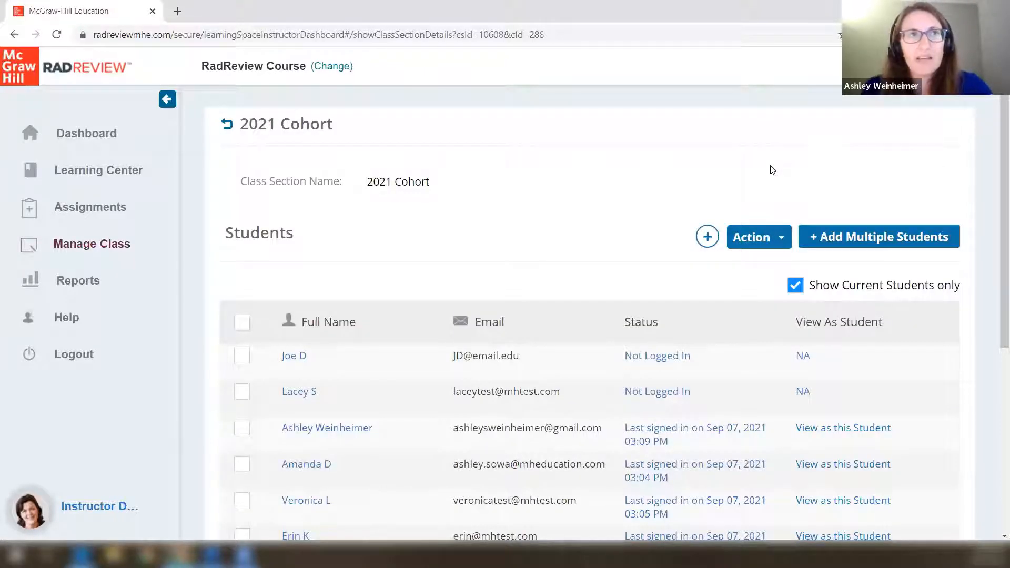
Look over the sign-in statuses and View As Student options for all students in the 2021 Cohort roster.
scroll(608, 286, "down", 1)
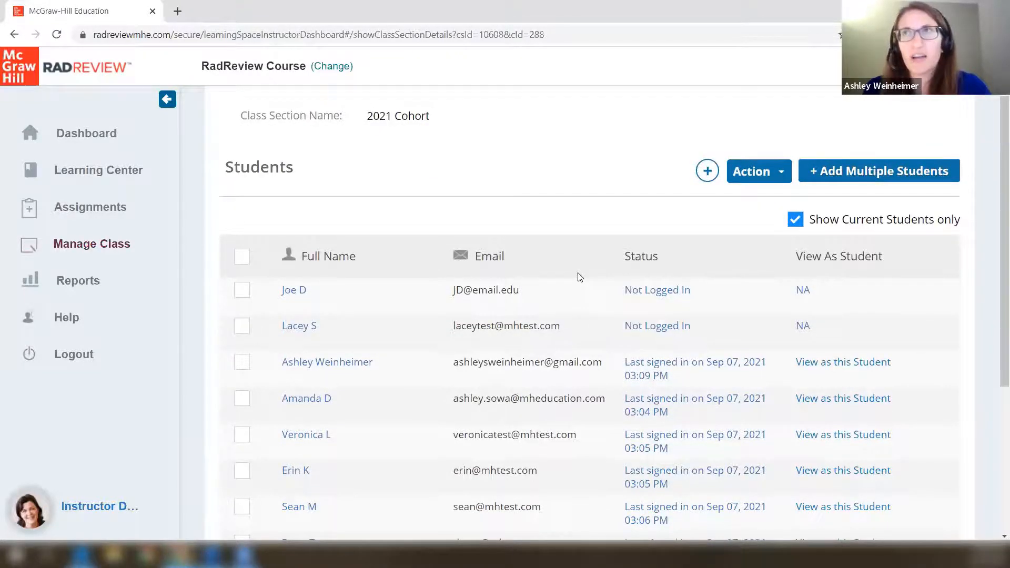
scroll(579, 276, "down", 4)
scroll(578, 275, "up", 4)
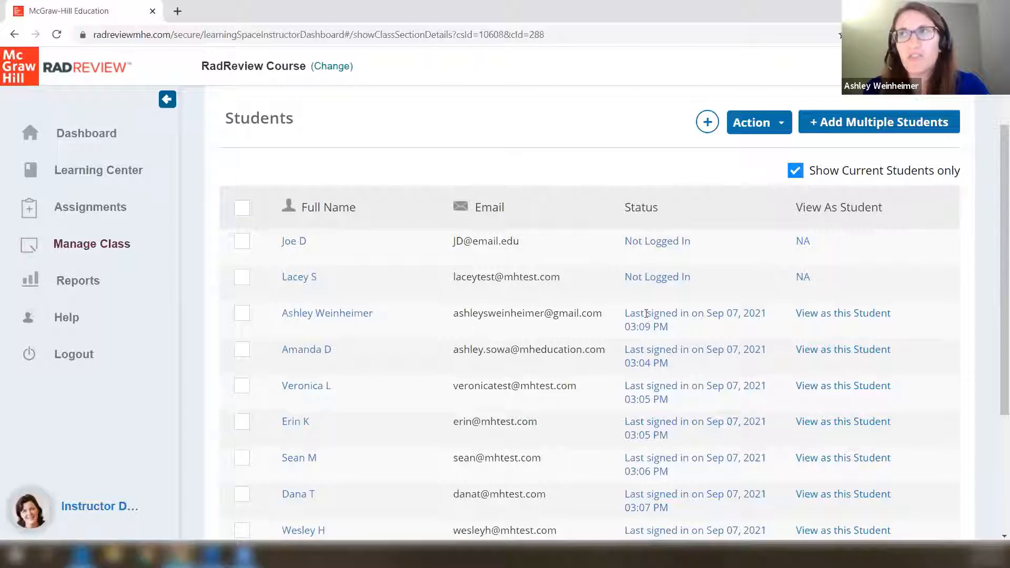
scroll(762, 278, "down", 3)
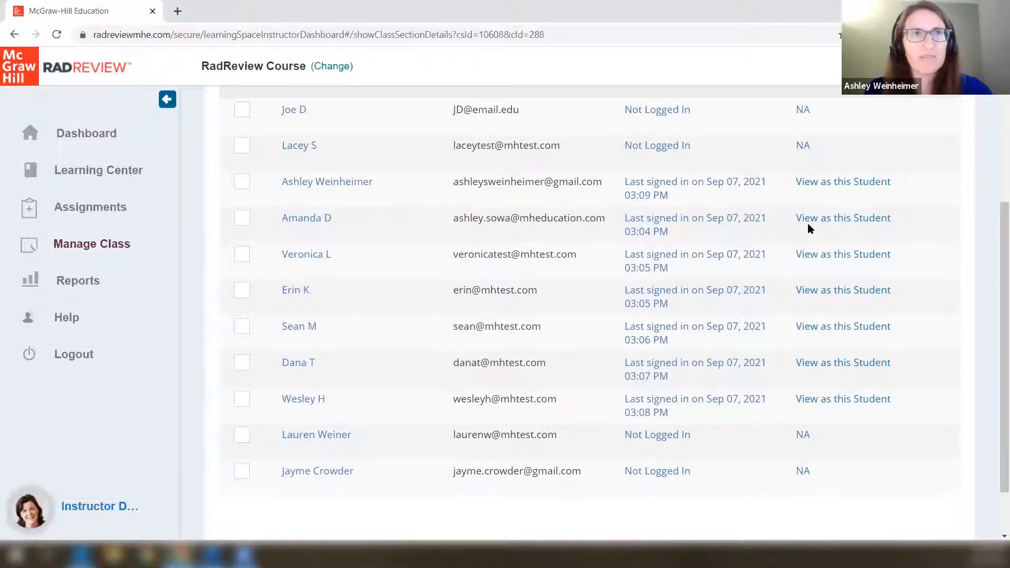
scroll(751, 254, "up", 5)
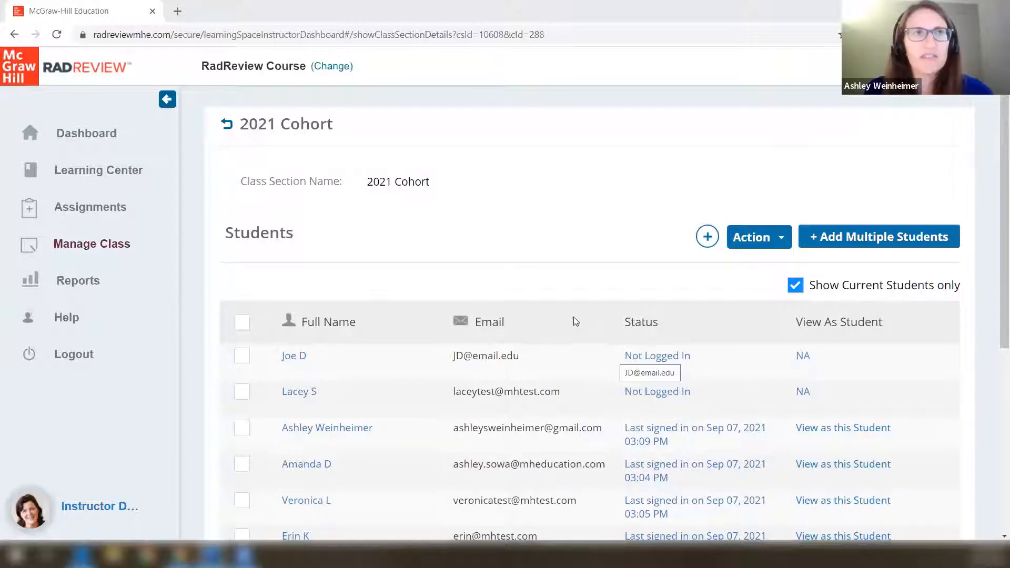
Submit the students' pasted e-mail addresses for adding multiple students to the 2021 Cohort and close the registration results.
left_click(844, 238)
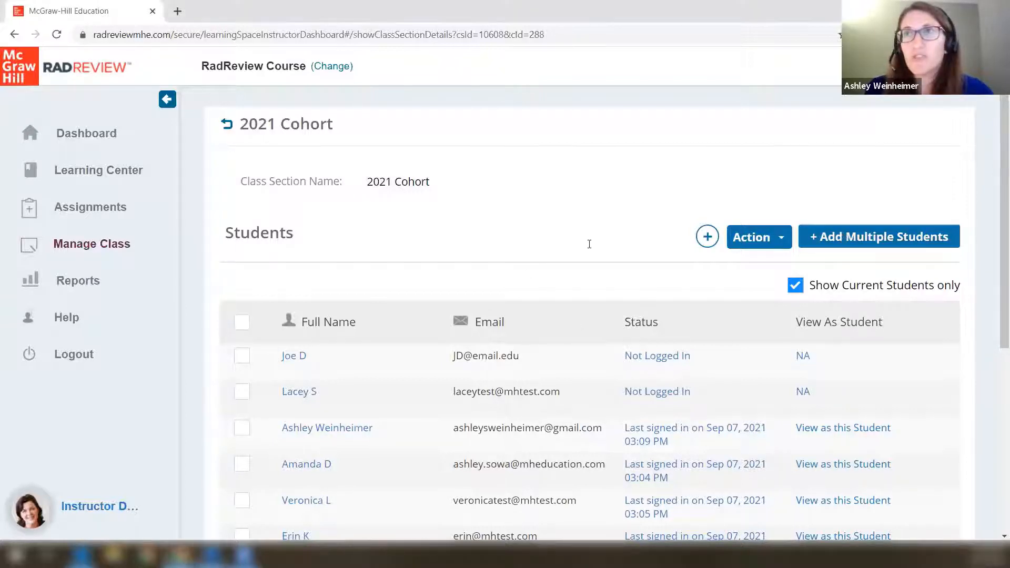
left_click(481, 270)
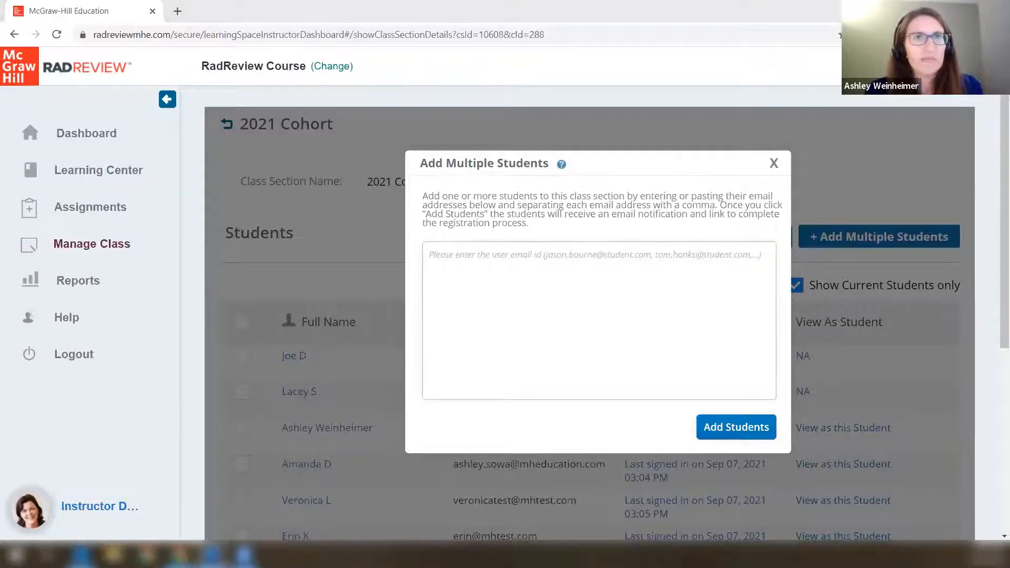
left_click(514, 256)
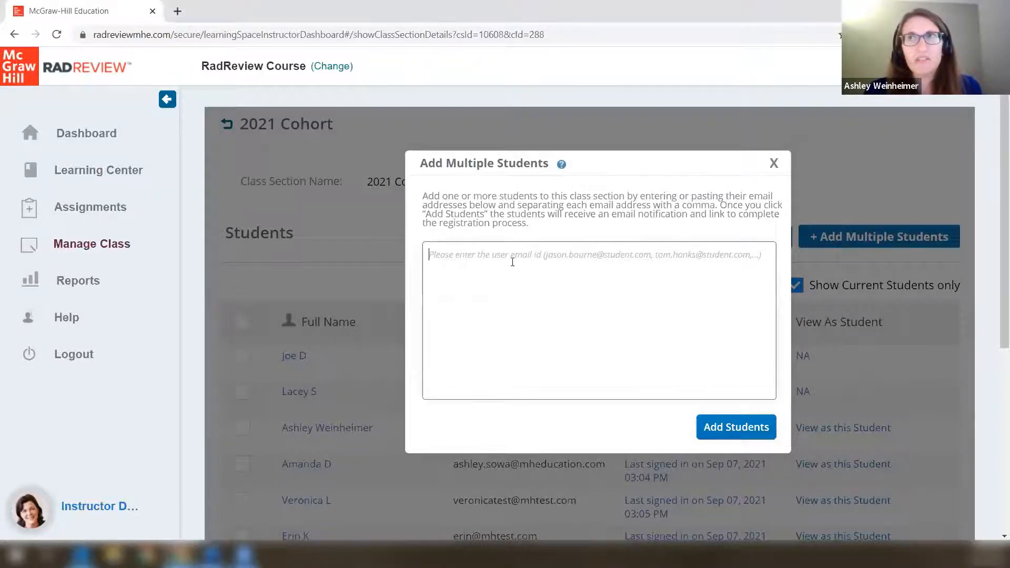
key("ctrl+v")
left_click(742, 431)
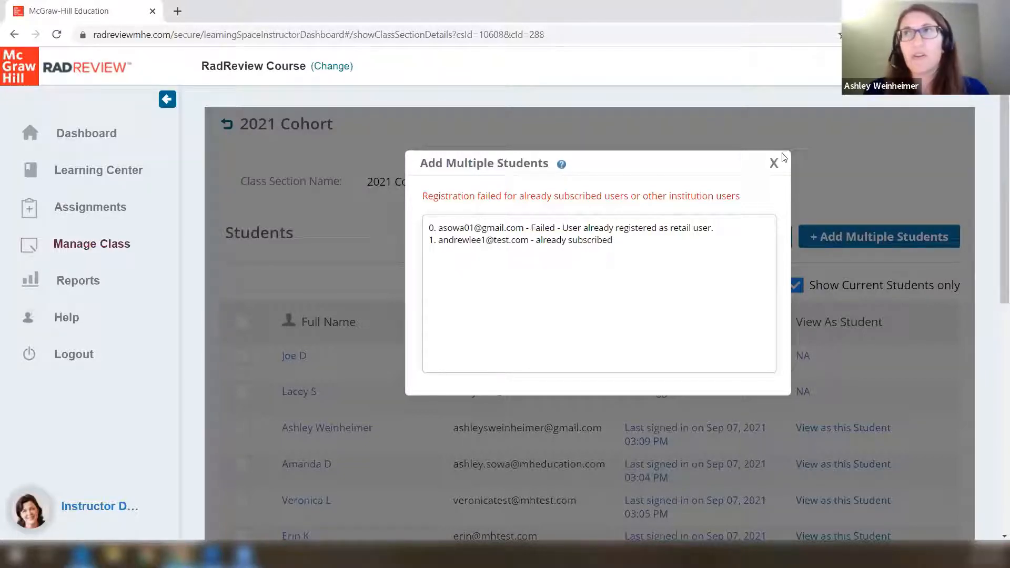
left_click(774, 165)
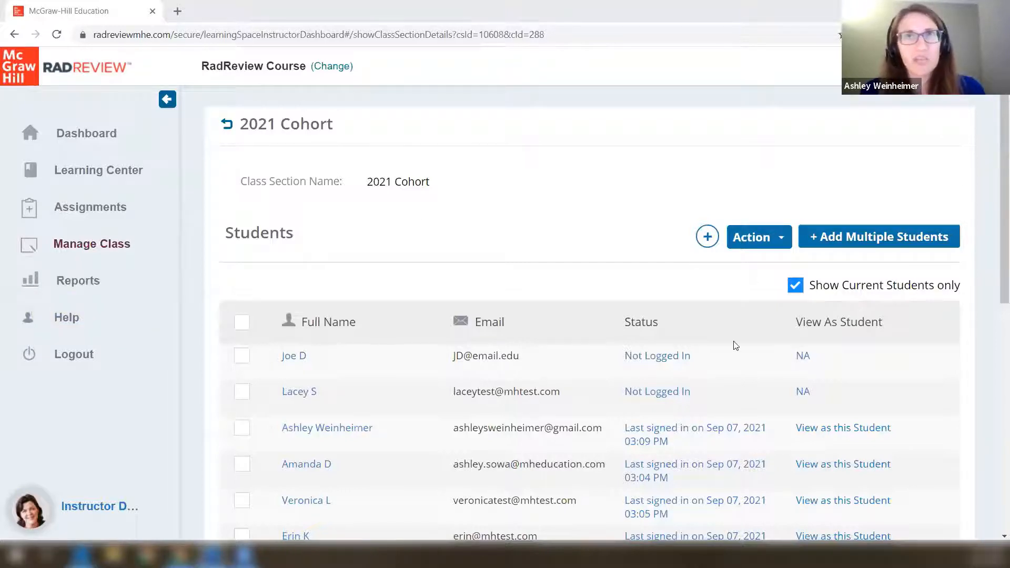
Look through the instructors available as co-teachers for the 2021 Cohort and close the Add Instructor form without saving.
left_click(772, 241)
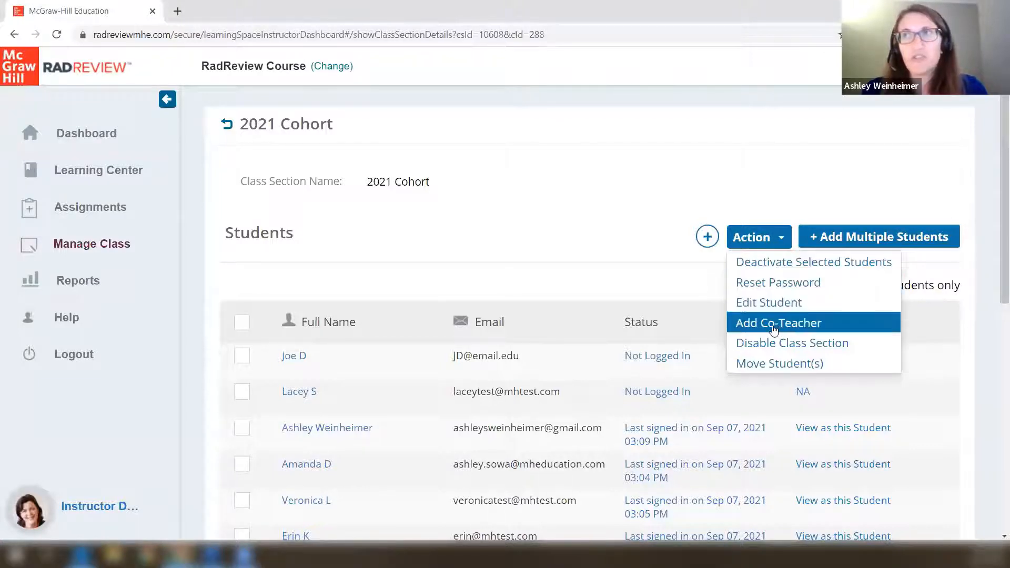
left_click(810, 324)
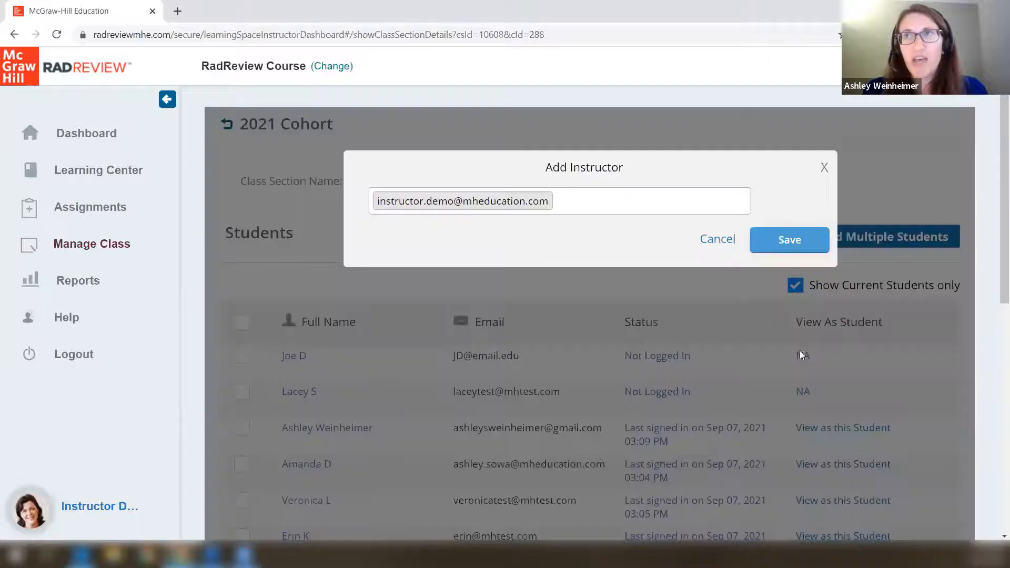
left_click(565, 202)
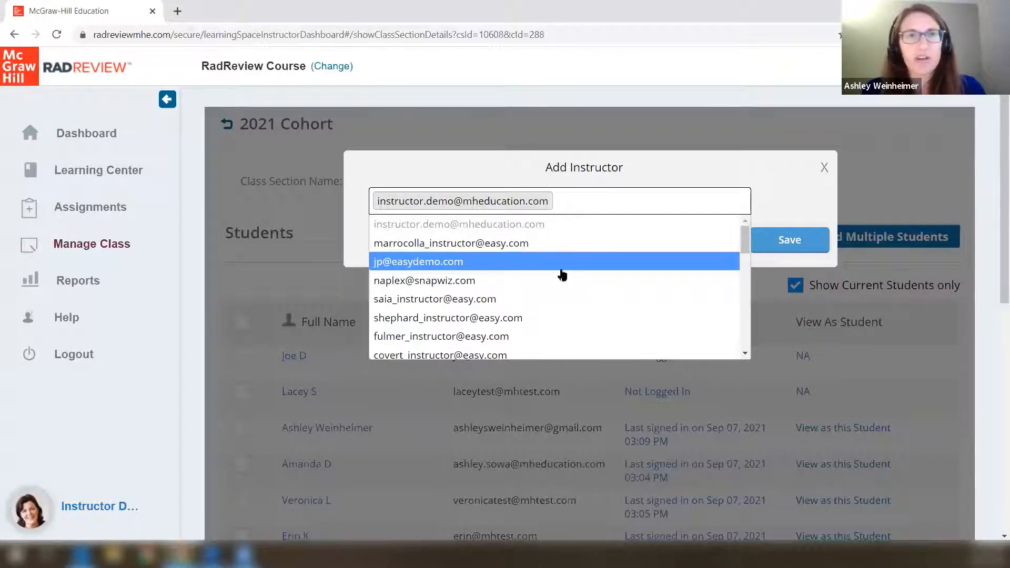
scroll(518, 298, "down", 3)
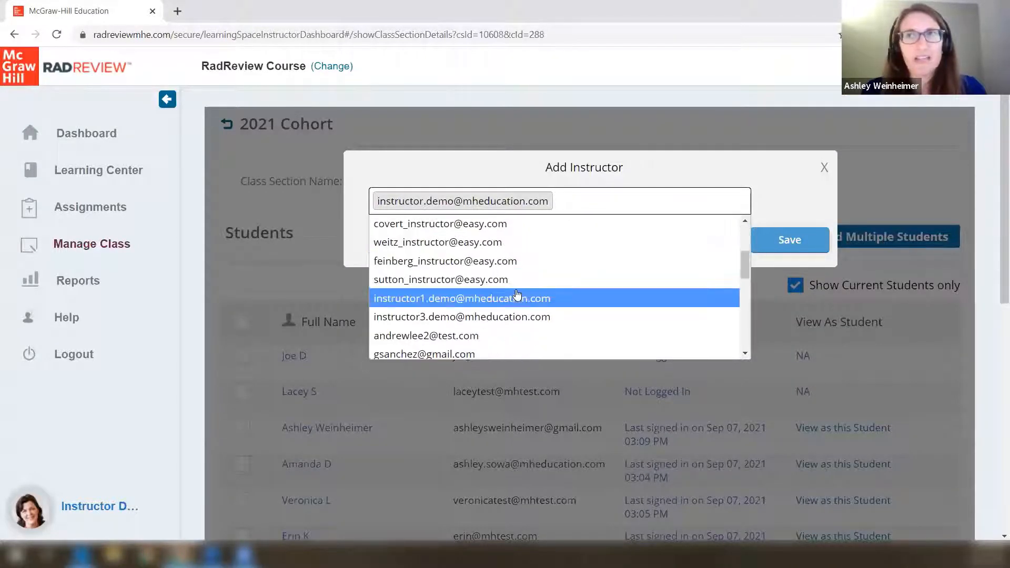
scroll(518, 294, "down", 4)
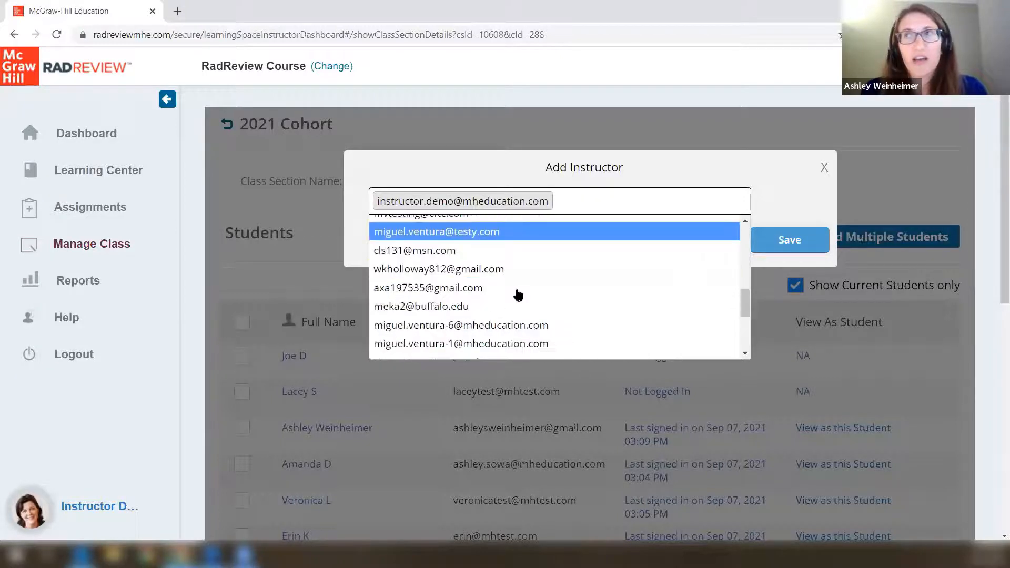
scroll(518, 295, "down", 3)
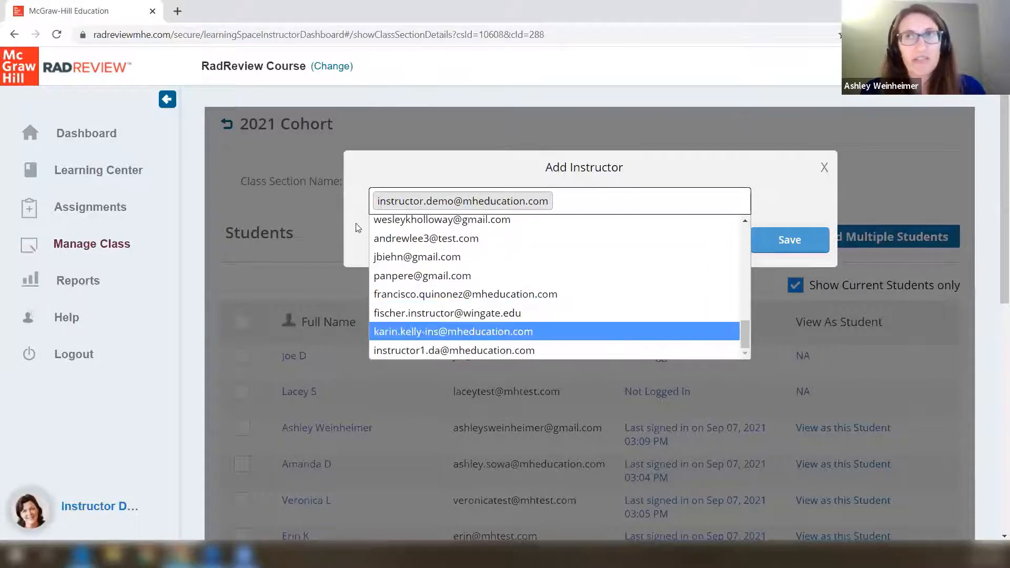
left_click(510, 171)
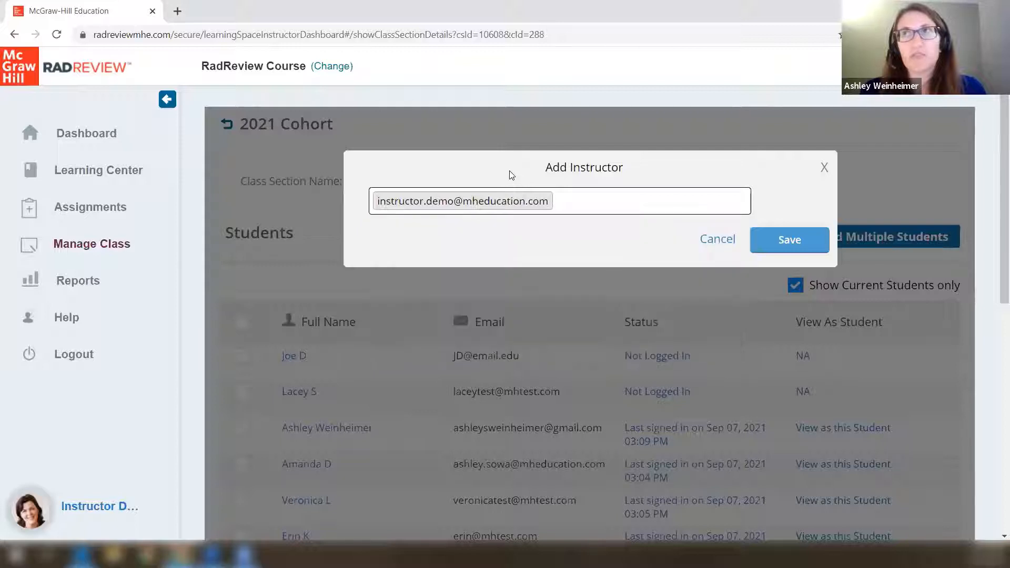
left_click(824, 168)
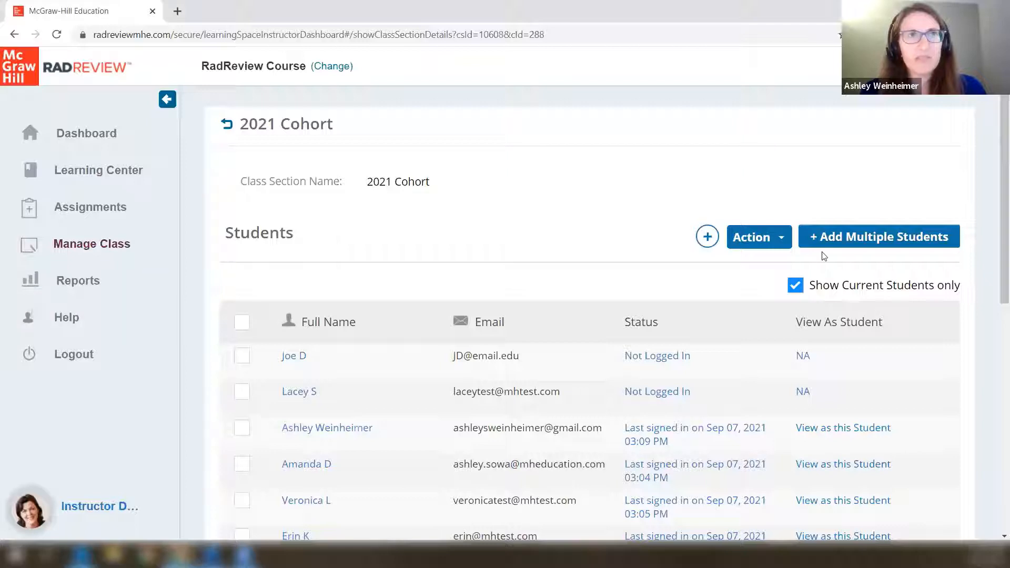
Select the first three students in the roster, review the actions available for them, and clear the selection.
left_click(771, 240)
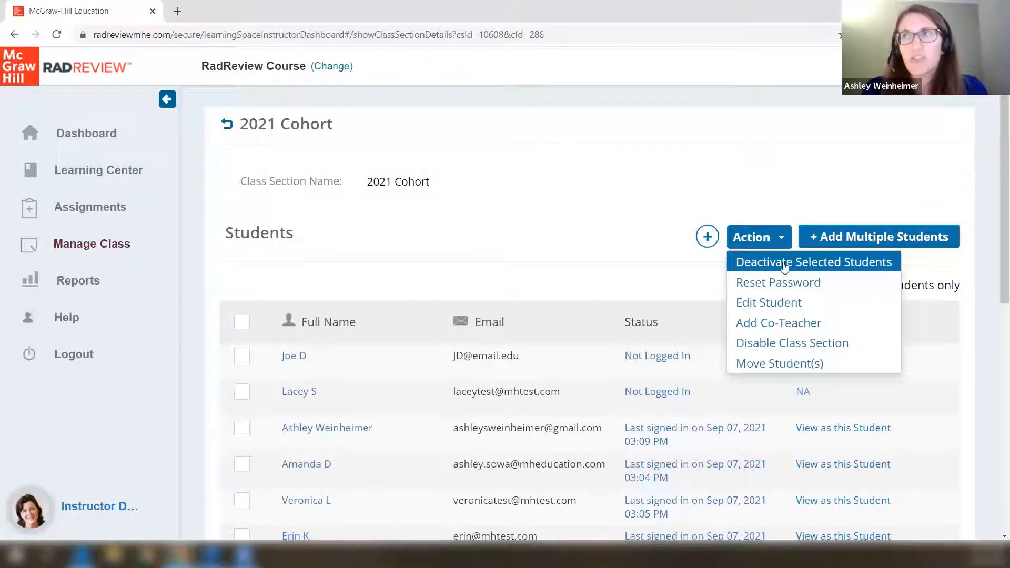
left_click(424, 272)
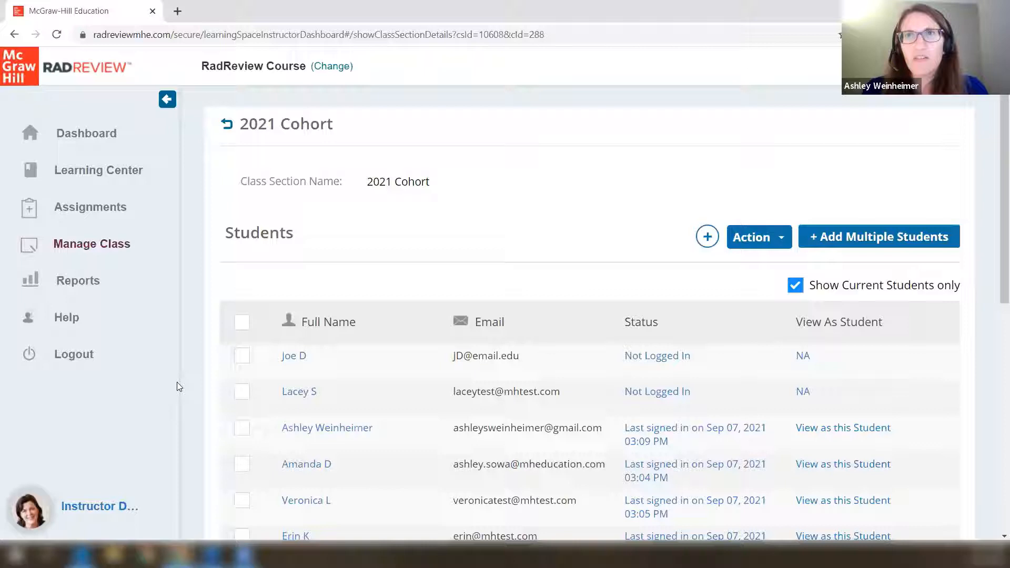
left_click(241, 355)
left_click(242, 391)
left_click(242, 429)
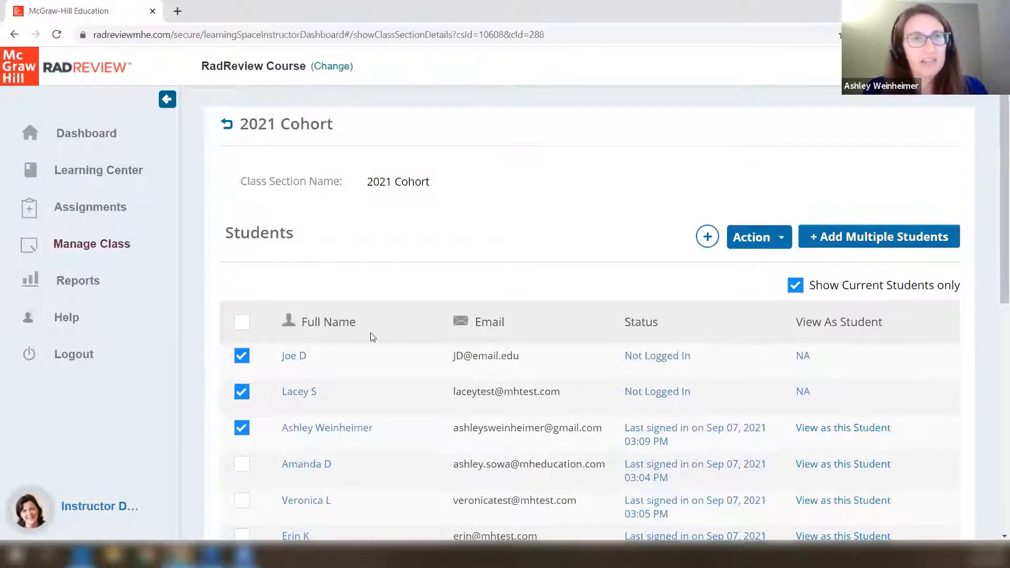
left_click(774, 238)
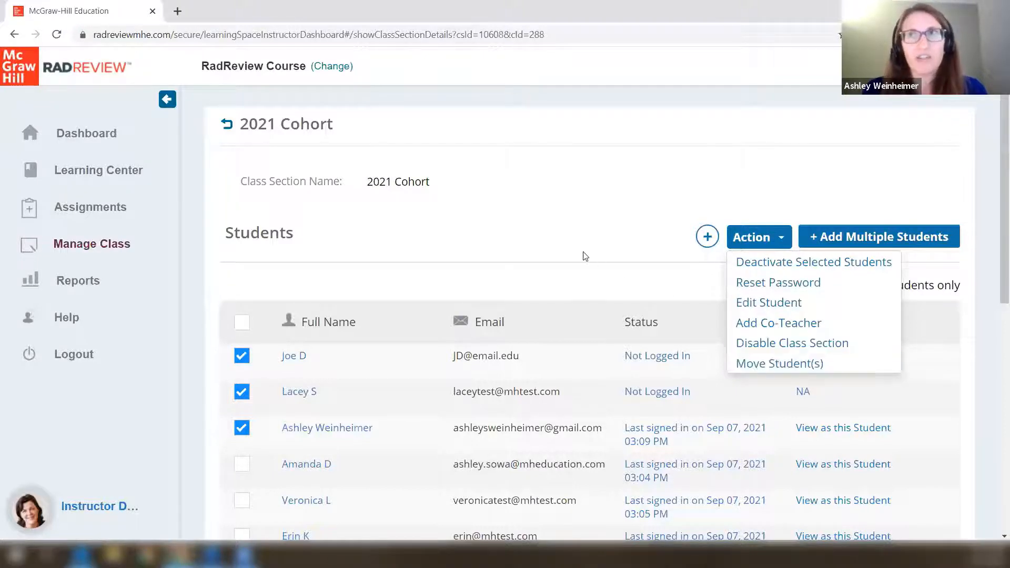
left_click(242, 356)
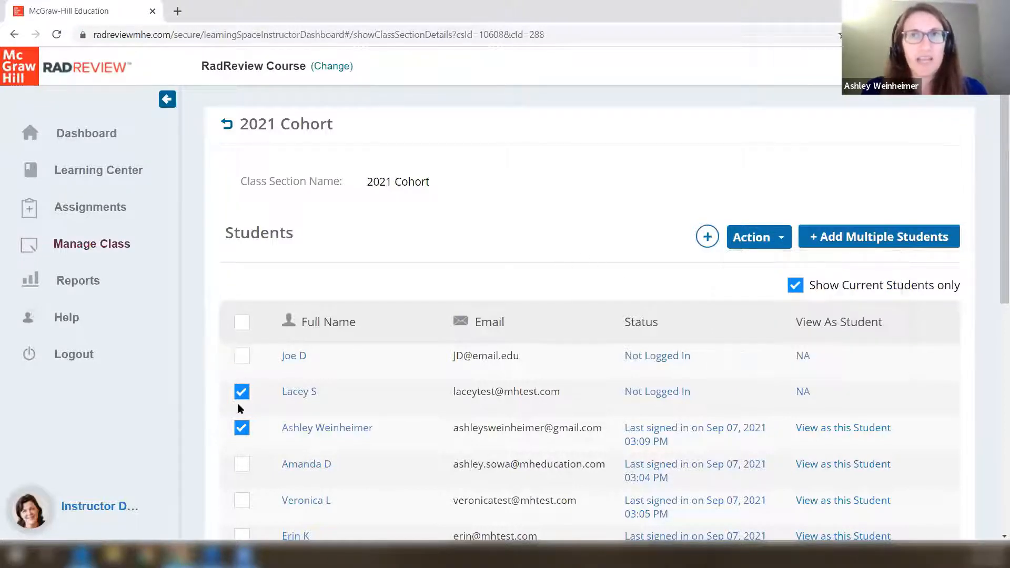
left_click(242, 393)
left_click(242, 429)
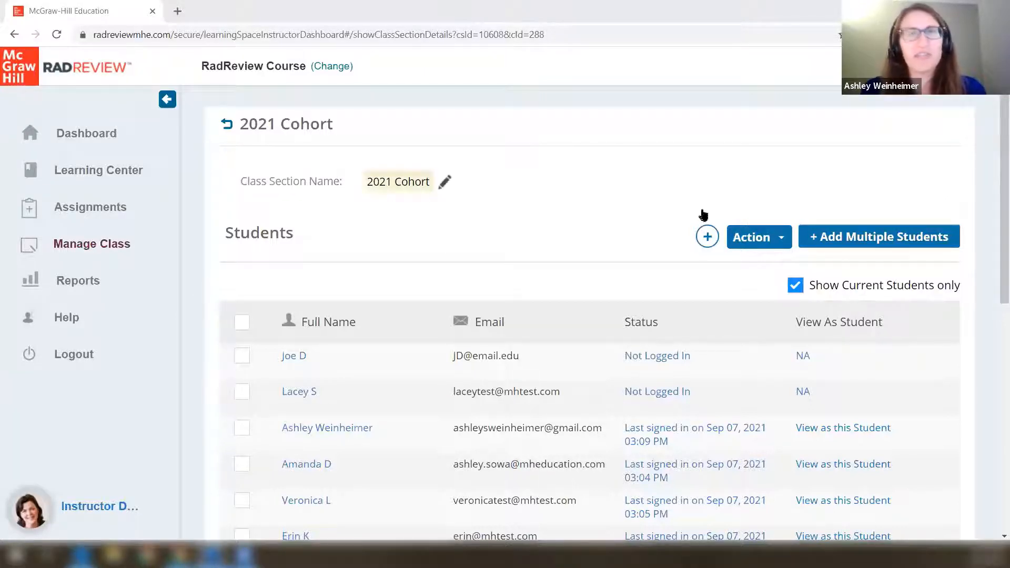
Open the Assignments page and look through the assignment list with its statuses, question counts and due dates.
left_click(73, 210)
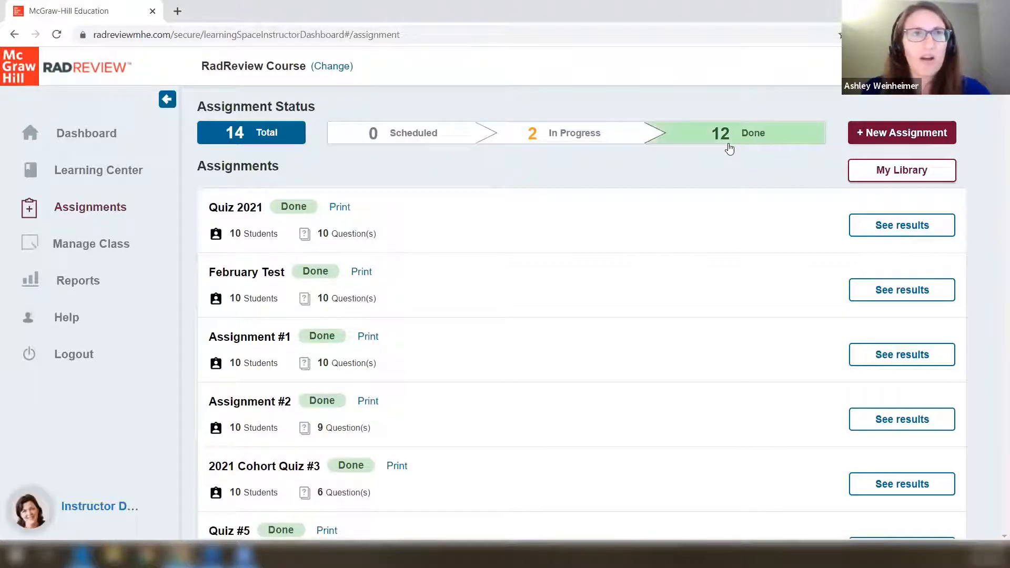
scroll(568, 211, "down", 3)
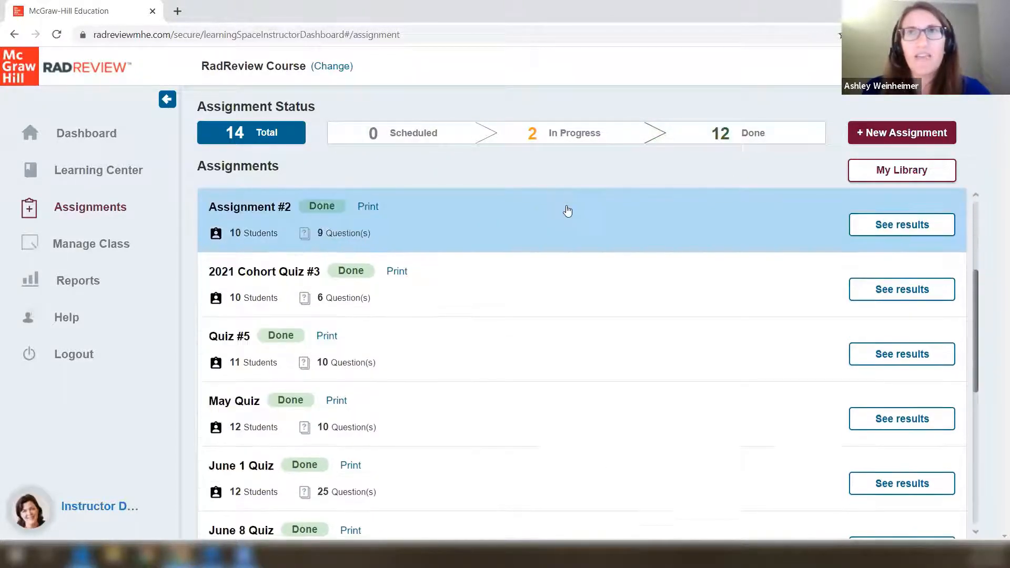
scroll(563, 309, "down", 5)
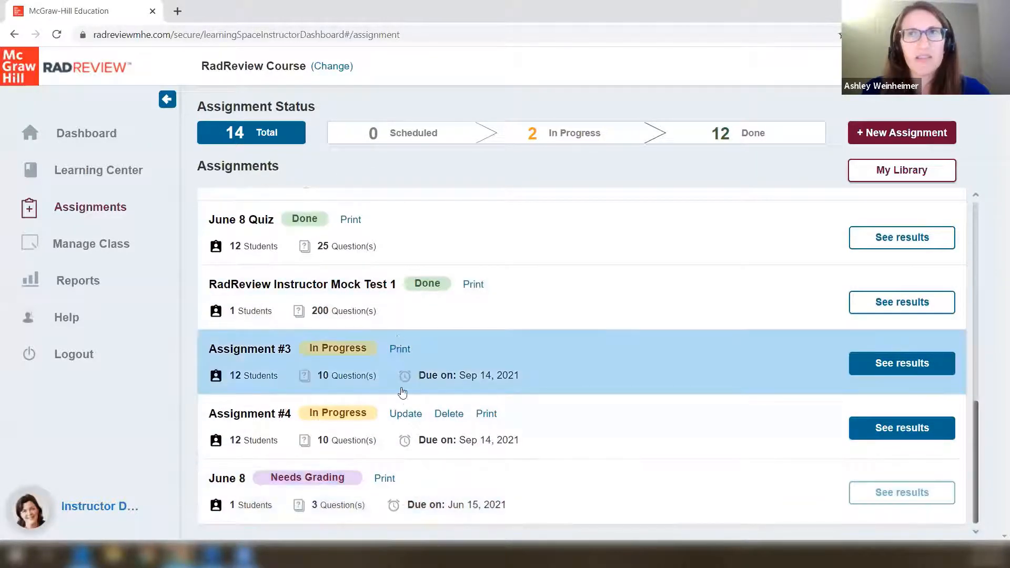
scroll(460, 342, "up", 5)
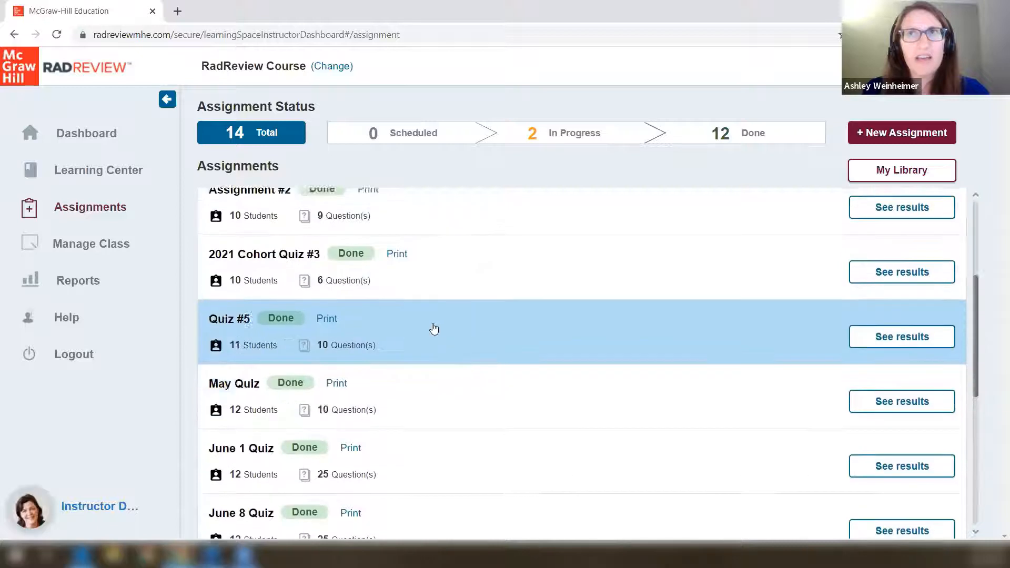
scroll(433, 329, "up", 3)
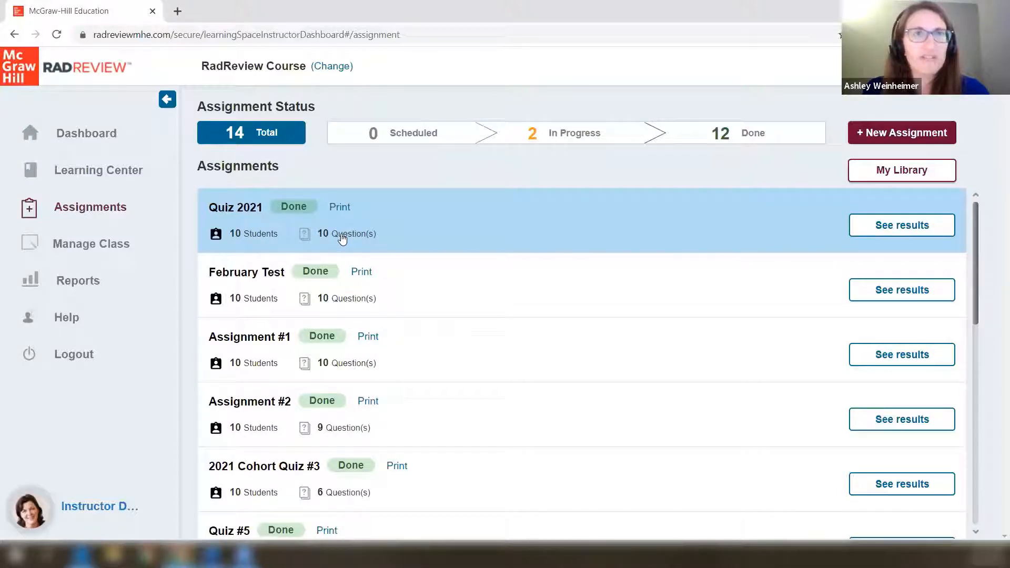
scroll(423, 259, "down", 7)
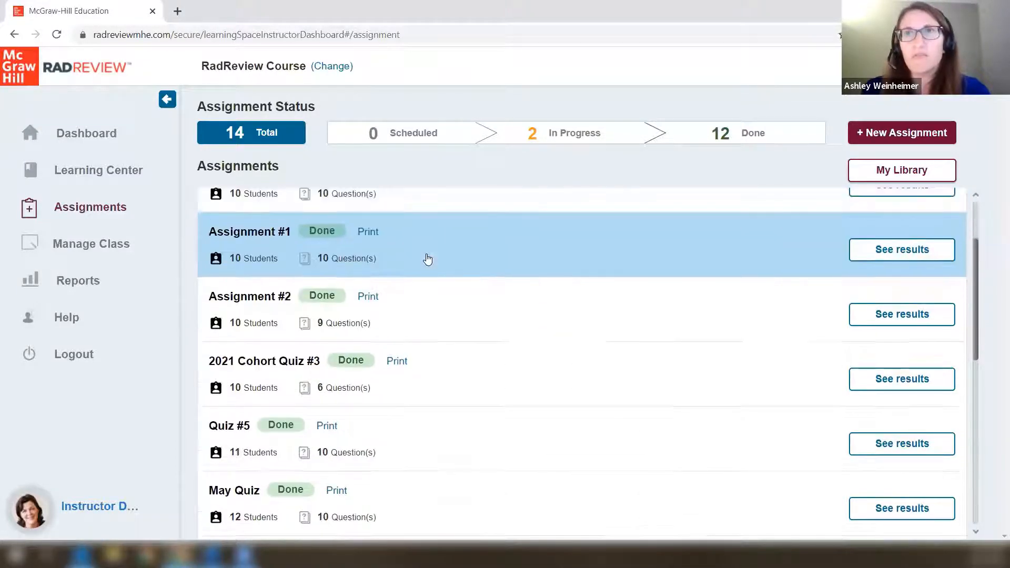
scroll(427, 259, "down", 4)
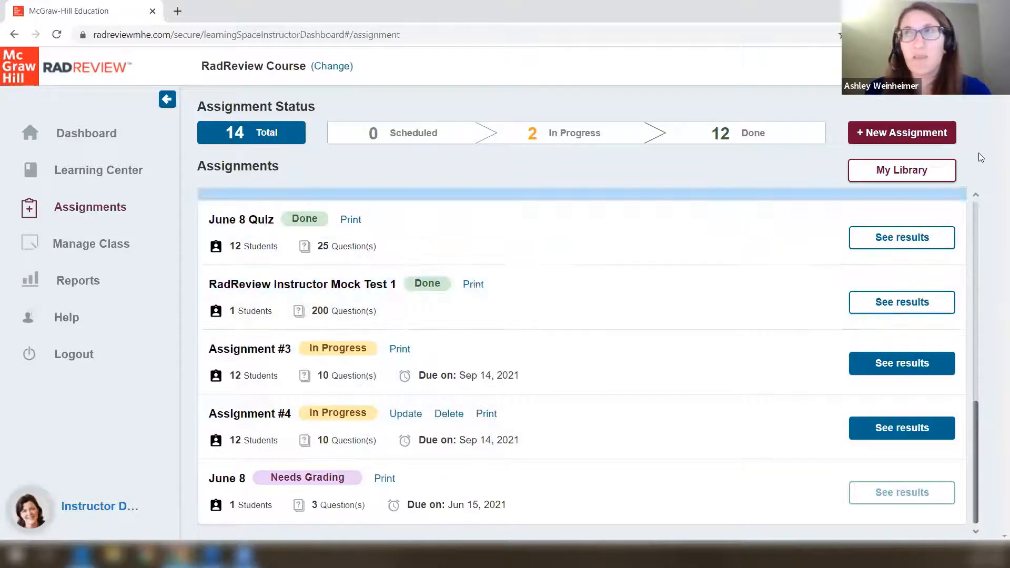
Start a new assignment that selects from the Instructor Question Bank and look over the first questions listed.
left_click(915, 129)
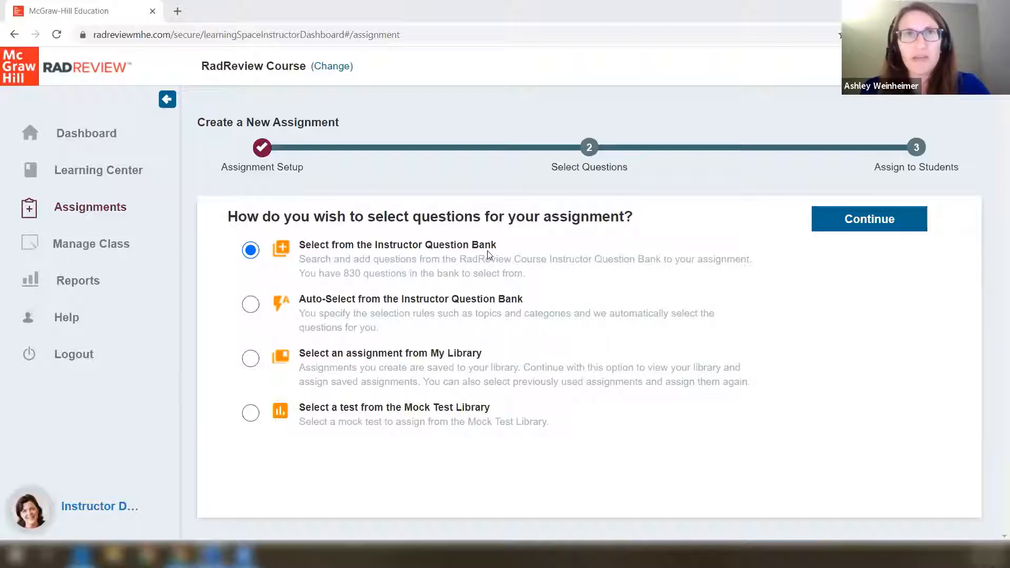
left_click(857, 220)
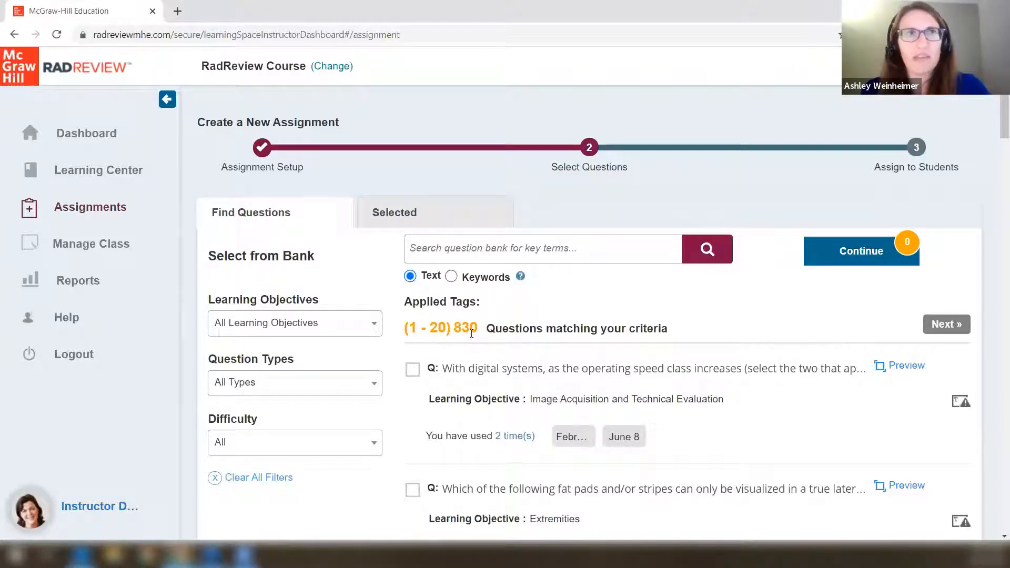
scroll(668, 228, "down", 3)
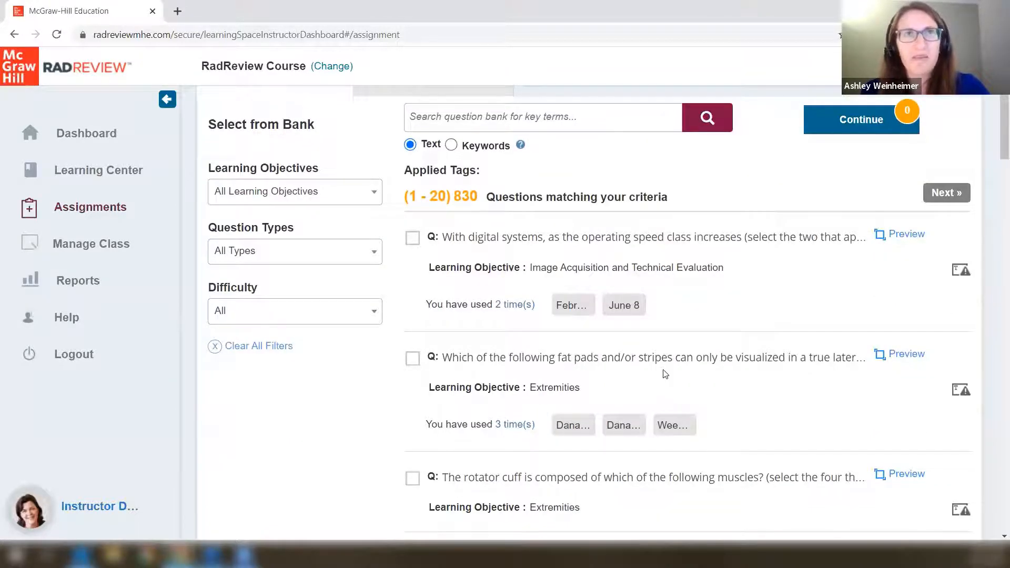
scroll(635, 394, "up", 3)
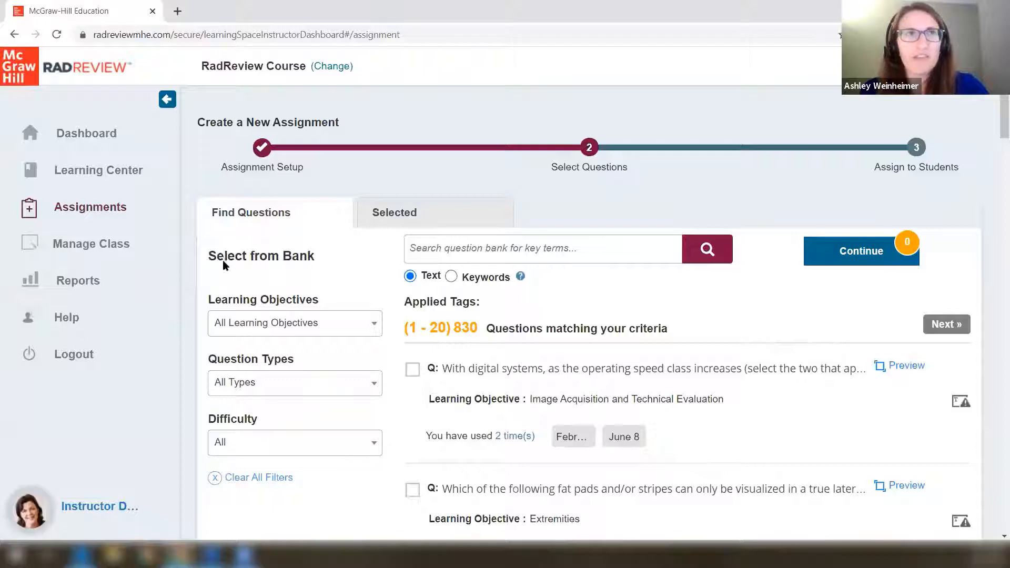
Review the question bank's filter options for learning objectives, question types and difficulty, leaving all of them unrestricted.
left_click(284, 326)
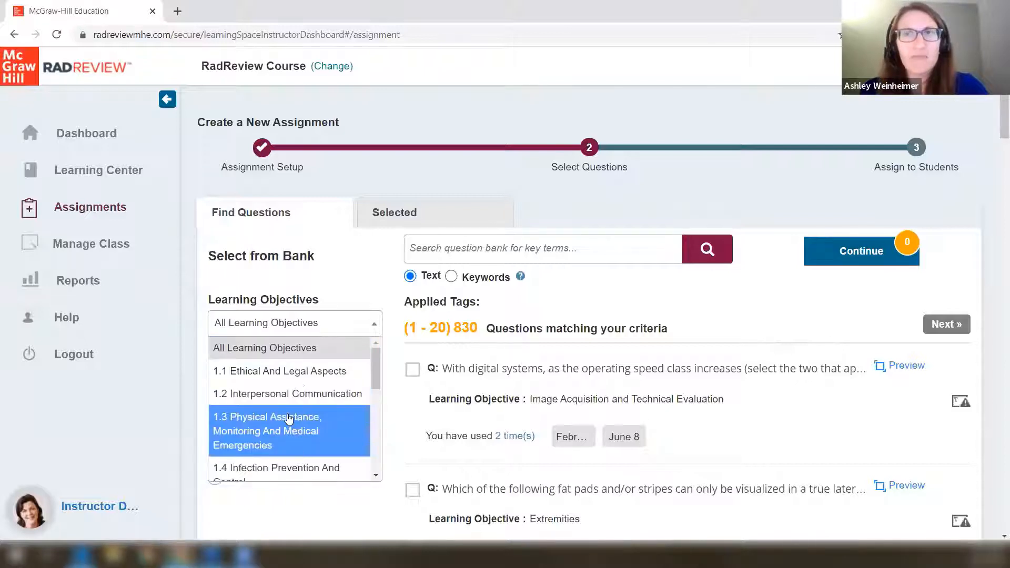
scroll(286, 415, "down", 3)
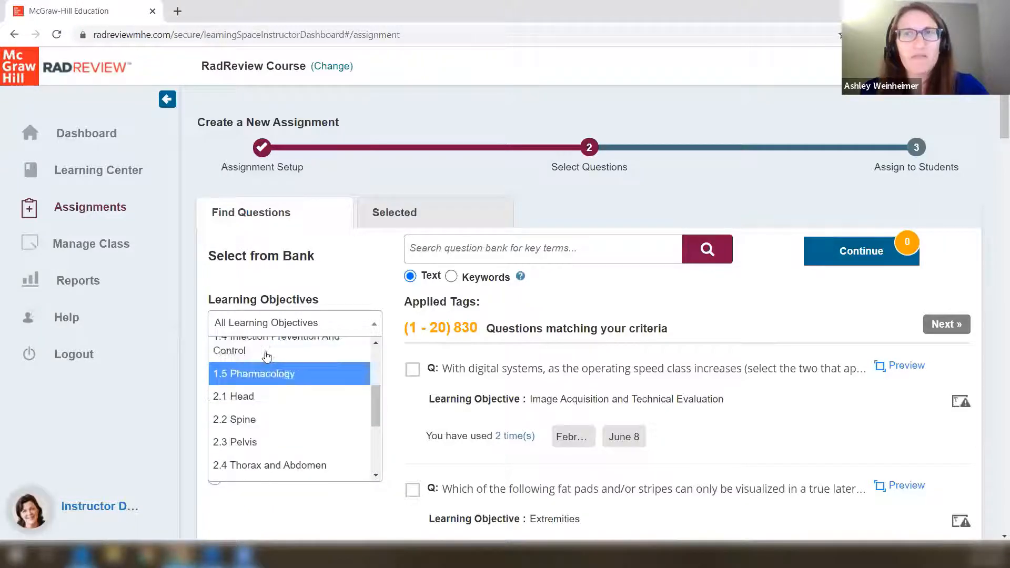
left_click(257, 323)
left_click(264, 390)
scroll(271, 376, "down", 1)
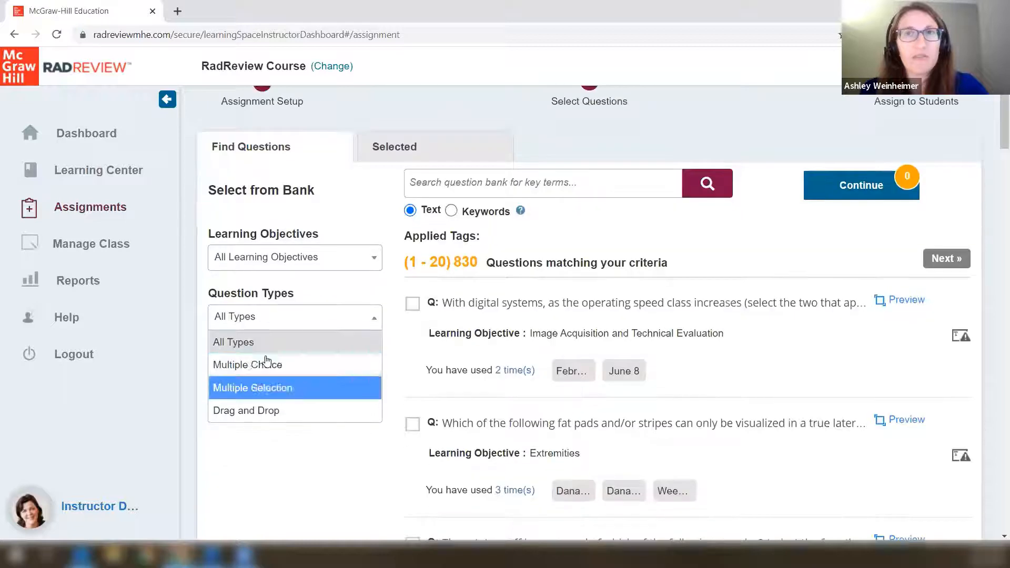
left_click(241, 342)
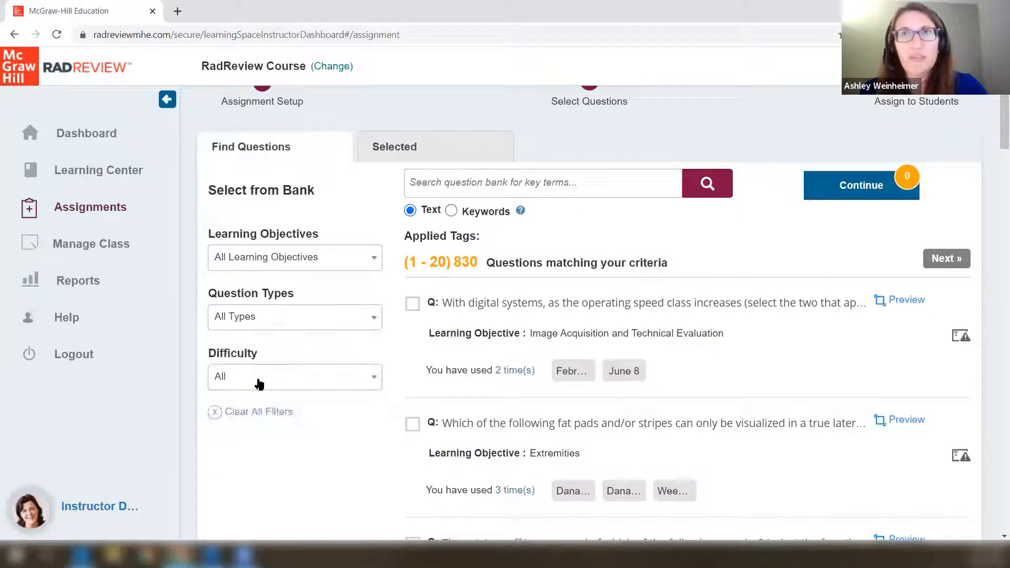
left_click(260, 382)
left_click(256, 405)
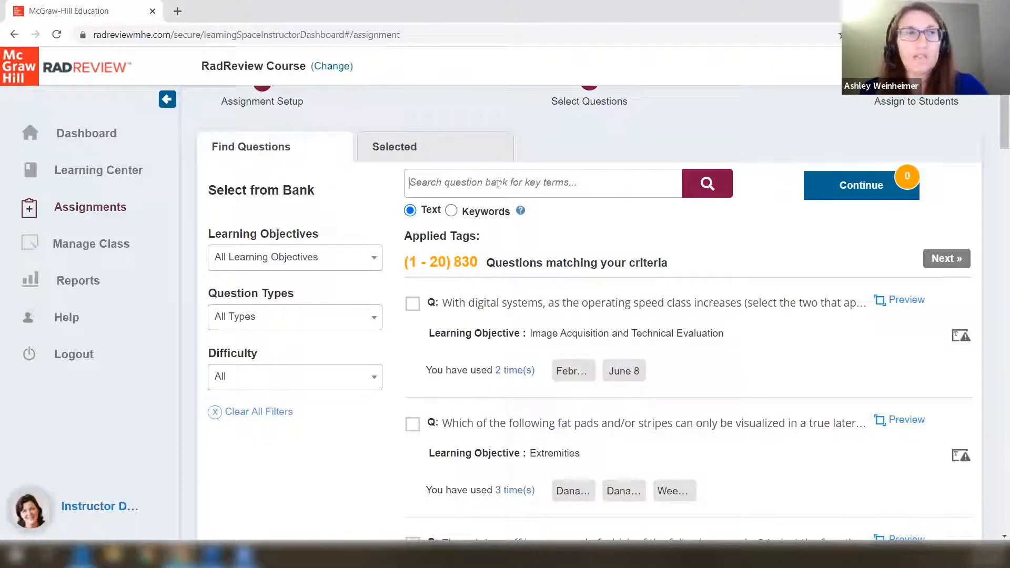
Search the question bank text for "privacy" and preview the first matching question.
left_click(482, 184)
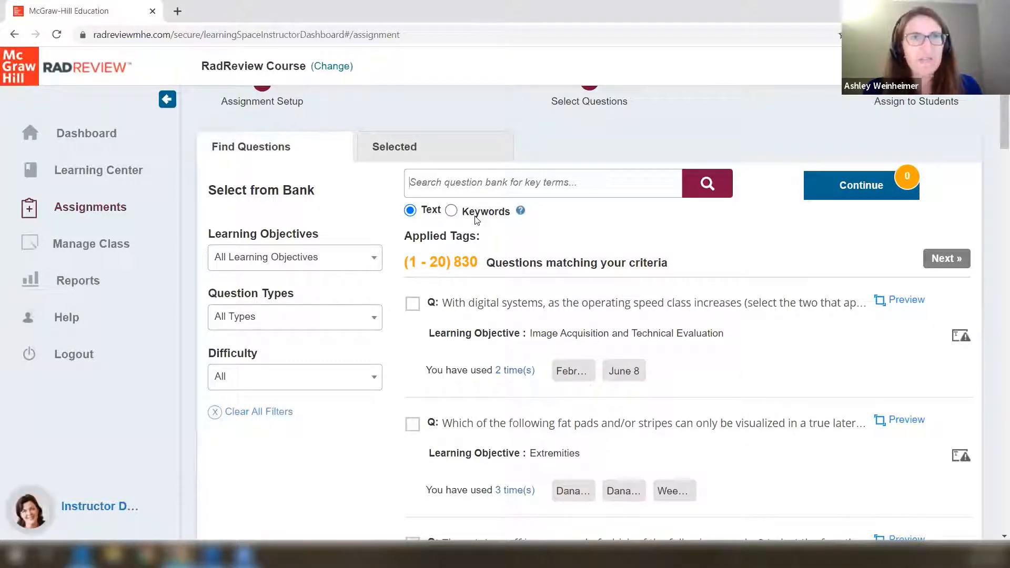
type("privacy")
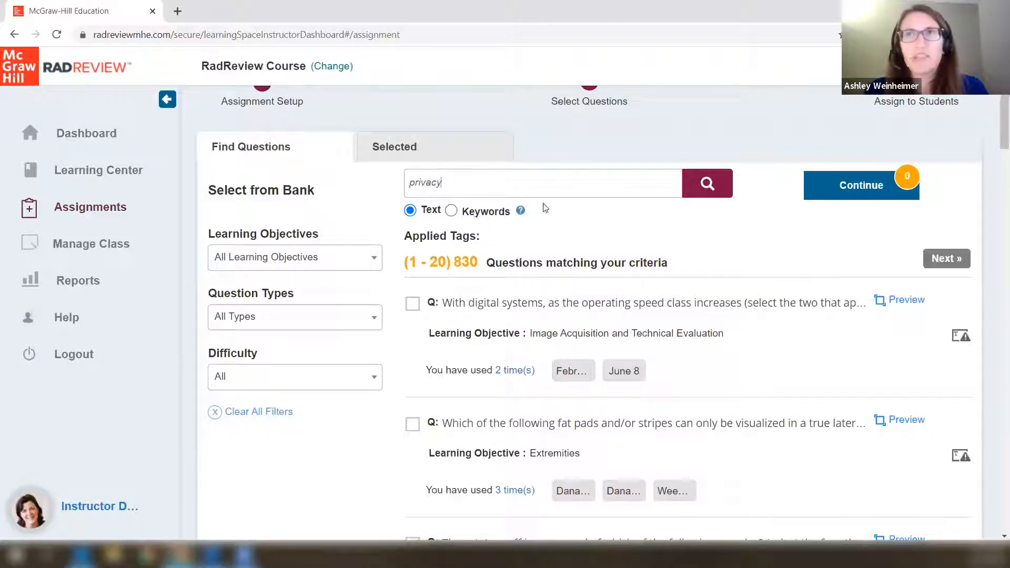
left_click(707, 182)
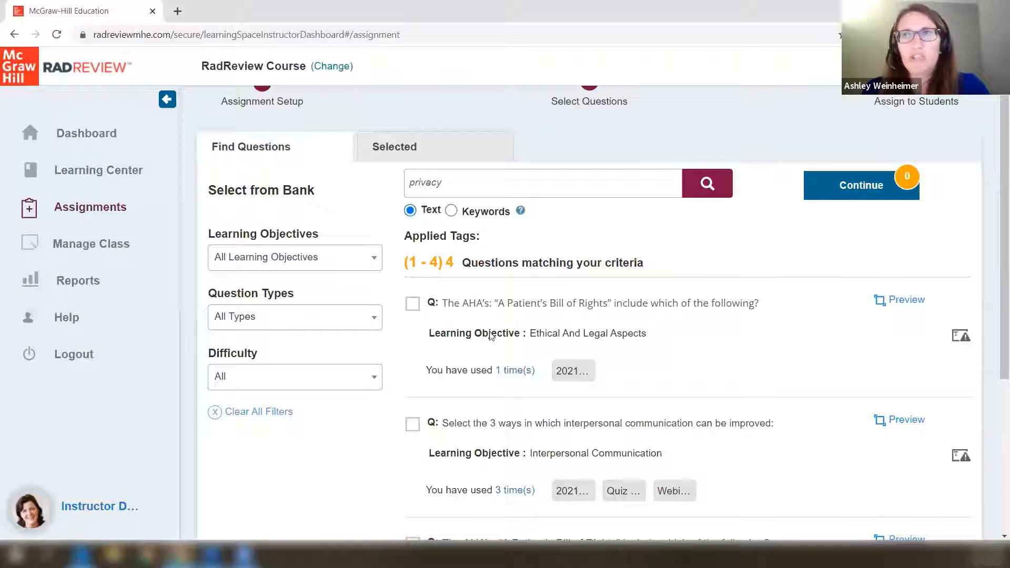
left_click(910, 298)
scroll(601, 311, "down", 1)
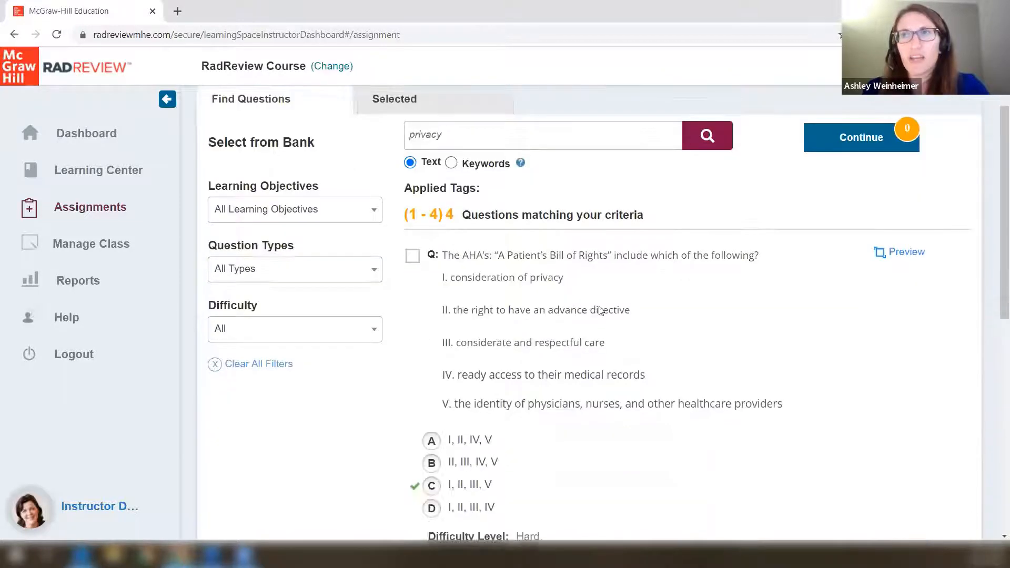
Add all four questions matching "privacy" to the assignment.
scroll(600, 311, "down", 2)
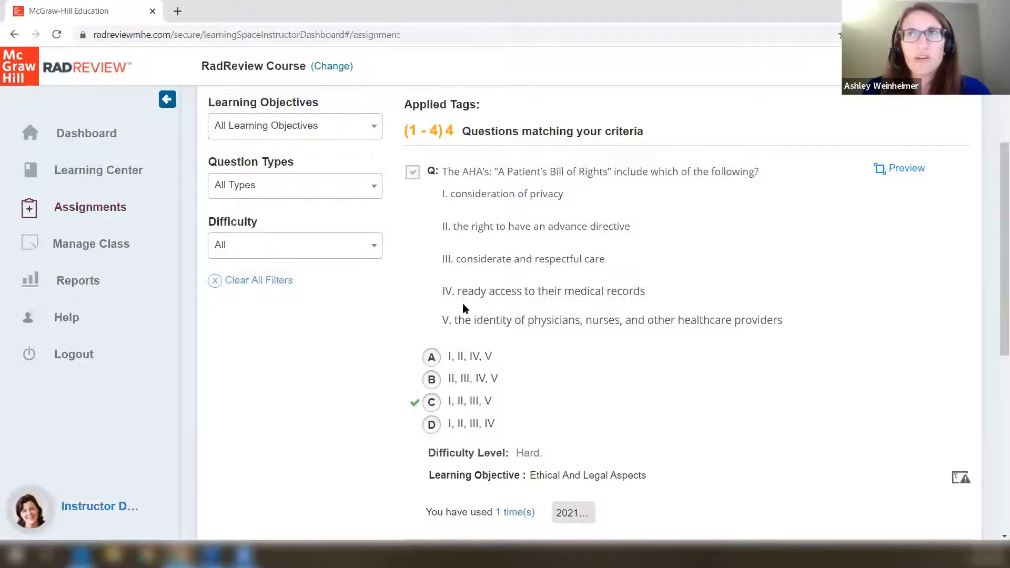
scroll(458, 300, "down", 4)
left_click(412, 368)
left_click(413, 488)
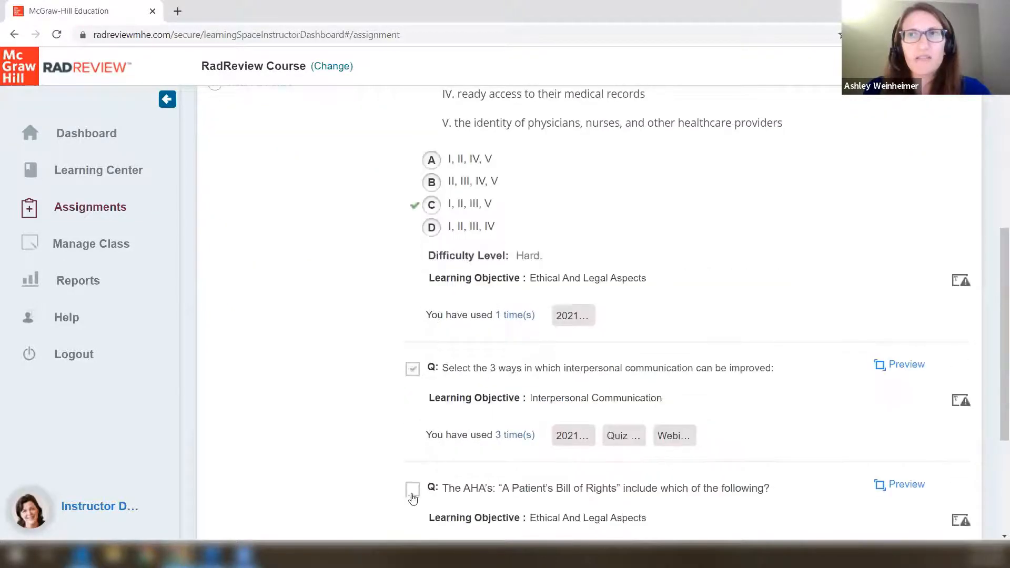
scroll(425, 474, "down", 3)
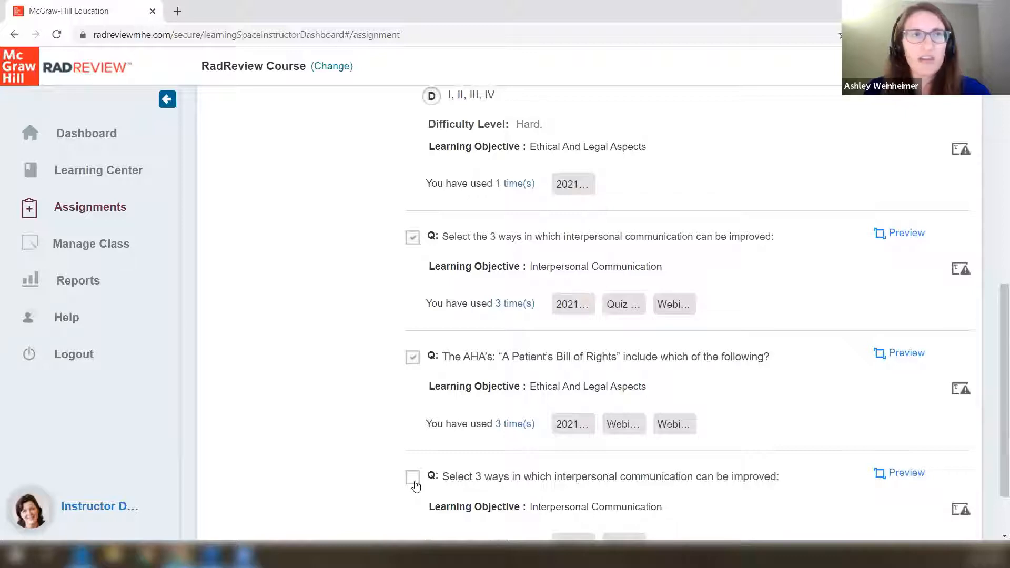
left_click(414, 481)
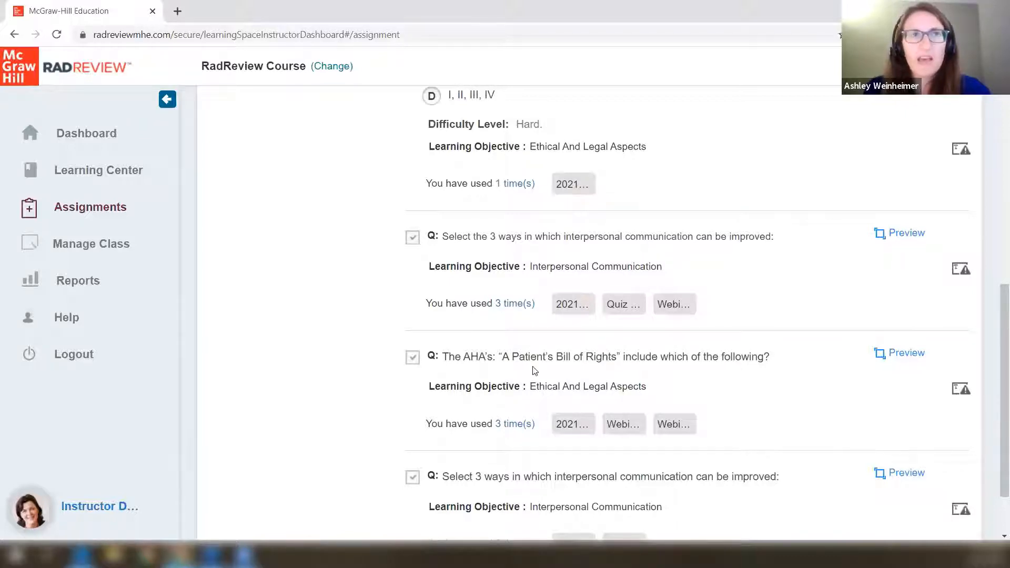
Search the question bank text for "communication" and add the first two matching questions to the assignment.
scroll(534, 371, "up", 5)
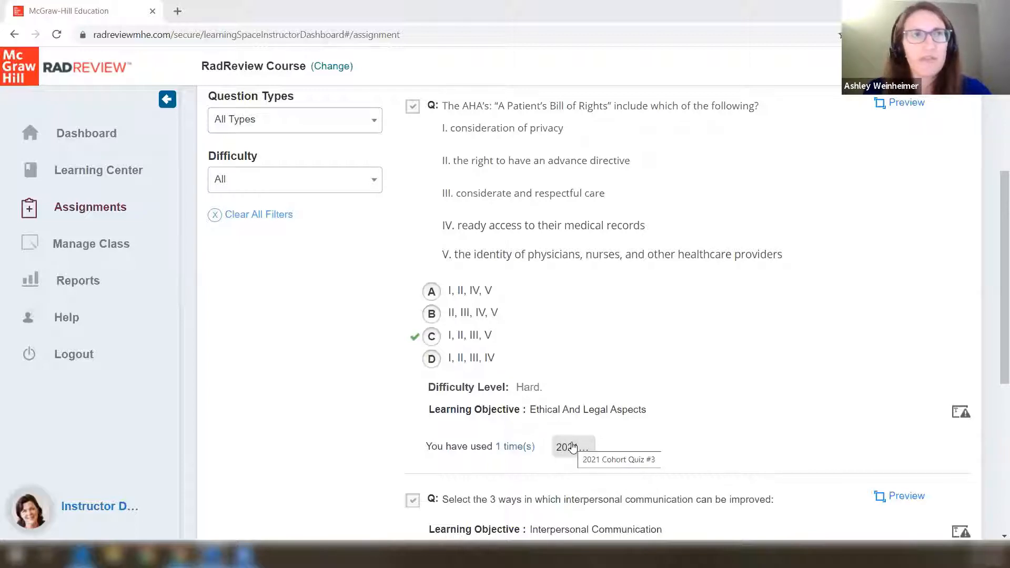
scroll(604, 394, "up", 5)
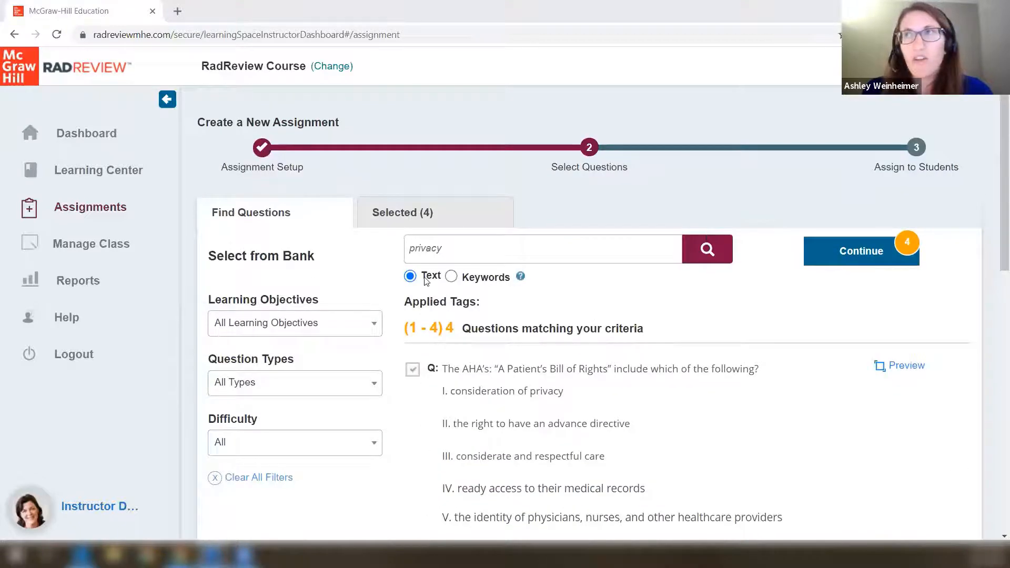
double_click(418, 250)
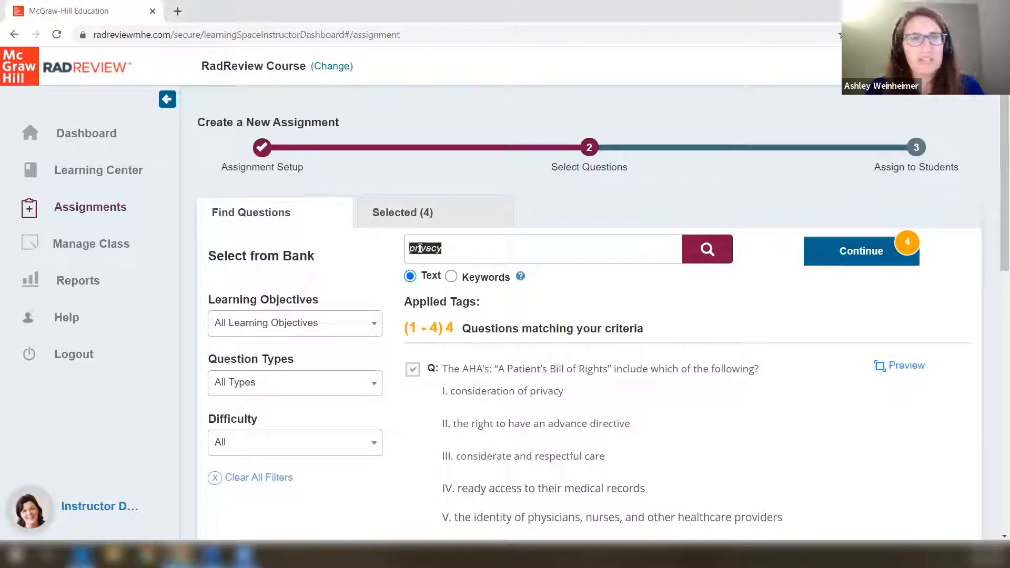
type("comm")
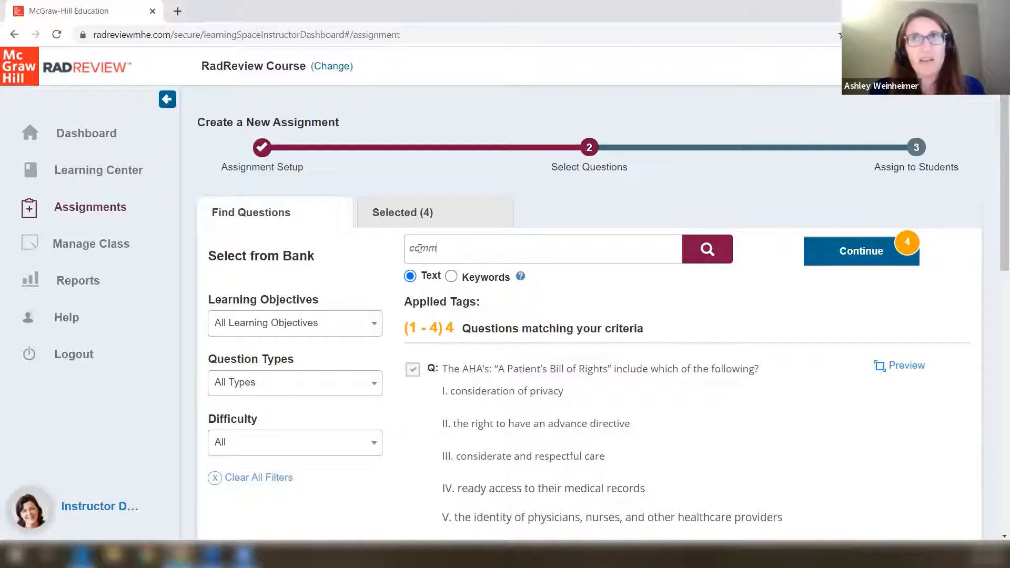
type("unication")
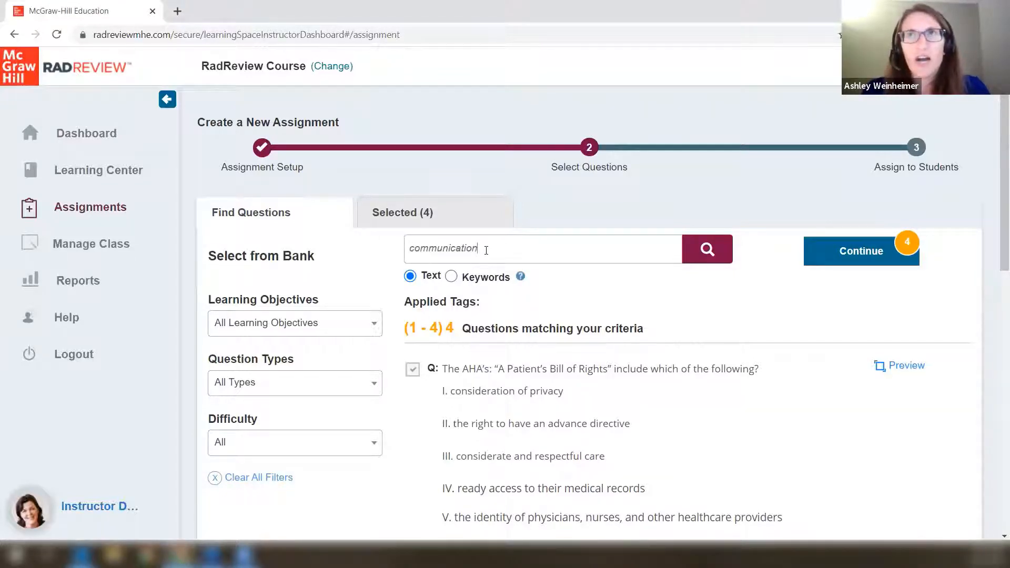
left_click(707, 250)
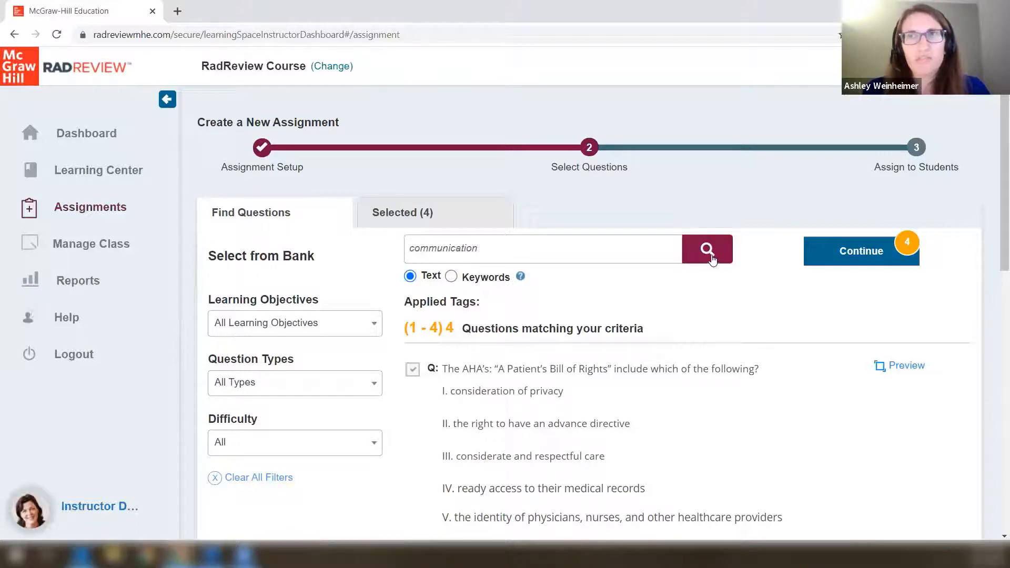
left_click(412, 369)
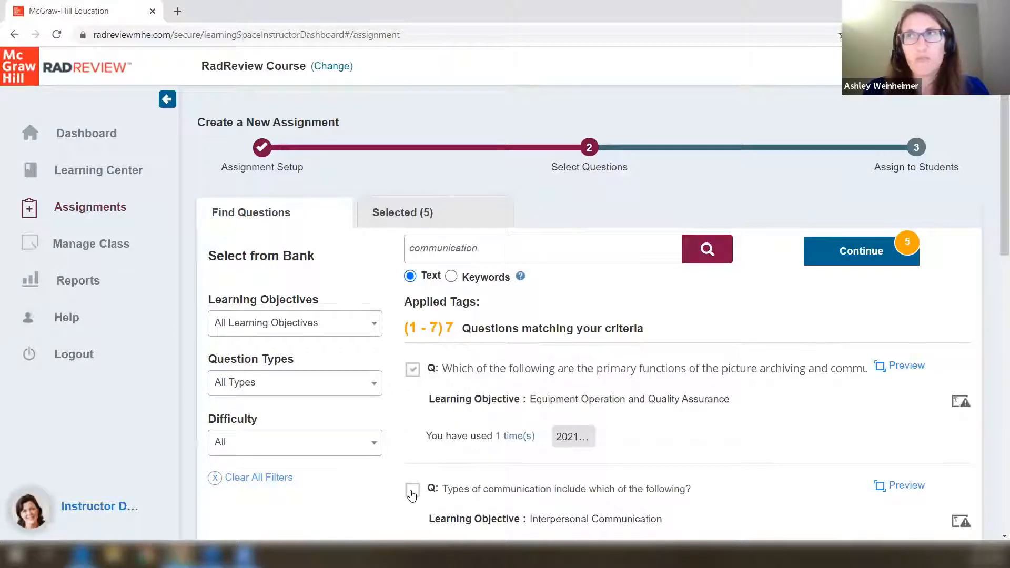
left_click(413, 489)
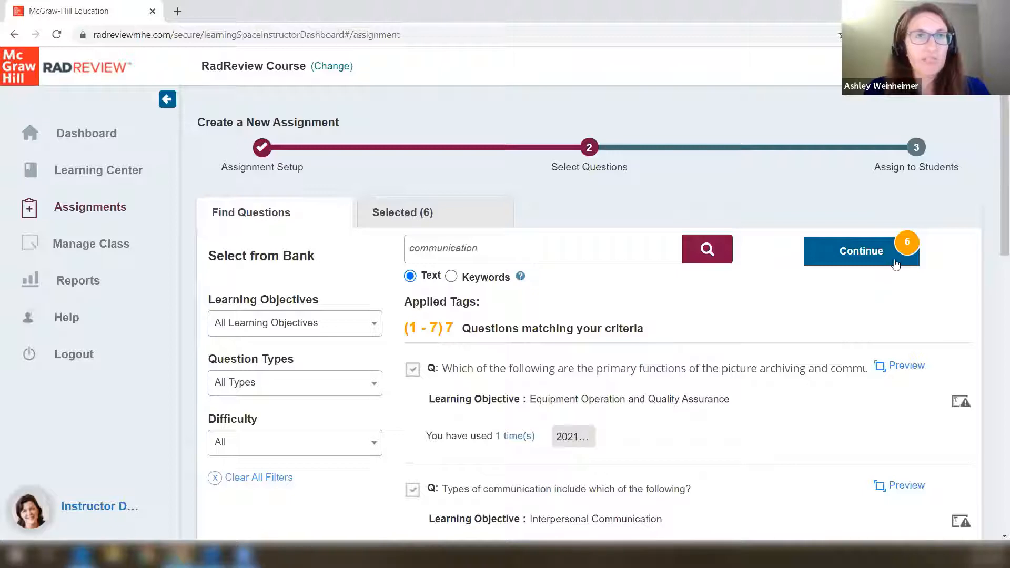
Proceed with the selected questions to the Assign to Students stage and name the assignment "Quiz #6".
left_click(848, 253)
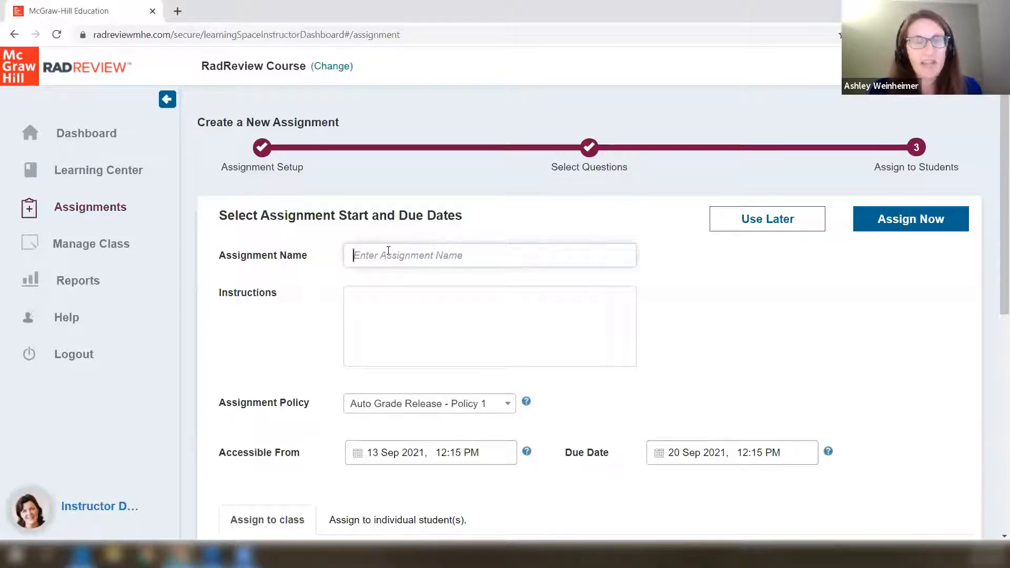
type("Quiz ")
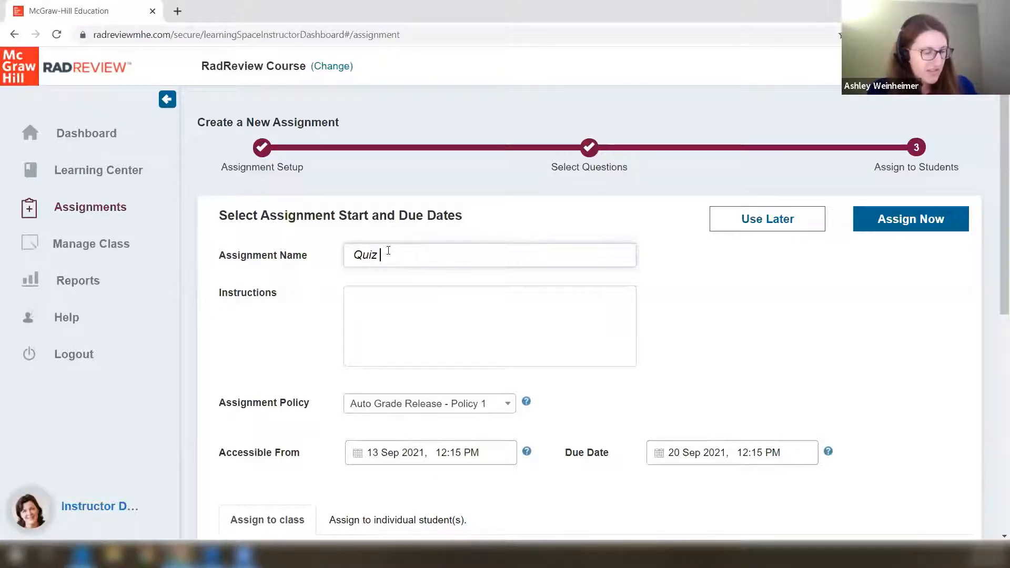
type("#6")
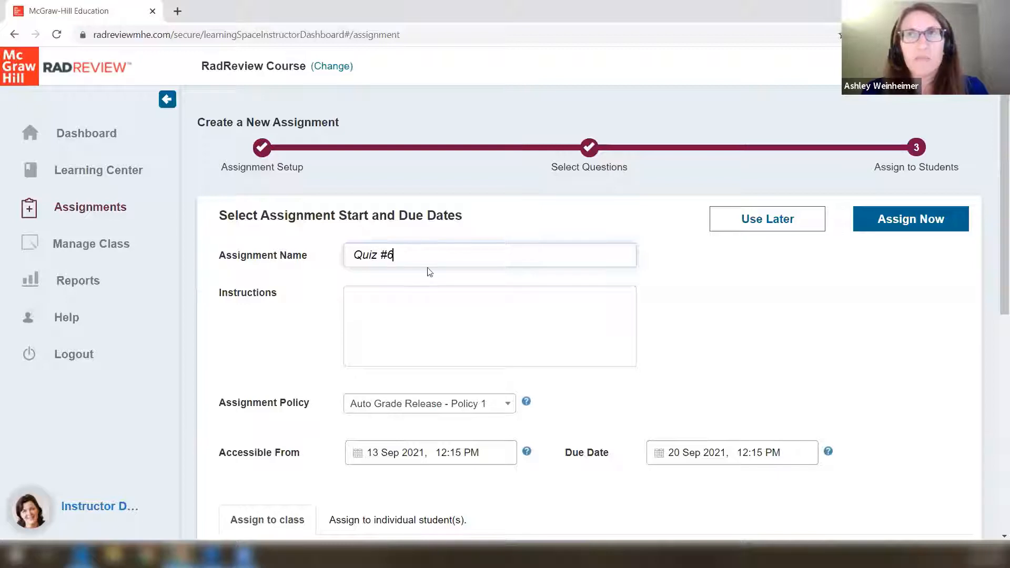
left_click(405, 311)
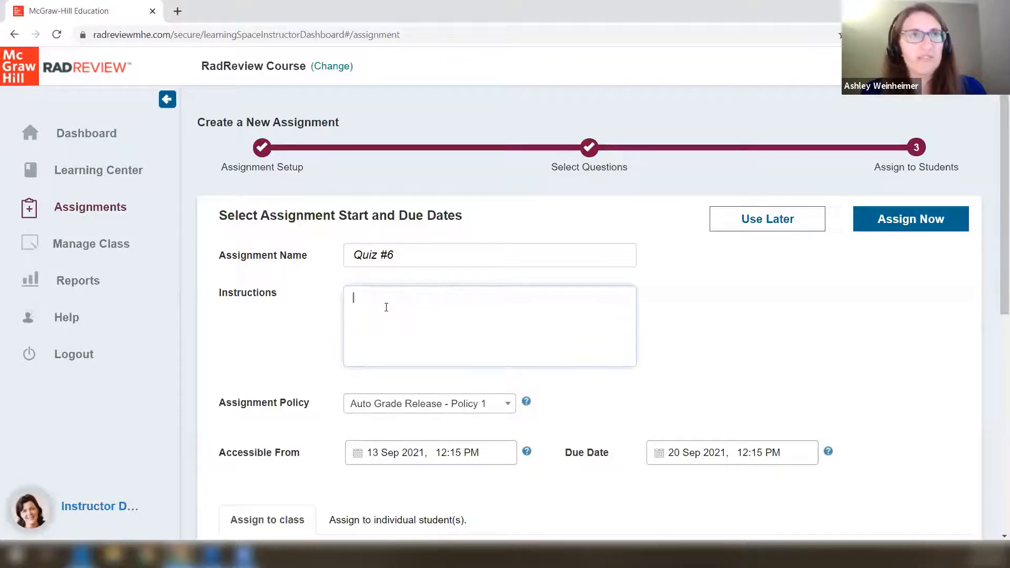
Review the explanation and choices for the assignment policy, keeping Auto Grade Release - Policy 1.
scroll(457, 246, "down", 1)
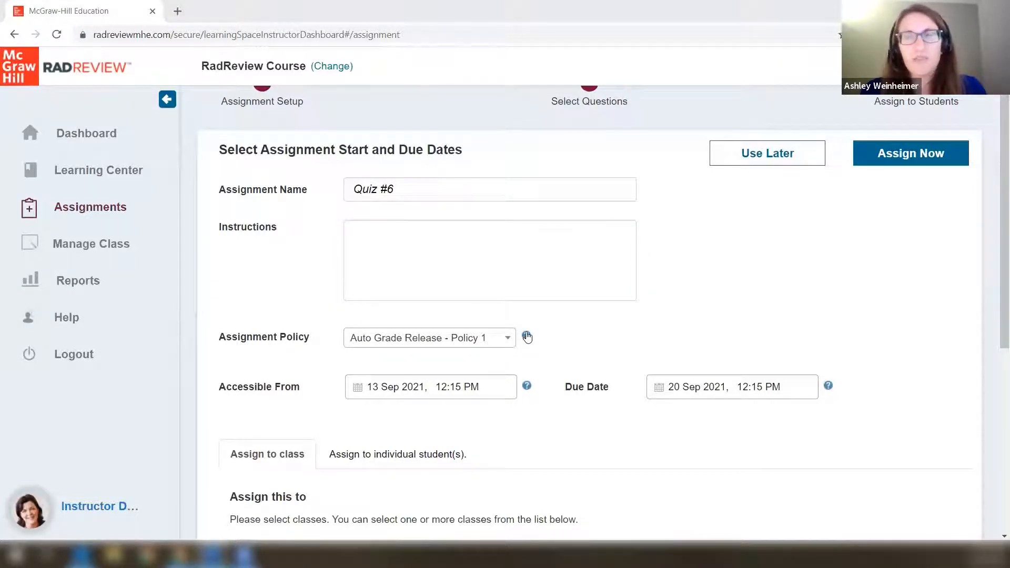
left_click(526, 338)
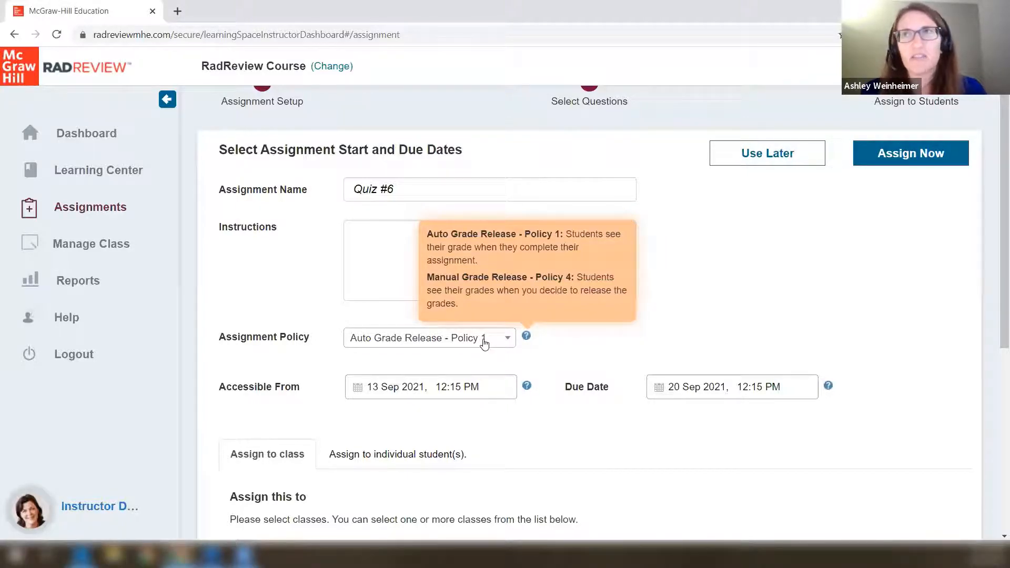
left_click(482, 339)
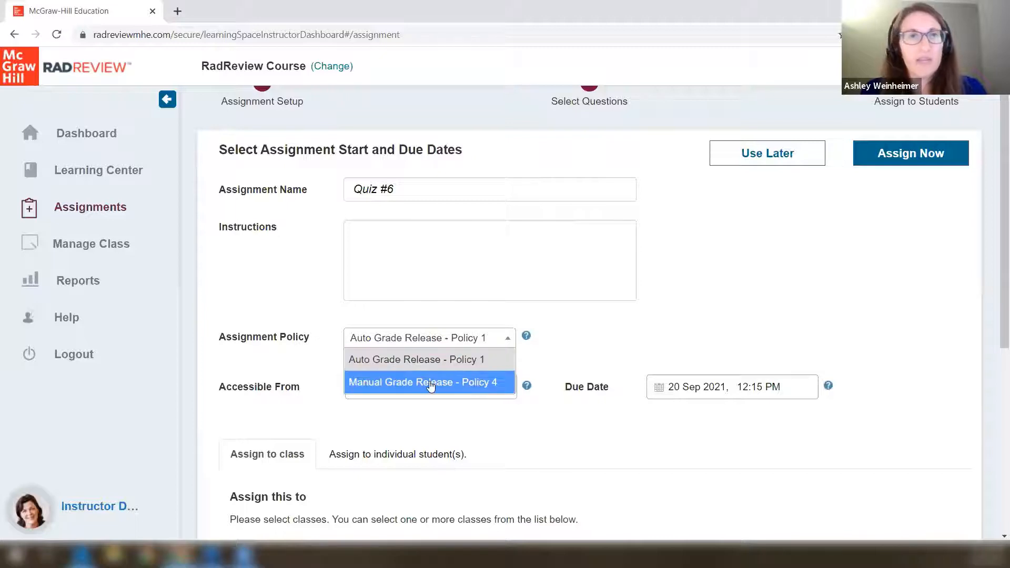
left_click(595, 360)
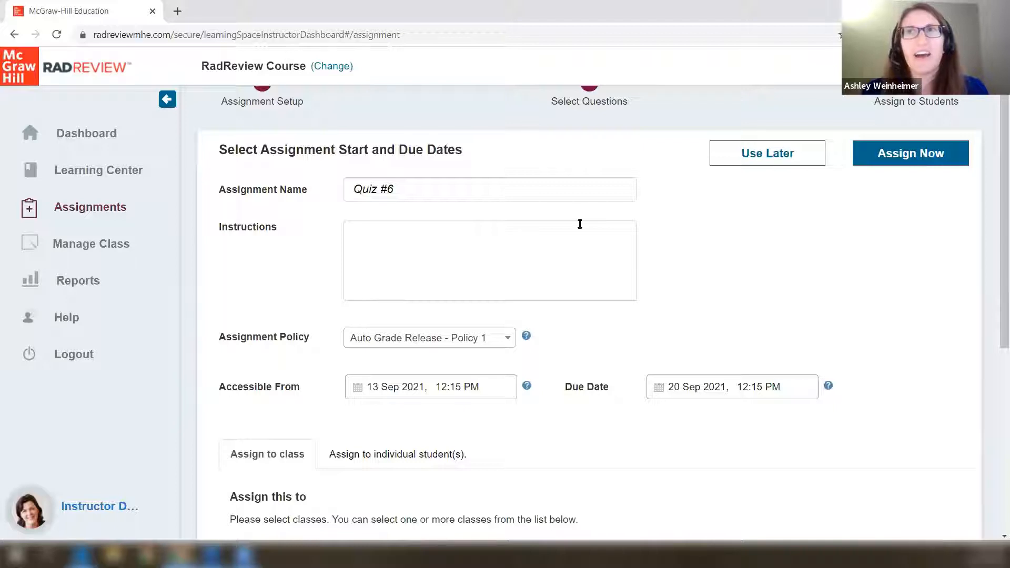
left_click(383, 339)
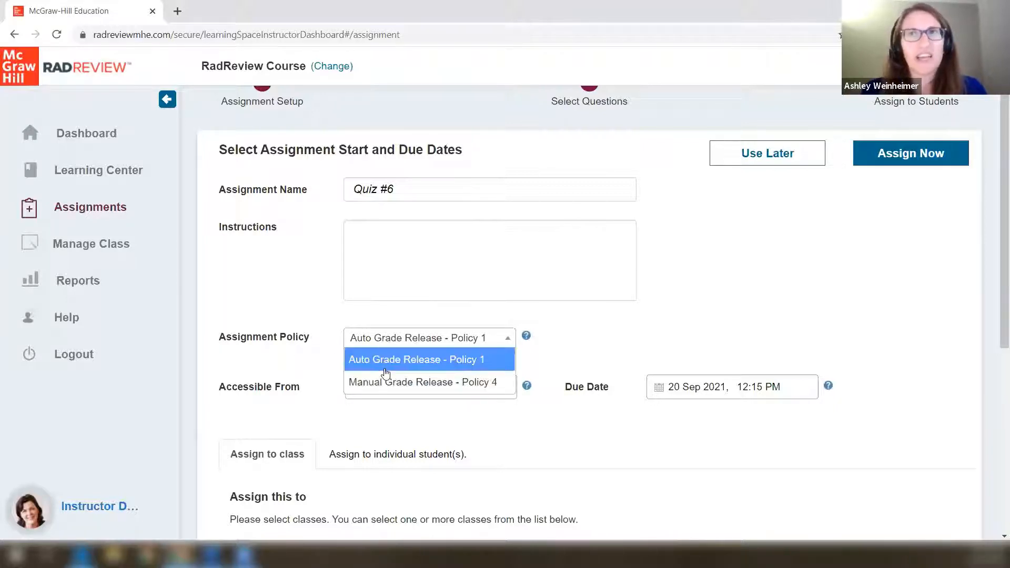
left_click(603, 327)
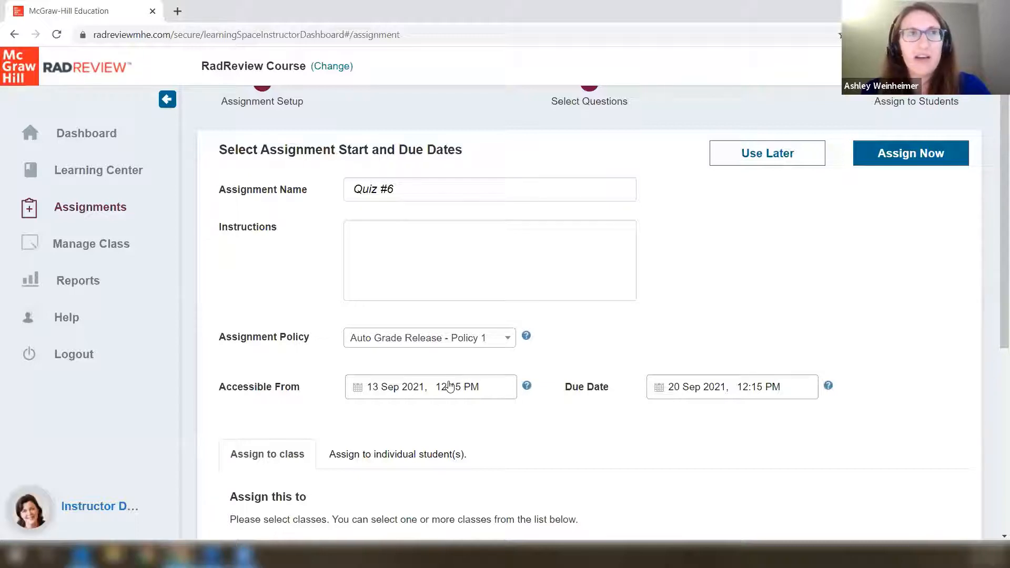
Select the 2021 Cohort class as the recipient of Quiz #6.
mouse_move(526, 385)
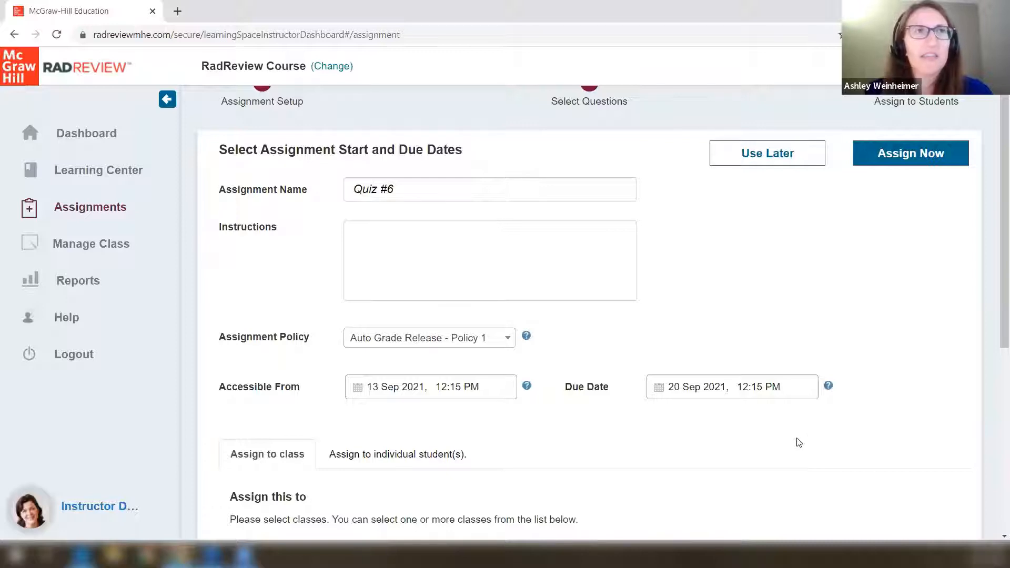
scroll(664, 340, "down", 5)
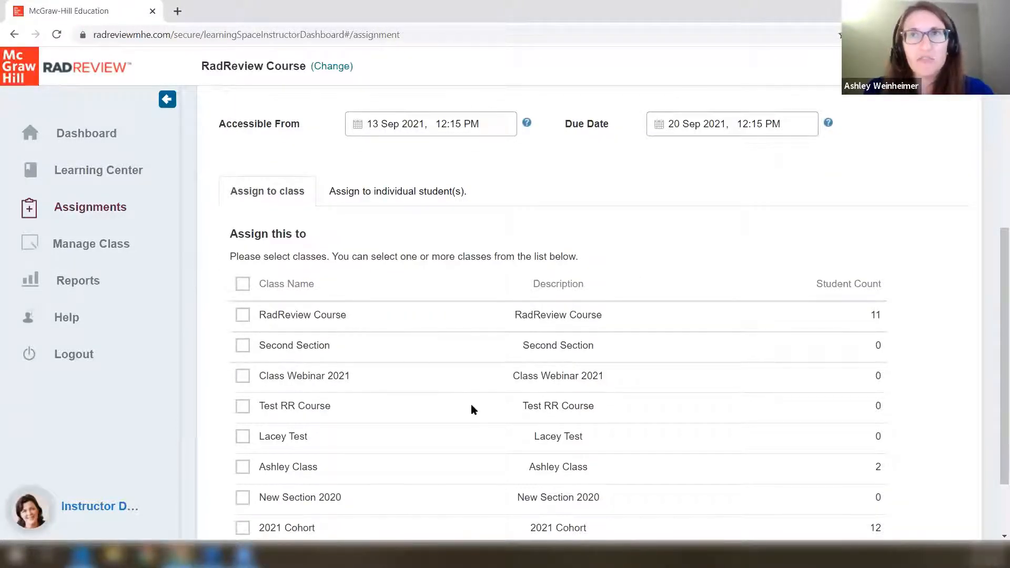
scroll(528, 450, "down", 2)
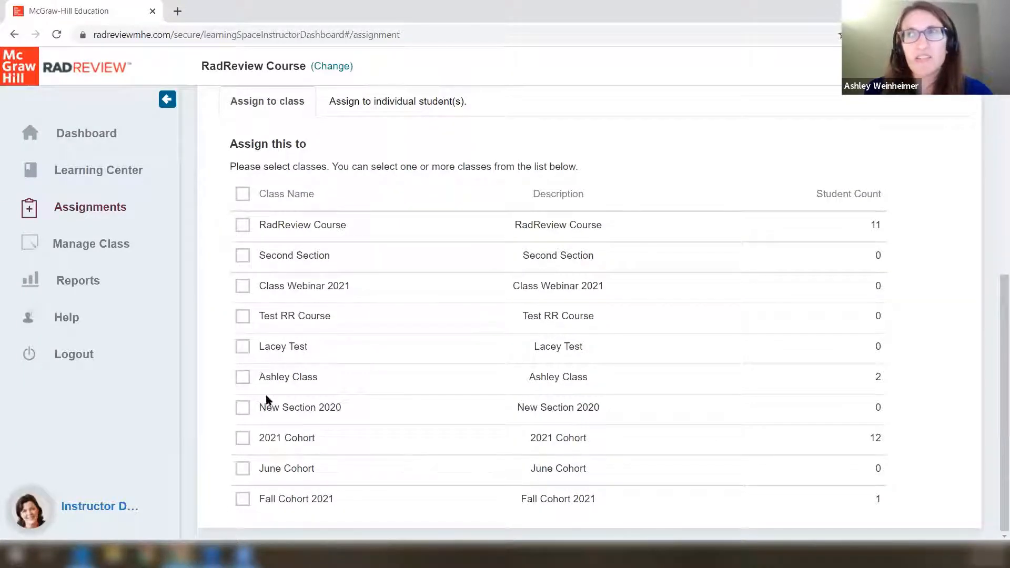
left_click(241, 439)
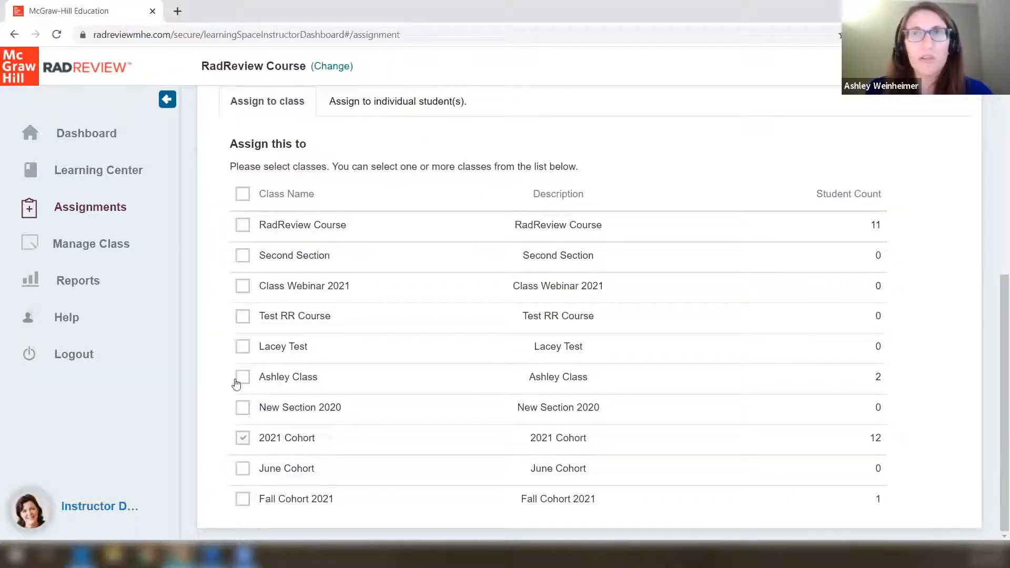
Look up a student by partial name for individual assignment, discard the entry and return to assigning by class.
left_click(356, 105)
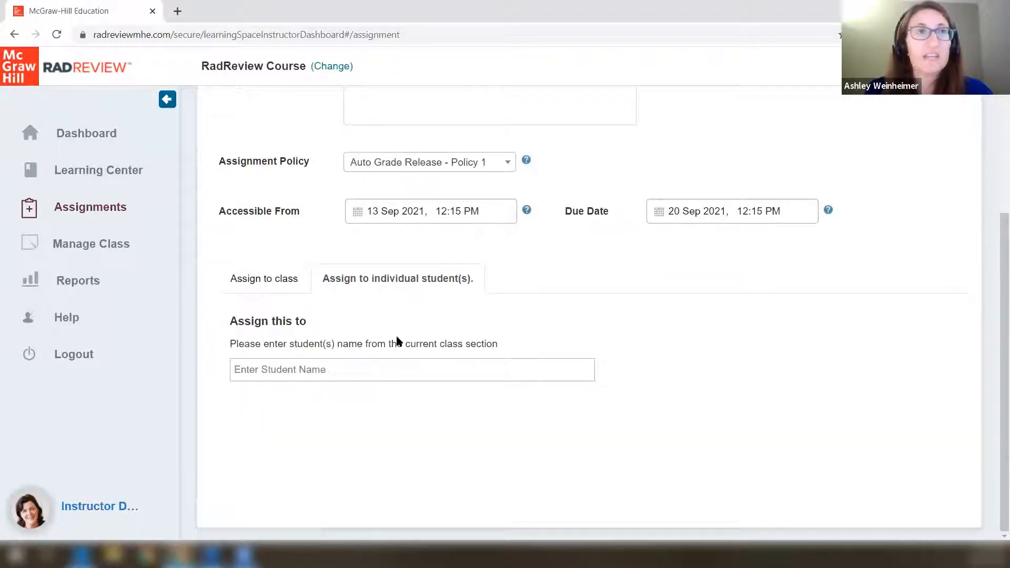
left_click(333, 375)
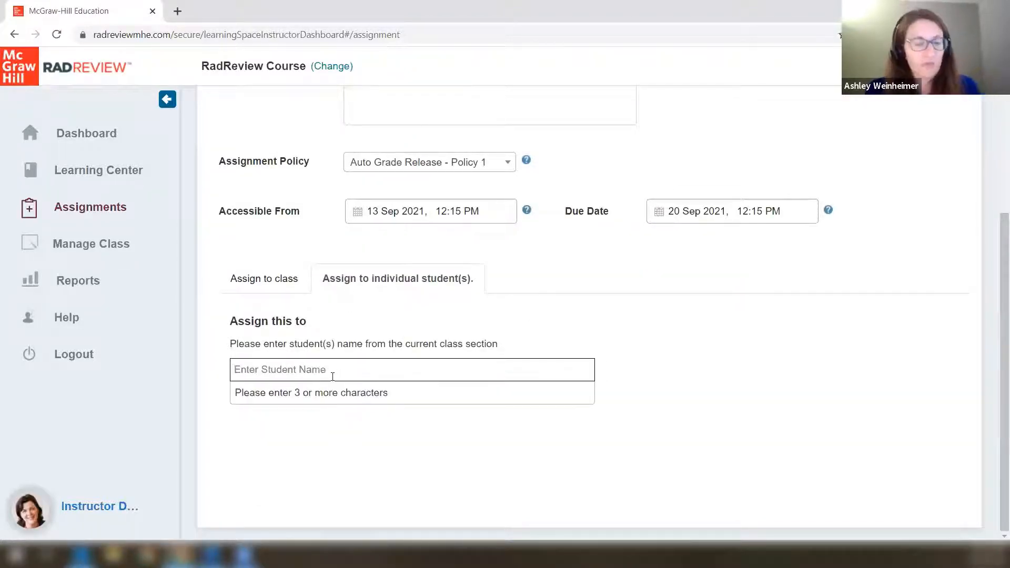
type("ash")
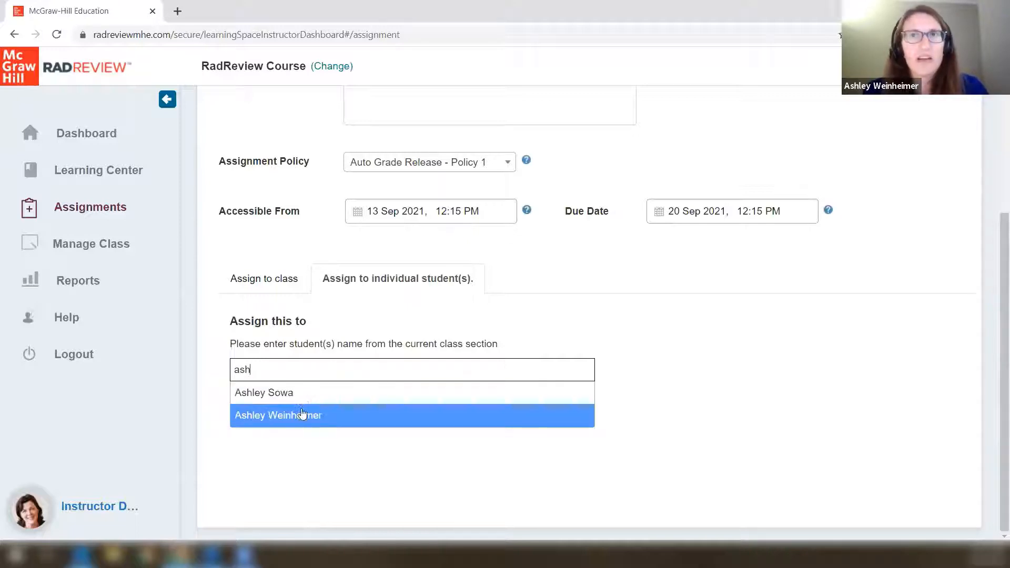
left_click(657, 325)
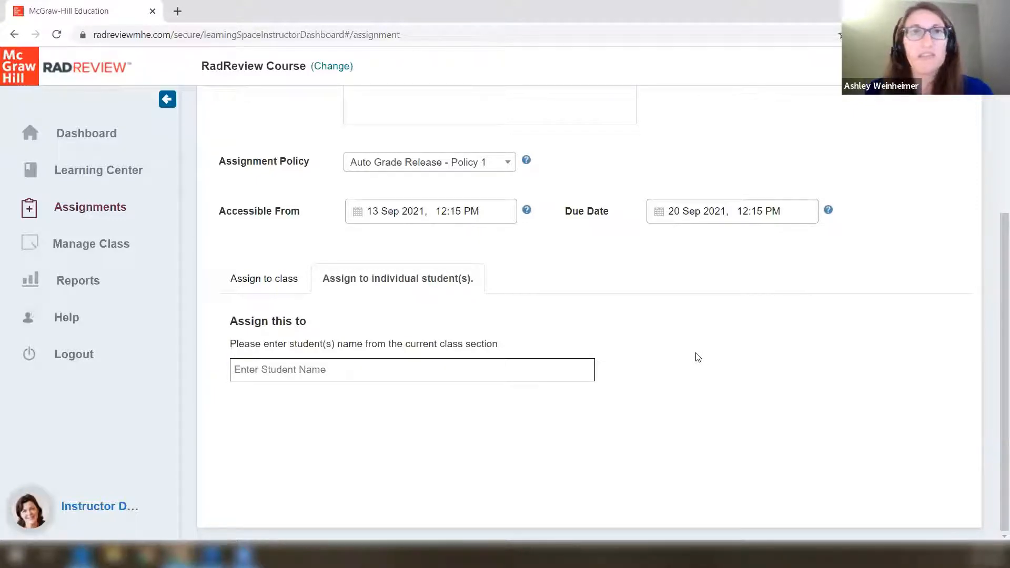
scroll(697, 357, "up", 5)
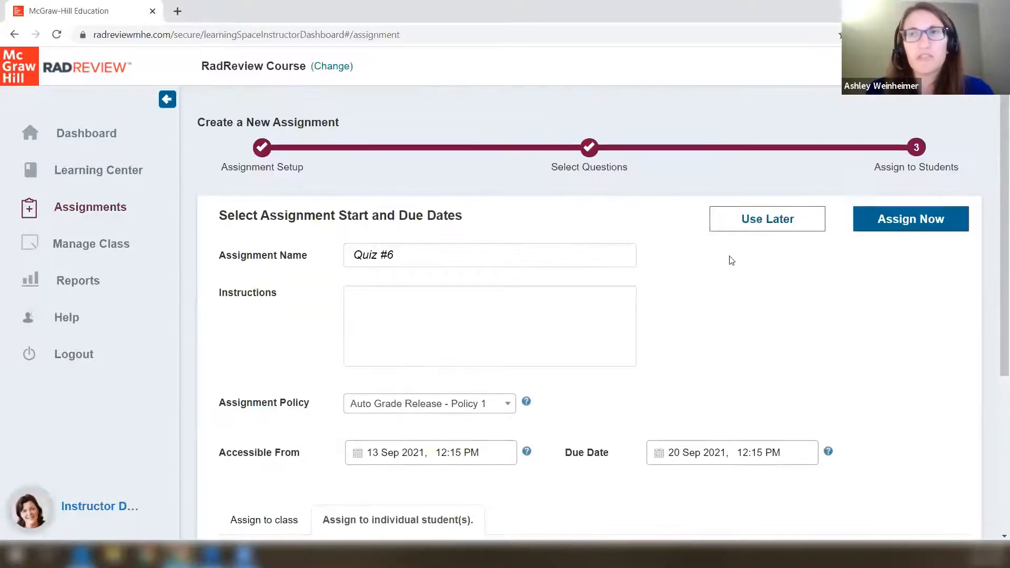
scroll(601, 342, "down", 3)
left_click(261, 320)
scroll(505, 329, "down", 4)
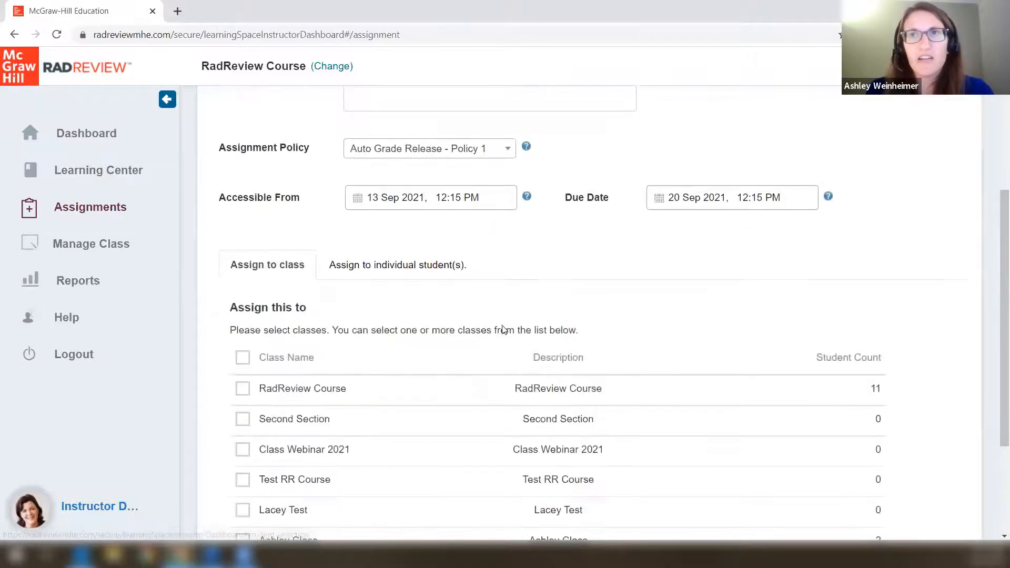
Assign Quiz #6 immediately instead of saving it for later use.
scroll(578, 354, "up", 8)
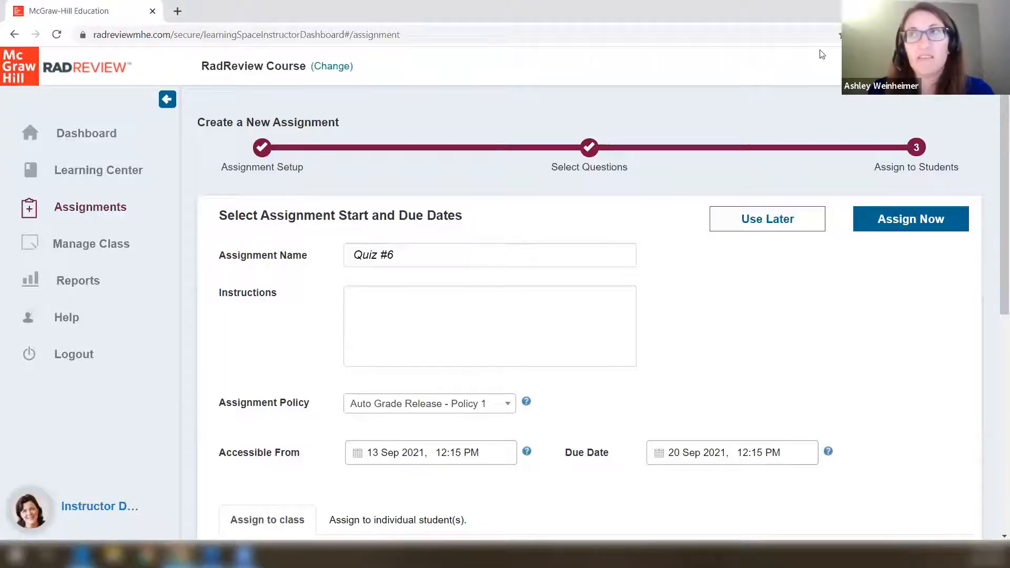
left_click(760, 229)
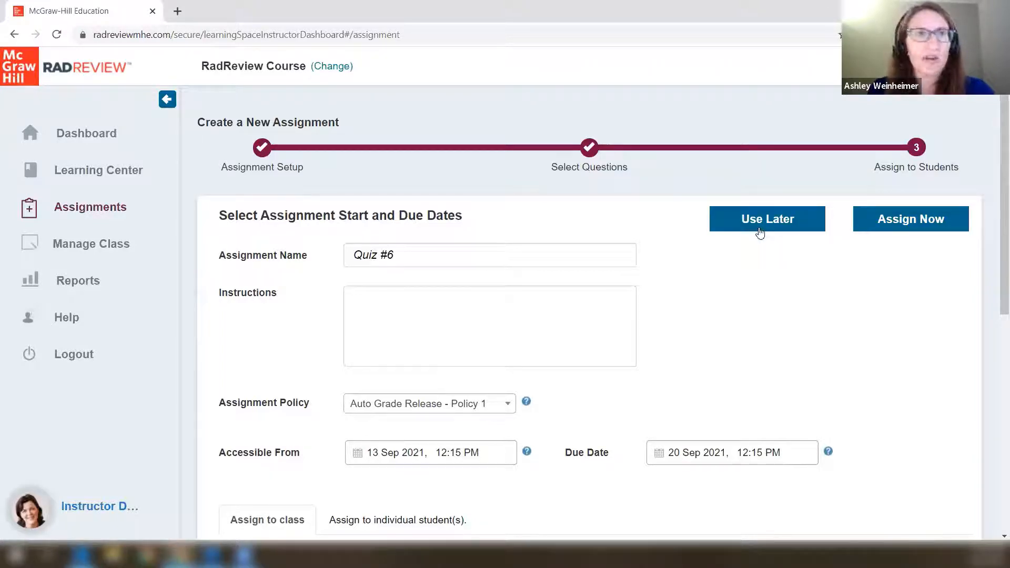
left_click(907, 221)
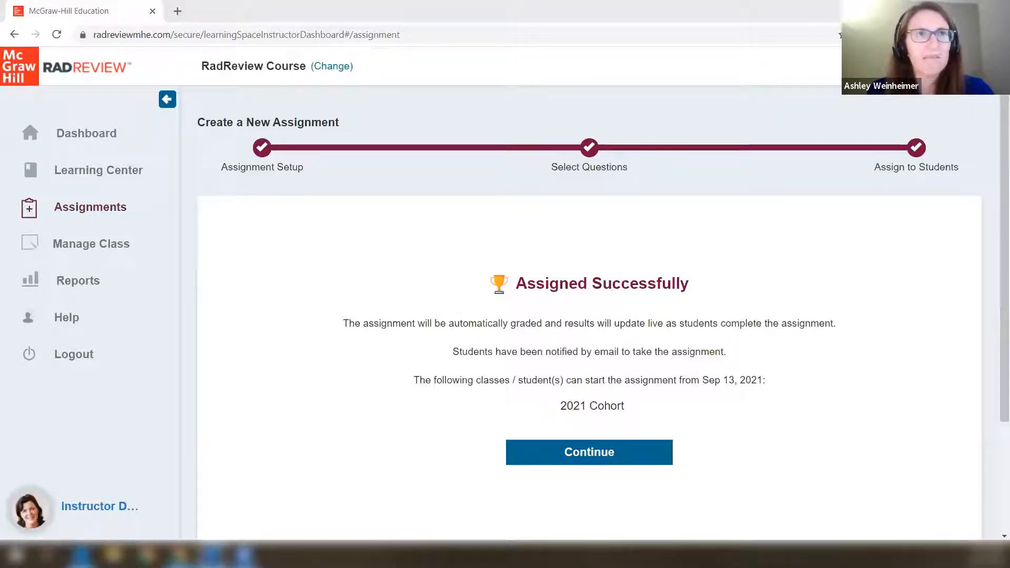
Start another assignment with questions auto-selected from the Instructor Question Bank.
left_click(619, 453)
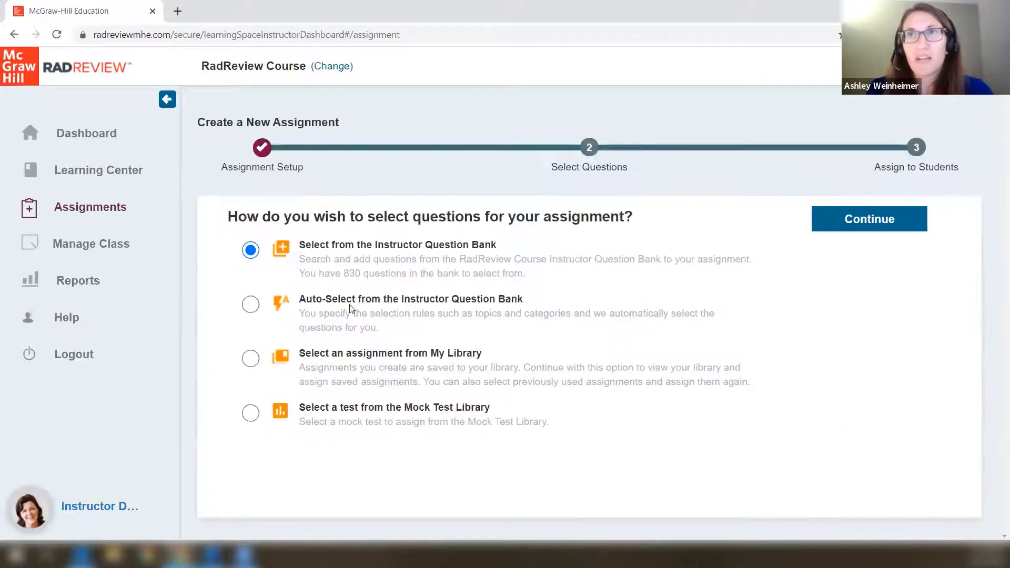
left_click(251, 305)
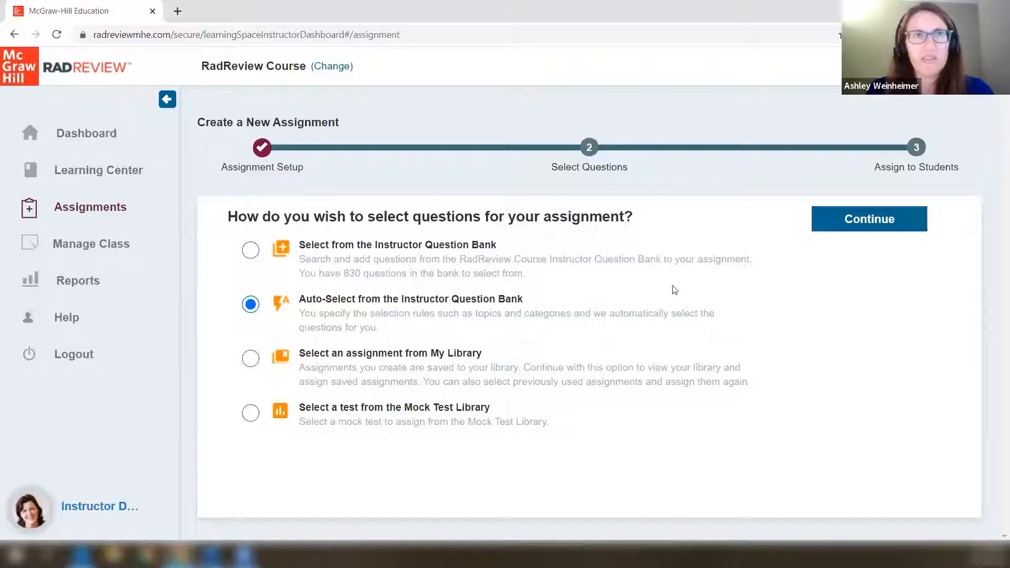
left_click(848, 219)
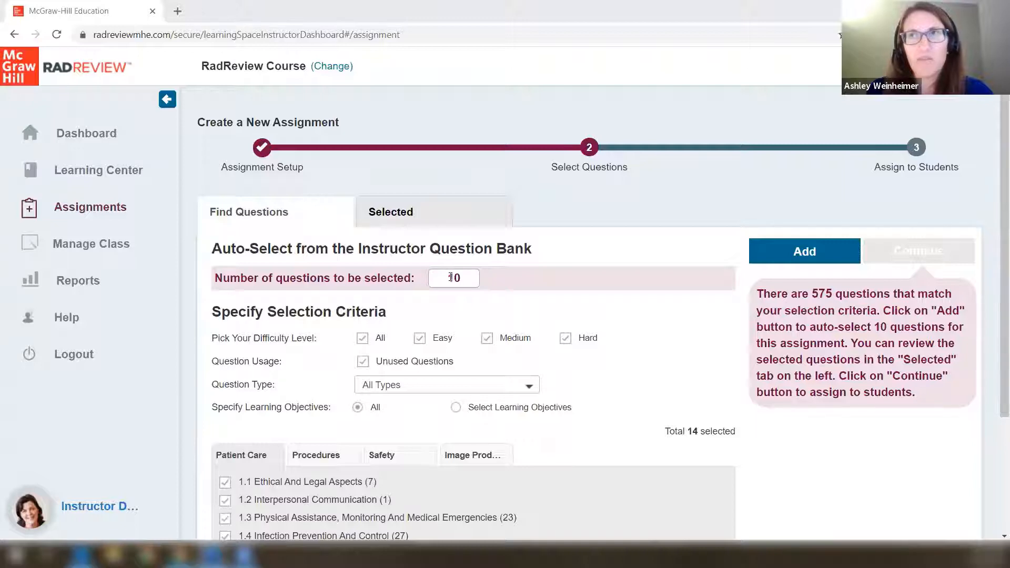
Try 200 as the number of questions to be selected and restore it to 10.
left_click_drag(451, 277, 474, 275)
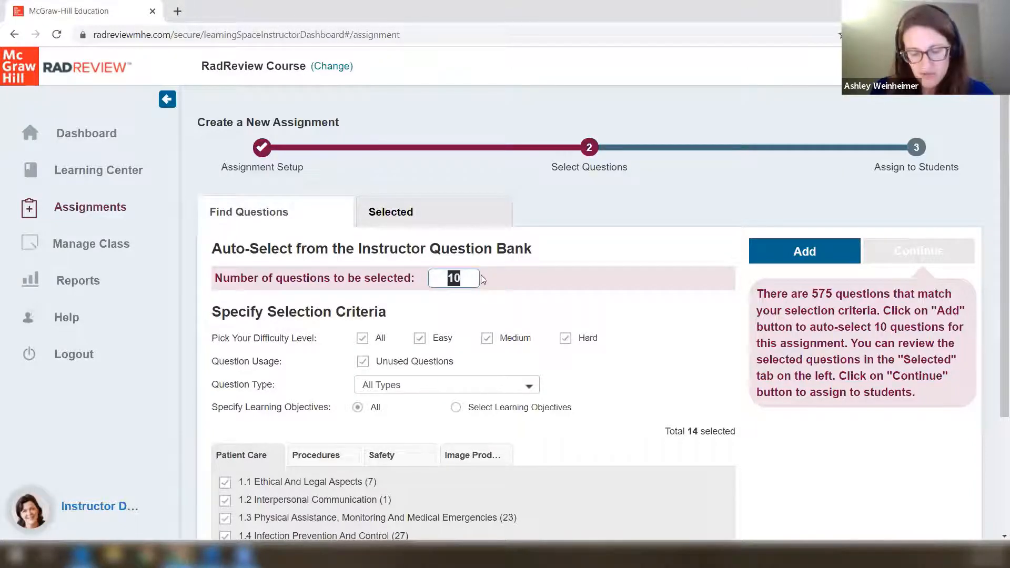
type("200")
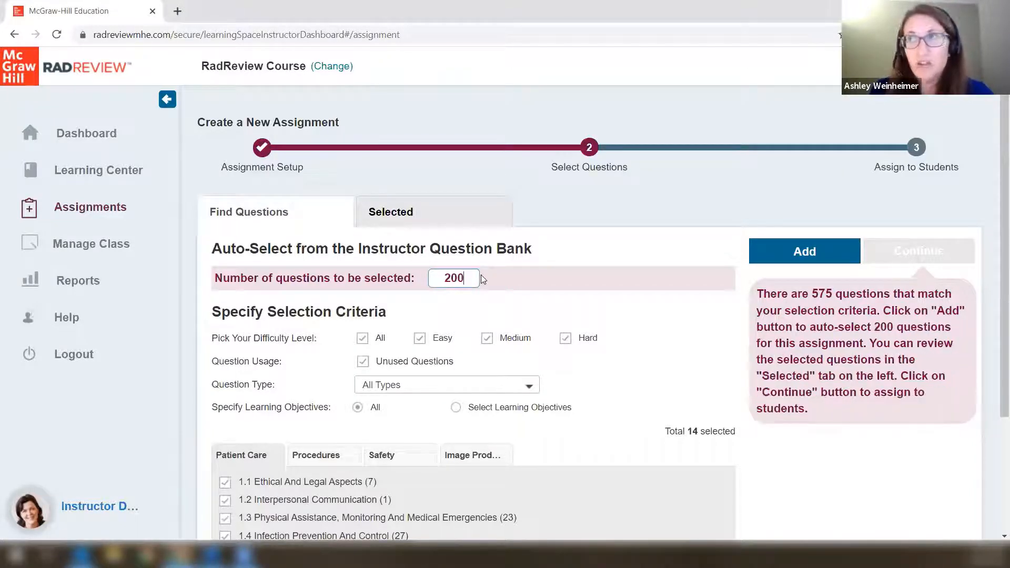
double_click(459, 275)
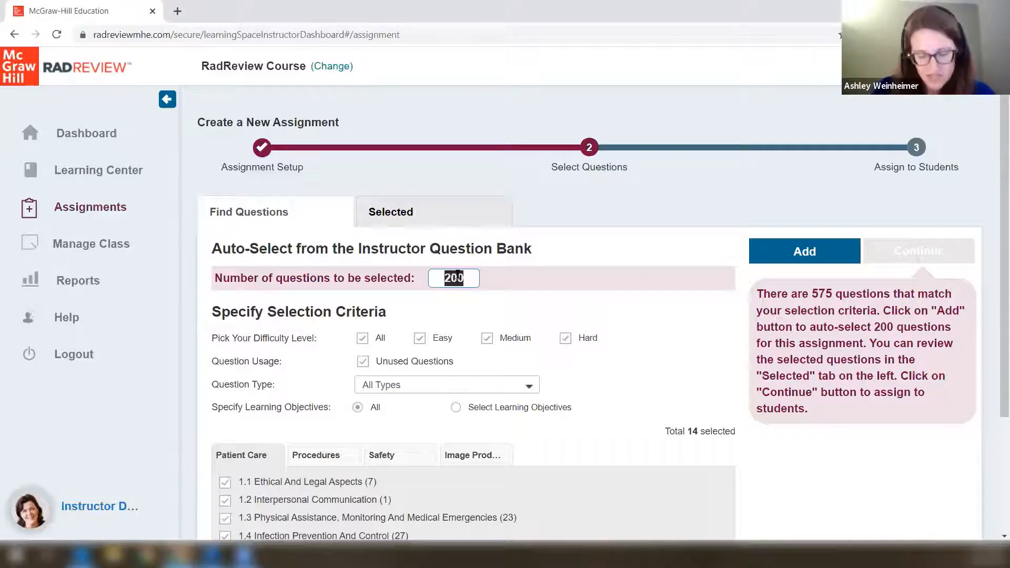
type("10")
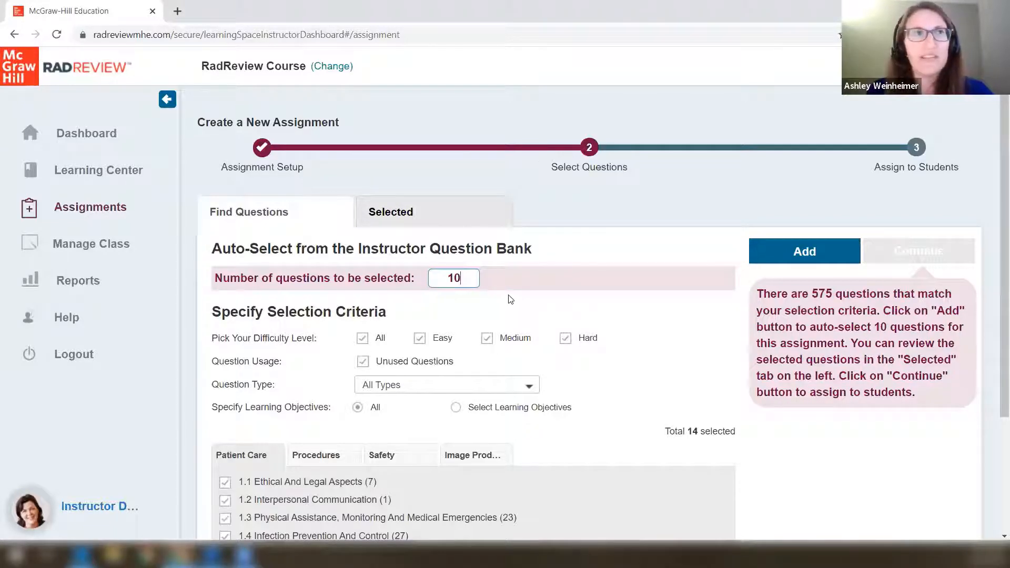
left_click(509, 286)
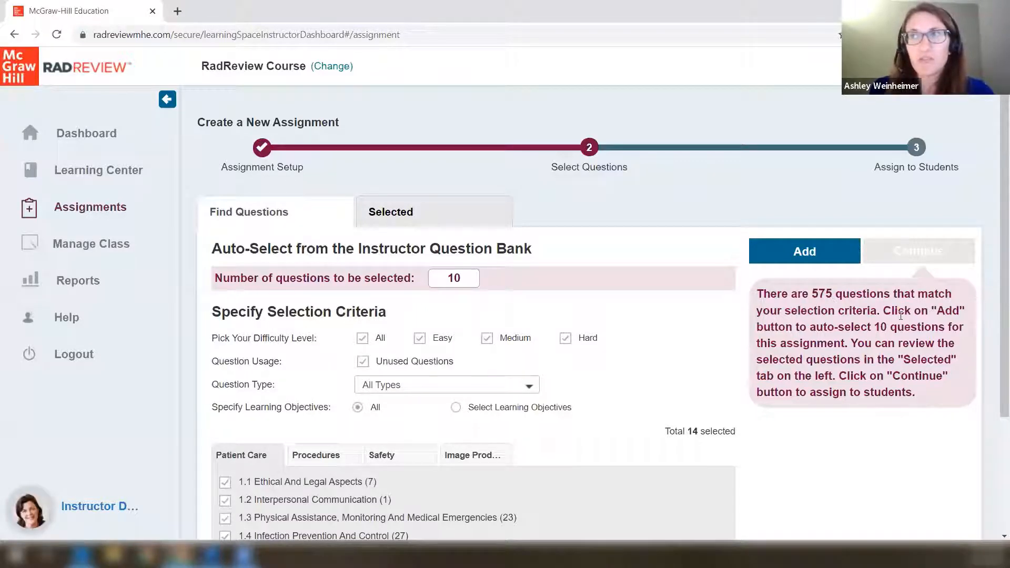
Turn off the restriction to unused questions and check the question type choices, keeping All Types.
left_click(362, 361)
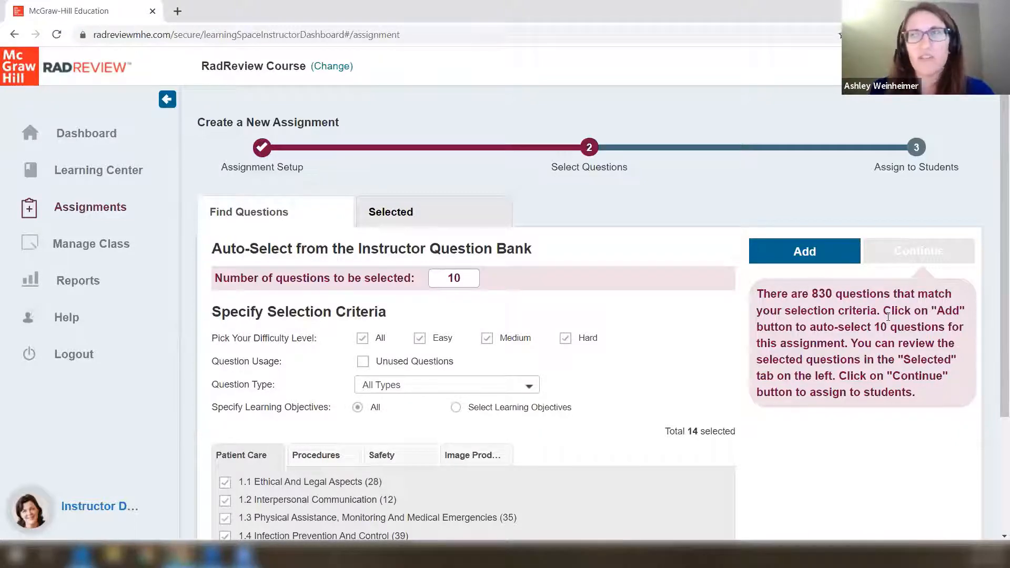
left_click(384, 385)
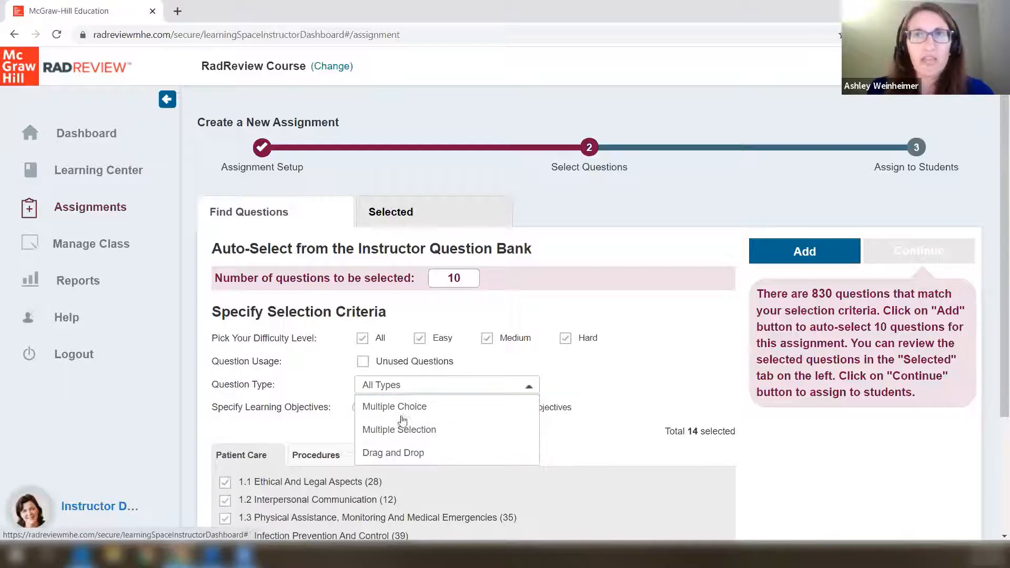
left_click(394, 385)
Switch to selecting specific learning objectives and look through the Procedures, Safety and image production categories.
scroll(605, 370, "down", 3)
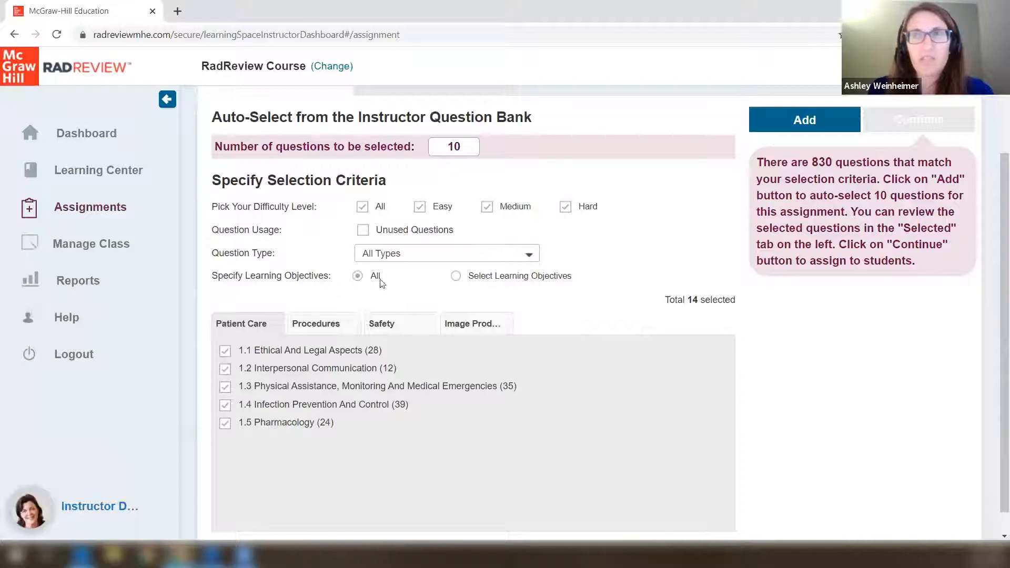
left_click(455, 277)
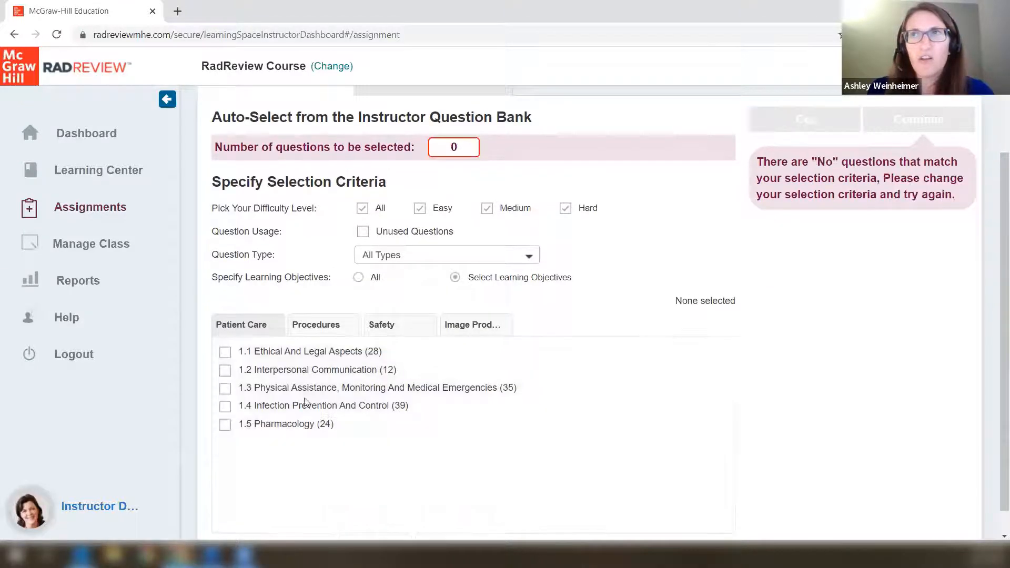
left_click(323, 326)
left_click(374, 329)
left_click(463, 330)
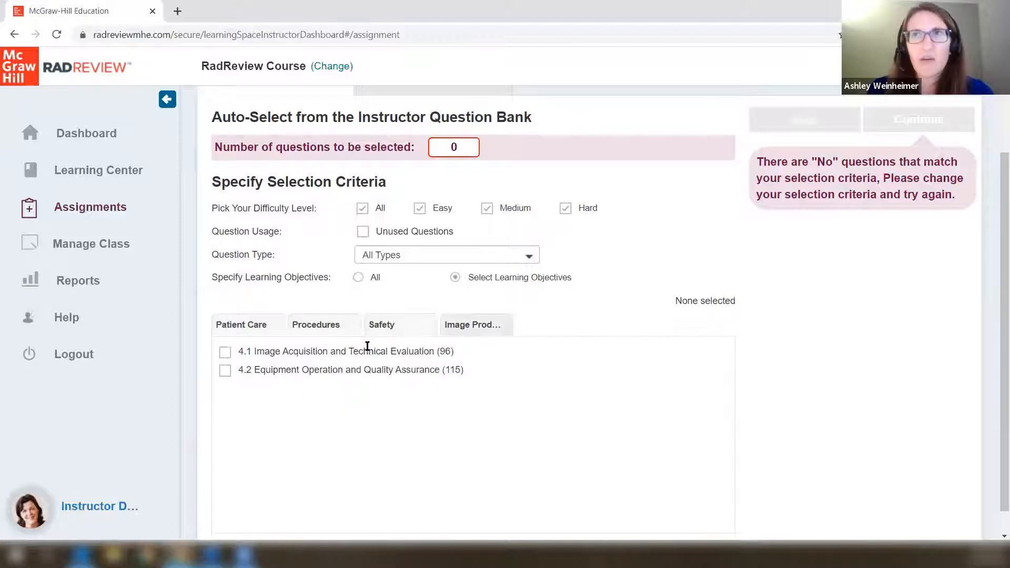
Select all five Patient Care learning objectives, 1.1 Ethical And Legal Aspects through 1.5 Pharmacology.
left_click(238, 335)
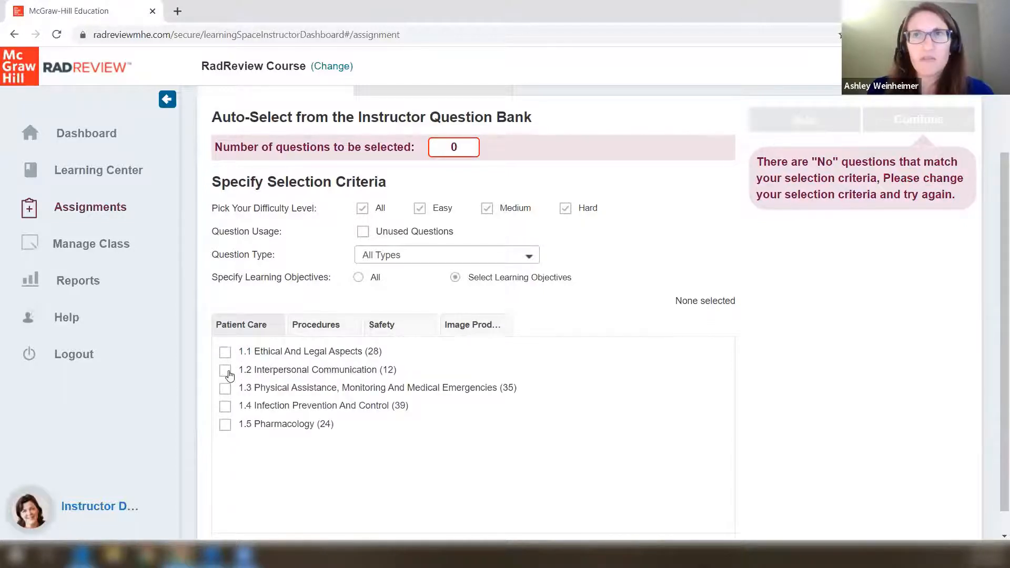
left_click(227, 372)
left_click(226, 389)
left_click(226, 406)
left_click(226, 424)
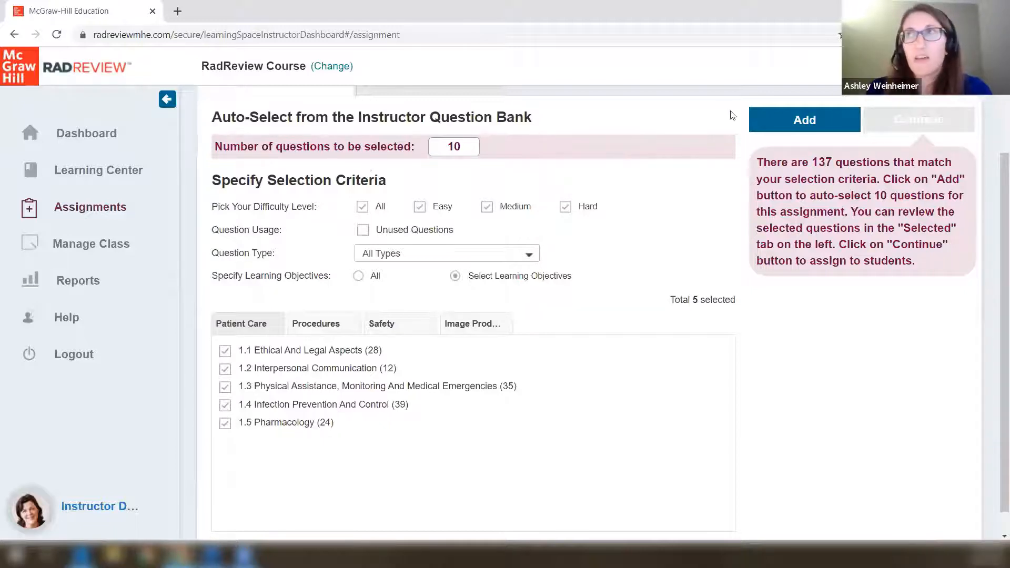
Add 10 auto-selected questions to the assignment and open the list of selected questions.
scroll(634, 227, "up", 3)
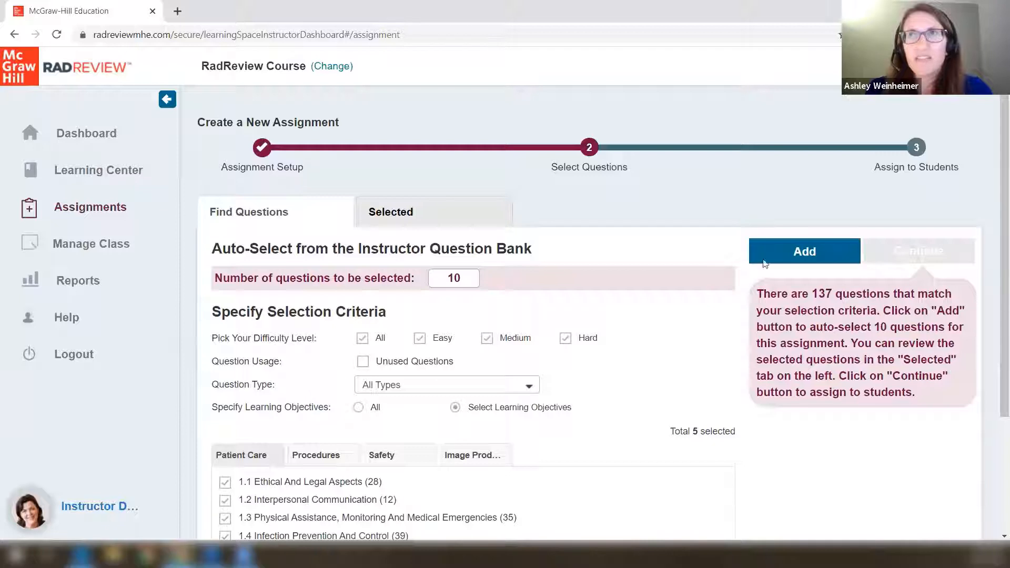
left_click(778, 251)
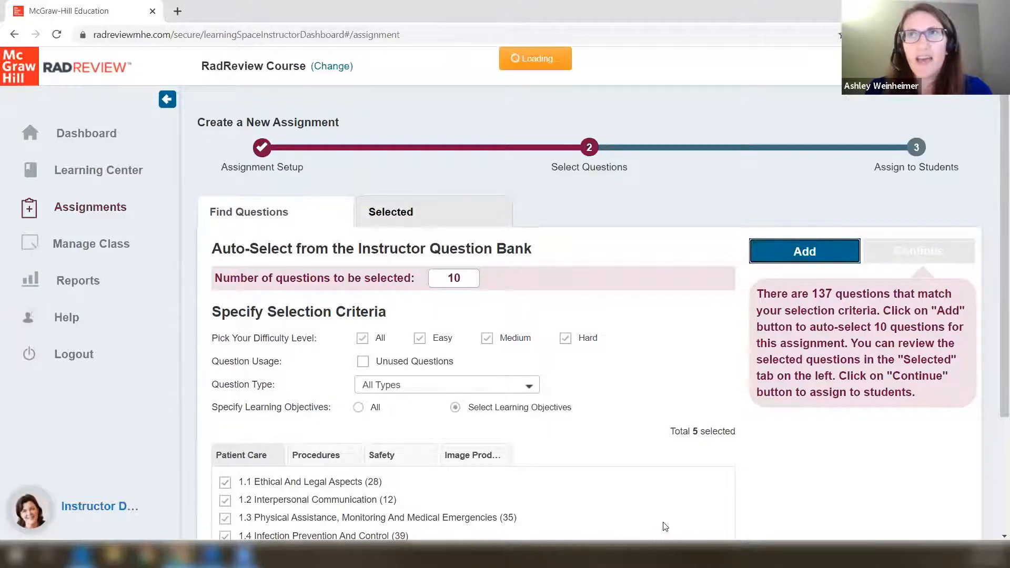
left_click(421, 213)
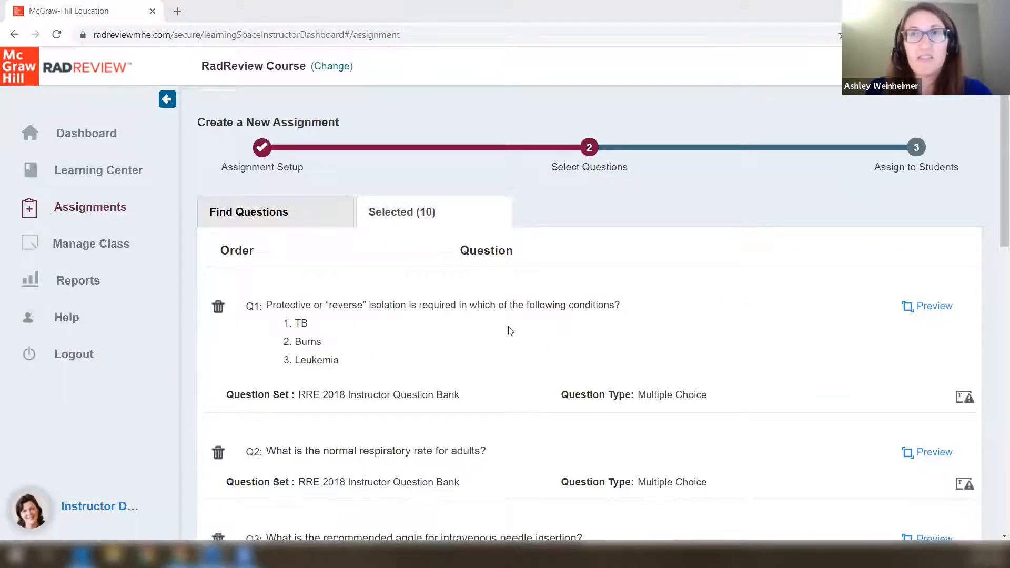
Preview the answer choices and details of question Q1, look over the following selected questions, and collapse the preview.
left_click(927, 308)
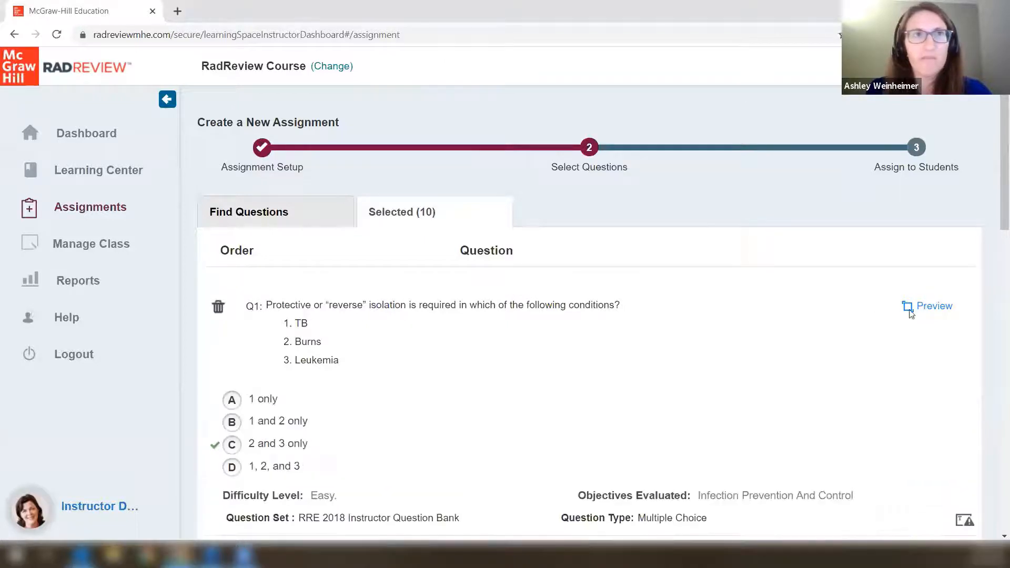
scroll(428, 399, "down", 1)
scroll(427, 396, "down", 4)
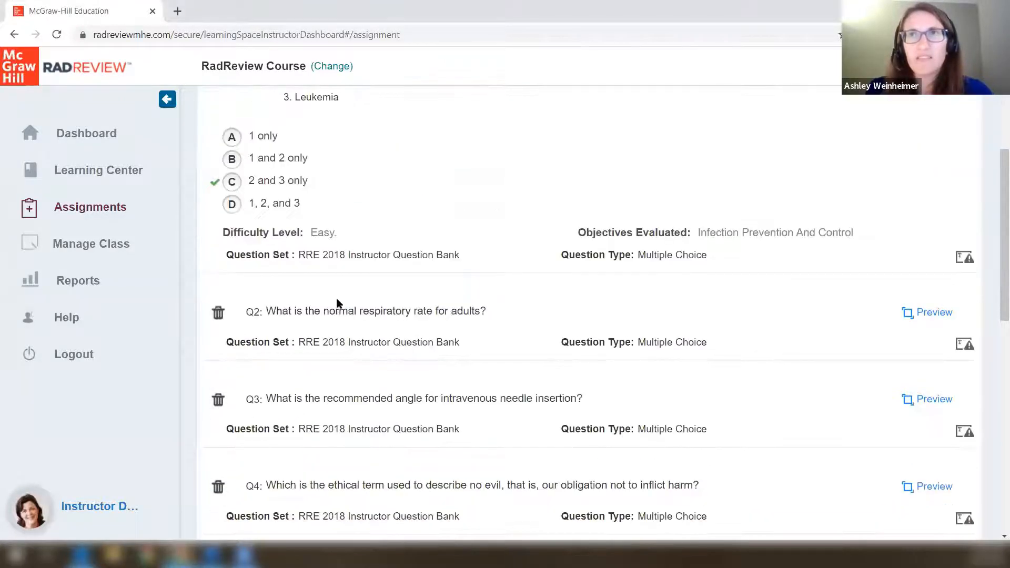
scroll(276, 310, "up", 3)
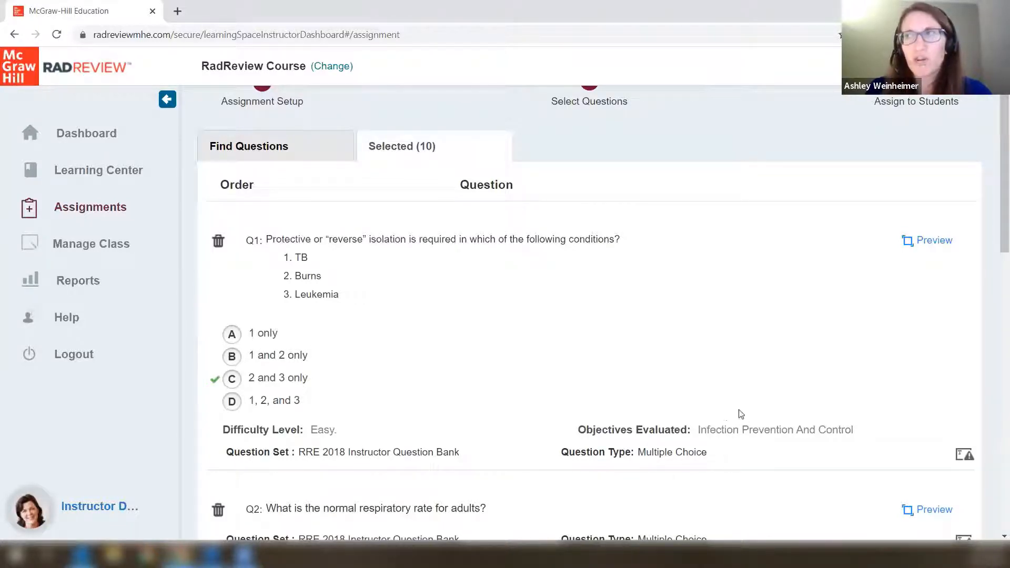
left_click(934, 246)
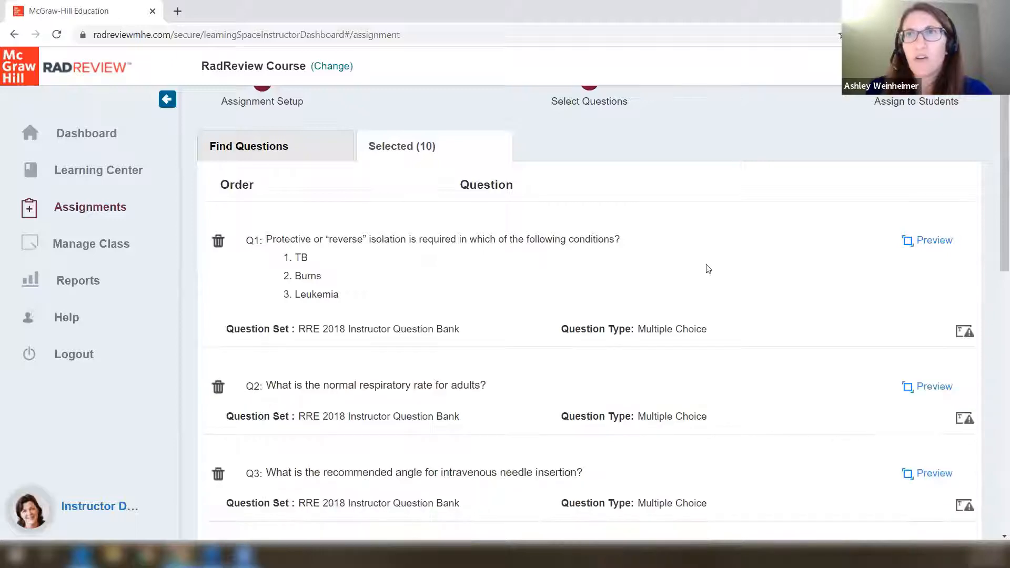
Remove the question about the terms libel and slander from the assignment's selected questions.
scroll(455, 269, "down", 4)
scroll(455, 271, "down", 2)
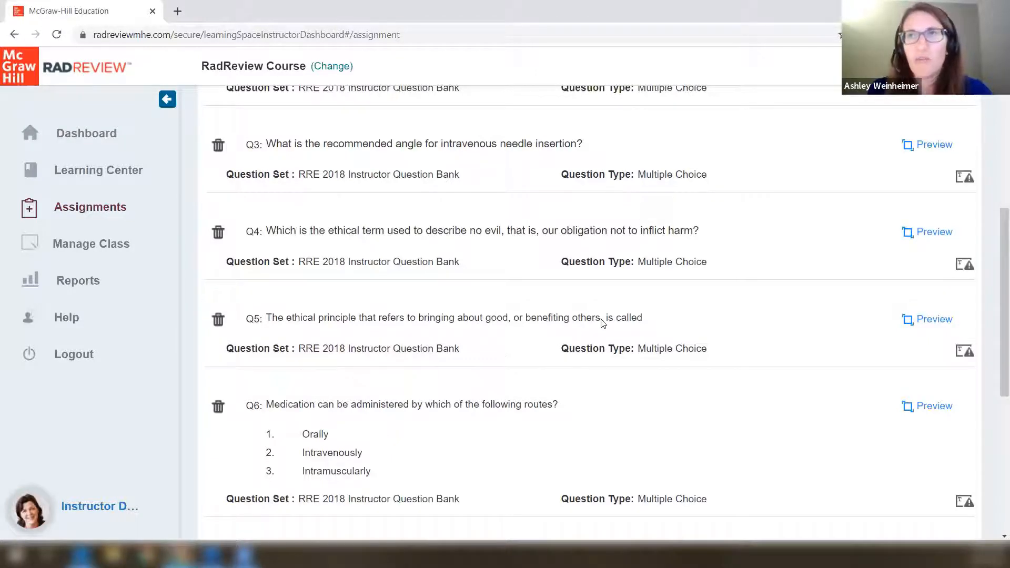
scroll(609, 336, "down", 3)
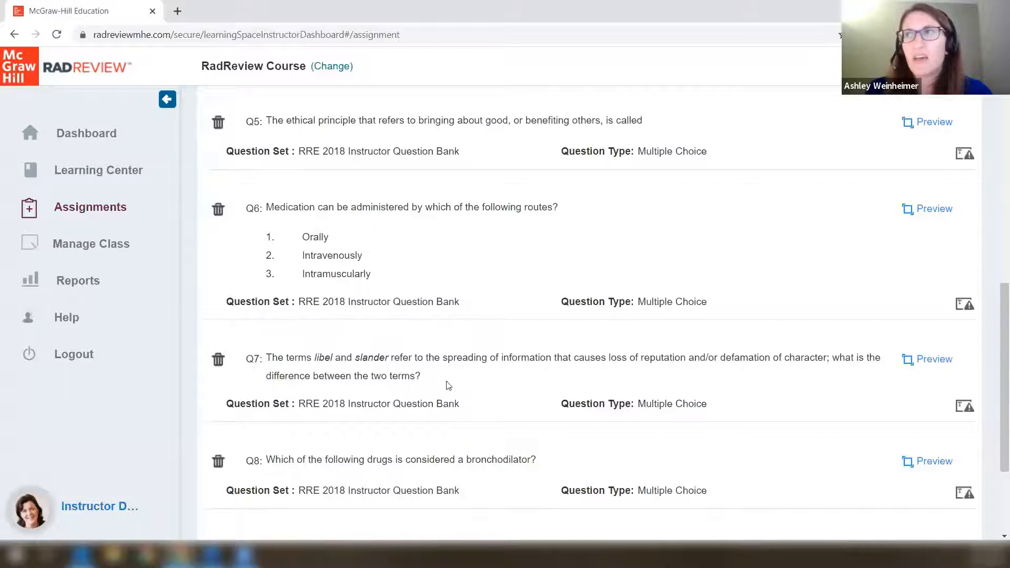
left_click(217, 360)
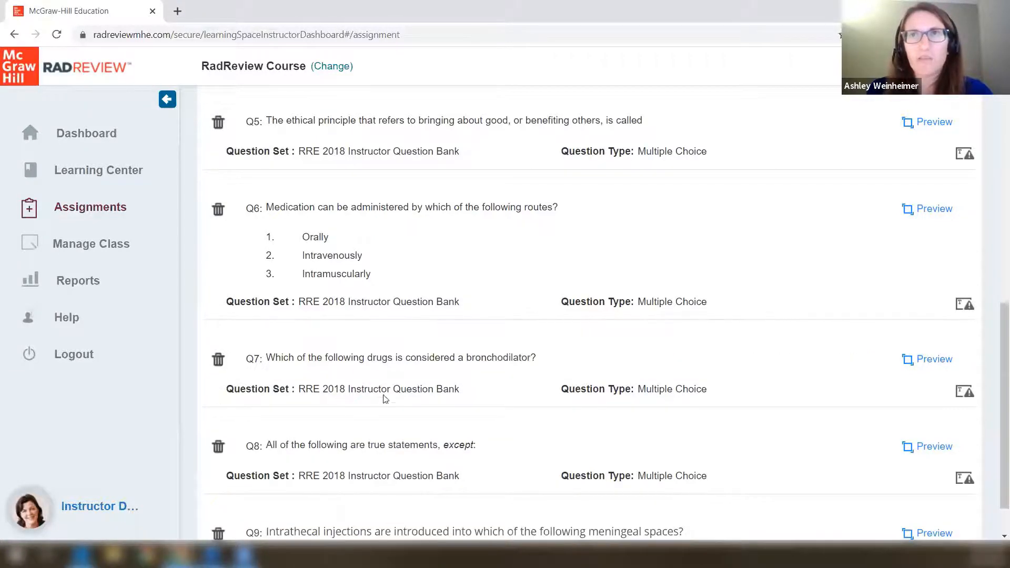
Add 1 more auto-selected question with the same criteria and review the list of selected questions.
scroll(386, 398, "up", 9)
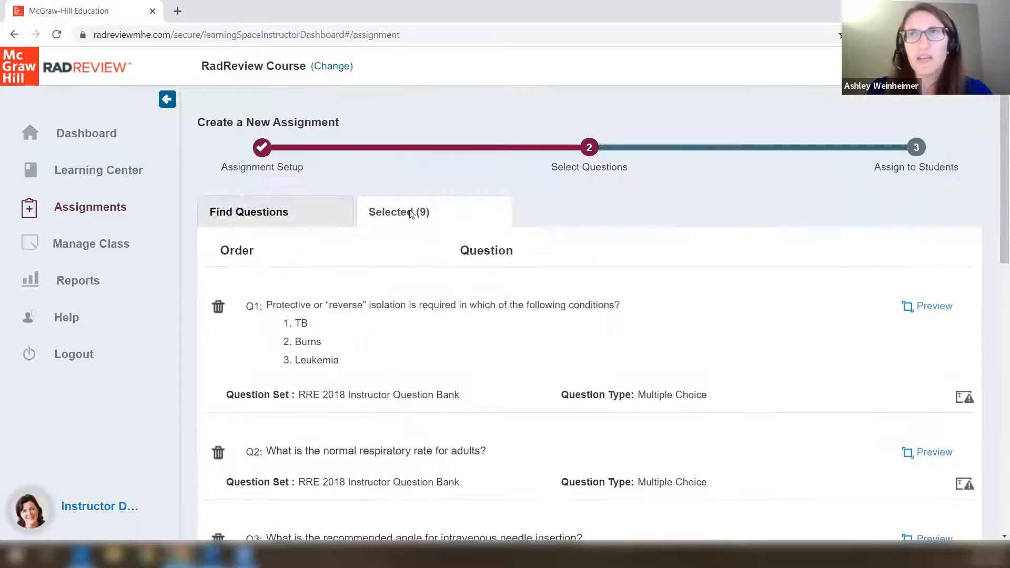
left_click(261, 211)
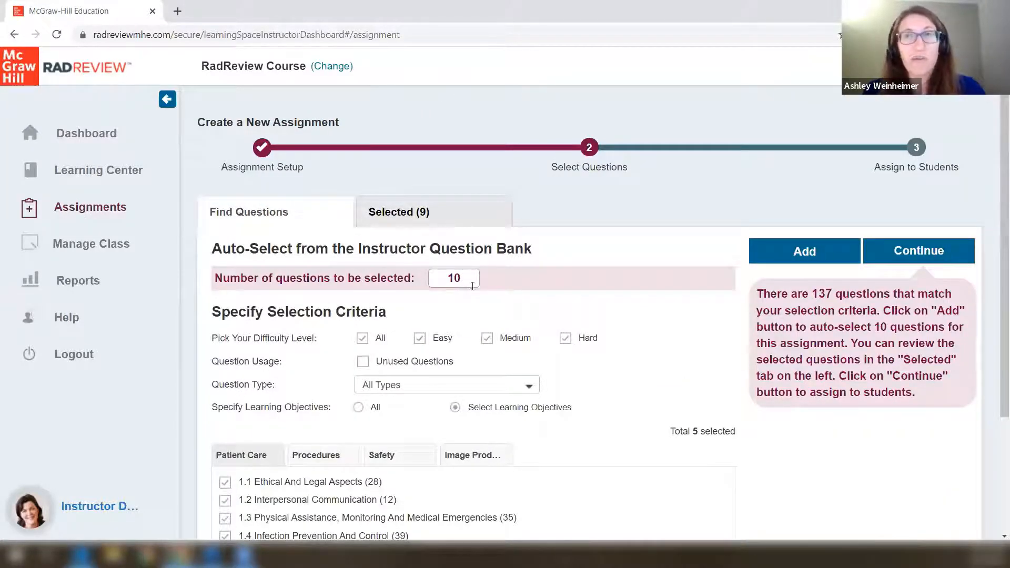
left_click(467, 282)
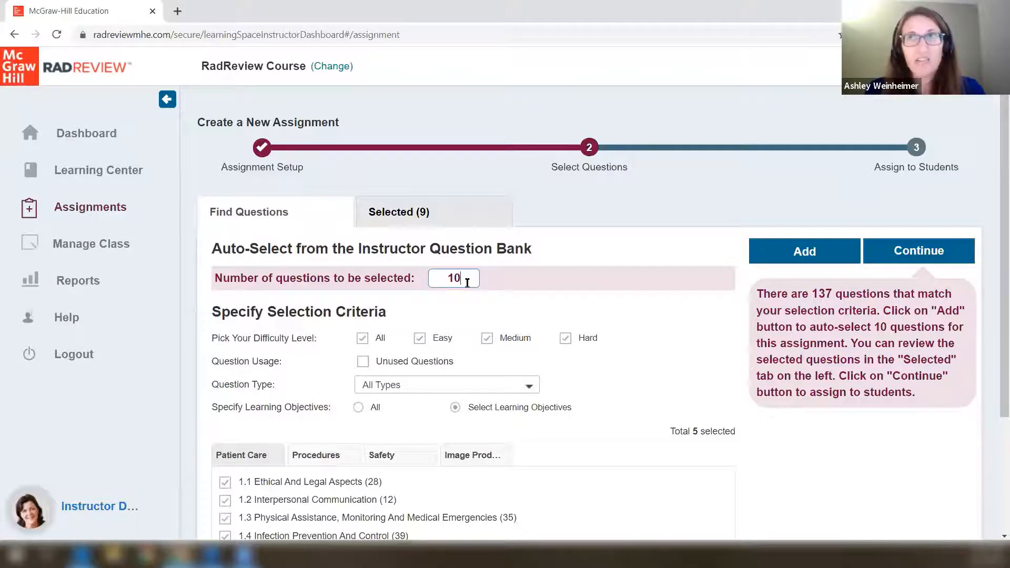
key("BackSpace")
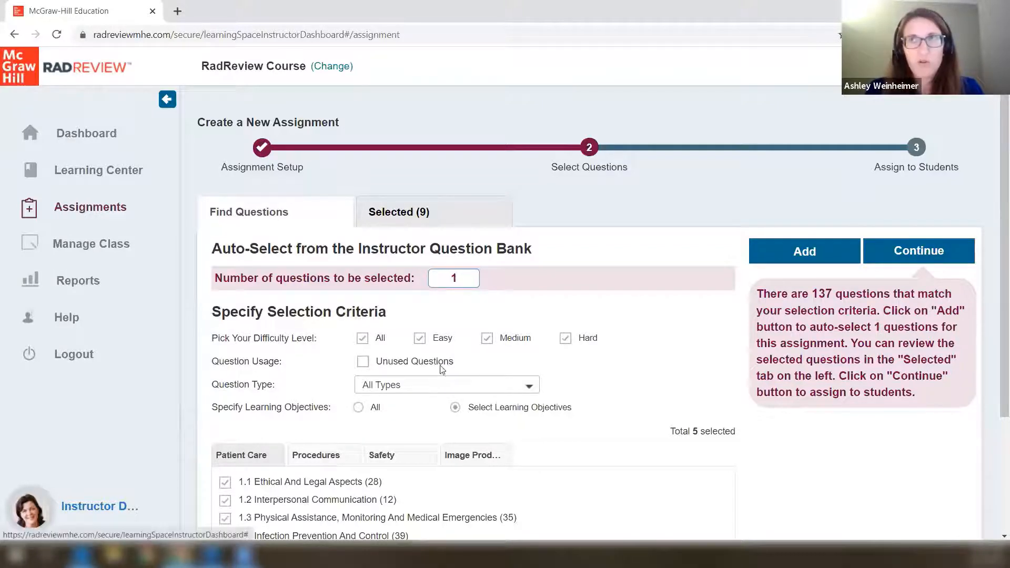
left_click(787, 243)
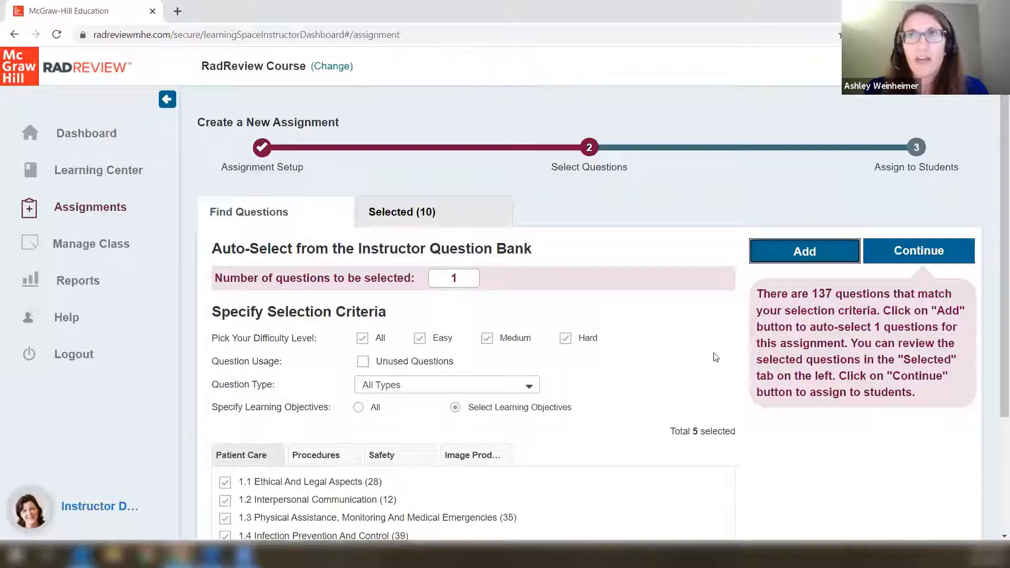
left_click(430, 219)
scroll(458, 284, "down", 2)
scroll(461, 294, "down", 1)
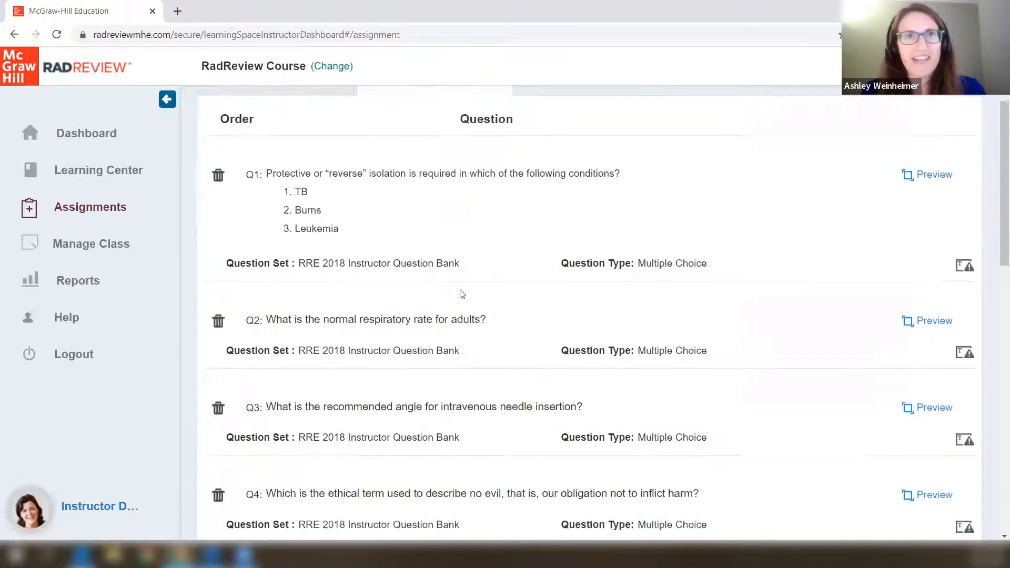
Continue to assigning the questions to students and look over the date, policy and class options.
scroll(461, 294, "up", 3)
left_click(279, 209)
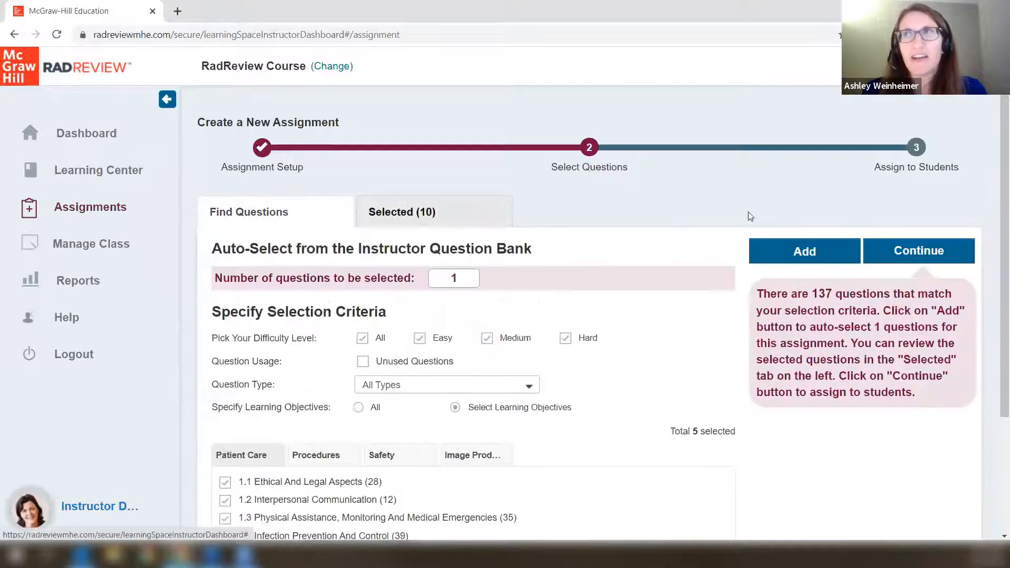
left_click(924, 255)
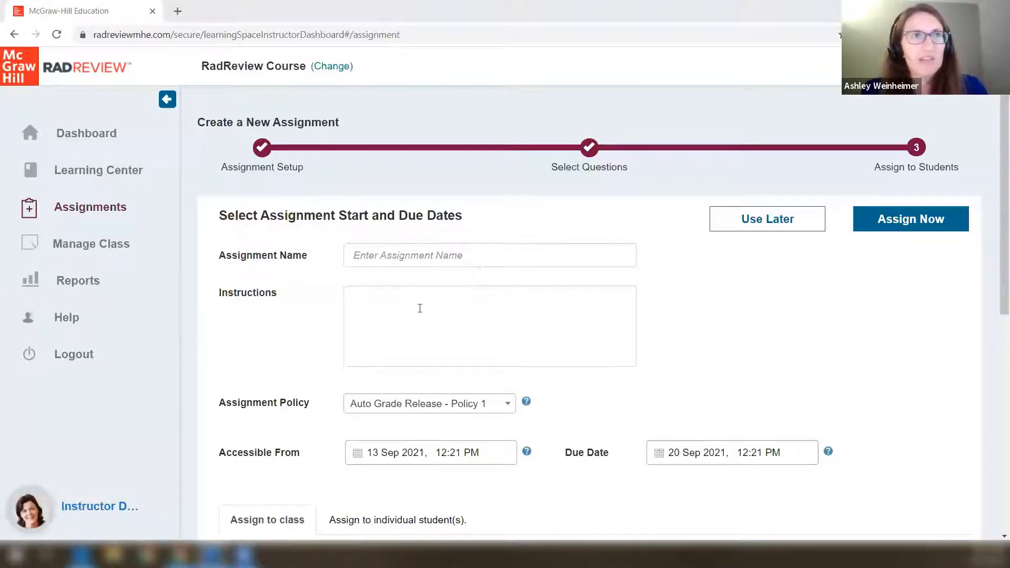
scroll(526, 332, "down", 1)
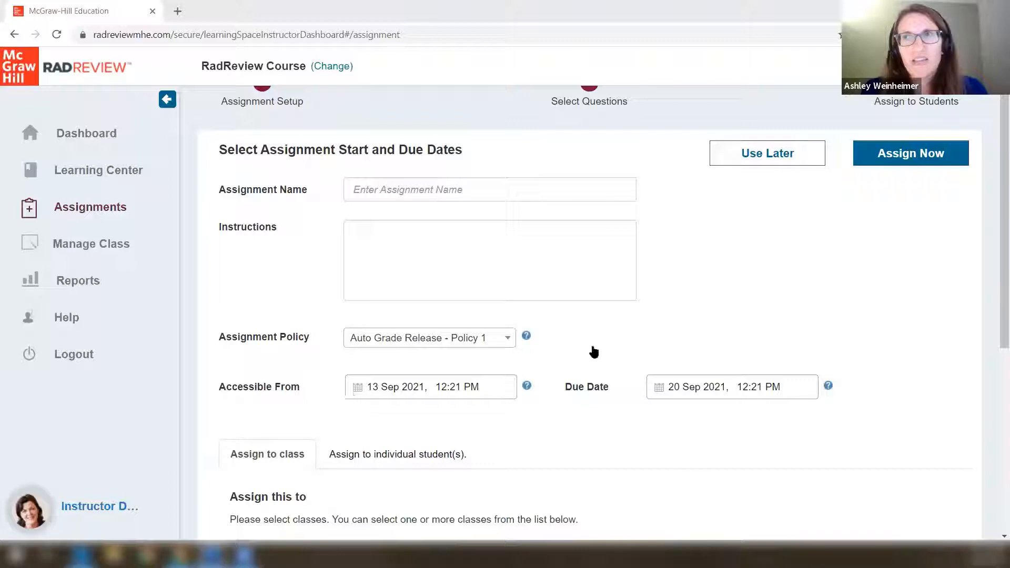
scroll(715, 340, "down", 5)
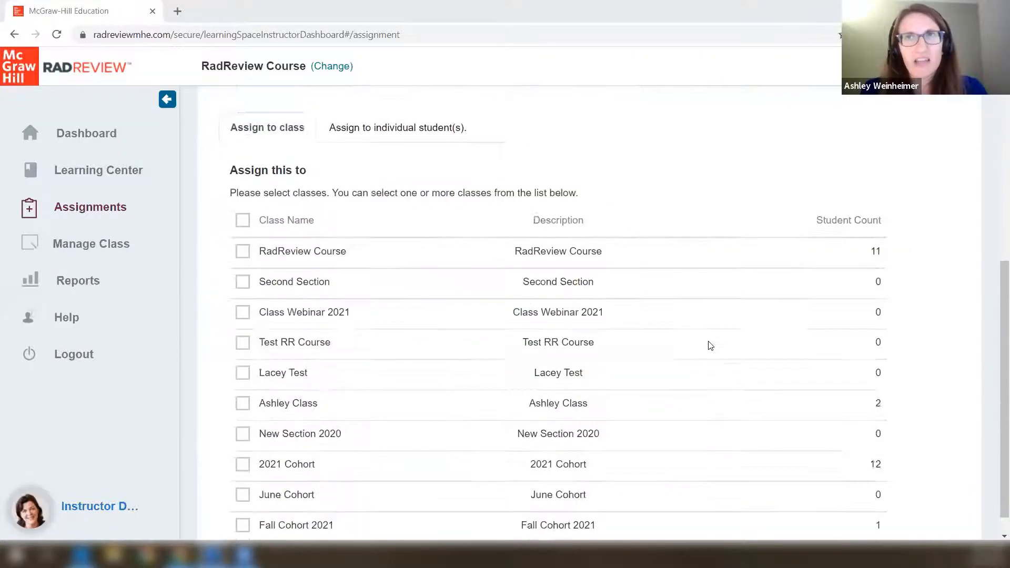
scroll(710, 345, "up", 6)
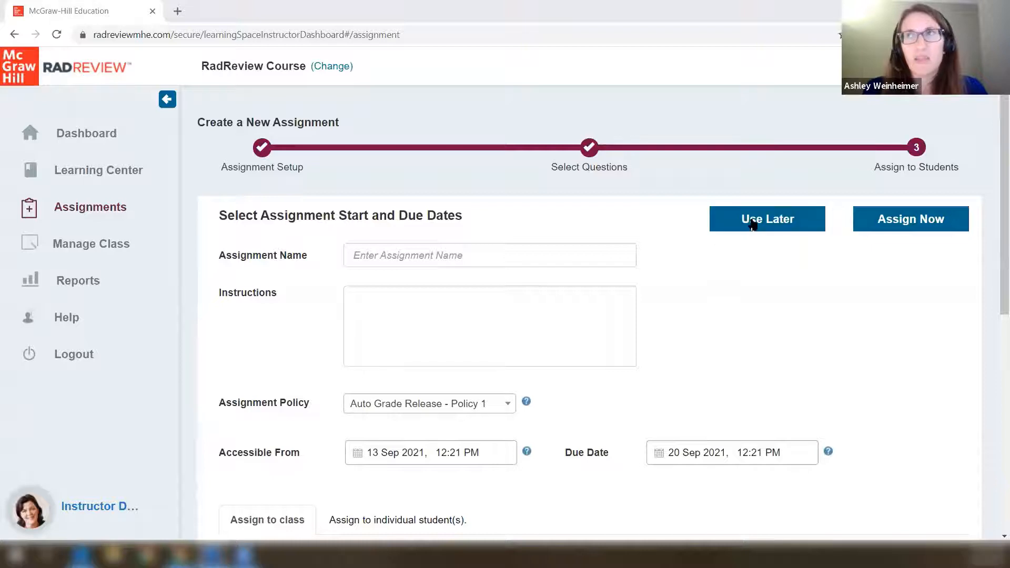
Name the assignment "Quiz #7" and save it for later use.
left_click(496, 258)
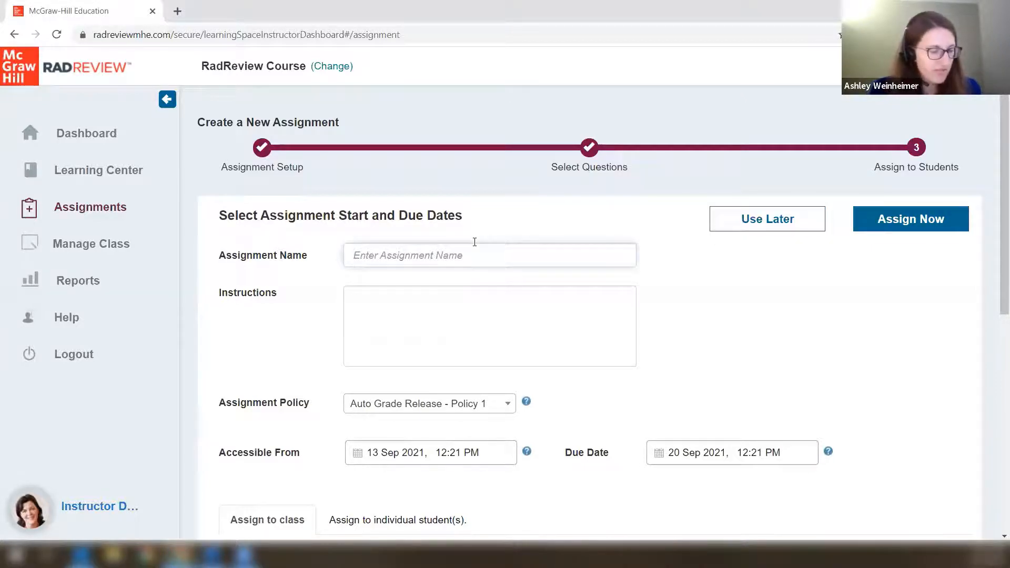
type("Quiz #7")
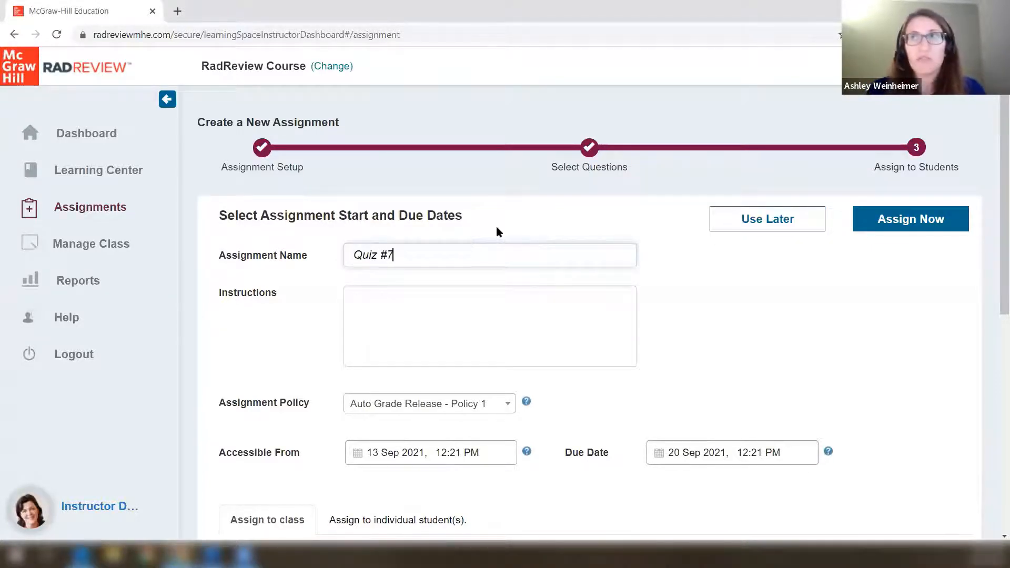
left_click(744, 219)
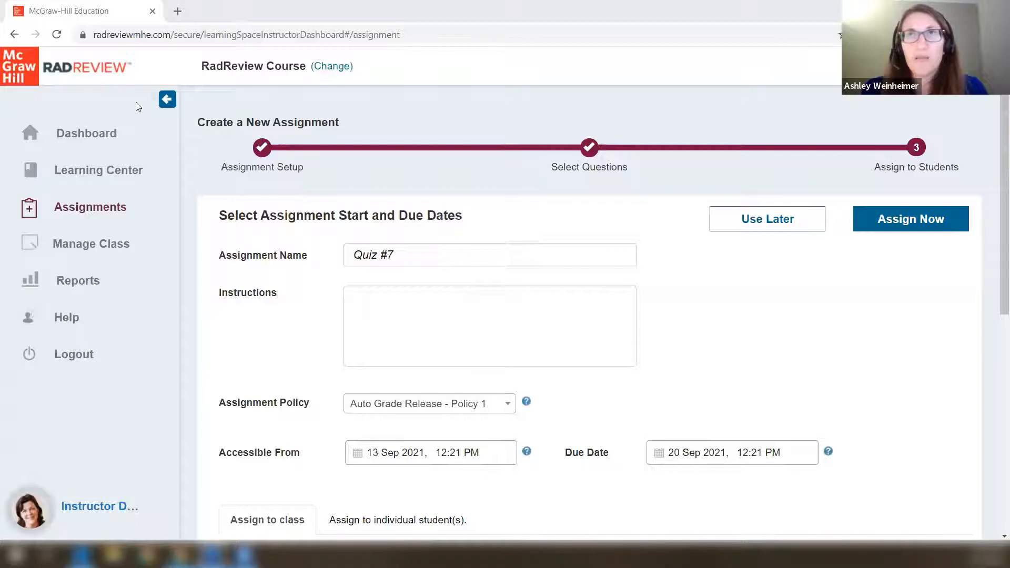
left_click(117, 219)
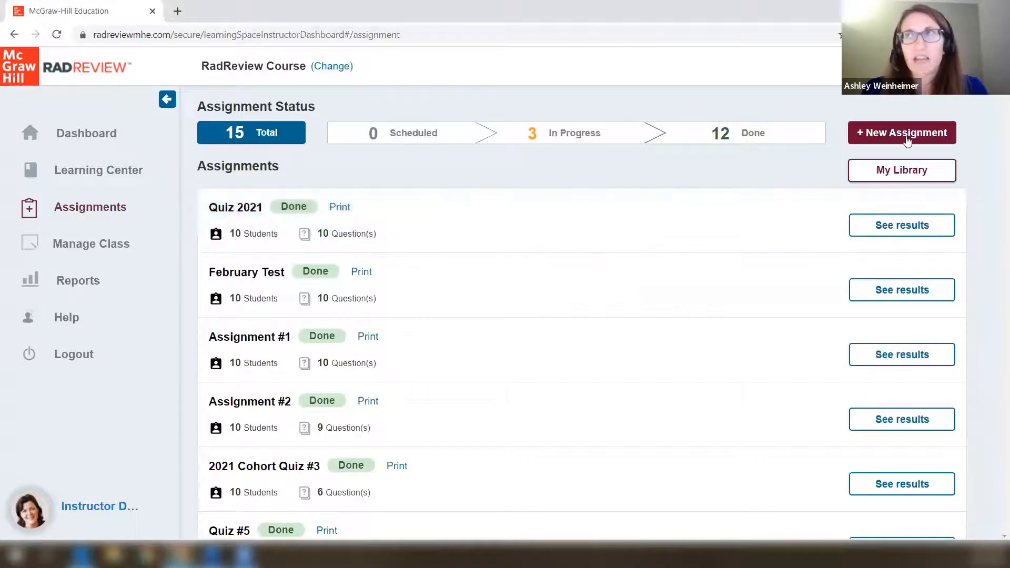
left_click(906, 135)
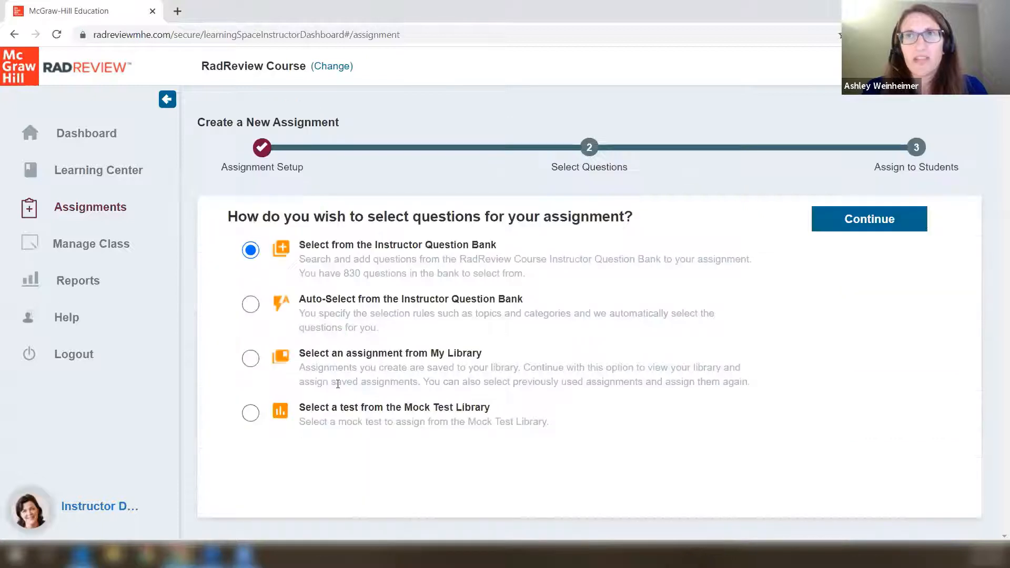
left_click(245, 362)
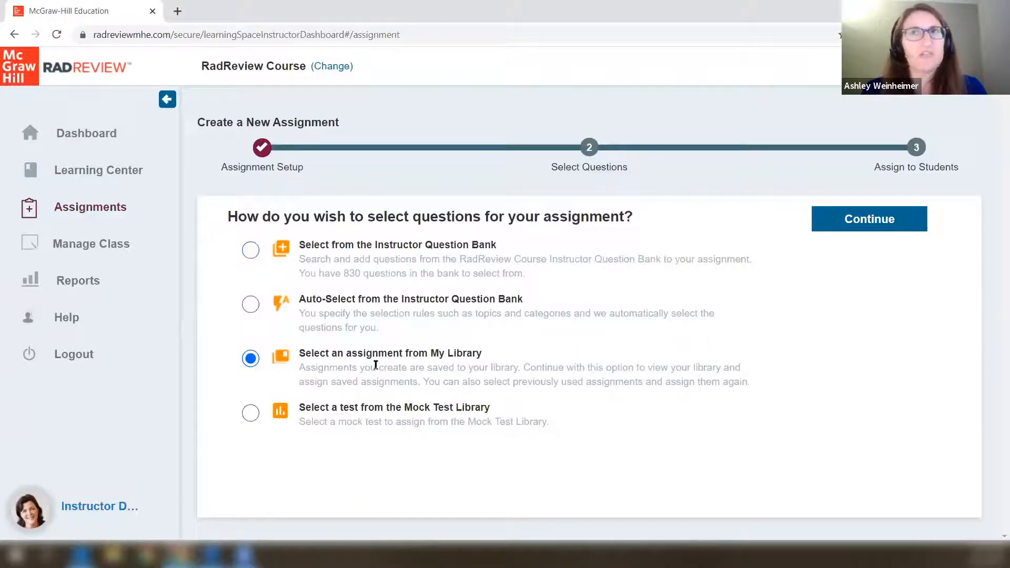
Return to the assignments overview and start a new assignment based on one from My Library.
left_click(68, 206)
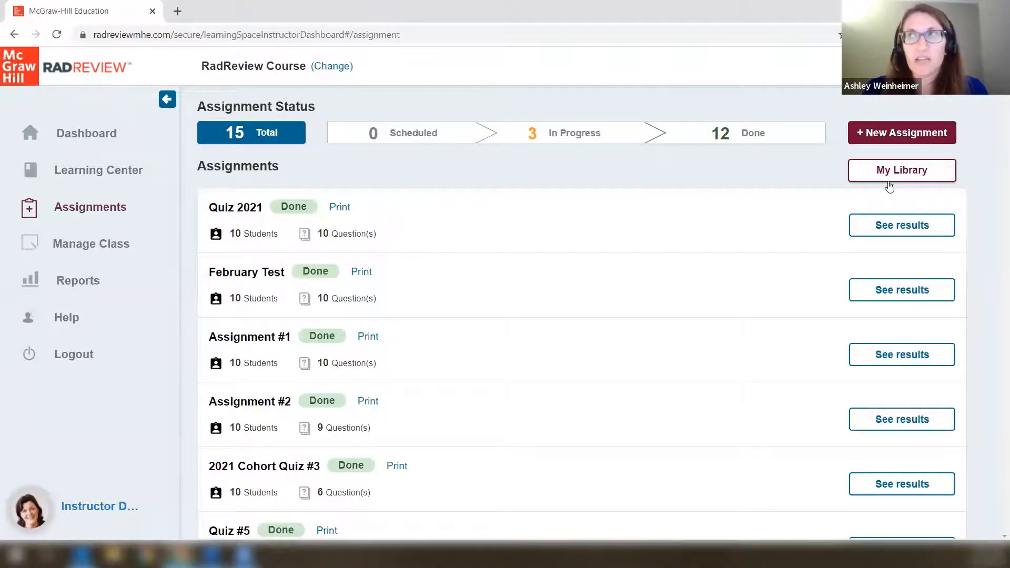
left_click(880, 135)
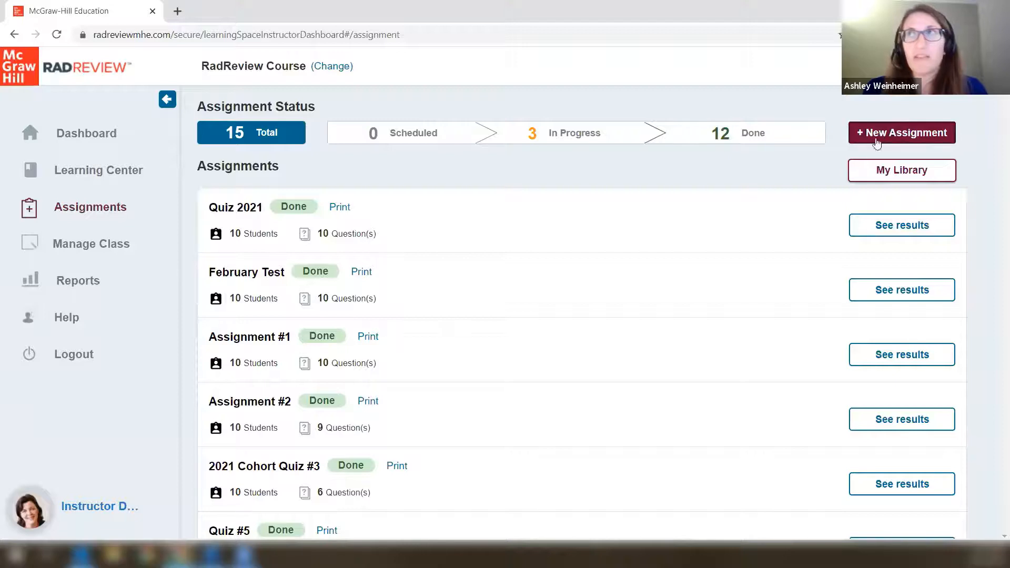
left_click(251, 358)
left_click(855, 224)
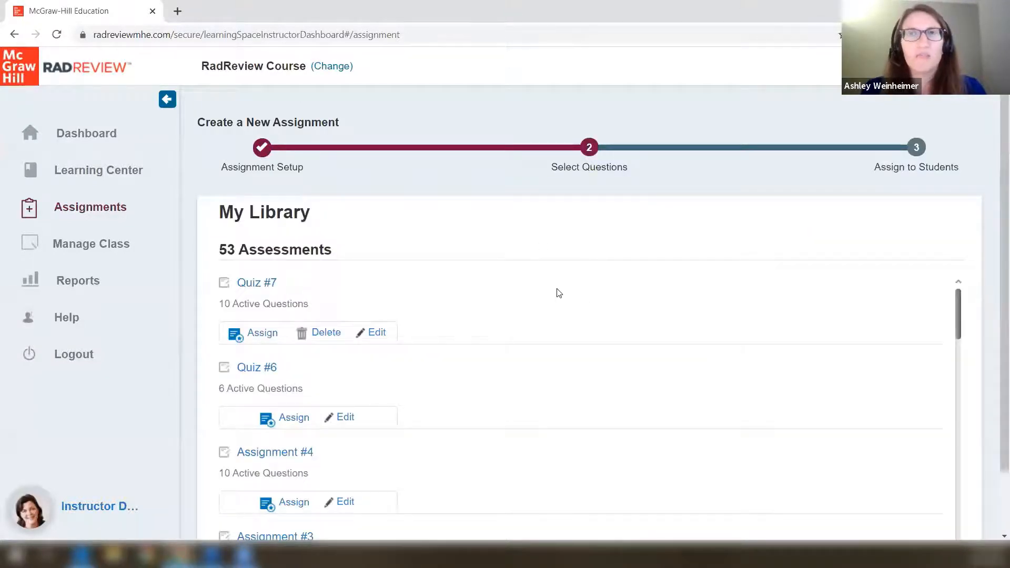
Look through the saved assessments in My Library and return to the start of the list.
scroll(500, 326, "down", 5)
scroll(439, 354, "up", 6)
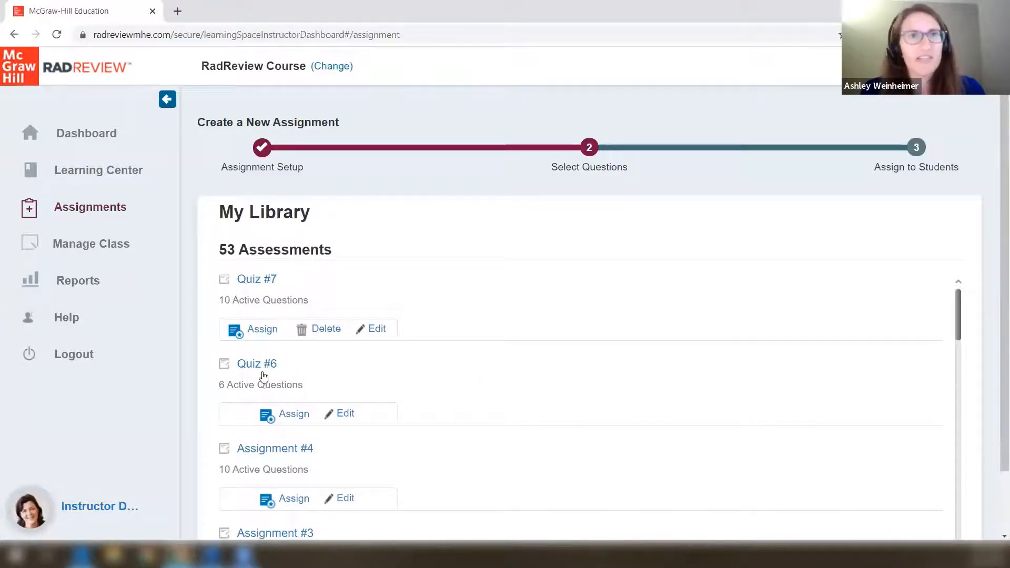
scroll(351, 367, "down", 10)
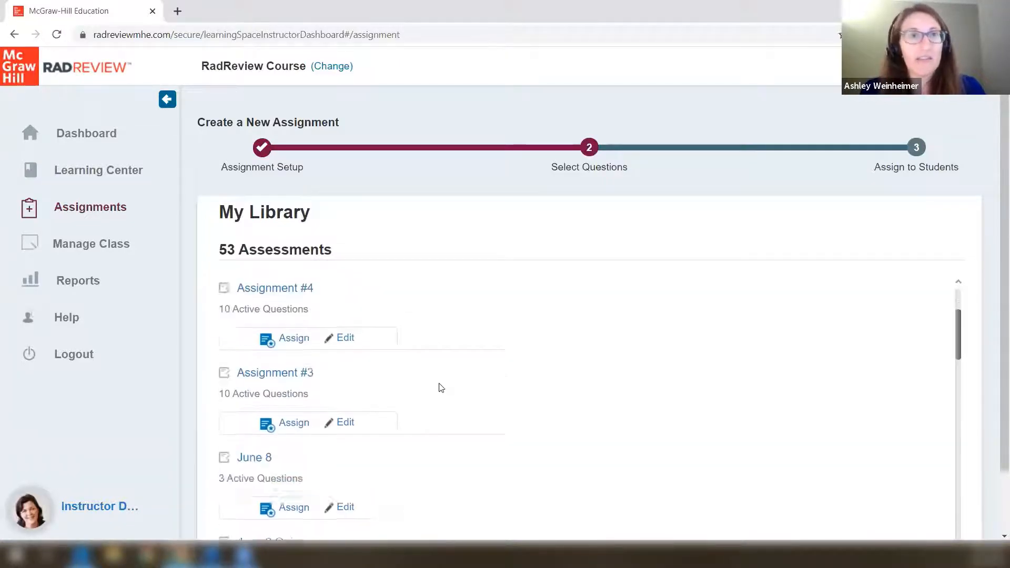
scroll(441, 387, "down", 10)
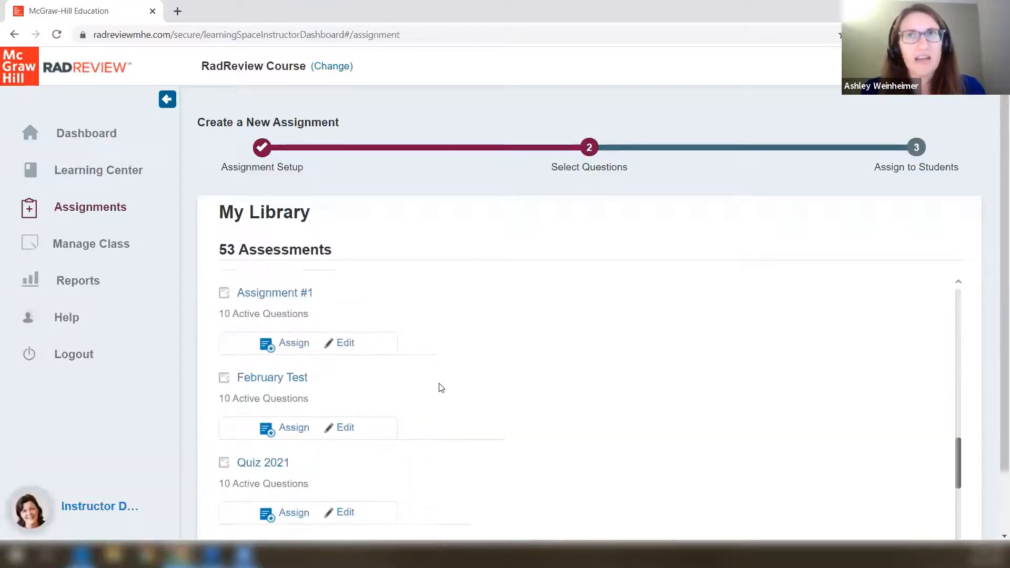
scroll(441, 387, "down", 8)
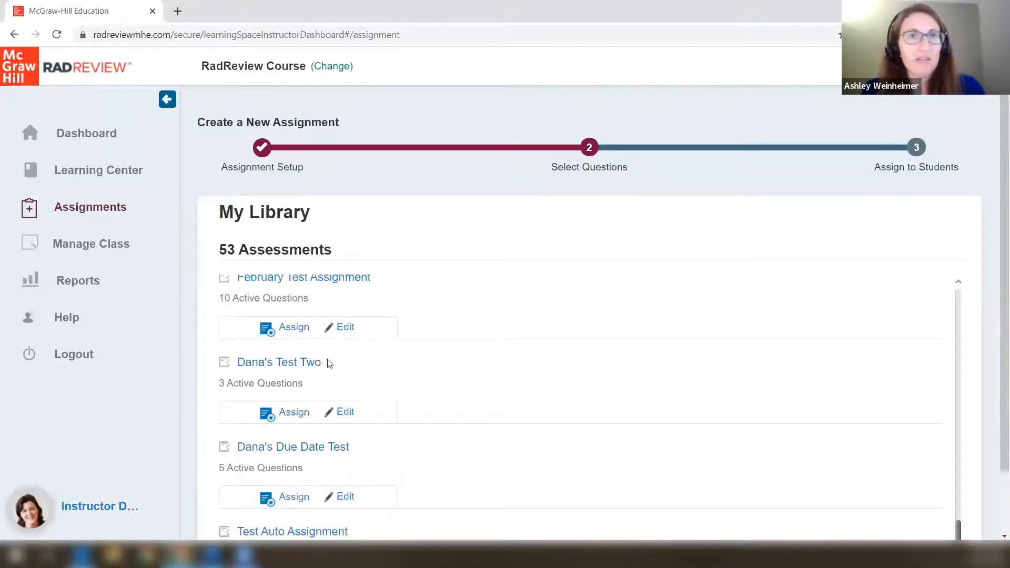
scroll(648, 421, "down", 1)
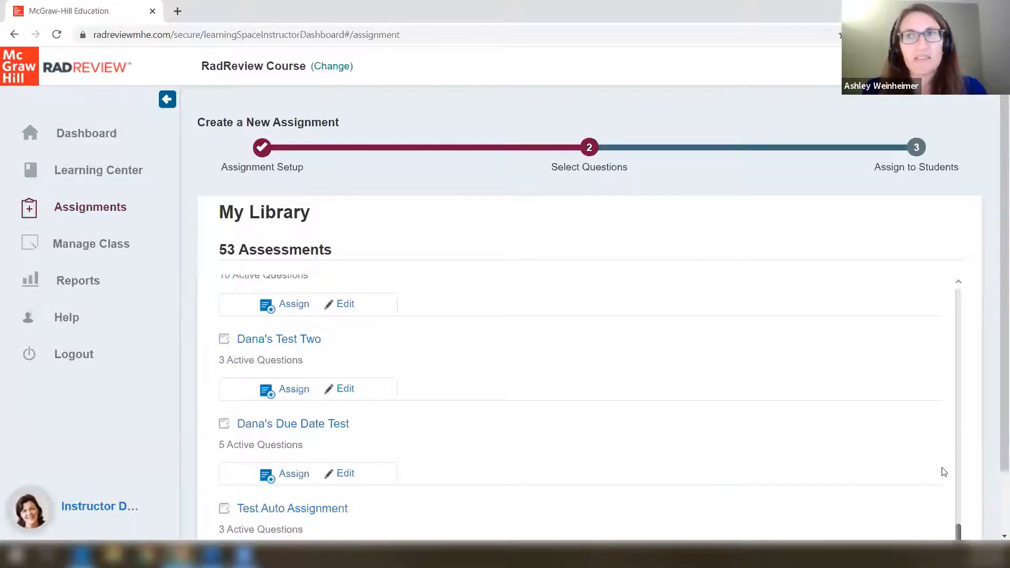
left_click_drag(974, 403, 984, 258)
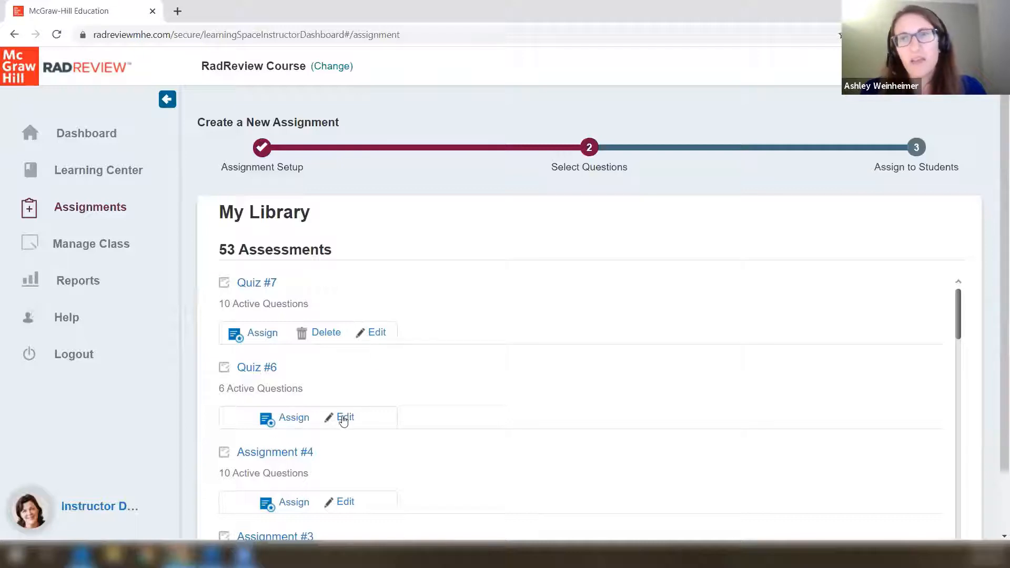
Open Quiz #6 for assigning and look over its policy, dates and class list.
left_click(288, 419)
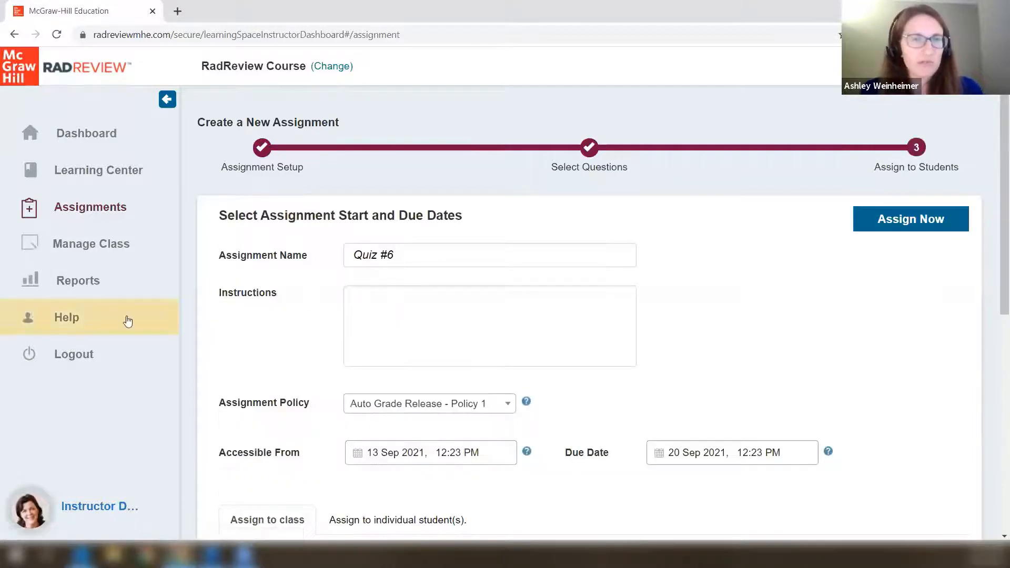
scroll(516, 374, "down", 4)
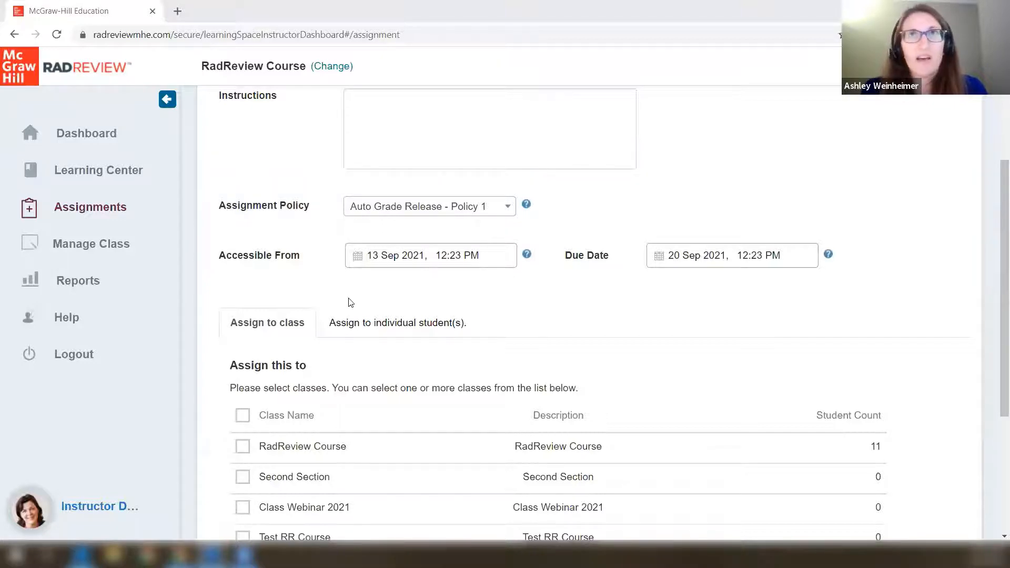
scroll(351, 302, "up", 4)
Start another new assignment using a test from the Mock Test Library and open the available mock tests.
left_click(99, 213)
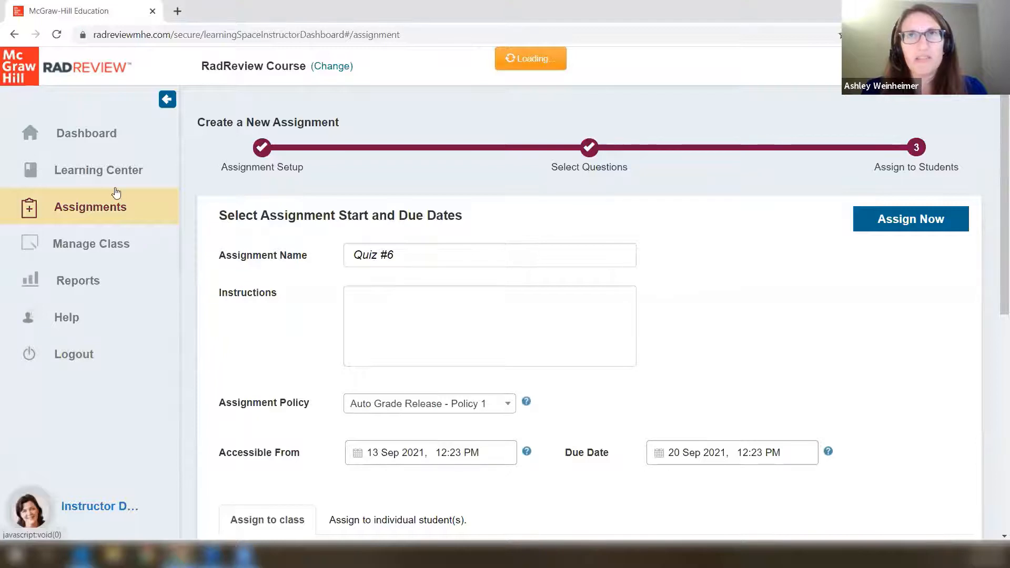
left_click(869, 138)
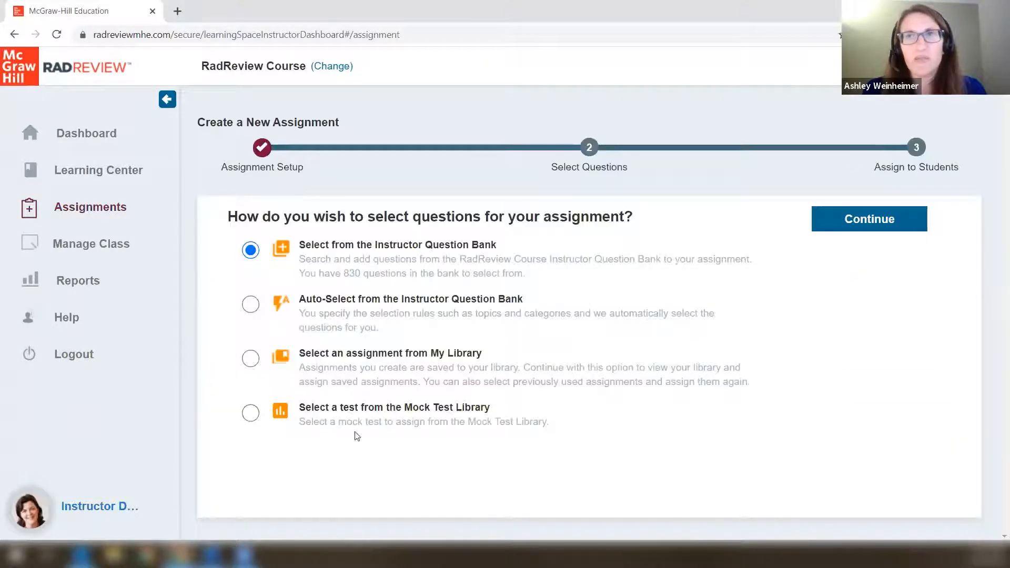
left_click(249, 413)
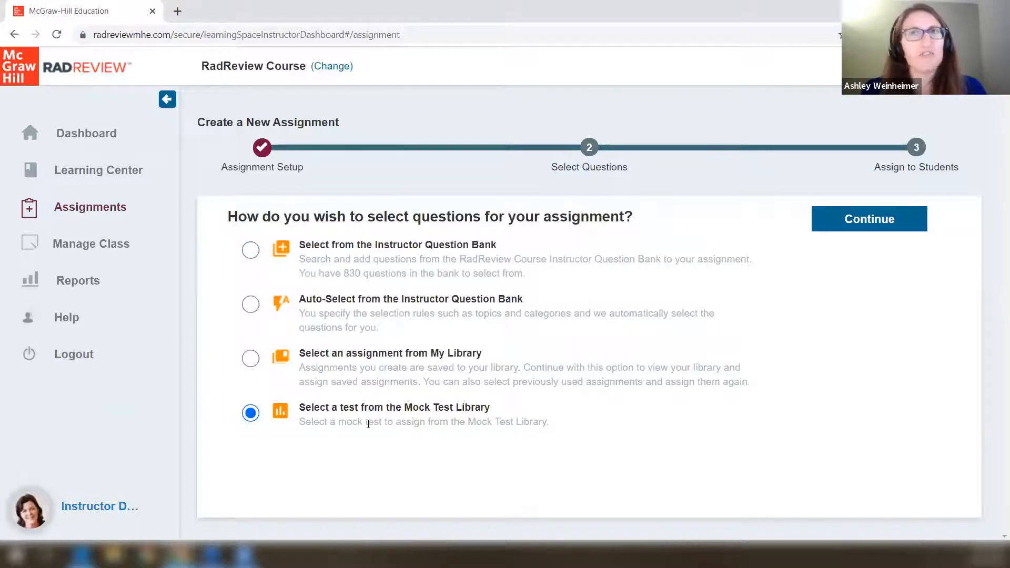
left_click(832, 223)
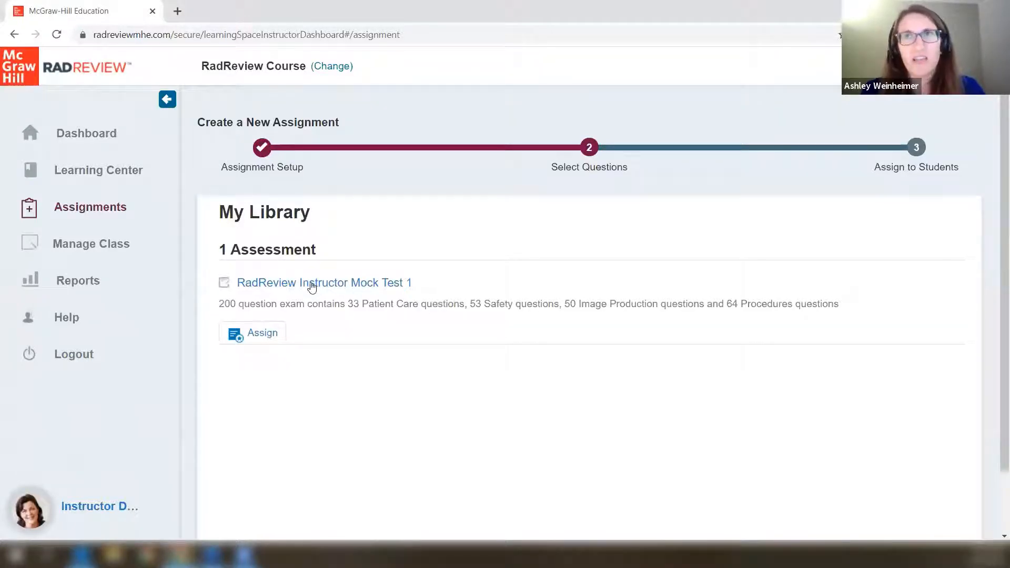
Go back to the dashboard, reopen the assignments overview and start a new assignment using a test from the Mock Test Library.
left_click(18, 39)
left_click(15, 36)
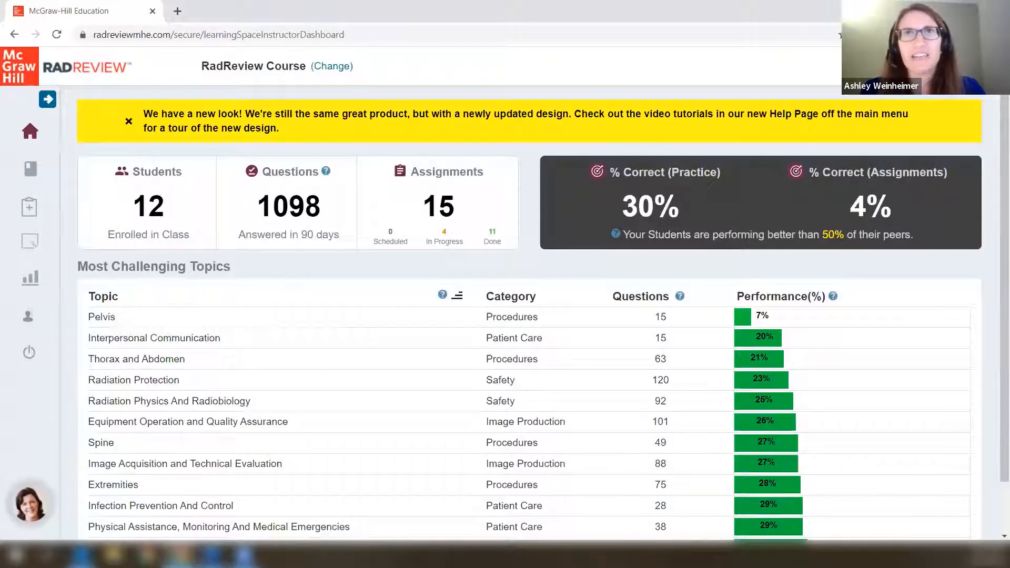
left_click(48, 100)
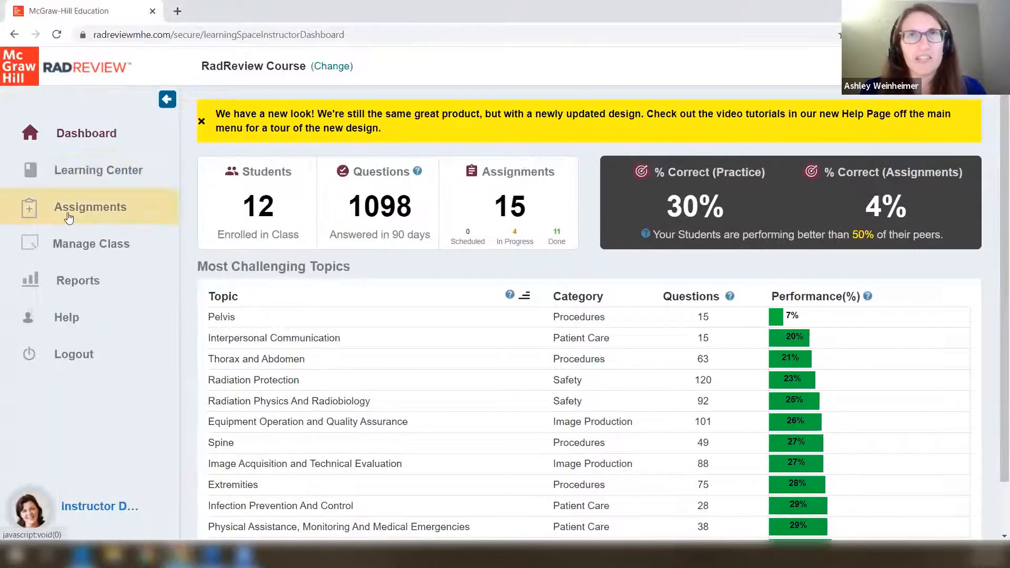
left_click(74, 210)
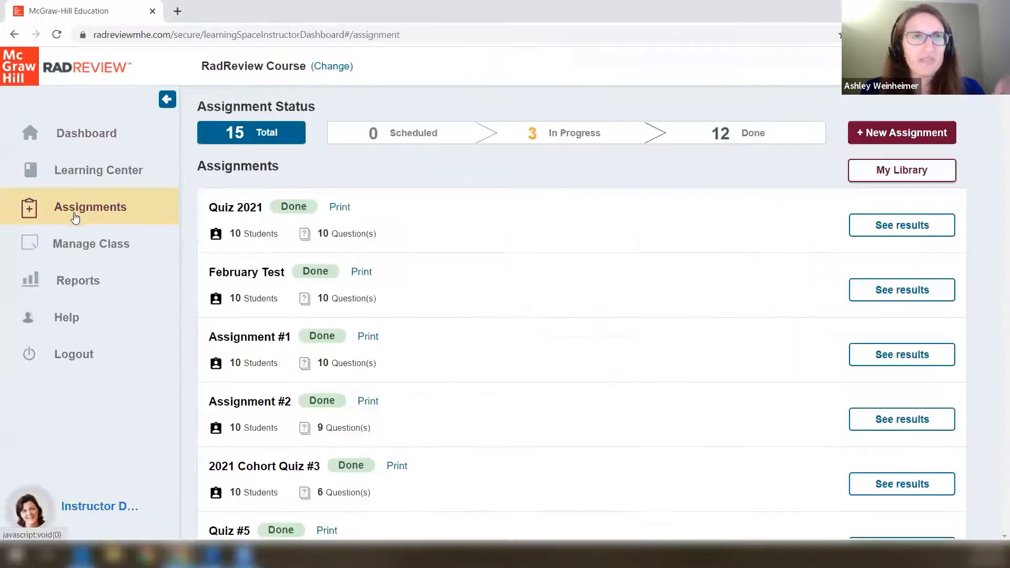
left_click(927, 133)
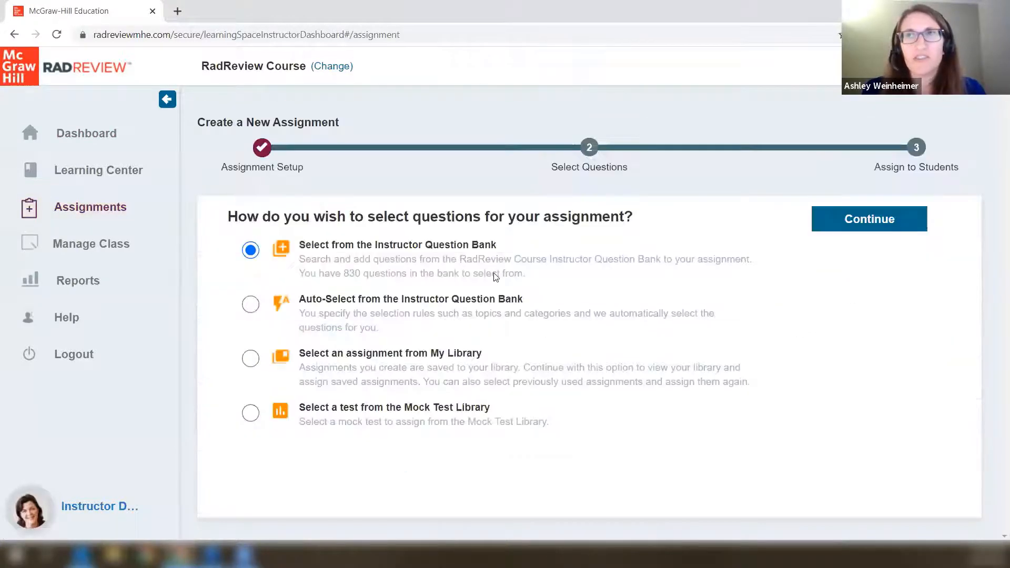
left_click(251, 413)
left_click(873, 221)
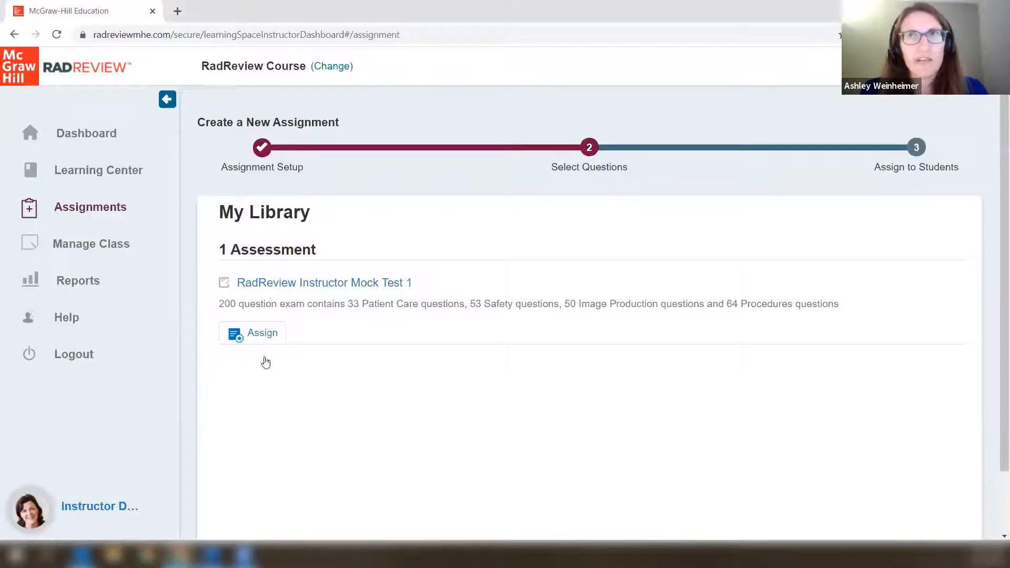
Open RadReview Instructor Mock Test 1 and look over its first questions, answers and difficulty levels.
left_click(272, 284)
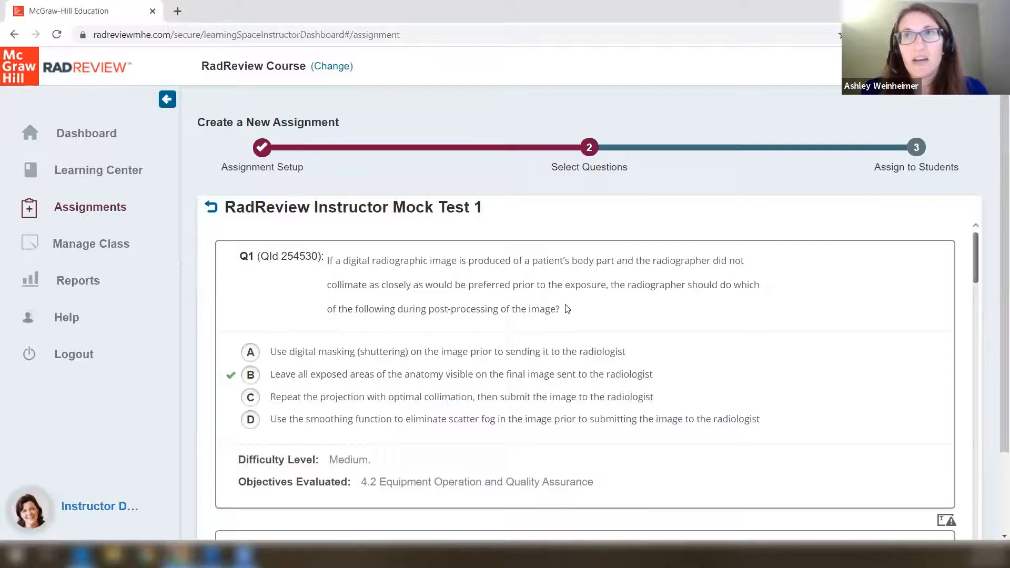
scroll(566, 308, "down", 6)
scroll(817, 293, "up", 4)
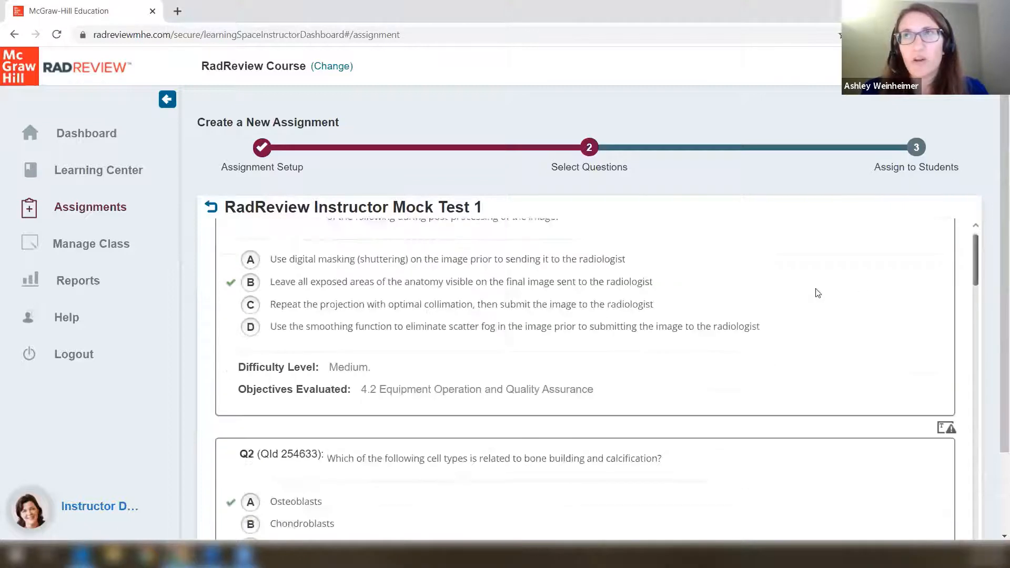
scroll(818, 293, "up", 2)
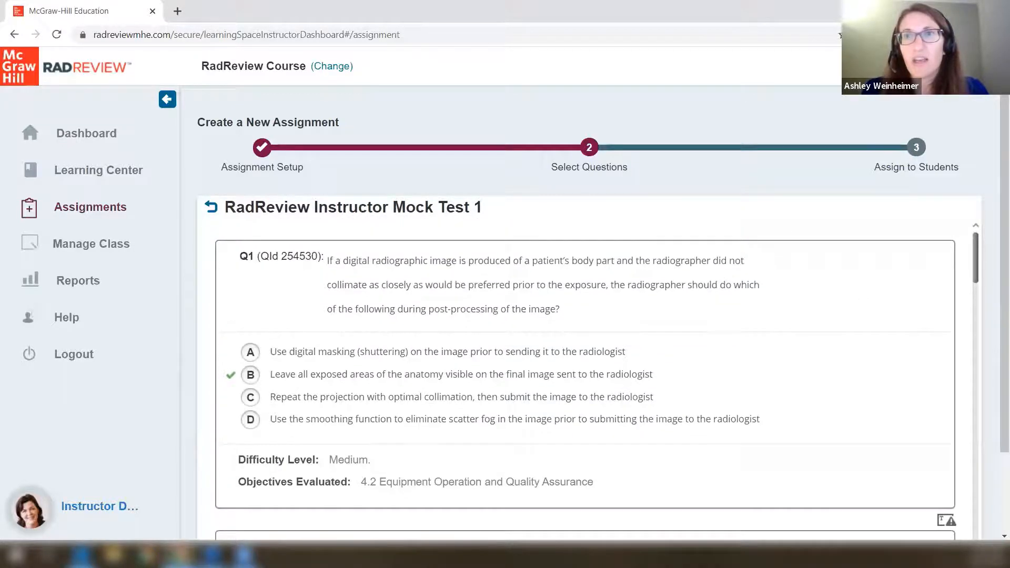
Restart a Mock Test Library assignment from the assignments overview and open RadReview Instructor Mock Test 1 for assigning.
left_click(74, 213)
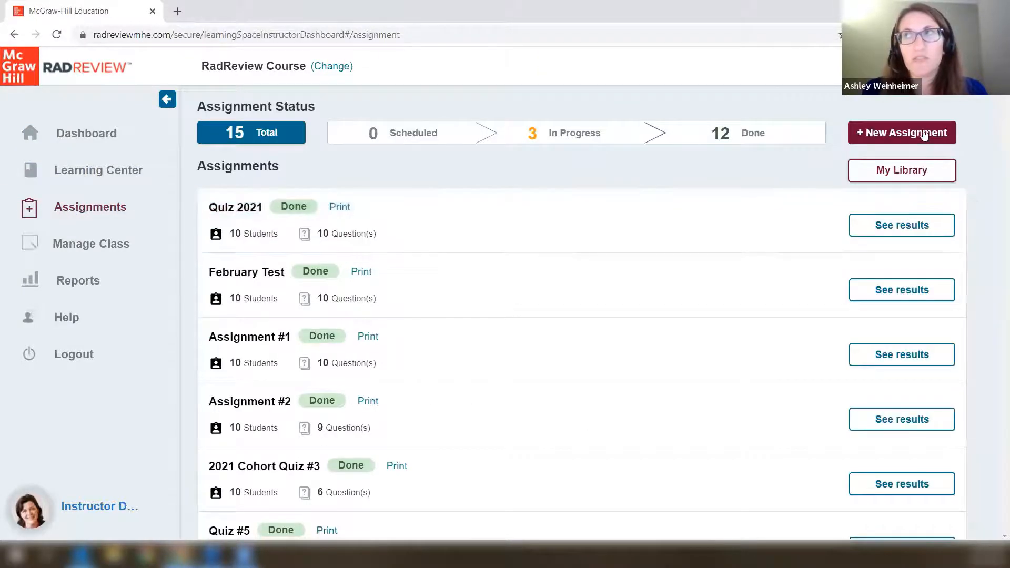
left_click(926, 132)
left_click(251, 413)
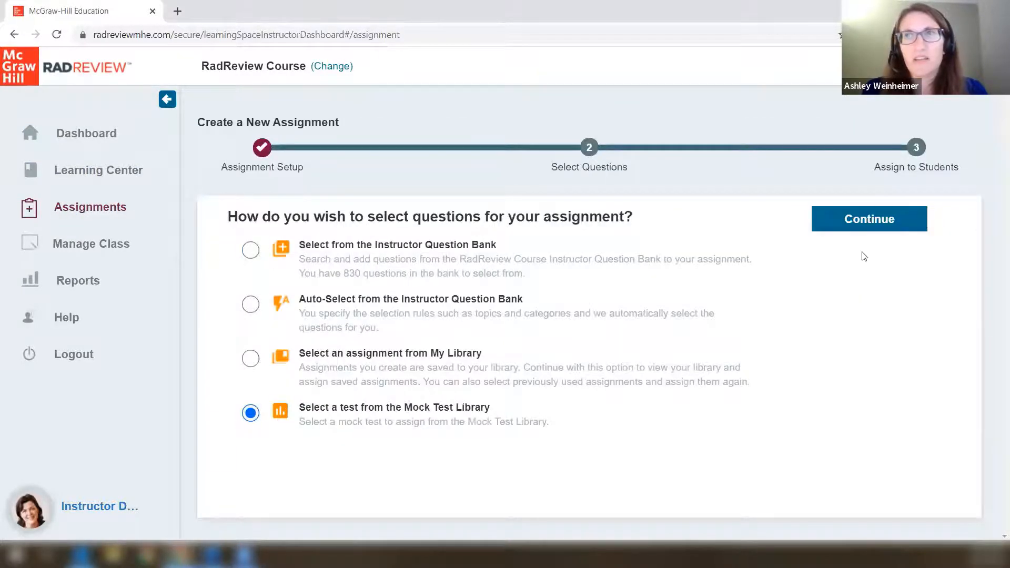
left_click(868, 219)
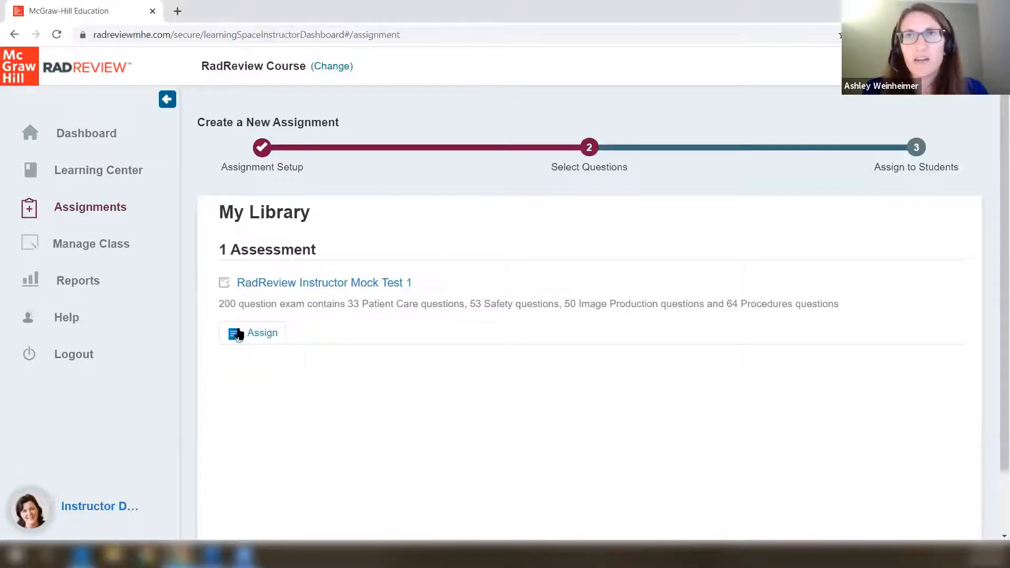
left_click(239, 334)
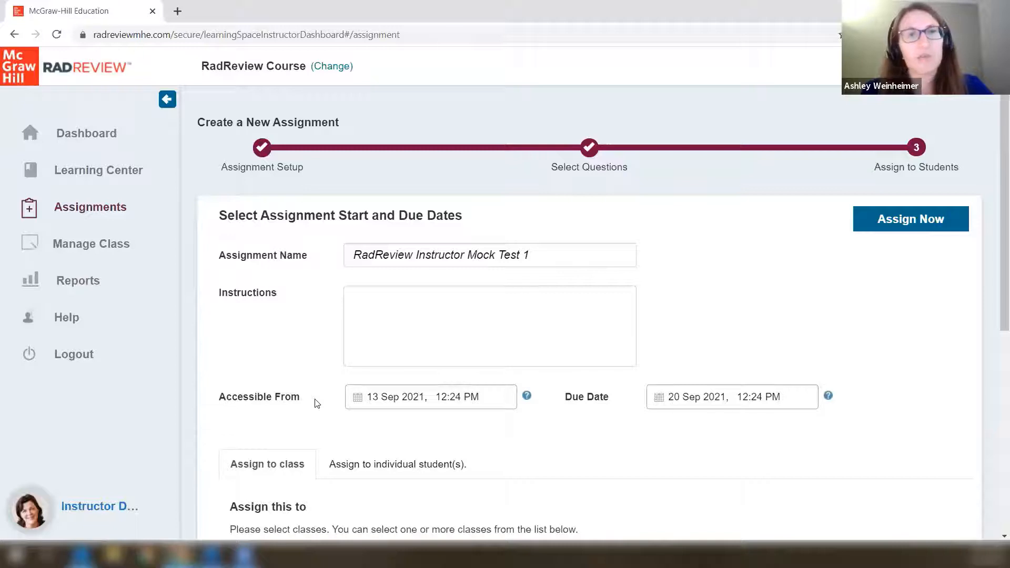
Switch the mock test to assignment by individual student and look over the student entry and date settings.
left_click(368, 465)
scroll(389, 420, "down", 1)
scroll(399, 405, "down", 2)
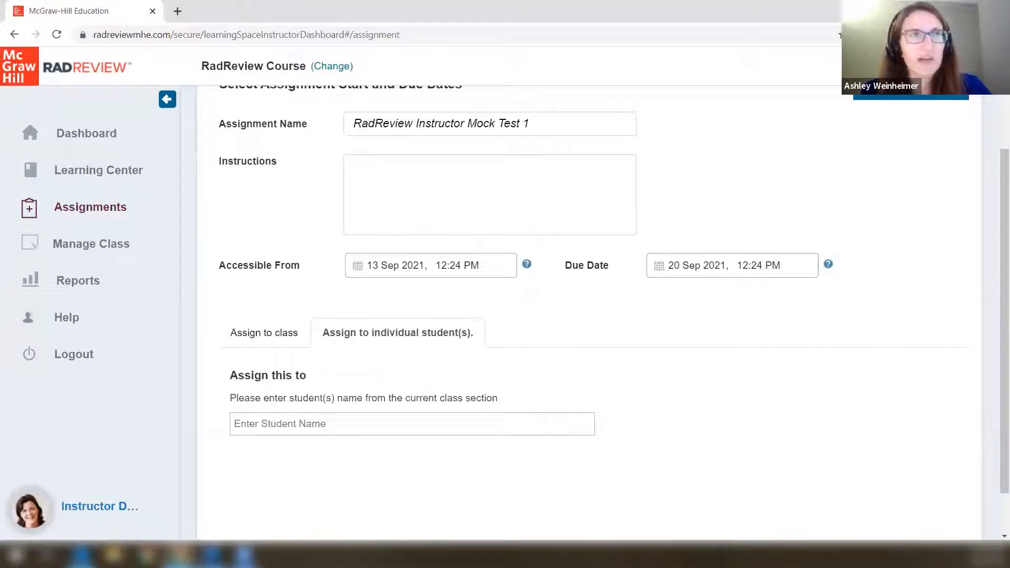
scroll(877, 316, "up", 3)
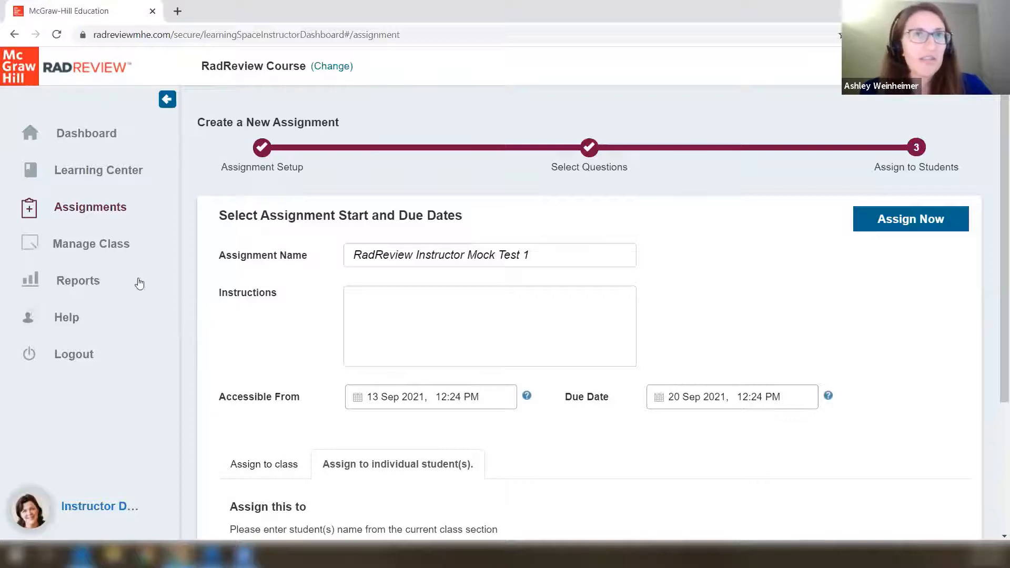
Look briefly at the class performance report and open the results of Quiz 2021 from the assignments list.
left_click(70, 286)
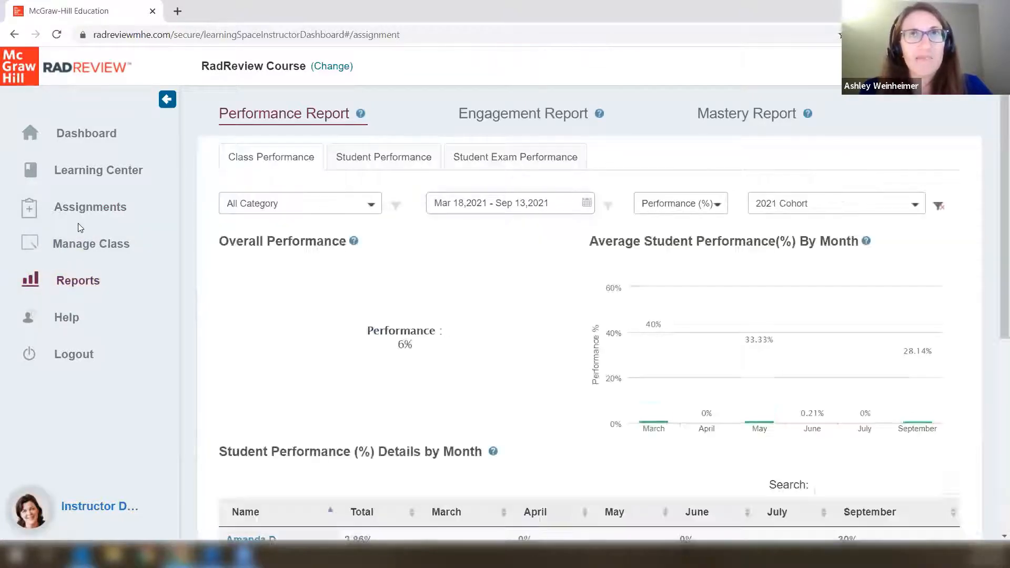
left_click(76, 210)
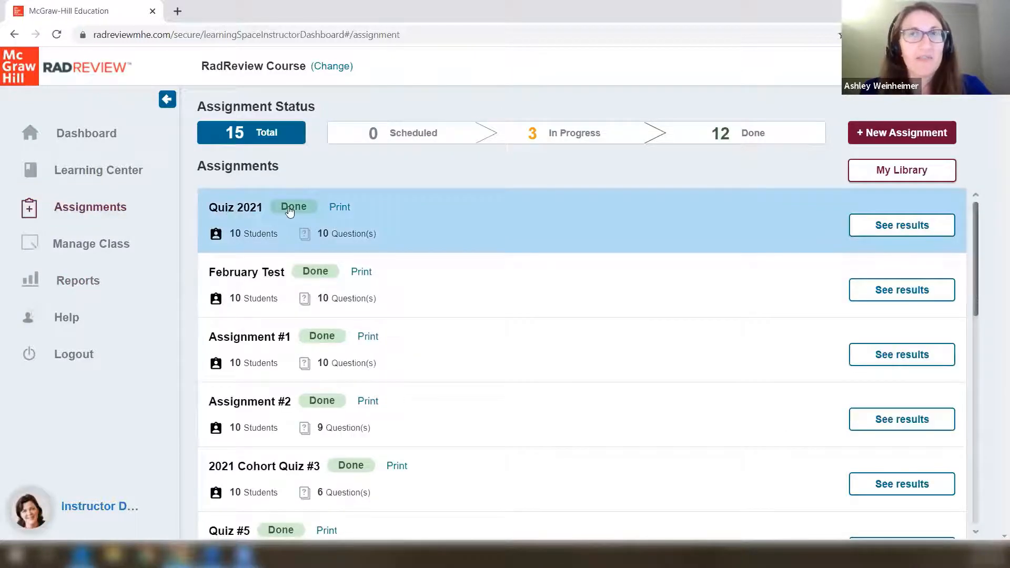
left_click(930, 231)
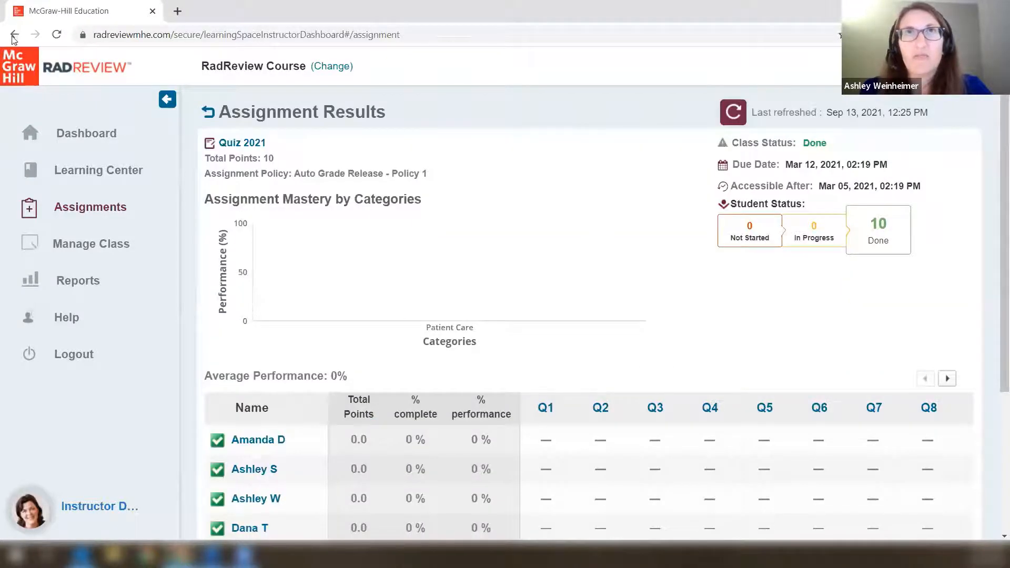
Return to the assignments list and open the results of the in-progress Assignment #3.
left_click(15, 34)
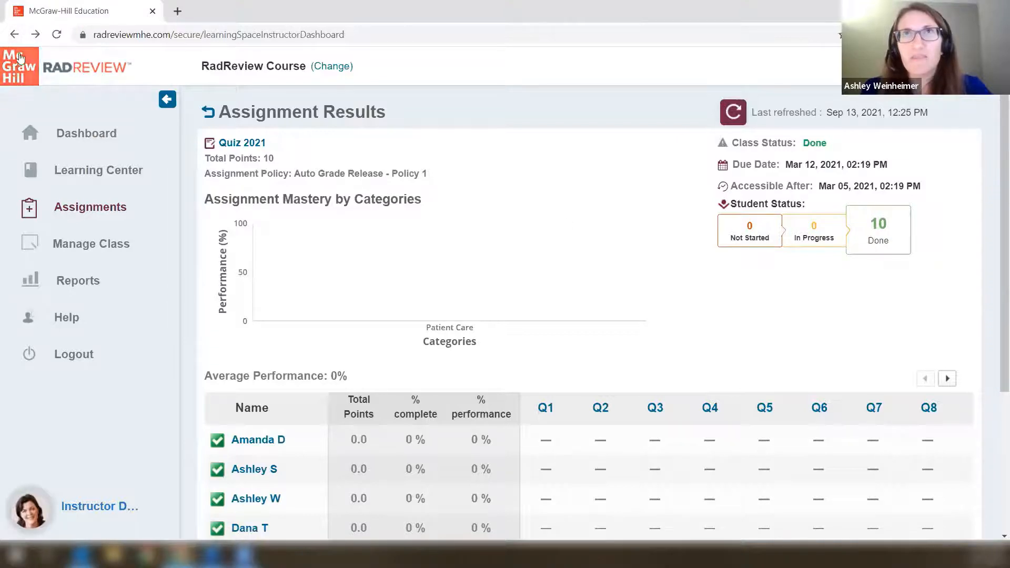
left_click(97, 220)
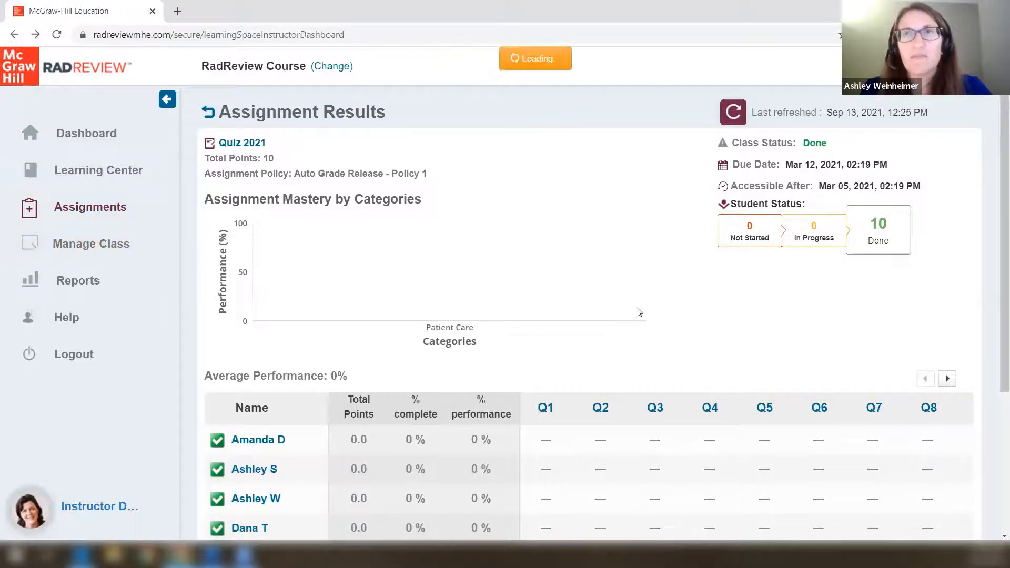
scroll(637, 303, "down", 2)
scroll(639, 301, "down", 8)
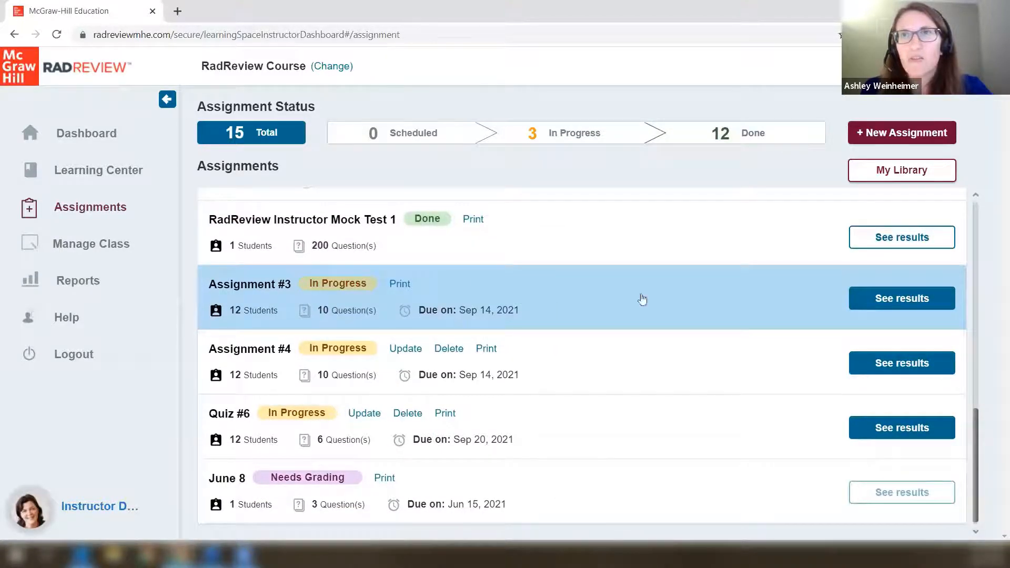
left_click(881, 299)
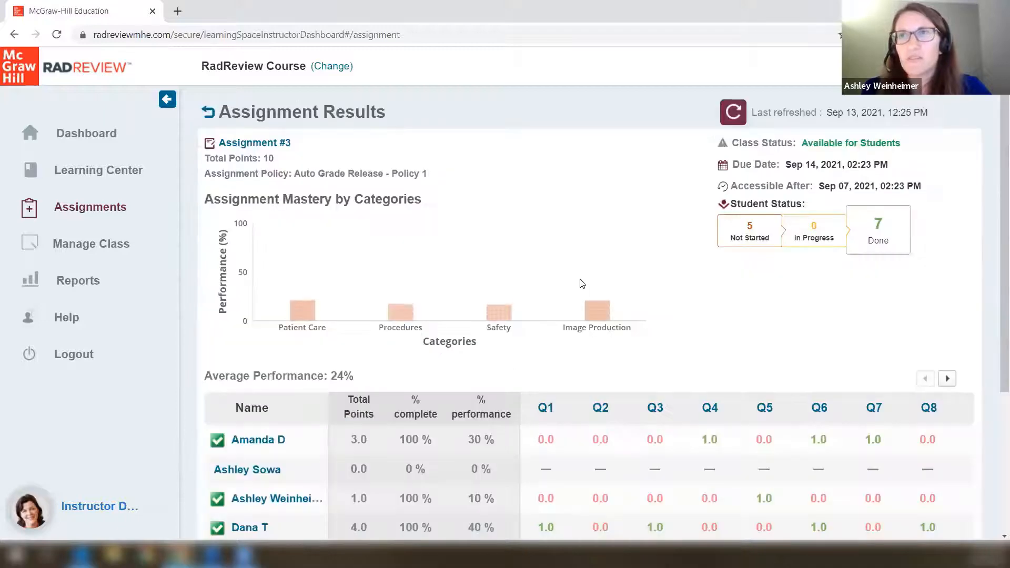
Examine Assignment #3's category mastery chart, student status and the per-question scores of all students.
scroll(667, 279, "down", 1)
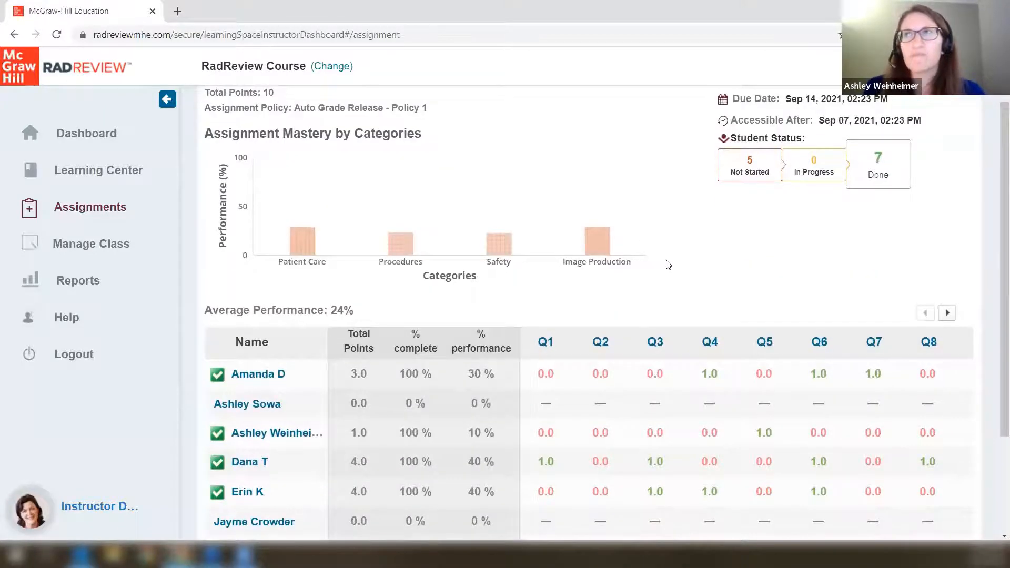
scroll(666, 260, "up", 1)
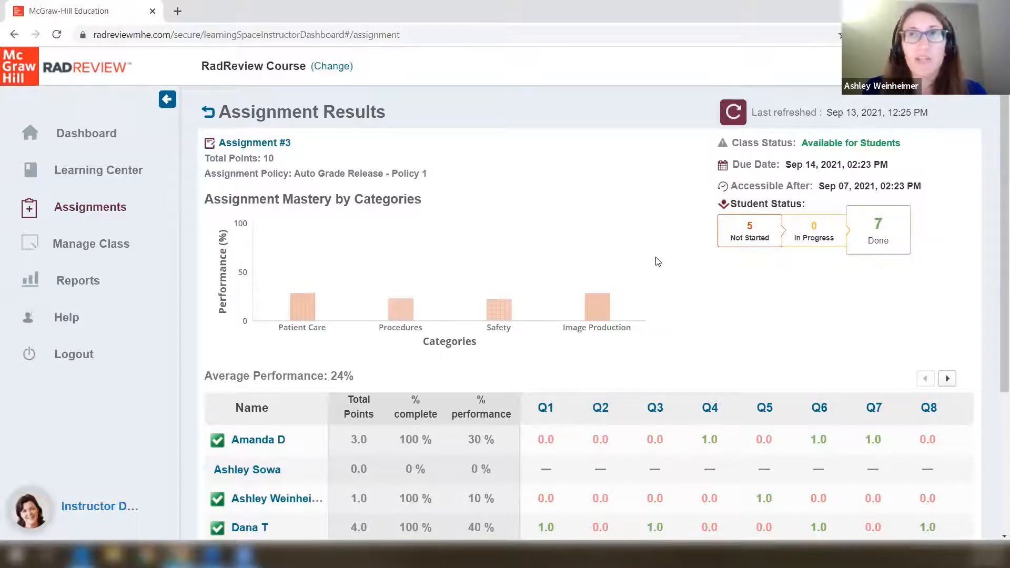
scroll(553, 357, "down", 1)
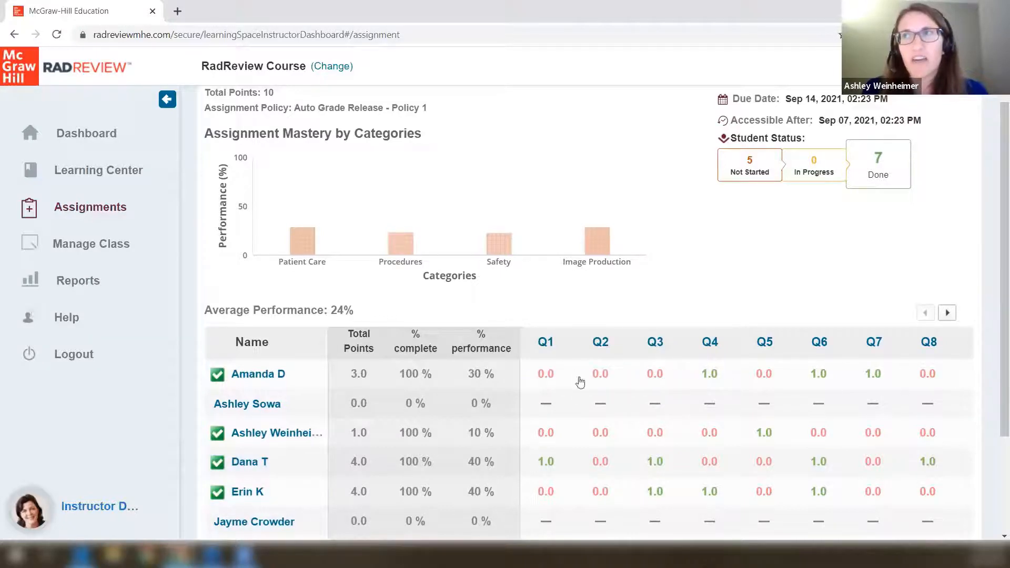
mouse_move(571, 386)
scroll(652, 327, "down", 1)
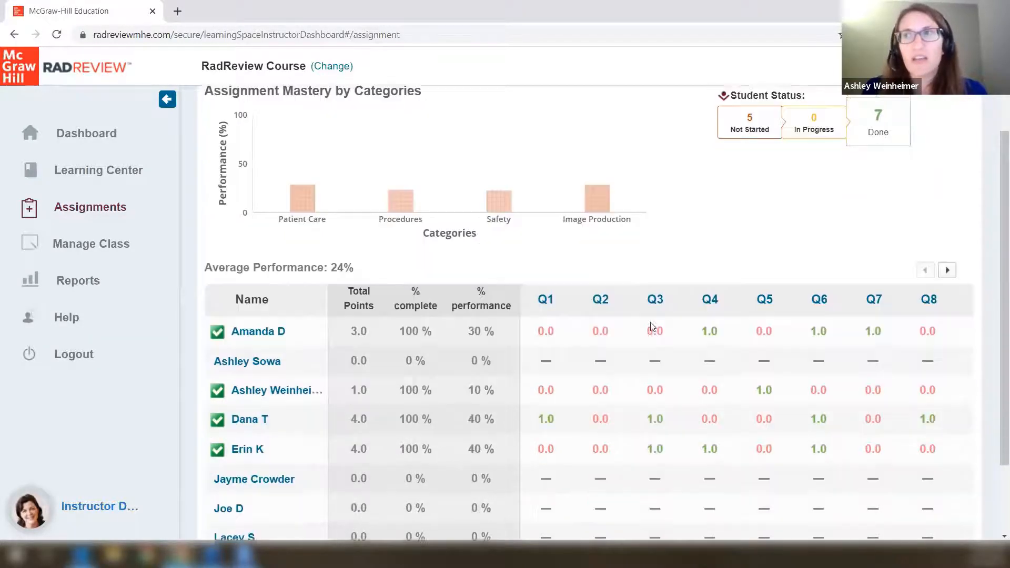
scroll(651, 357, "down", 2)
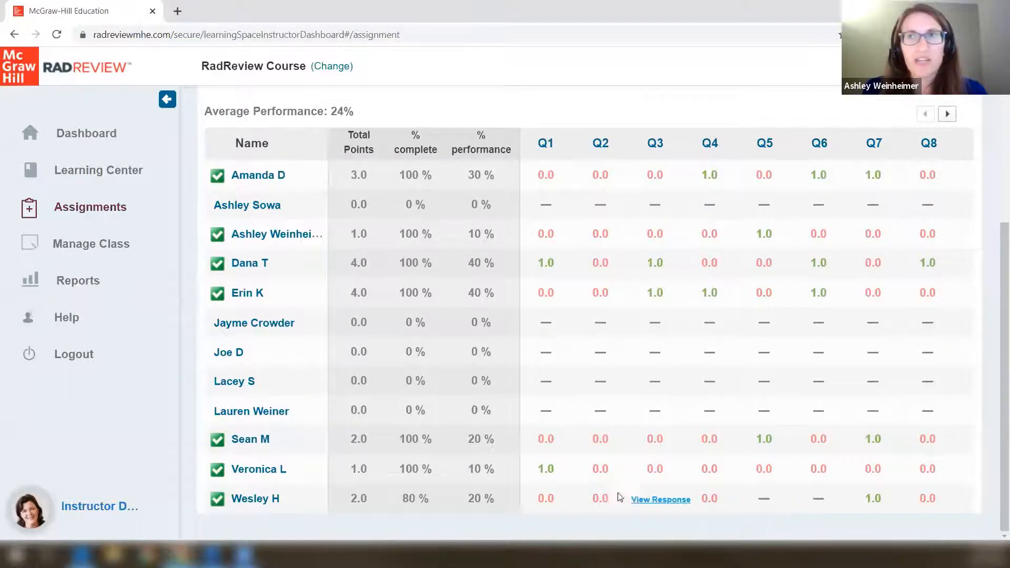
mouse_move(549, 509)
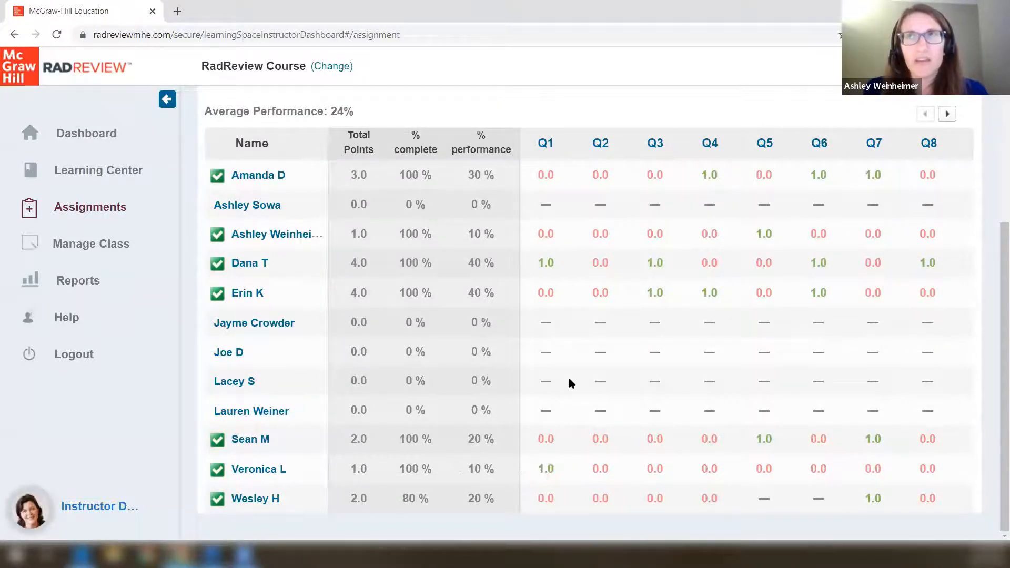
View the first listed student's response to Q1 of Assignment #3 and return to the assignment results.
scroll(604, 338, "up", 4)
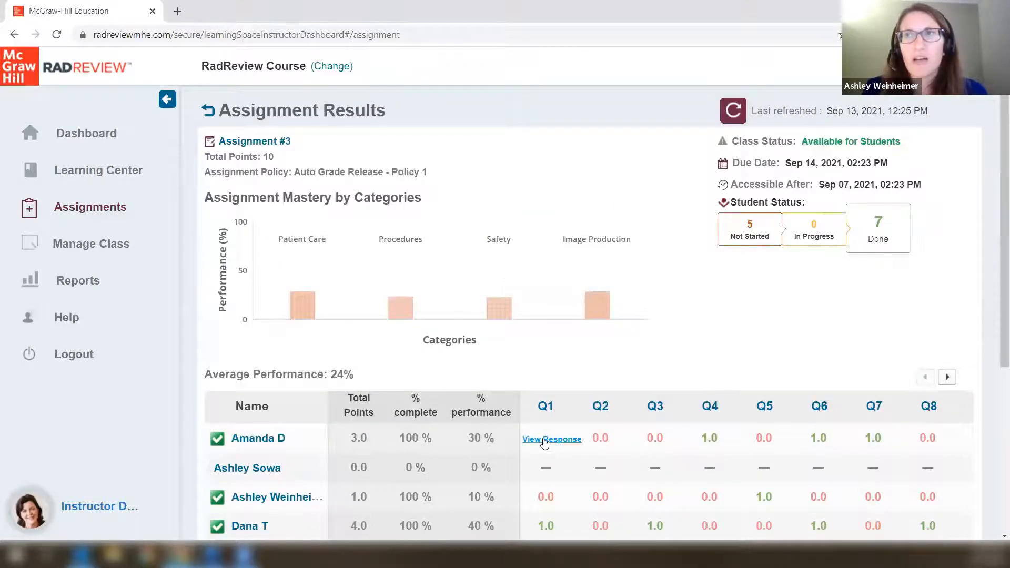
left_click(544, 441)
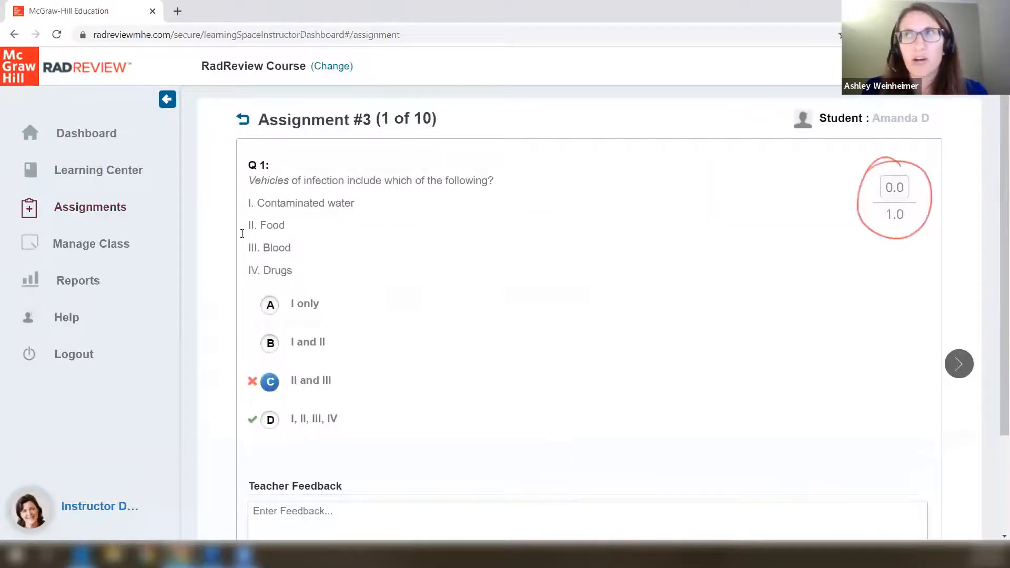
left_click(243, 120)
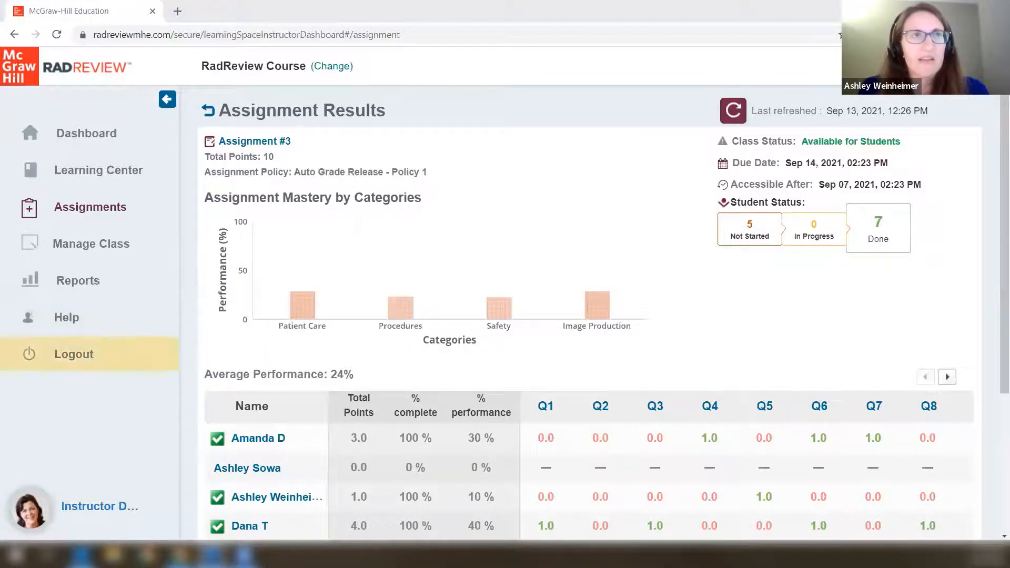
Open the first listed student's Assignment #3 report and examine the category chart, topic performance and explanation of the Mastery rating.
left_click(255, 441)
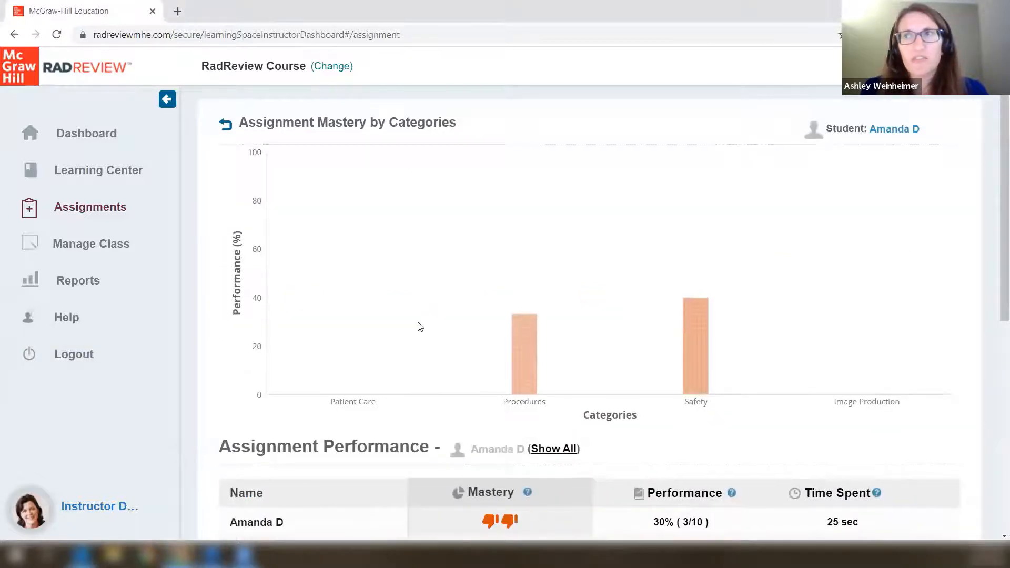
scroll(424, 337, "down", 3)
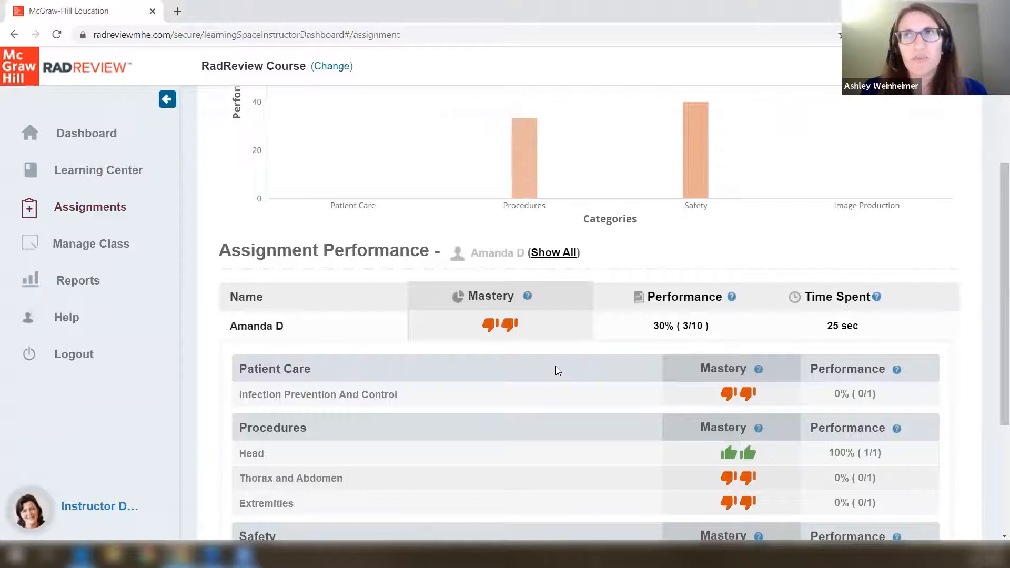
scroll(554, 368, "up", 2)
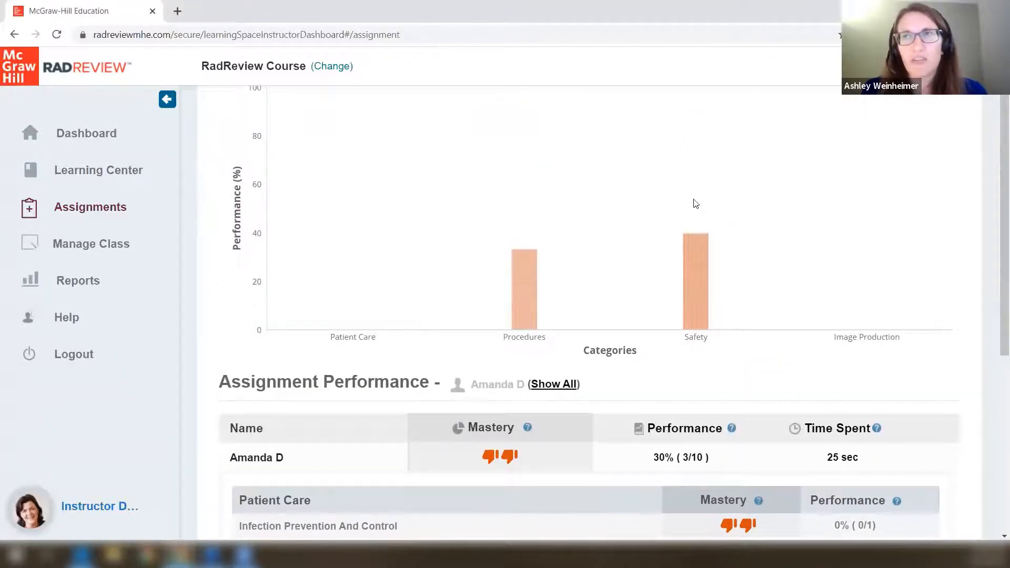
scroll(925, 227, "down", 2)
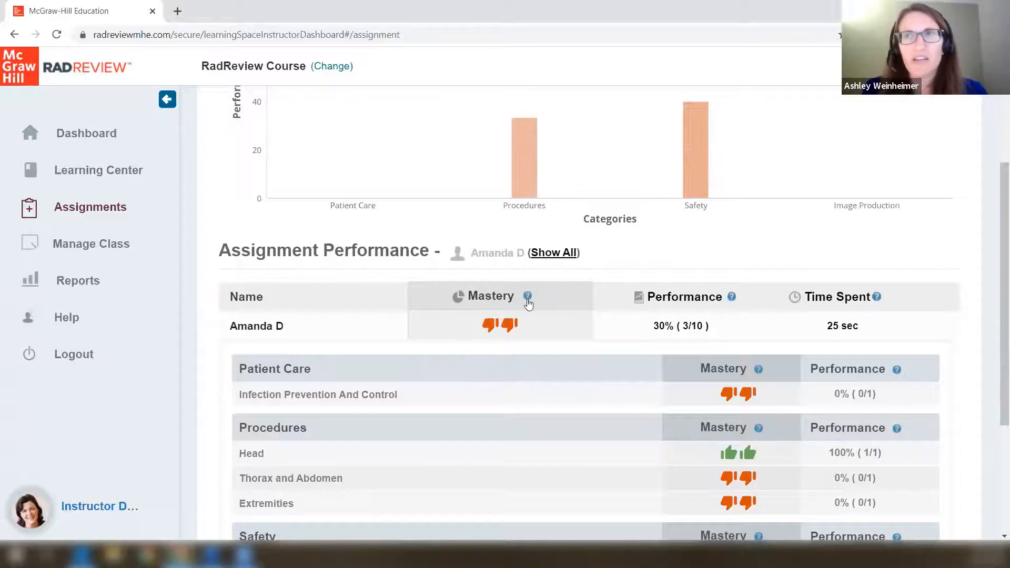
mouse_move(526, 297)
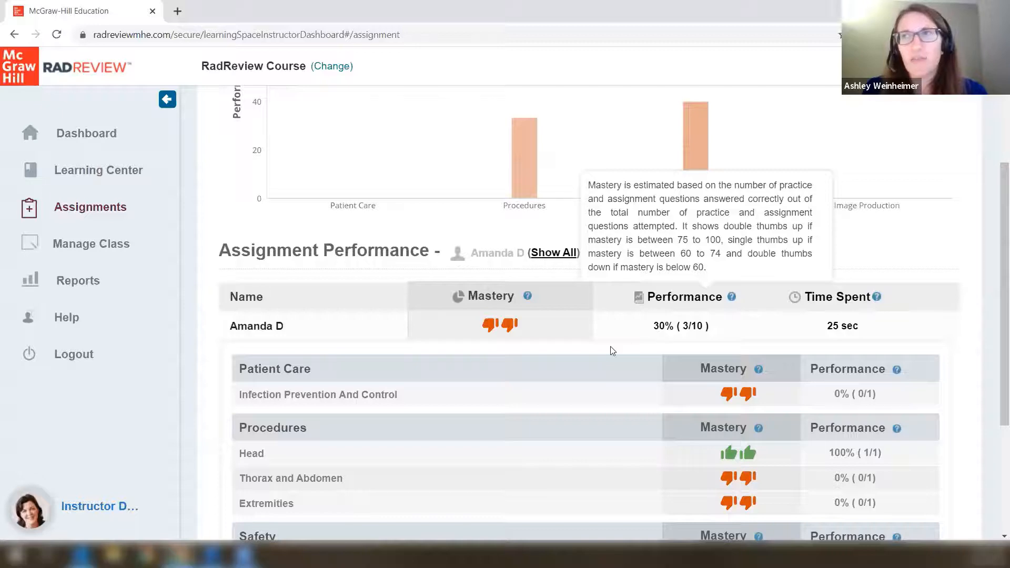
Review the rest of the first listed student's topic performance and return to the Assignment #3 results.
scroll(615, 345, "down", 3)
scroll(615, 345, "up", 6)
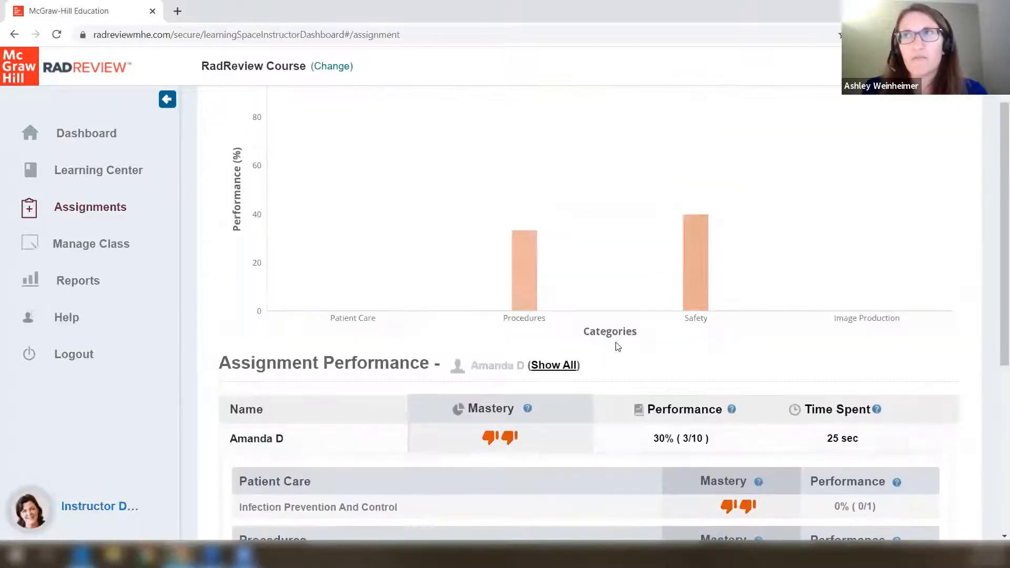
left_click(226, 126)
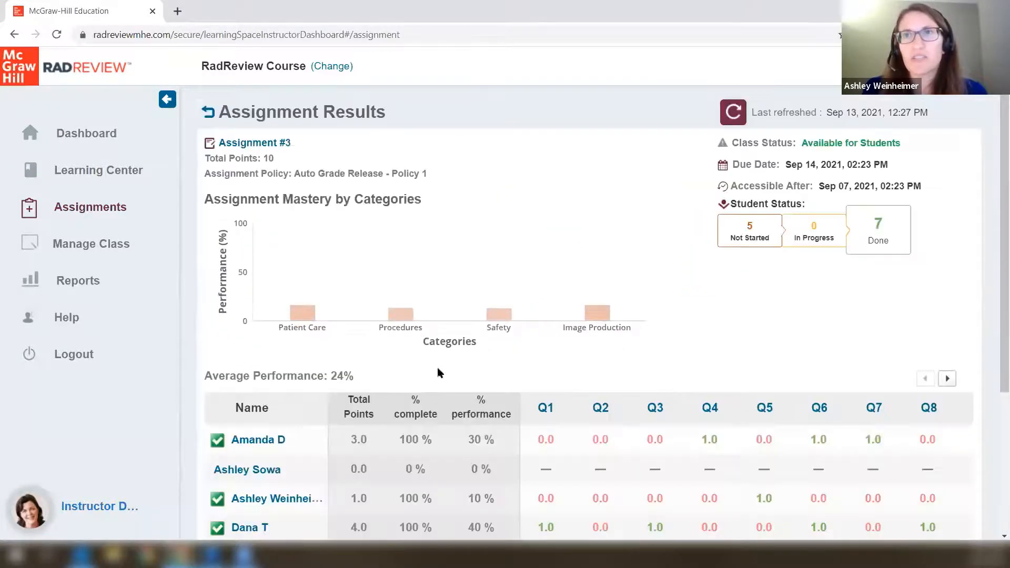
Open the third listed student's Assignment #3 report, examine its chart and topic performance, and return to the assignment results.
scroll(437, 367, "down", 1)
left_click(250, 432)
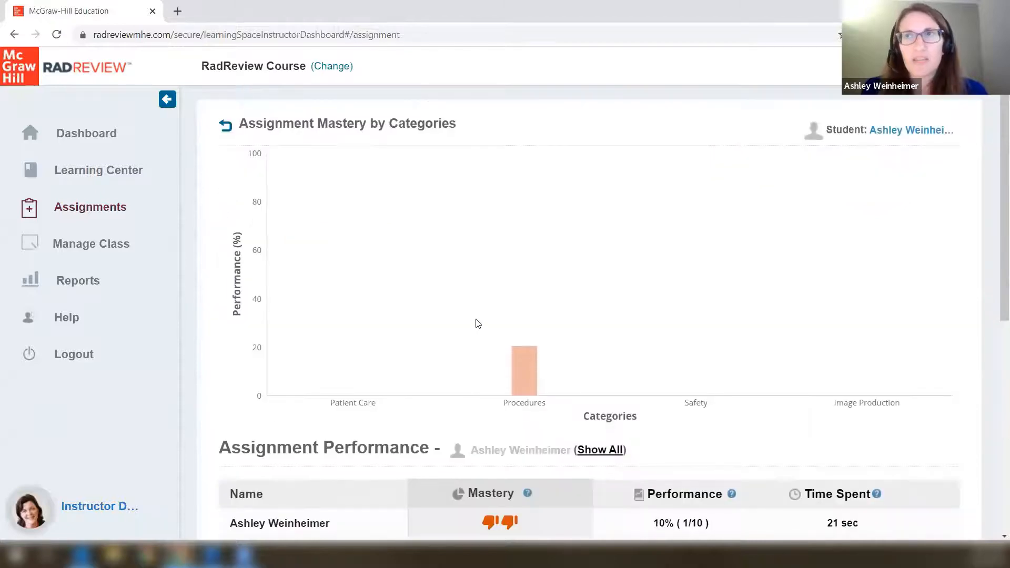
scroll(476, 323, "down", 6)
scroll(477, 322, "up", 6)
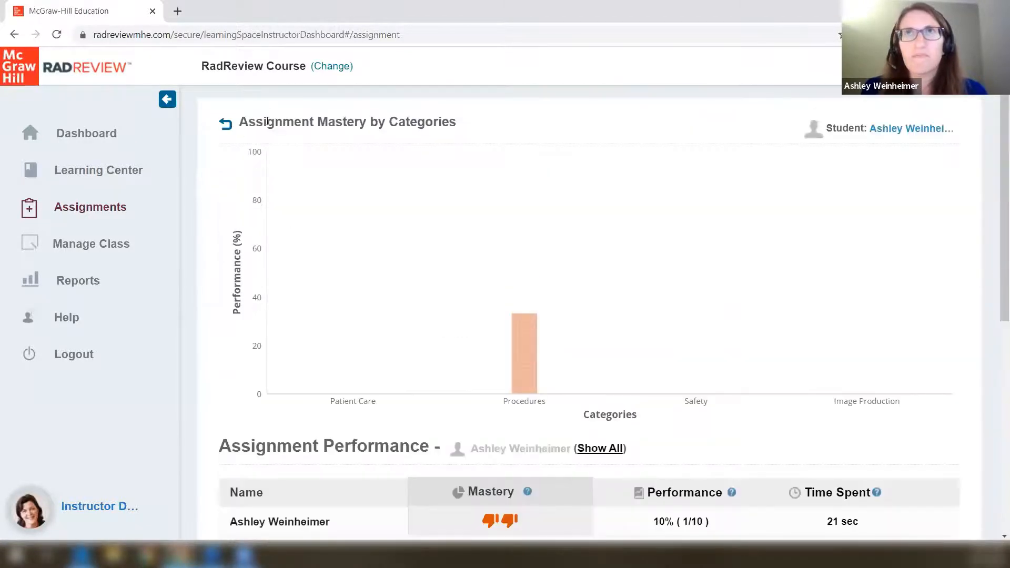
left_click(227, 128)
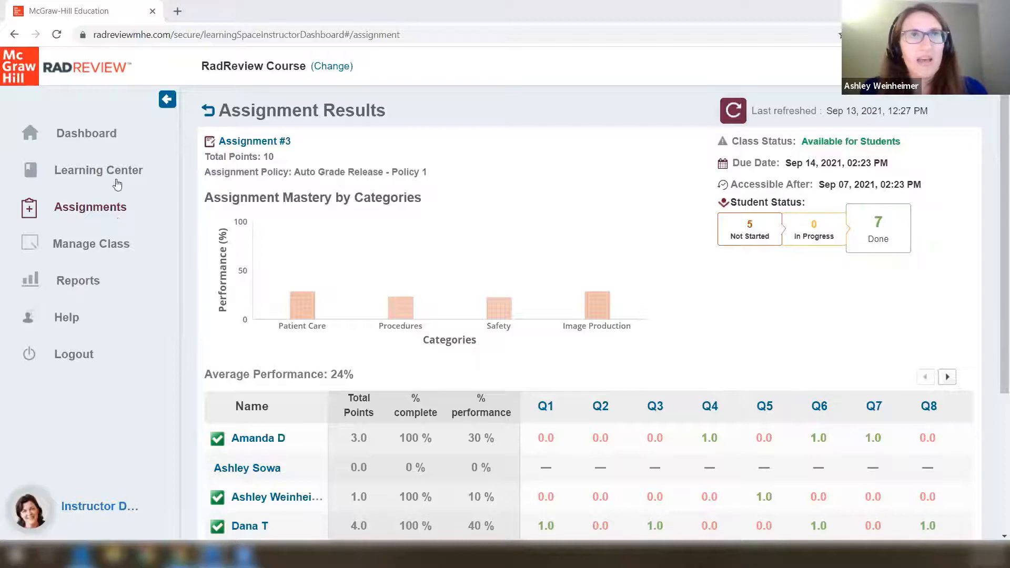
Open the class performance report, view its results as Raw Score and switch back to Performance (%).
left_click(60, 284)
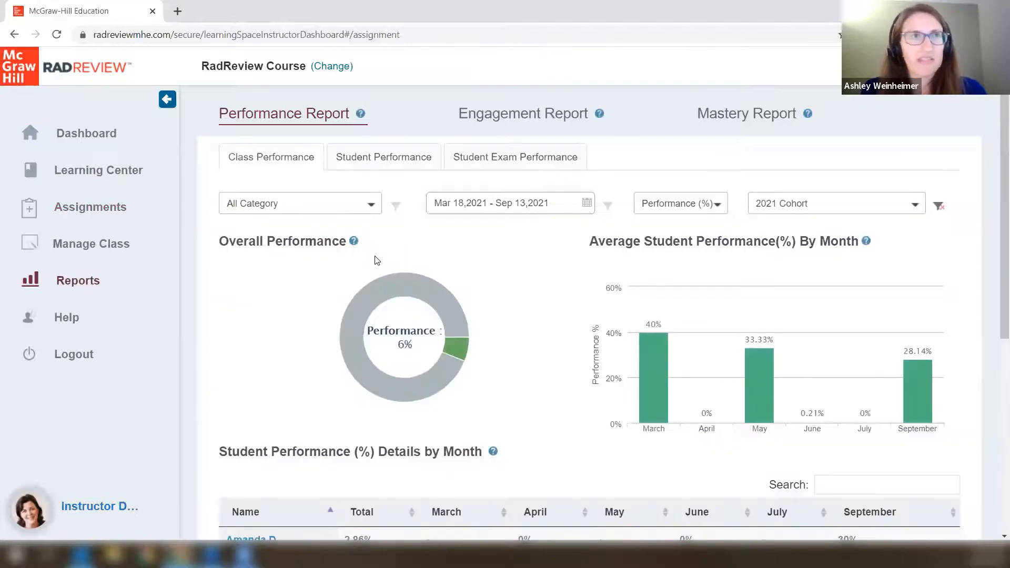
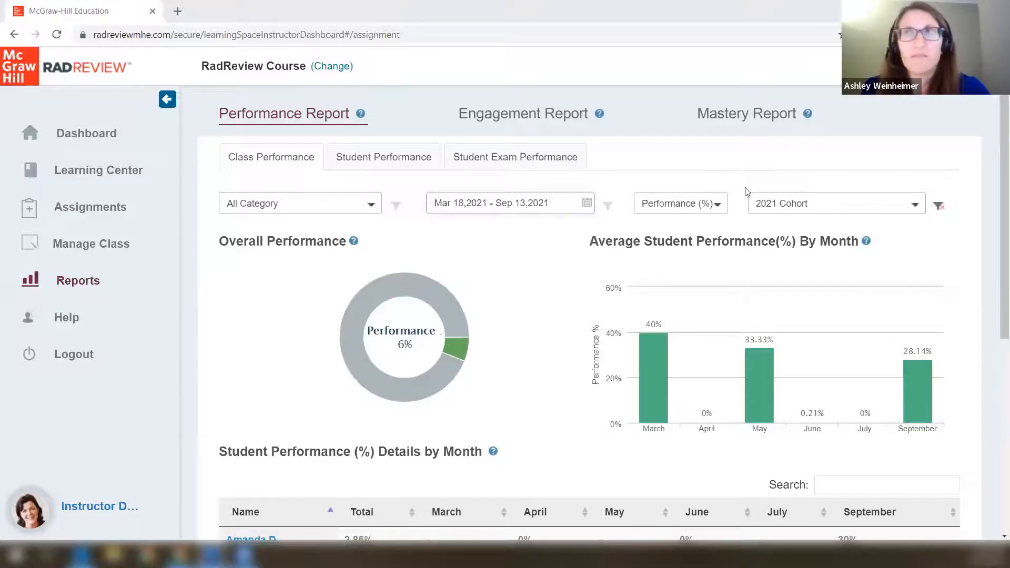
left_click(688, 204)
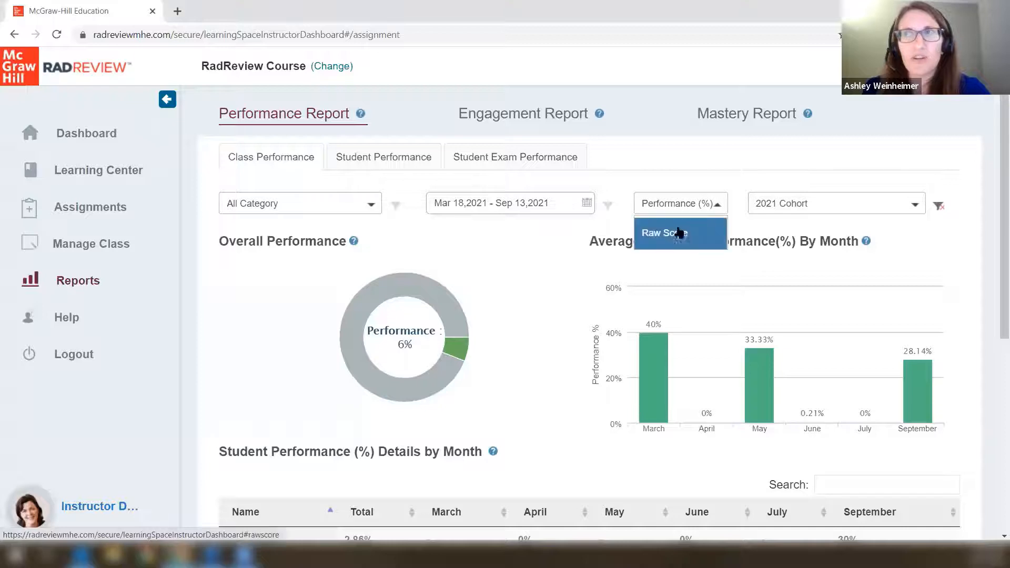
left_click(679, 234)
mouse_move(657, 325)
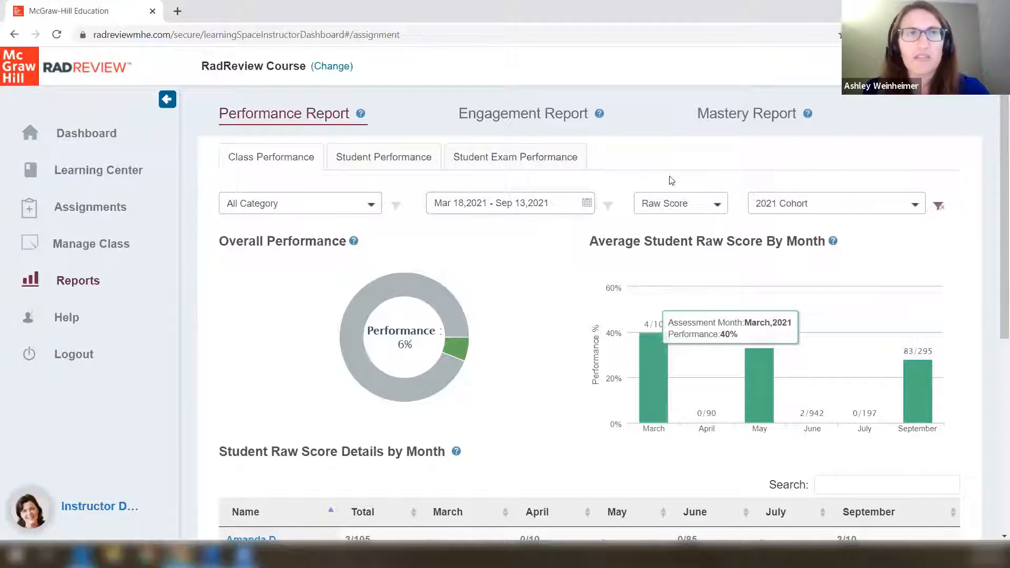
left_click(679, 209)
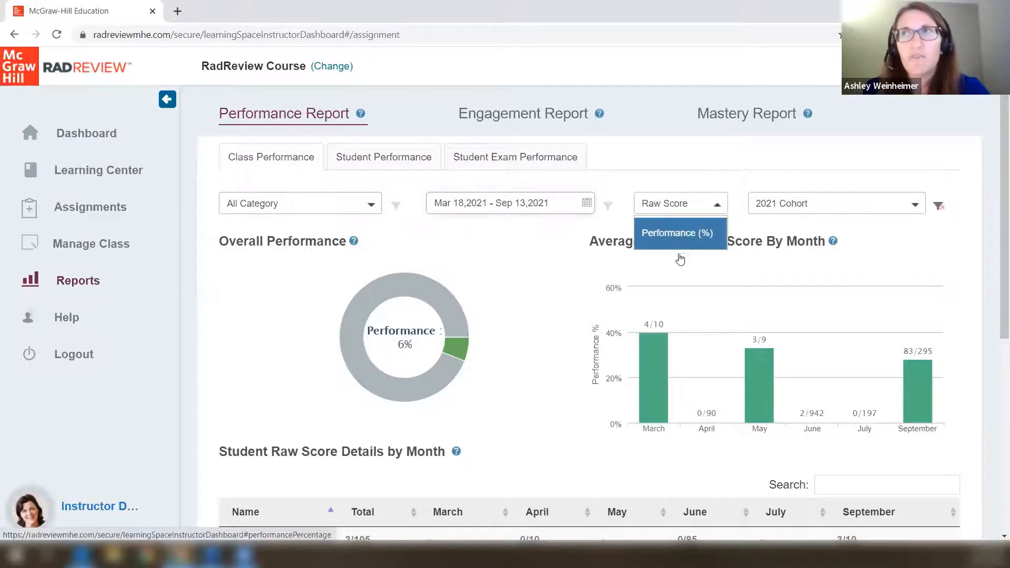
left_click(679, 236)
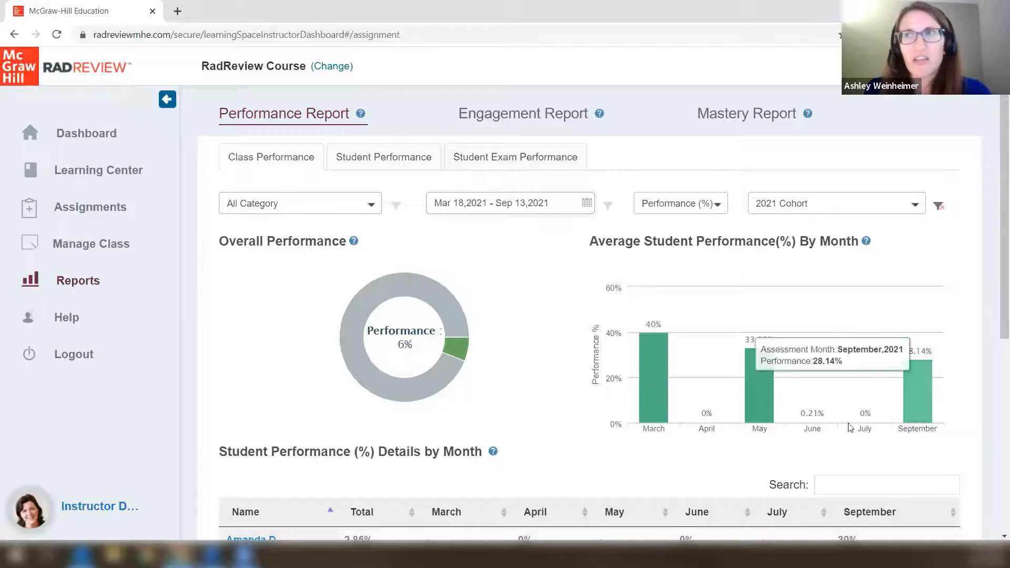
Examine the average student performance by month chart and the monthly student performance table for the class.
mouse_move(764, 392)
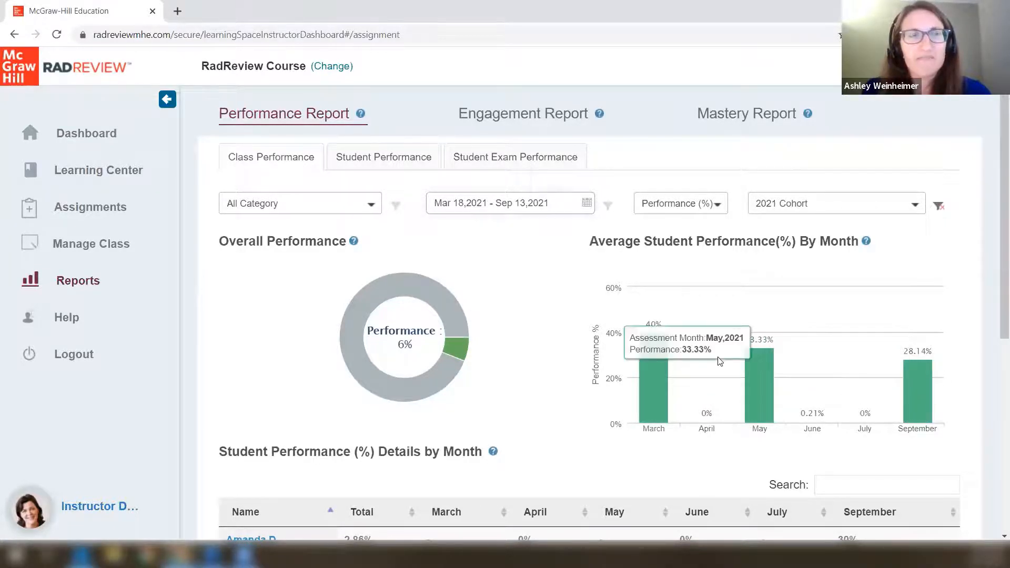
scroll(719, 361, "down", 5)
scroll(719, 362, "up", 2)
scroll(719, 361, "up", 2)
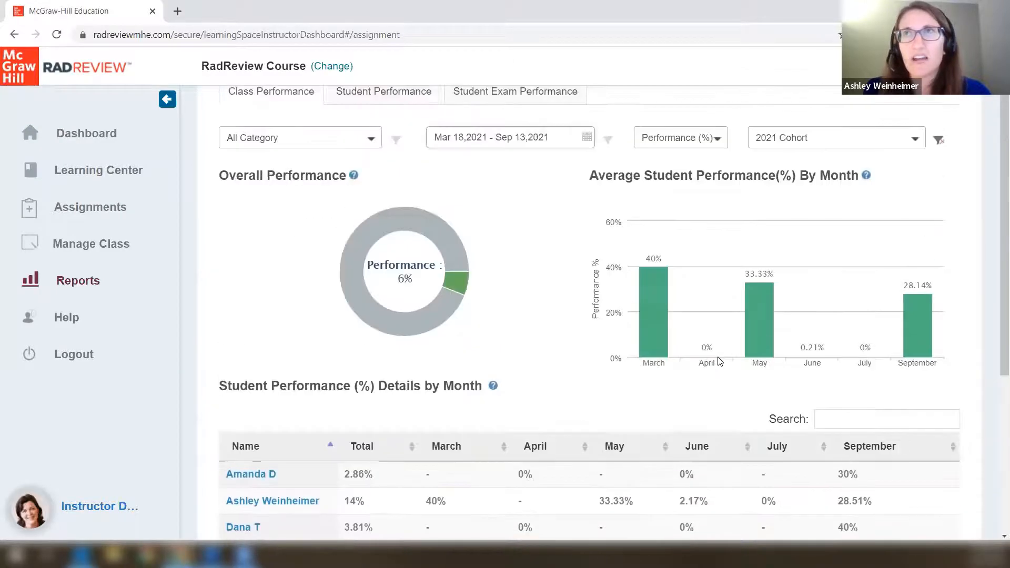
scroll(719, 361, "down", 5)
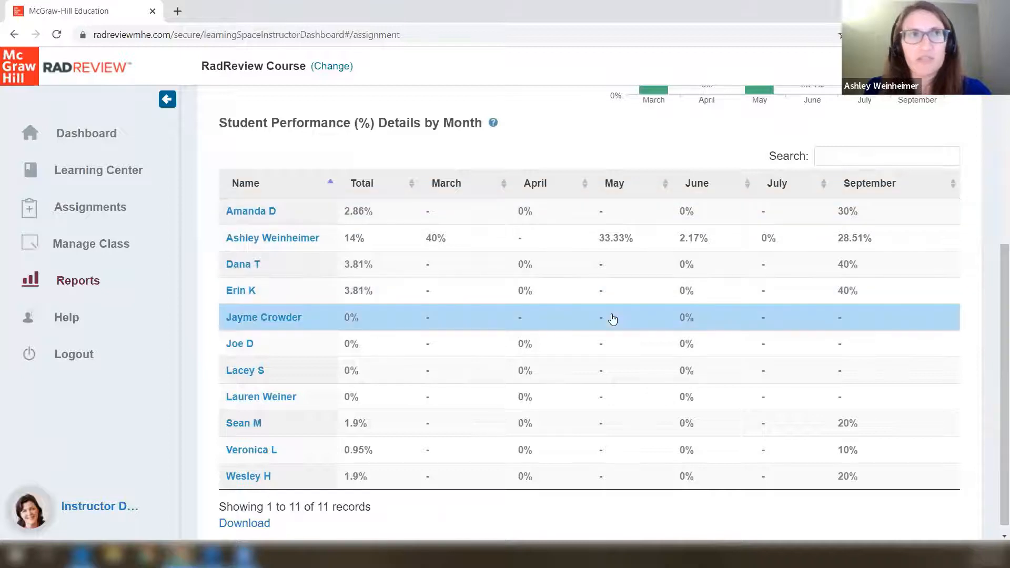
scroll(613, 319, "up", 6)
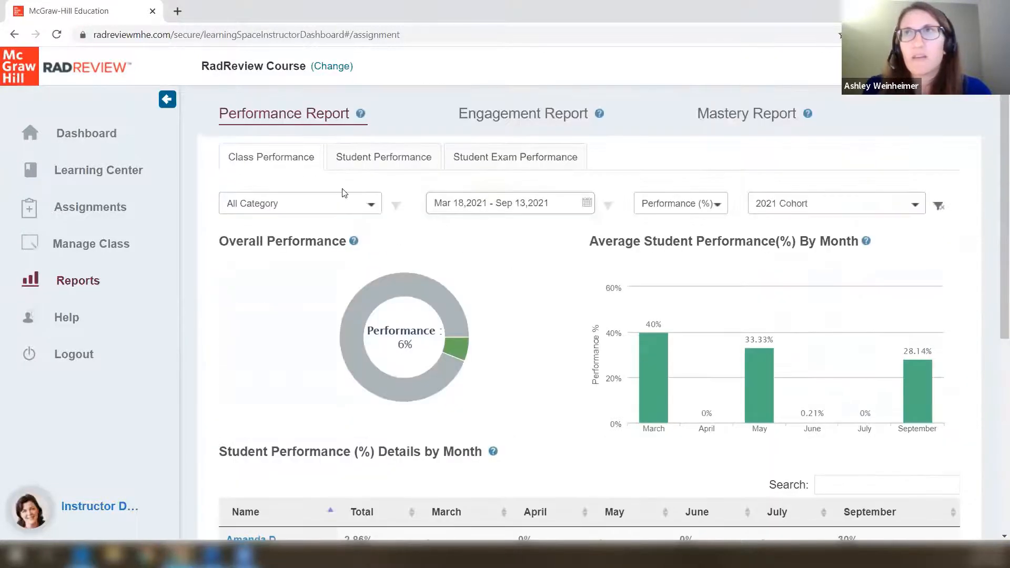
Check the available class choices and filter the class performance report to category 1.5 Pharmacology.
left_click(805, 204)
left_click(802, 205)
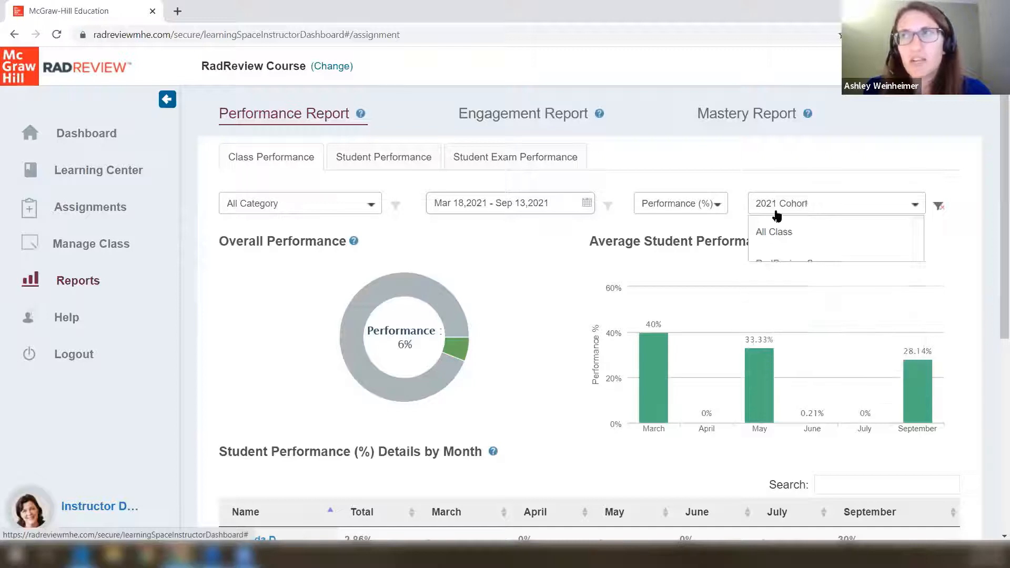
left_click(285, 205)
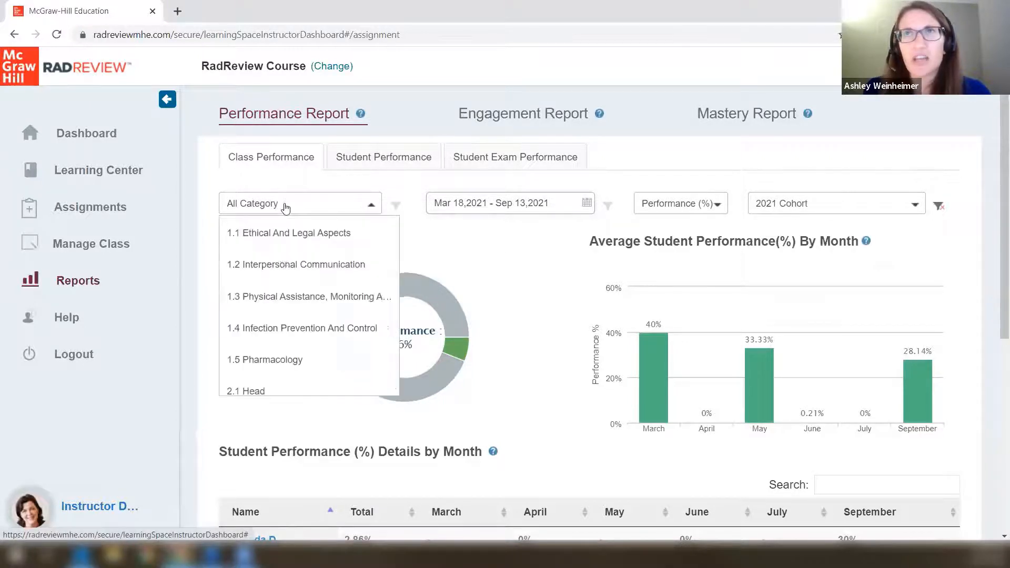
left_click(282, 362)
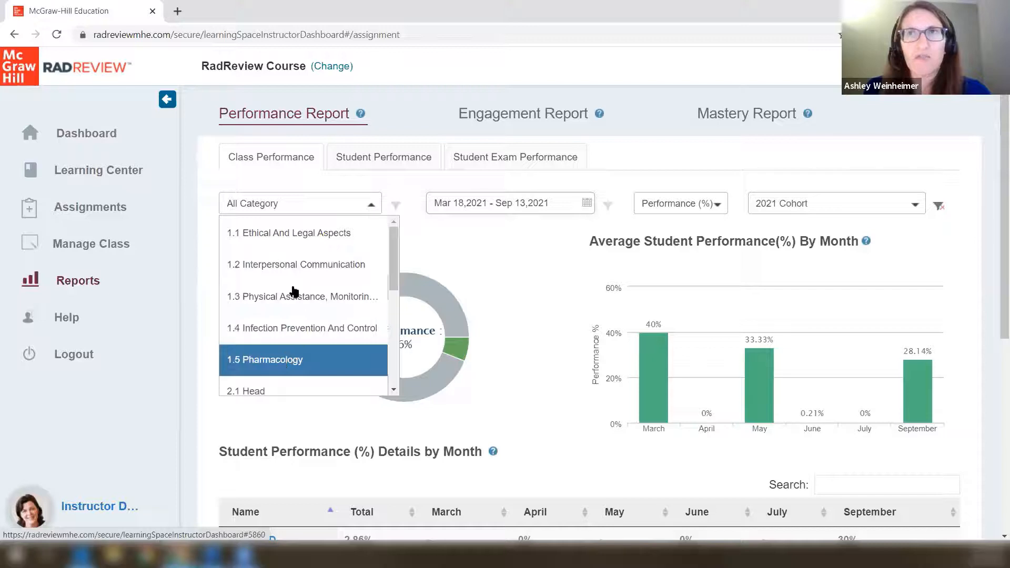
Filter the class performance report to category 2.1 Head and restore it to All Category.
left_click(279, 204)
scroll(270, 263, "down", 3)
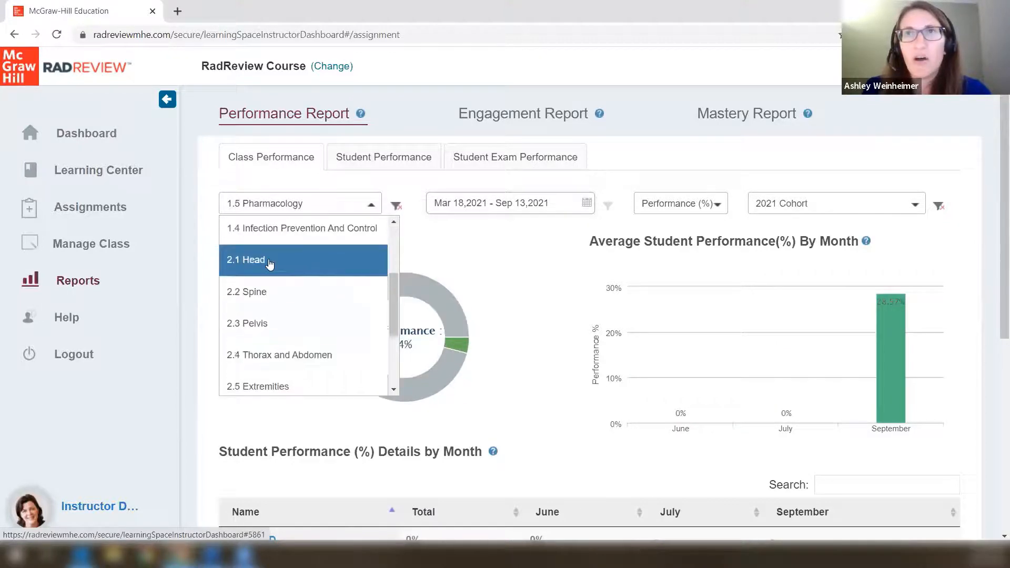
left_click(320, 273)
left_click(349, 212)
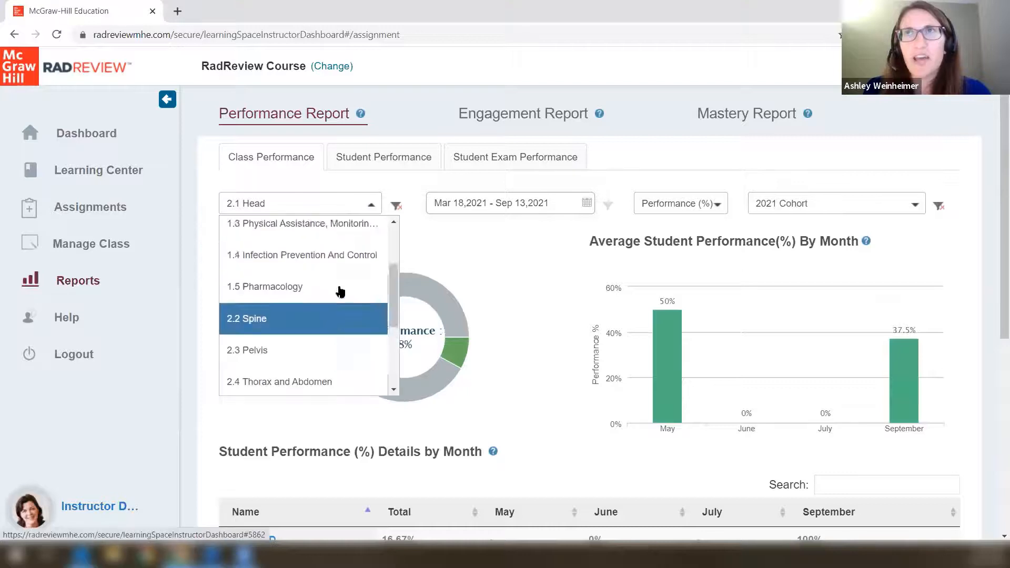
scroll(274, 221, "up", 3)
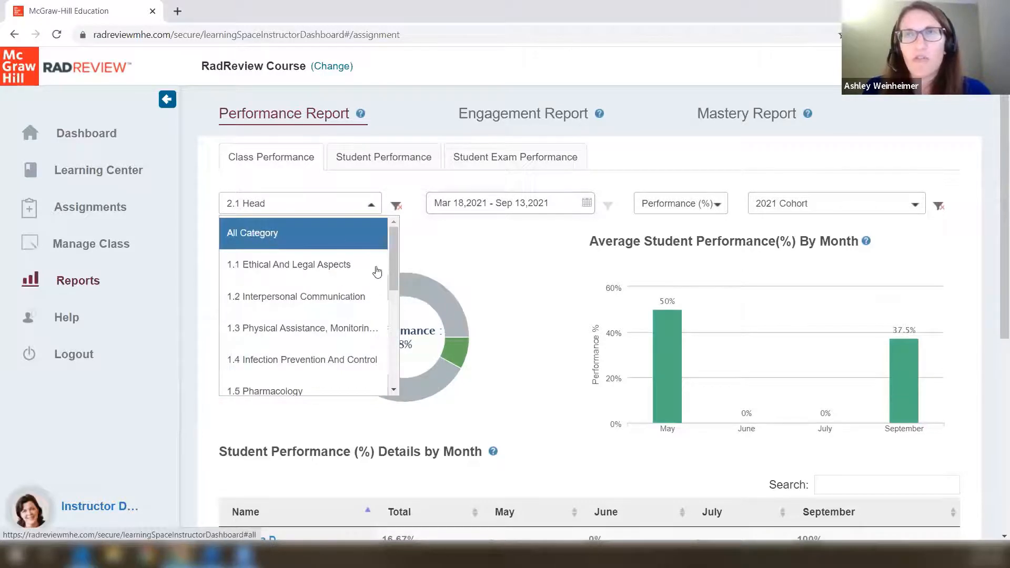
left_click(334, 235)
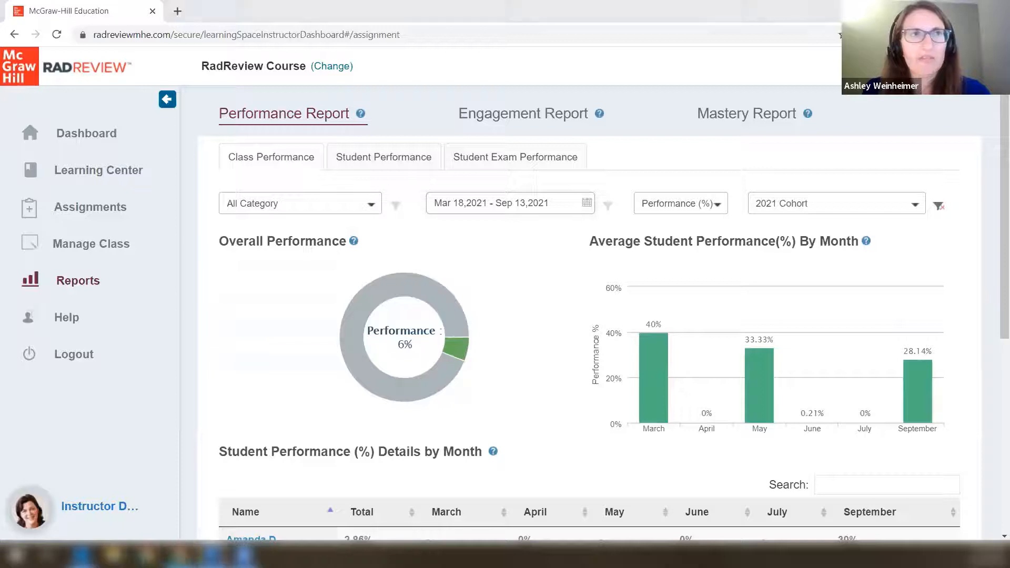
Open the first listed student's performance report from the monthly table and examine the charts and category details down to the download link.
scroll(336, 347, "down", 5)
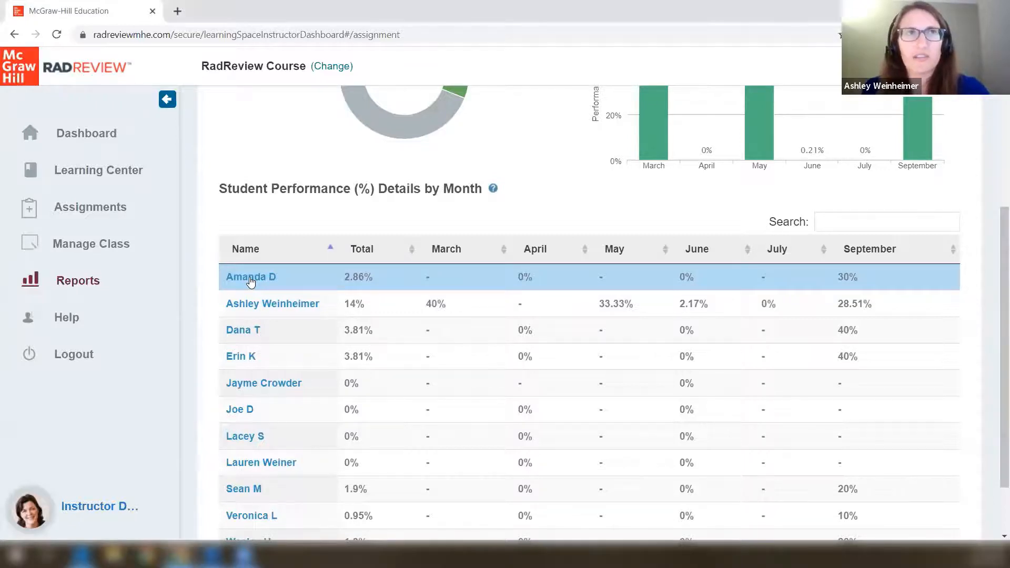
left_click(250, 279)
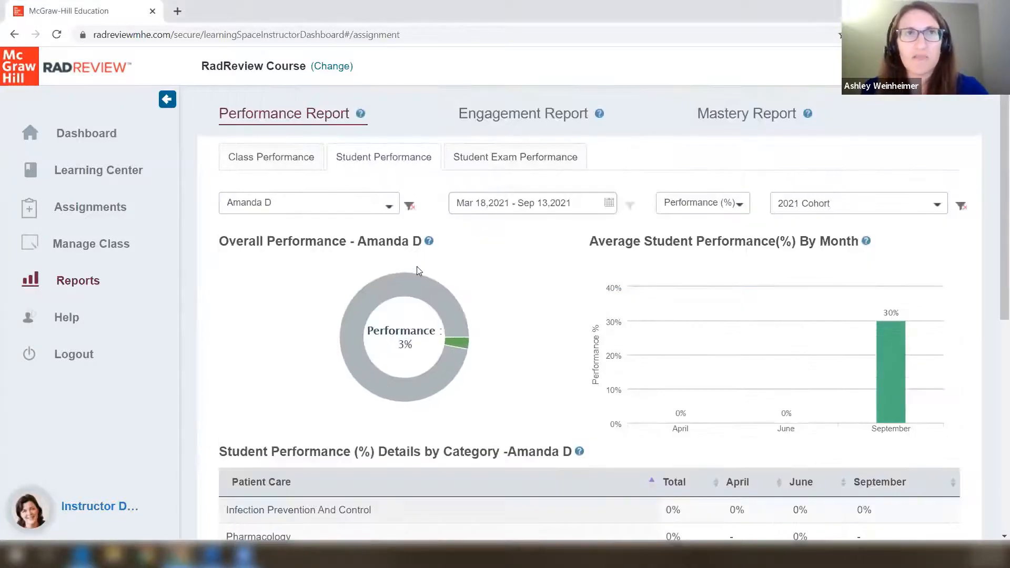
scroll(520, 279, "down", 3)
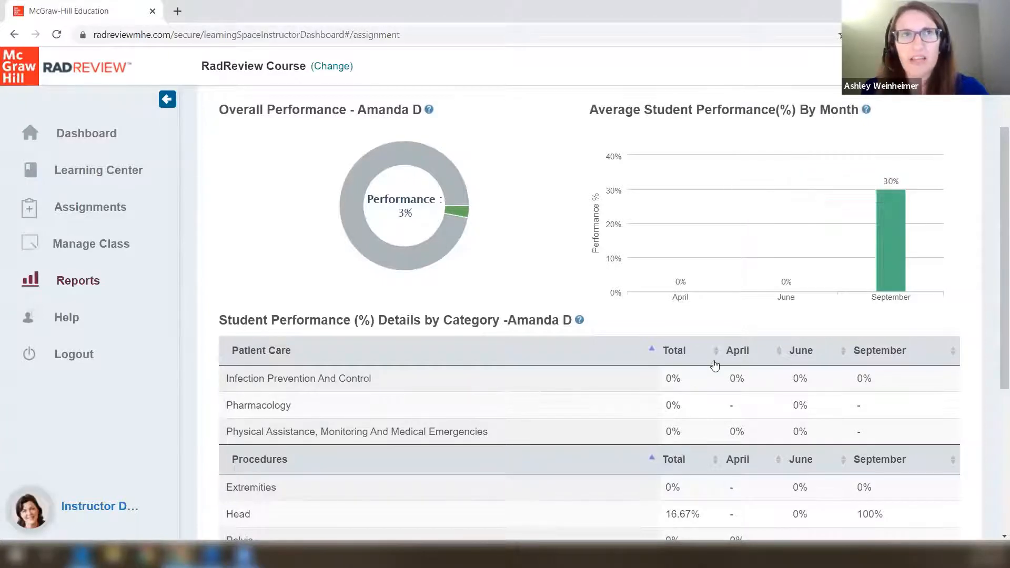
scroll(714, 363, "down", 1)
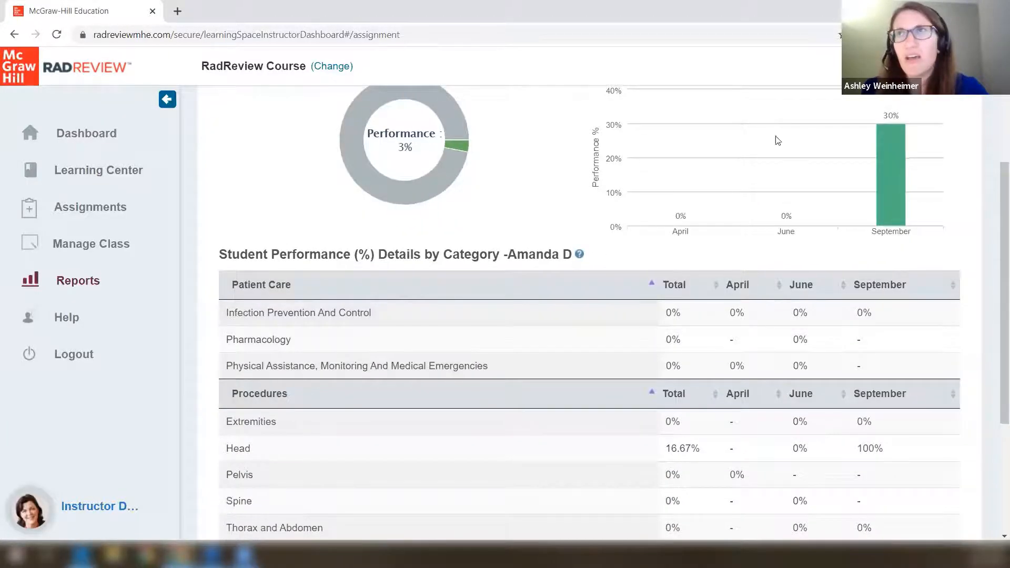
scroll(778, 140, "up", 3)
scroll(740, 277, "down", 4)
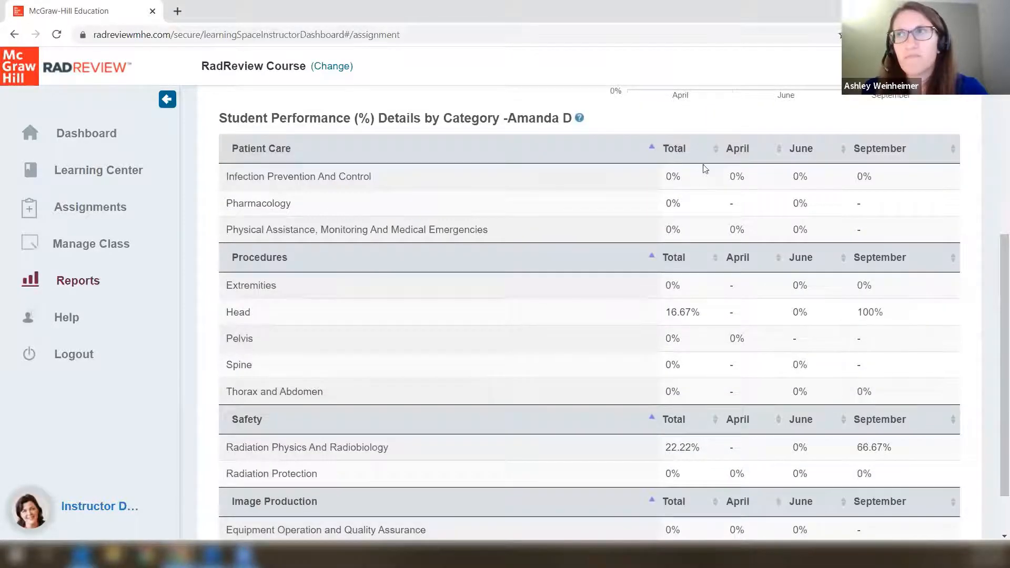
scroll(715, 295, "down", 1)
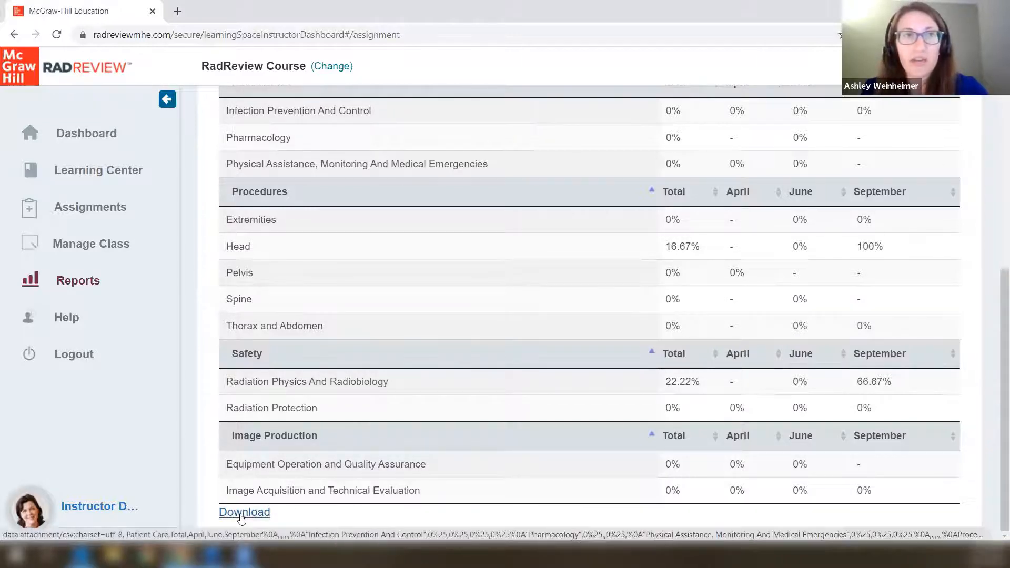
scroll(396, 280, "up", 8)
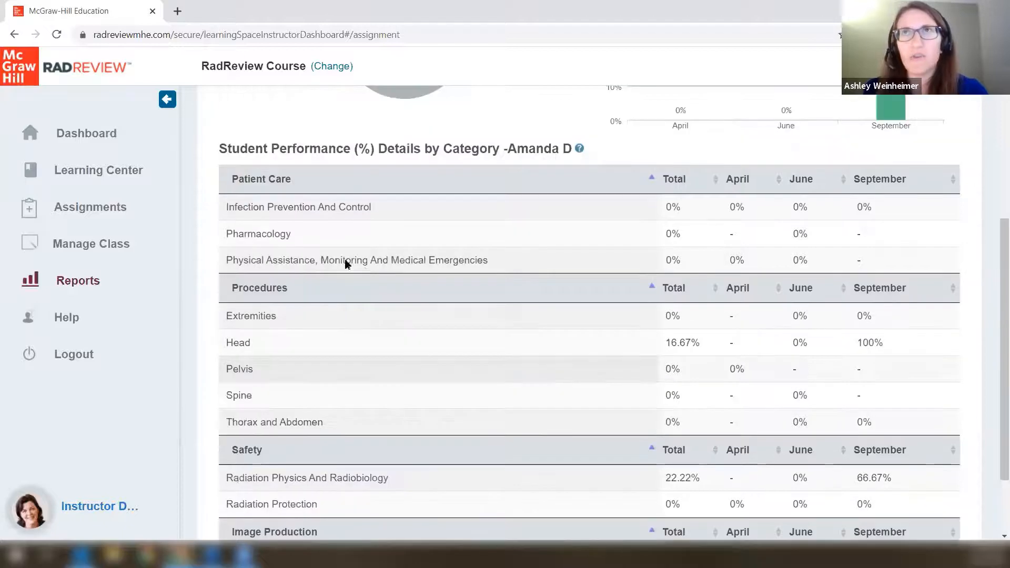
Return to the class performance report and locate the download link below the monthly student table.
left_click(249, 152)
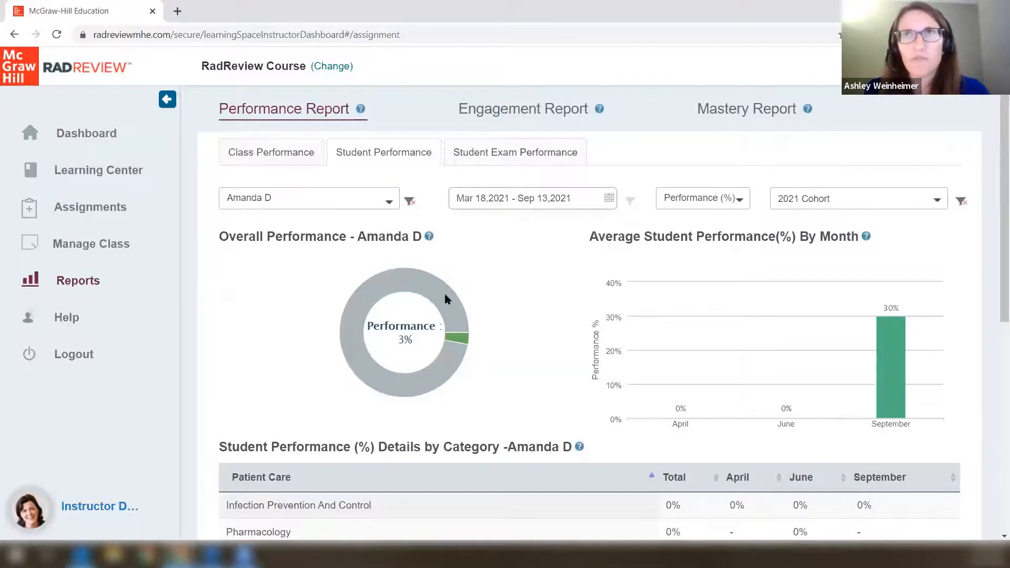
scroll(368, 343, "down", 6)
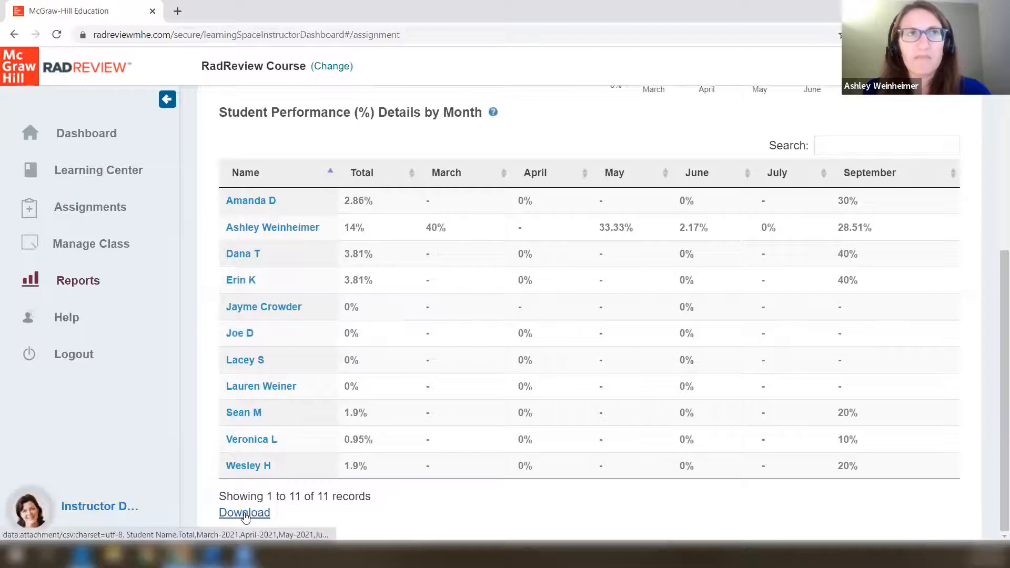
scroll(521, 337, "up", 6)
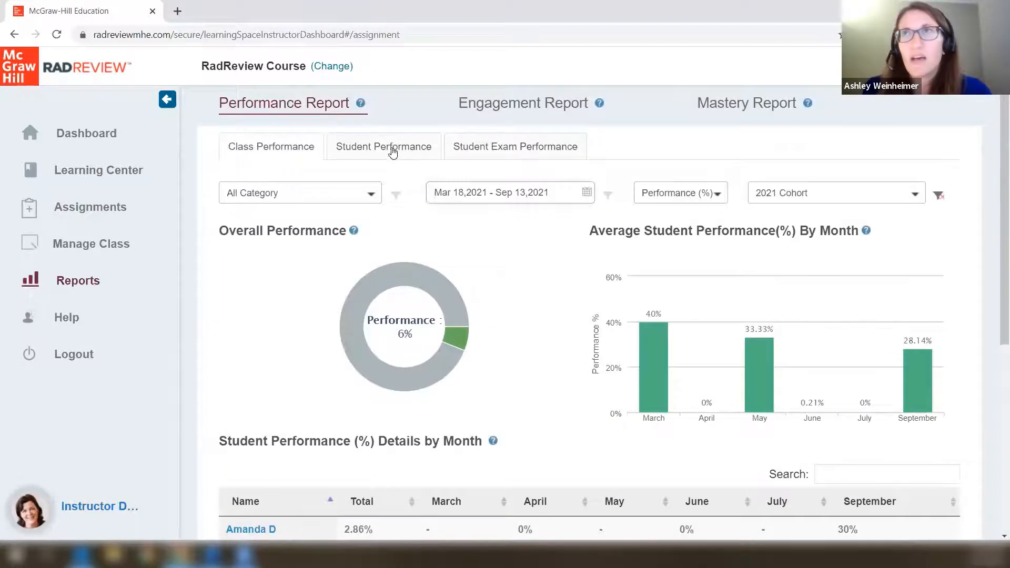
Open the student performance report for All Students and examine the performance details by category.
left_click(389, 149)
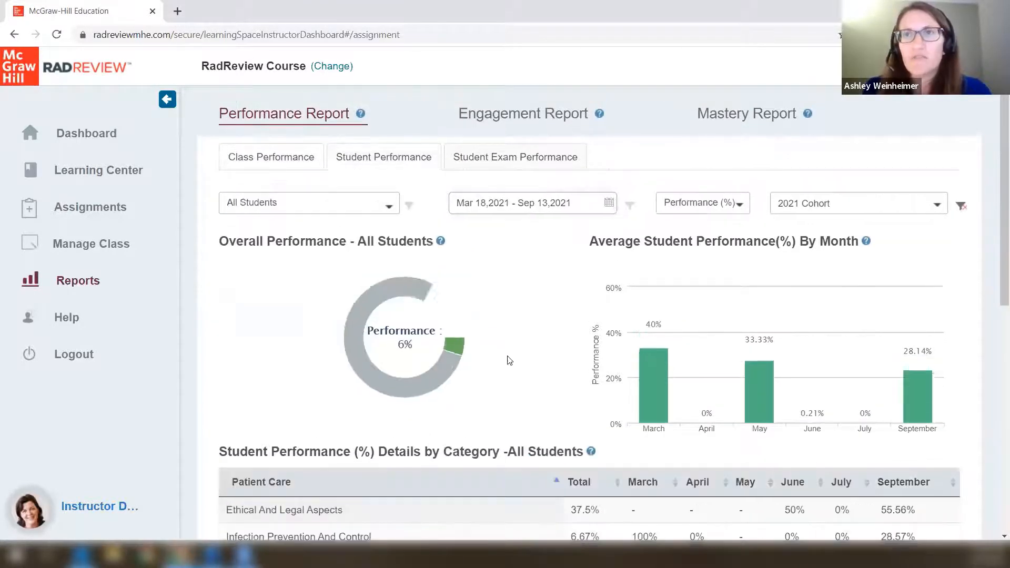
scroll(517, 352, "down", 3)
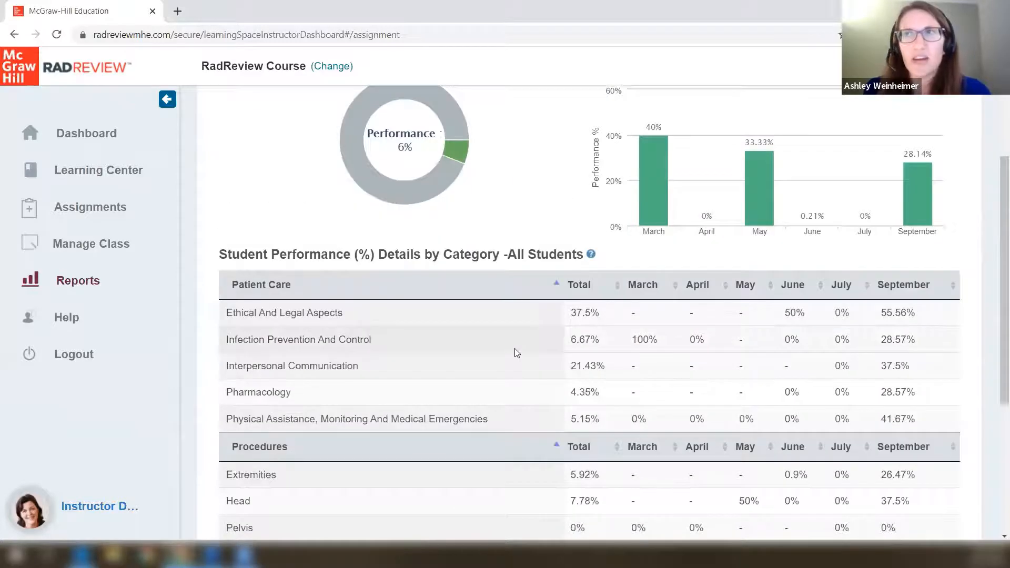
scroll(514, 341, "down", 3)
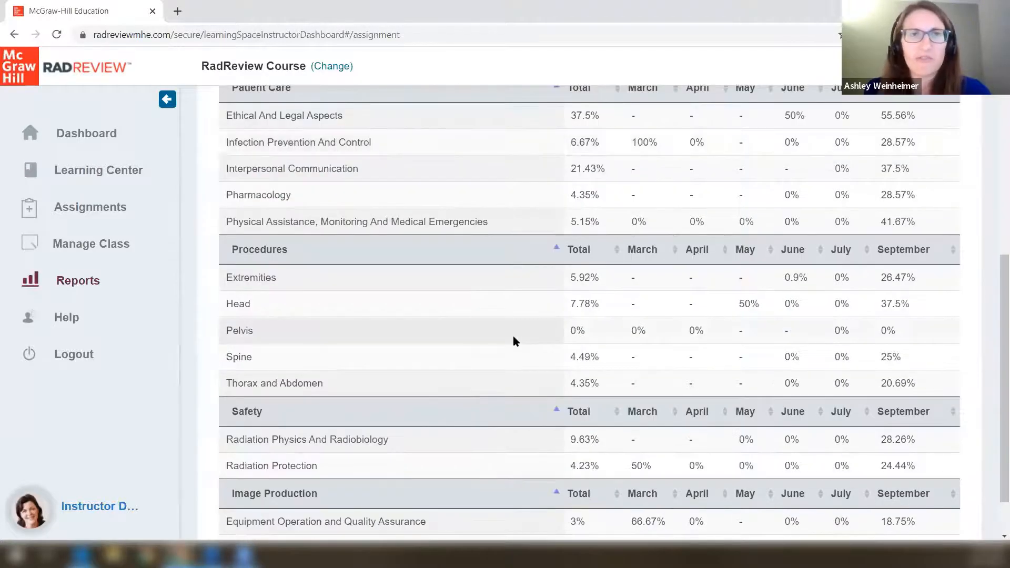
Filter the student performance report to the fourth listed student and examine the performance details by category.
scroll(509, 333, "up", 6)
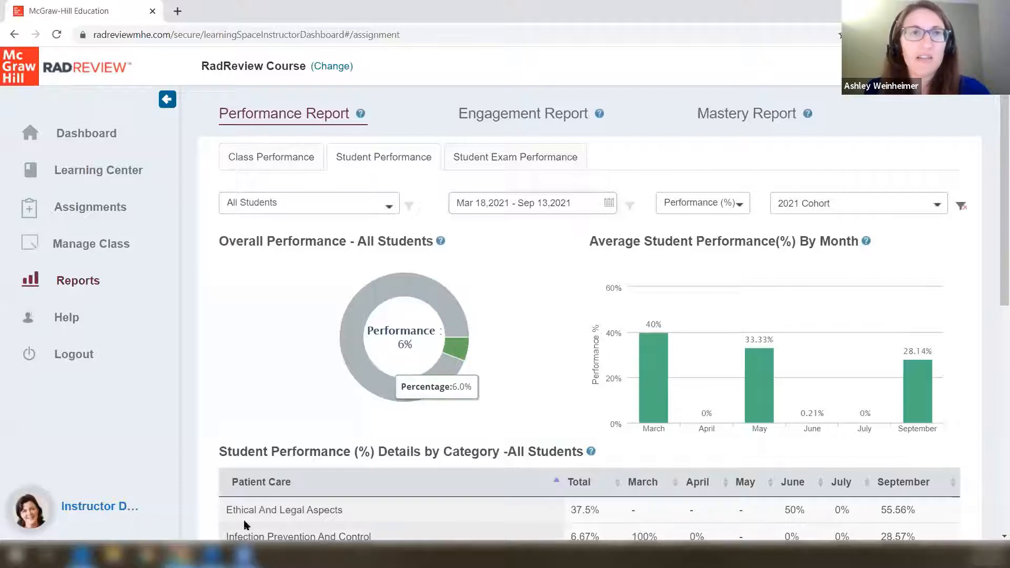
left_click(332, 205)
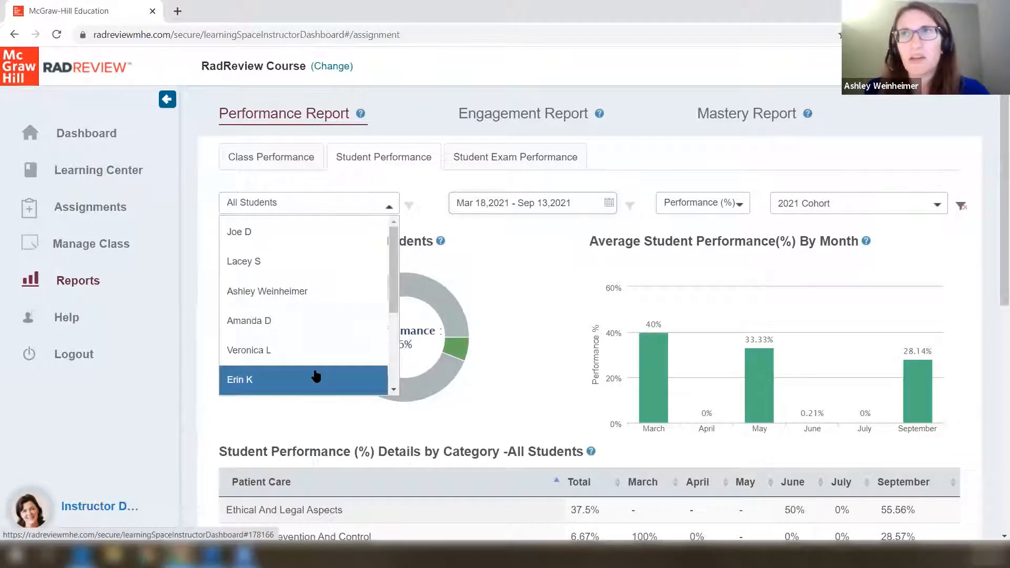
left_click(313, 322)
scroll(420, 375, "down", 3)
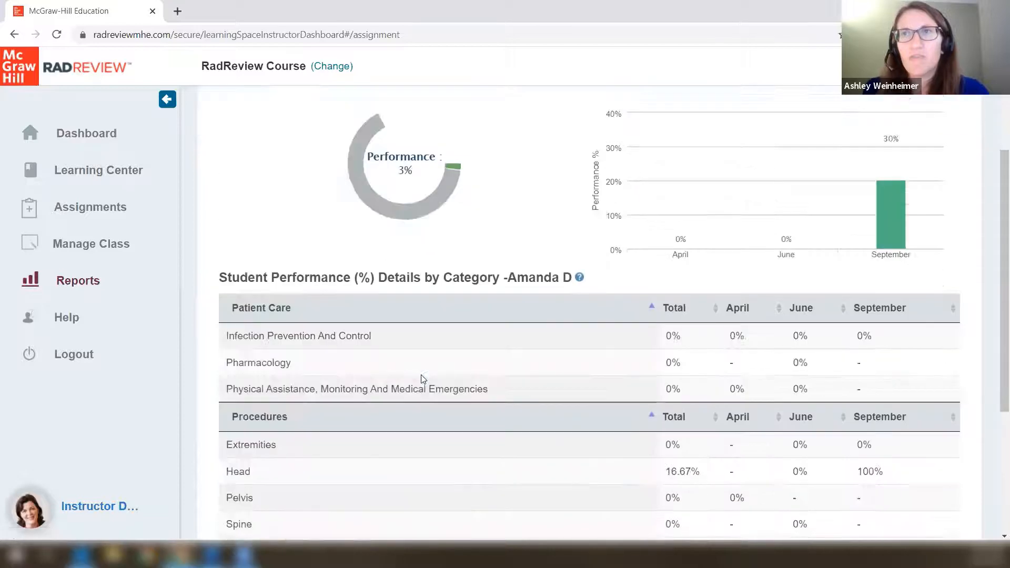
scroll(420, 374, "down", 3)
scroll(421, 375, "up", 6)
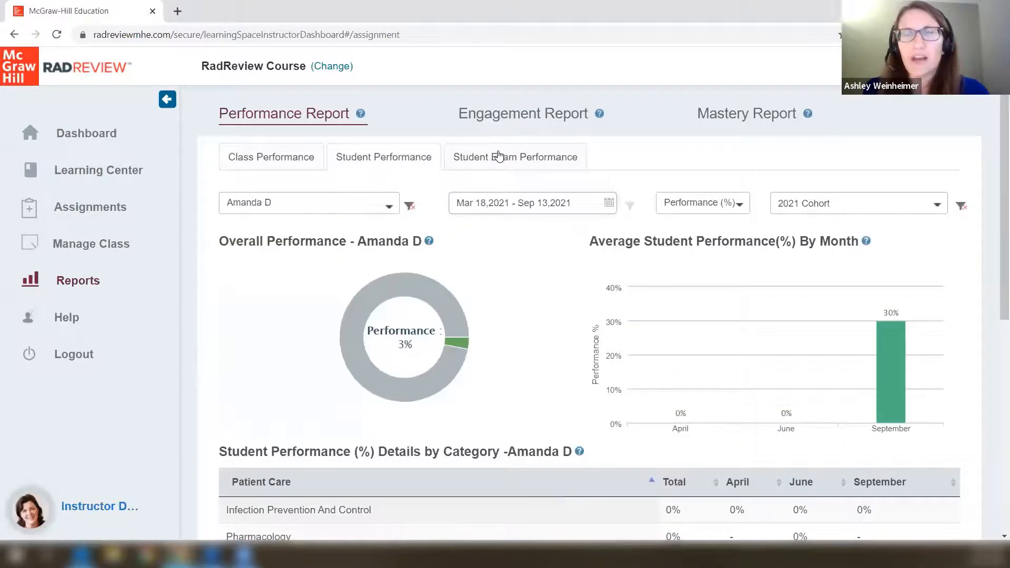
Open the student exam performance report for All Students and examine the overall performance and peer comparison charts.
left_click(499, 165)
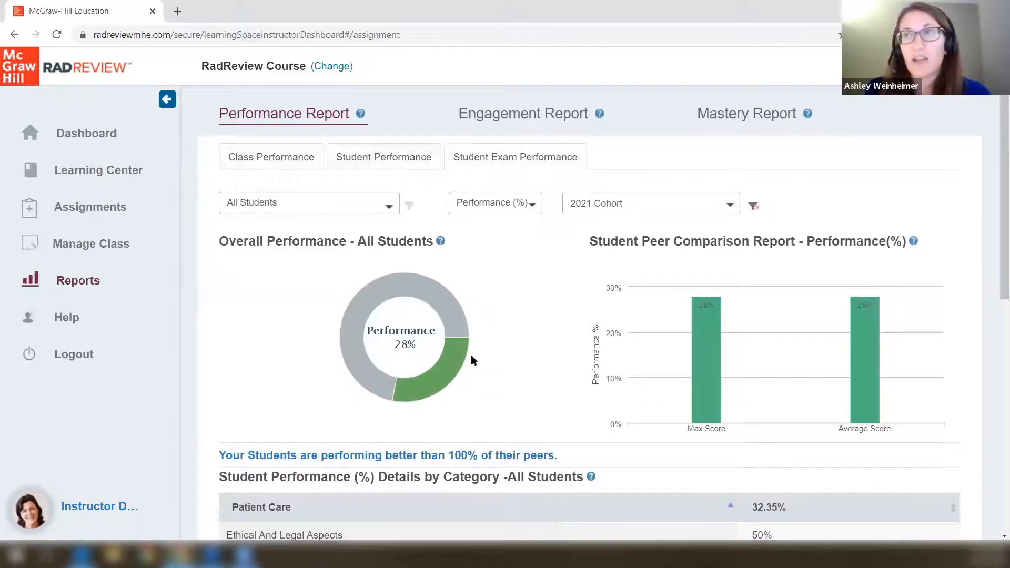
mouse_move(438, 357)
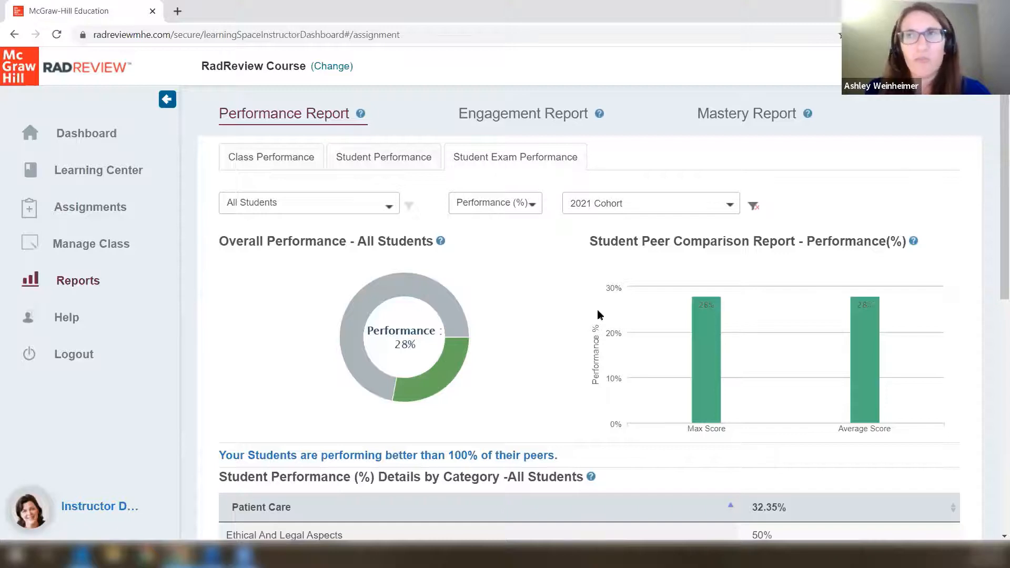
scroll(598, 315, "down", 3)
scroll(601, 316, "up", 3)
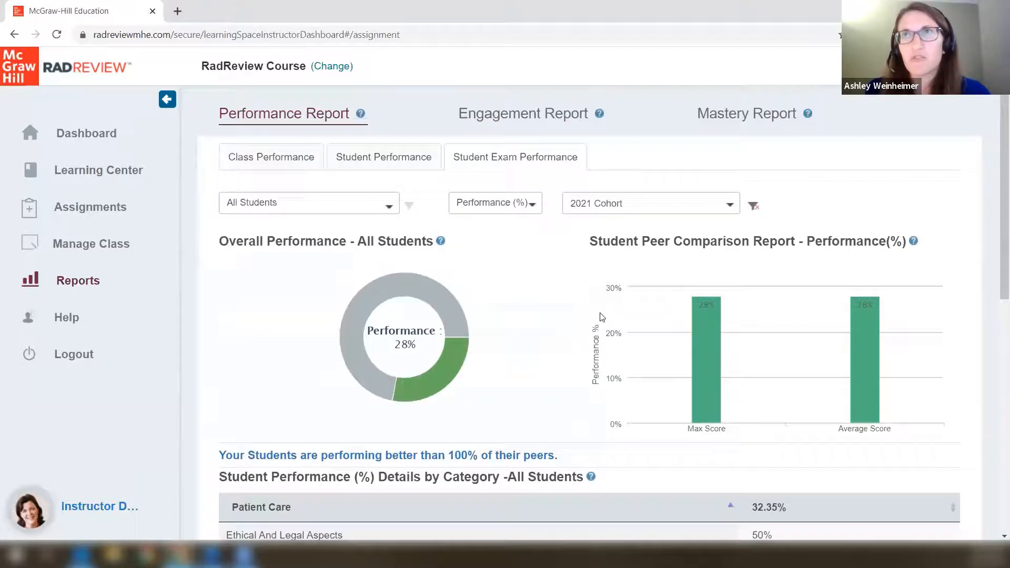
Filter the exam performance report to the third listed student and examine the category details down to the download link.
left_click(313, 203)
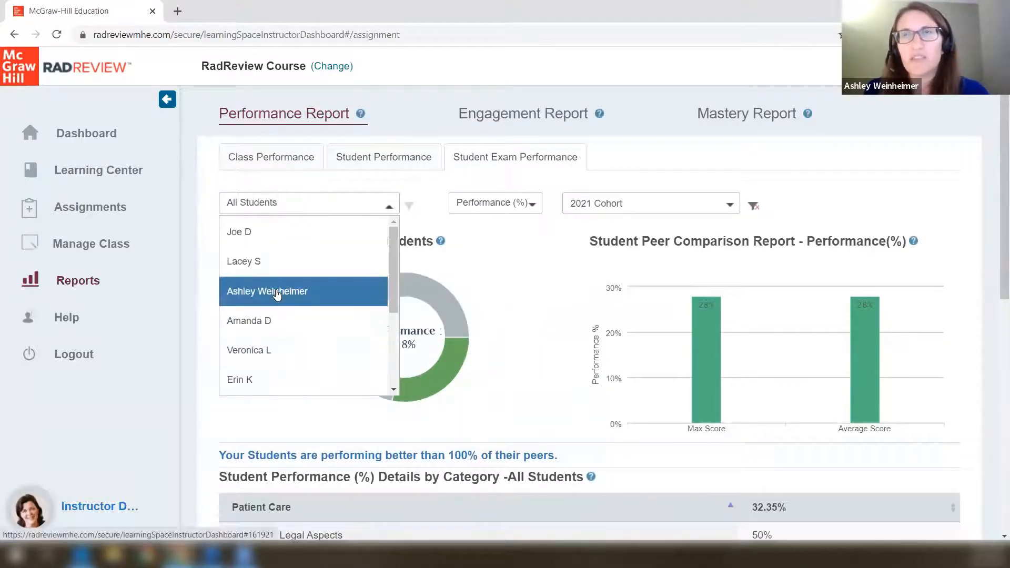
left_click(277, 292)
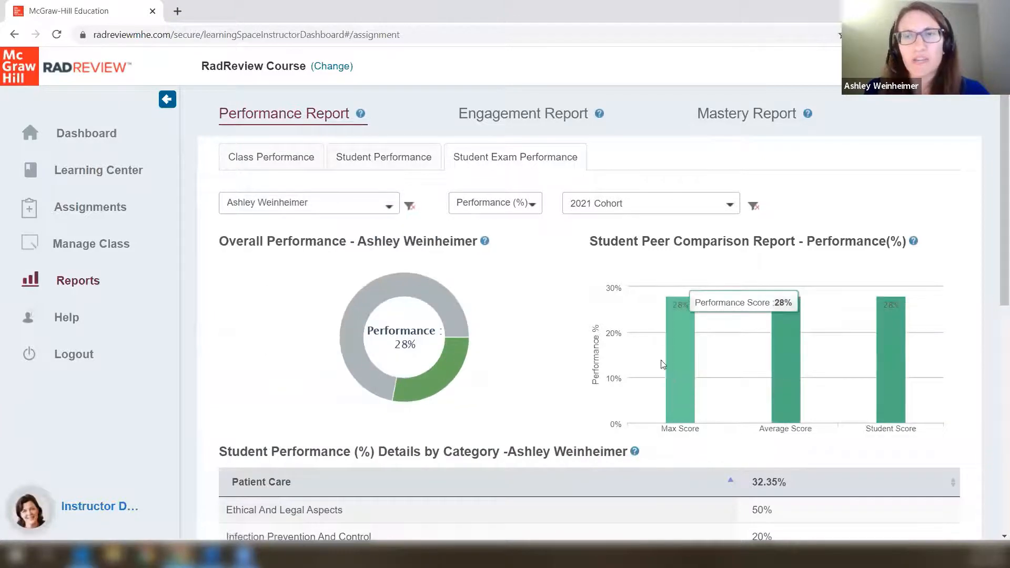
scroll(657, 357, "down", 9)
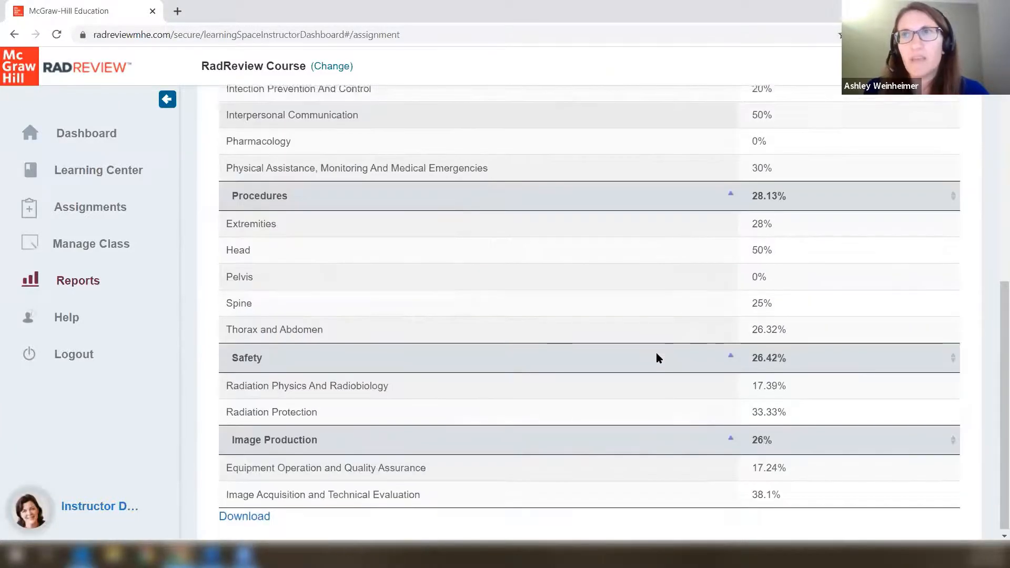
scroll(655, 353, "up", 10)
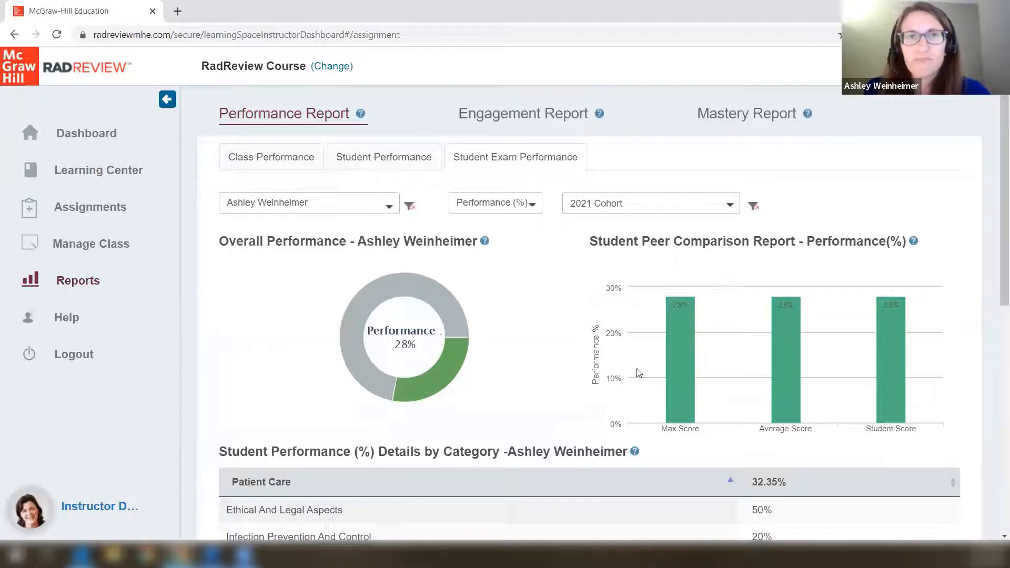
Switch the student's exam performance report to Raw Score and examine the raw score details by category.
left_click(487, 204)
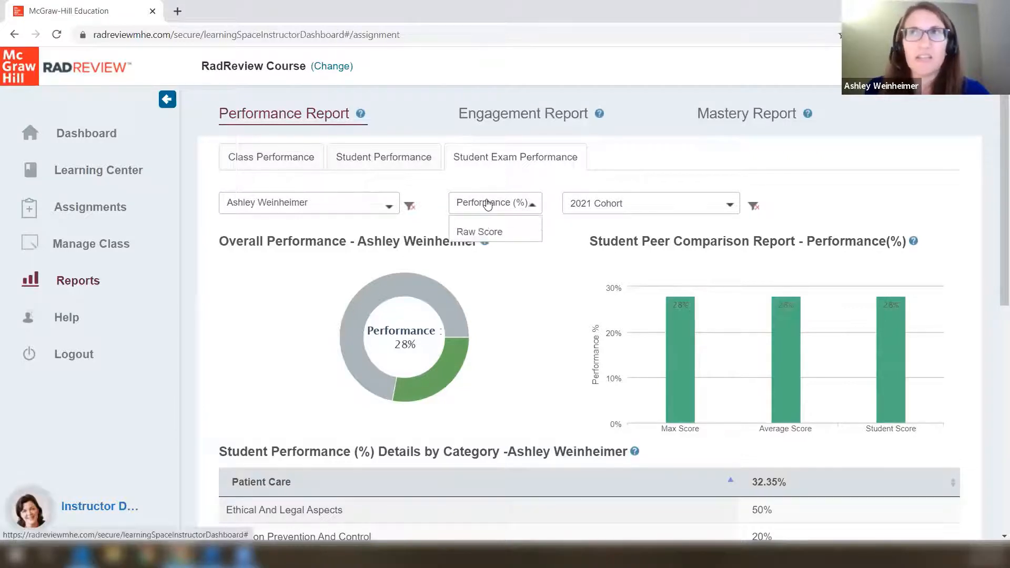
left_click(506, 231)
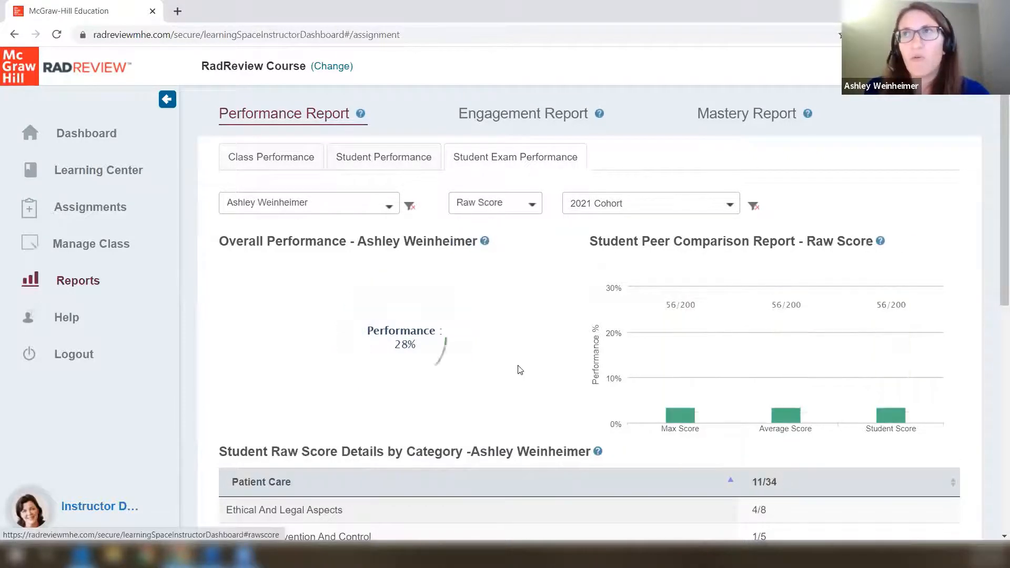
scroll(649, 390, "down", 5)
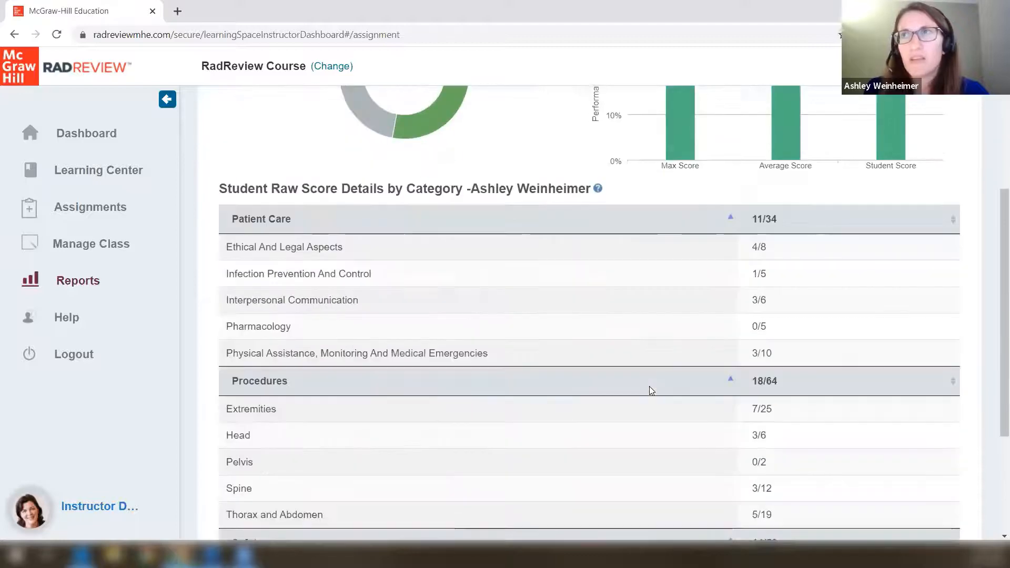
scroll(649, 390, "down", 4)
scroll(649, 390, "up", 9)
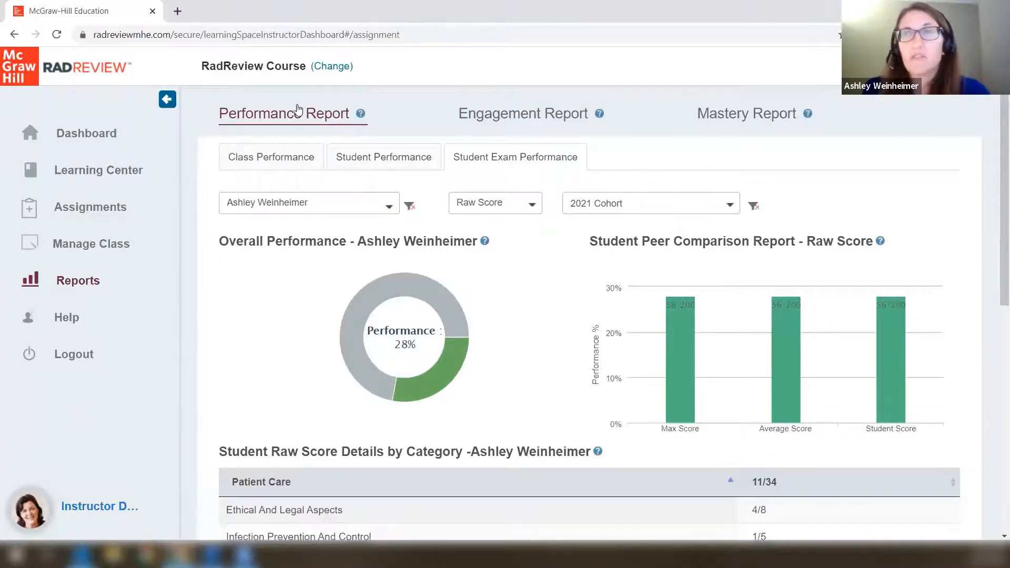
Open the student engagement report and examine the completion summary and the whole performance by students table.
left_click(503, 115)
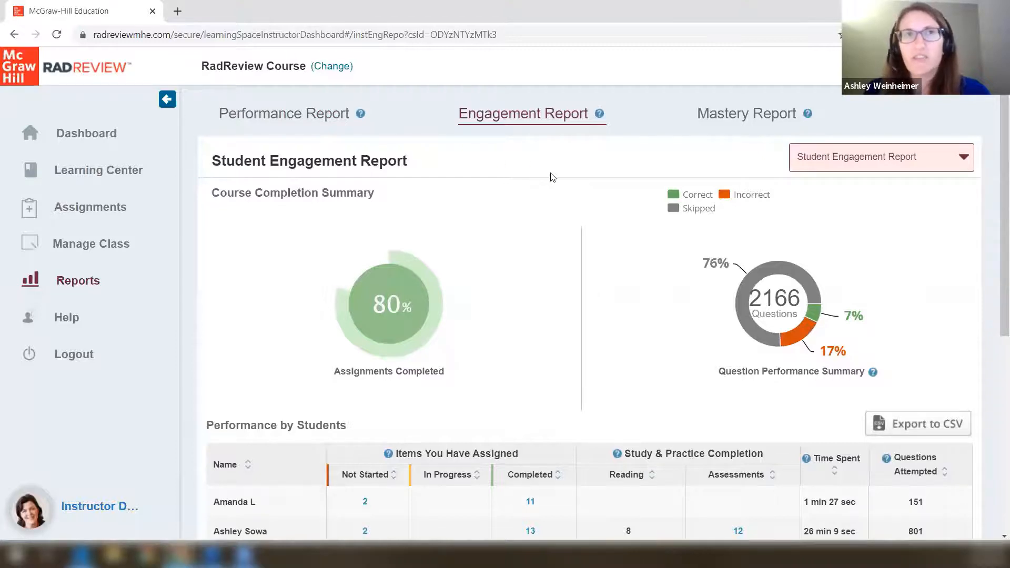
scroll(552, 177, "down", 3)
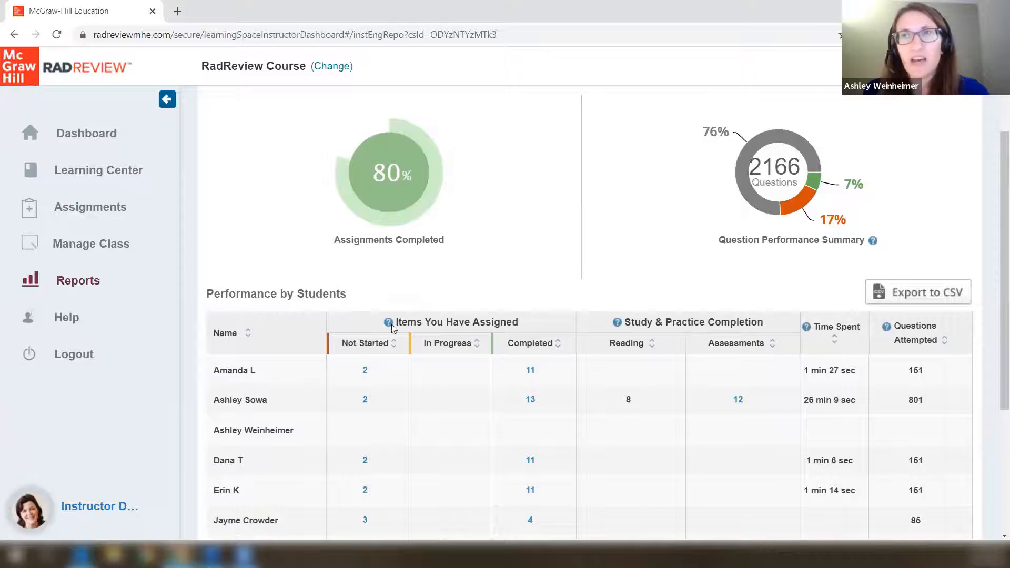
scroll(417, 275, "down", 3)
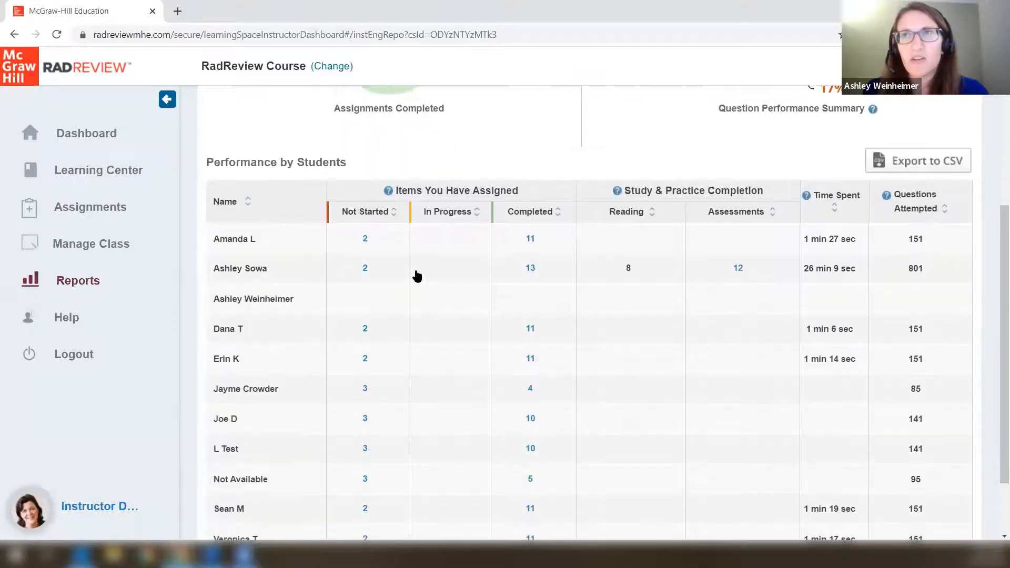
scroll(472, 239, "down", 2)
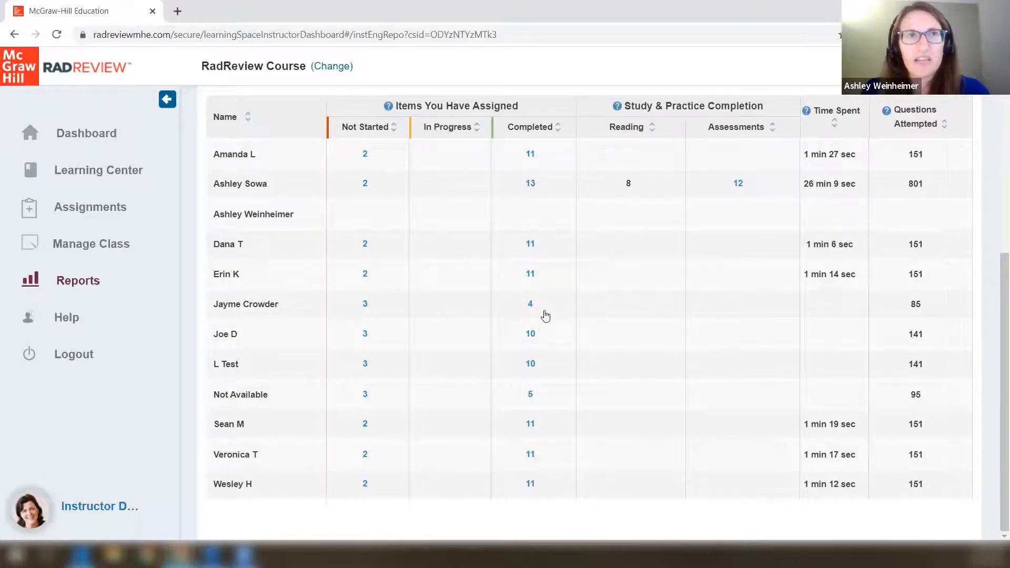
Open the first listed student's not-started items, review the assignment due dates and statuses, and return to the engagement report.
left_click(365, 157)
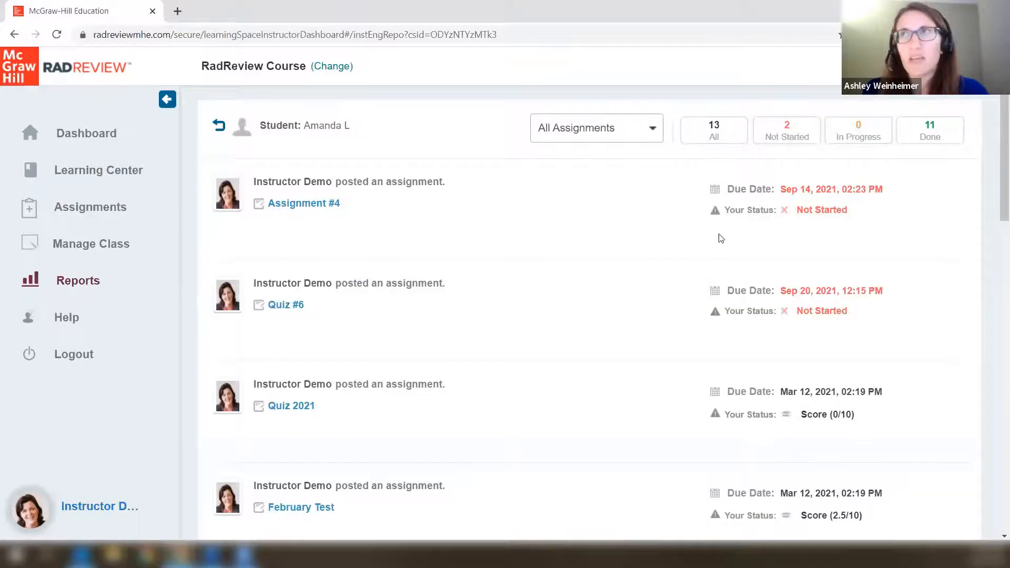
scroll(502, 217, "down", 3)
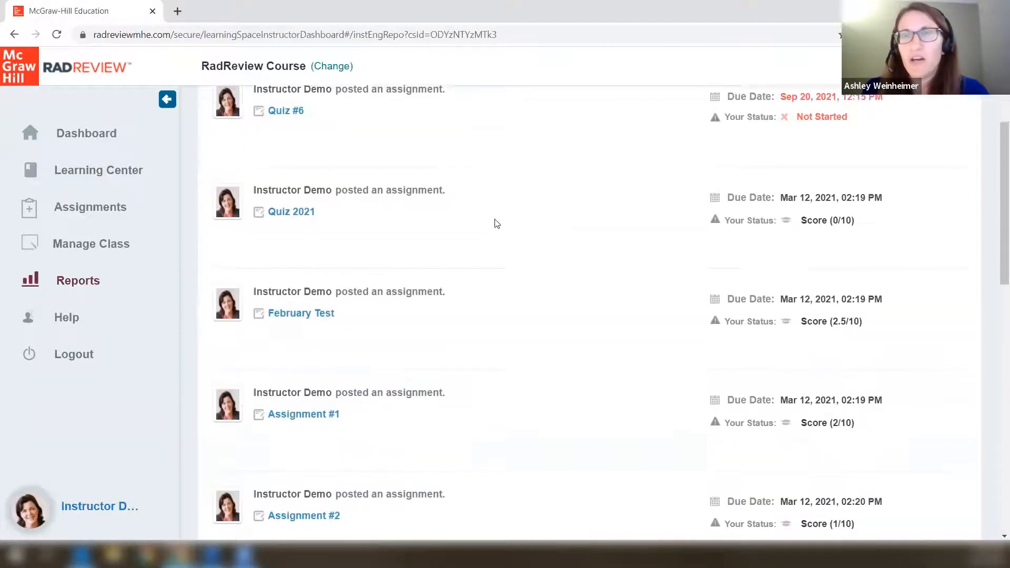
scroll(951, 299, "down", 1)
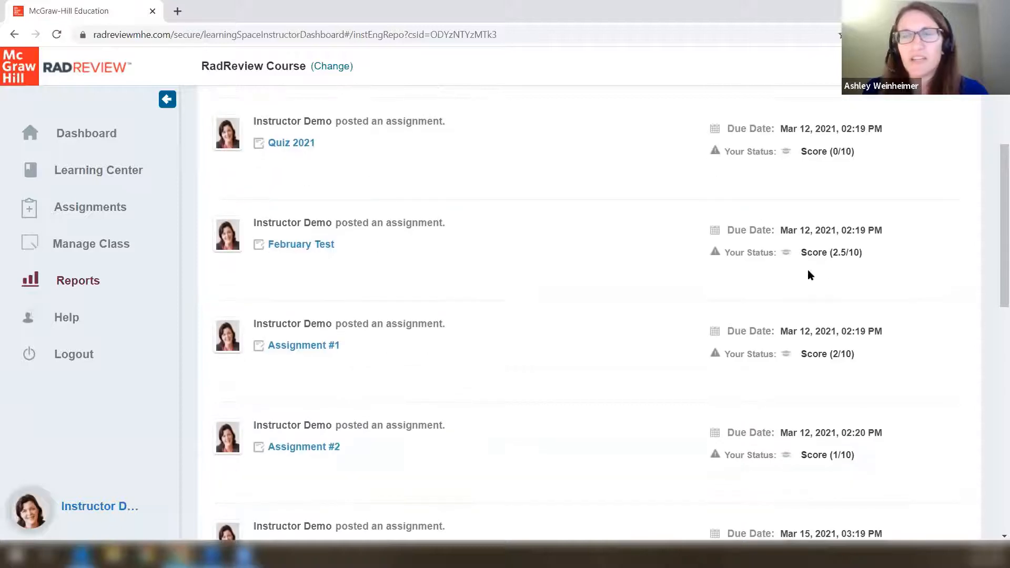
scroll(640, 276, "up", 4)
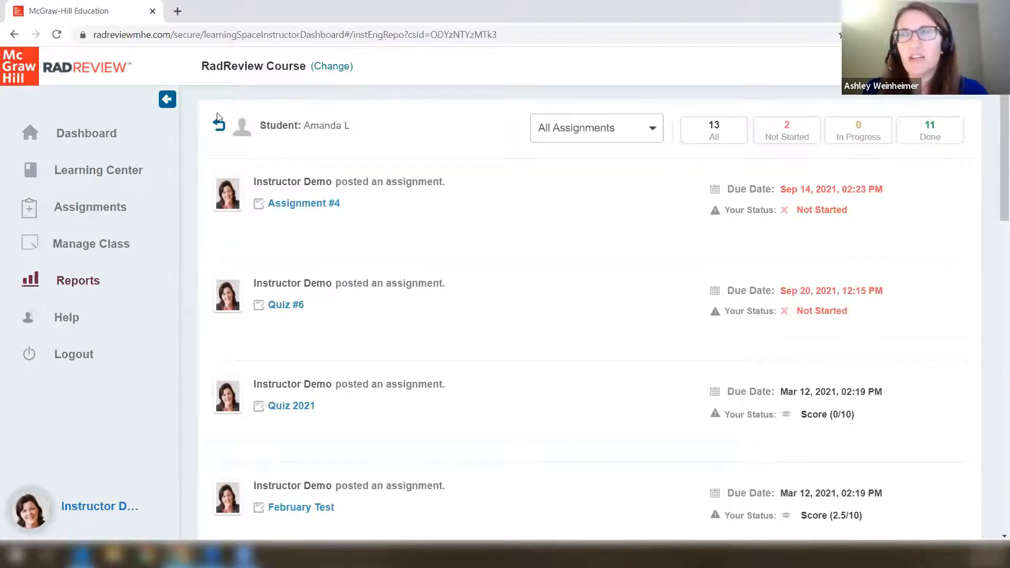
left_click(219, 129)
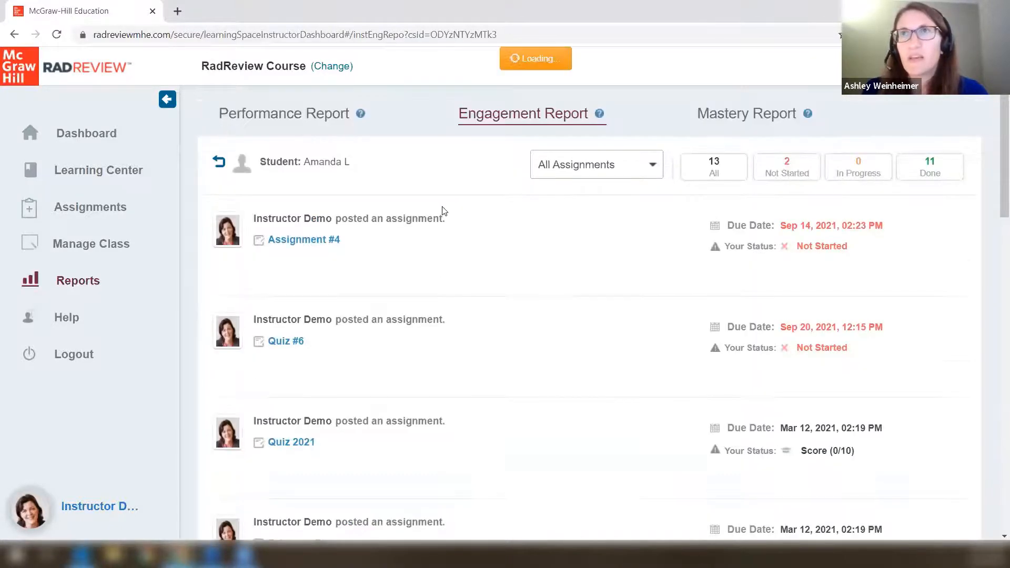
Open the second listed student's study and practice assessments from the engagement table, review the quiz list, and return to the report.
scroll(435, 487, "down", 1)
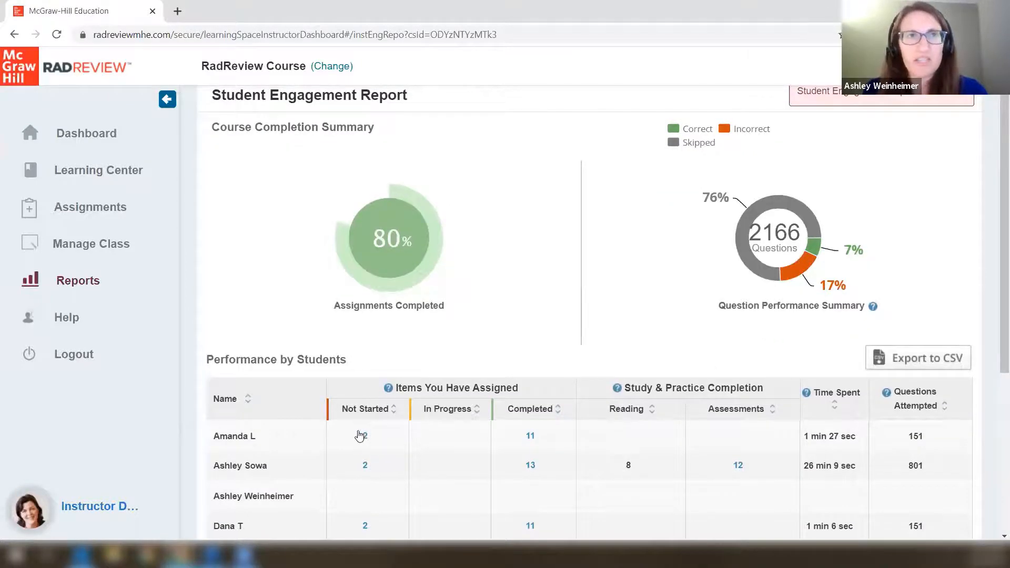
scroll(670, 315, "down", 2)
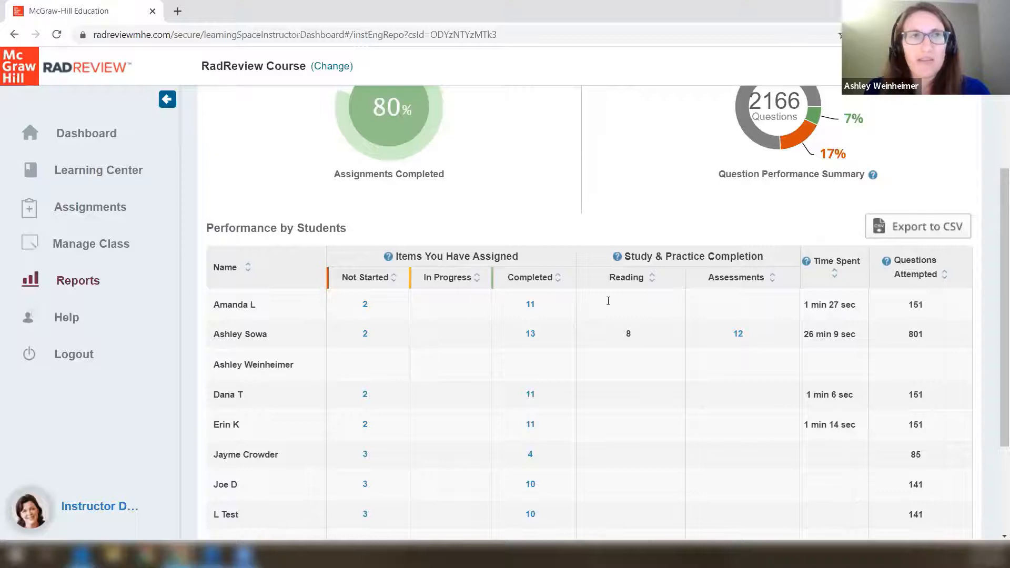
scroll(655, 323, "down", 3)
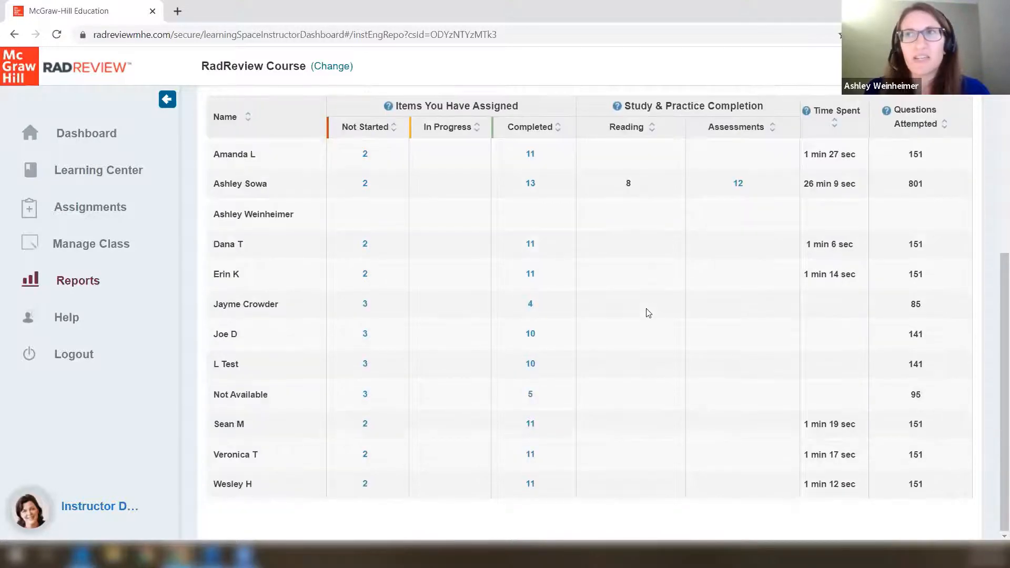
left_click(738, 184)
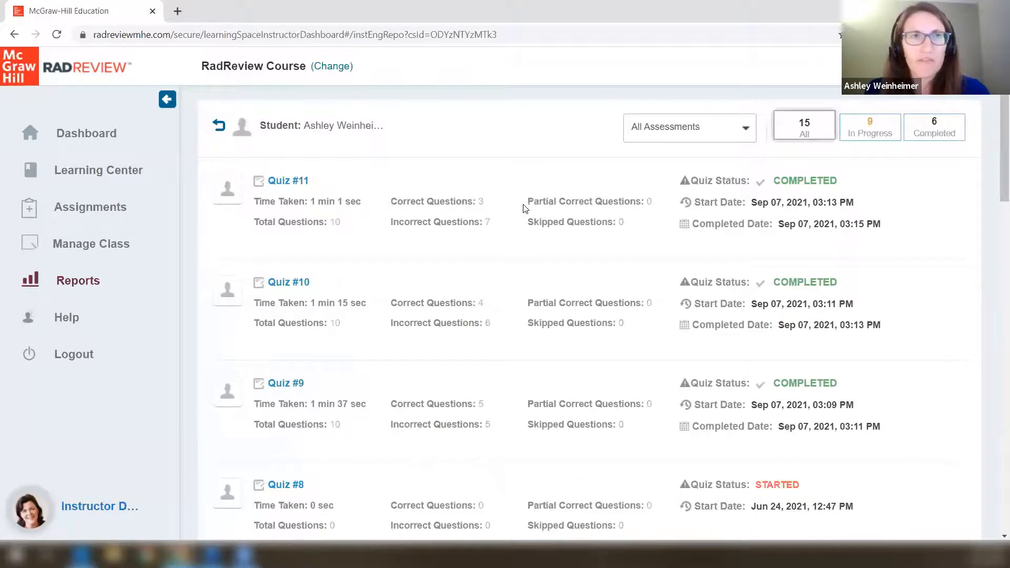
scroll(678, 192, "down", 4)
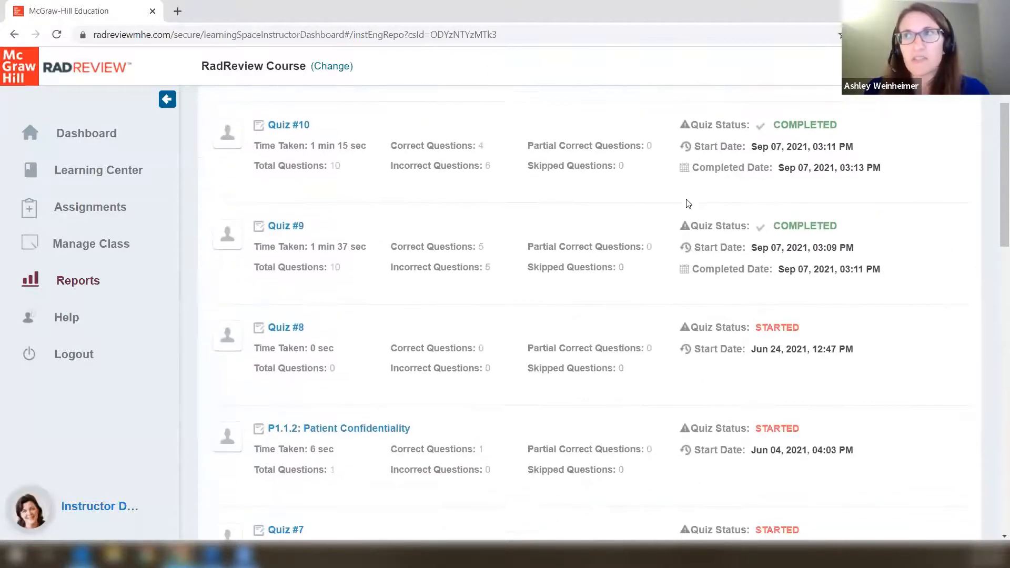
scroll(673, 217, "down", 4)
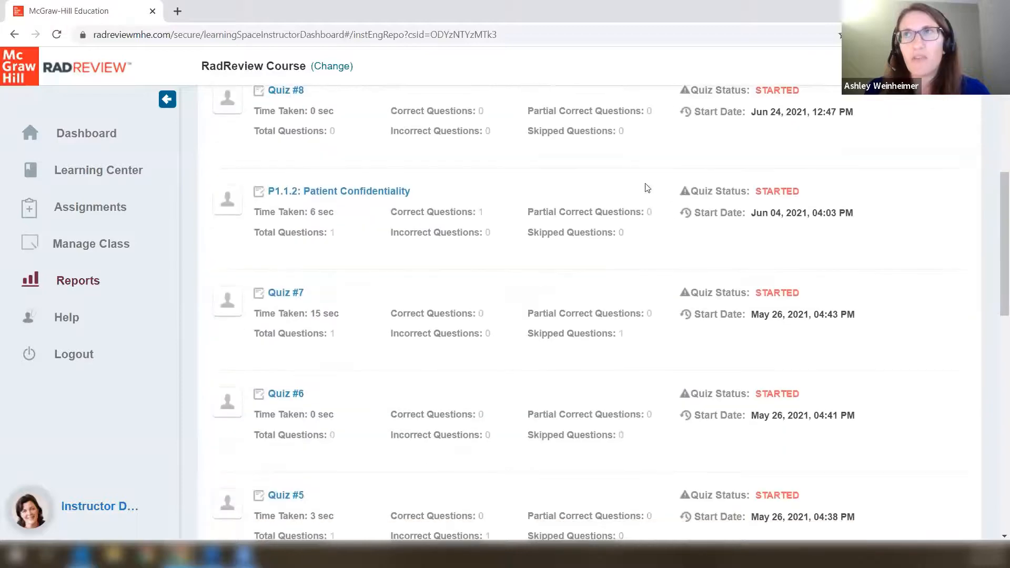
scroll(584, 168, "up", 6)
scroll(576, 191, "up", 1)
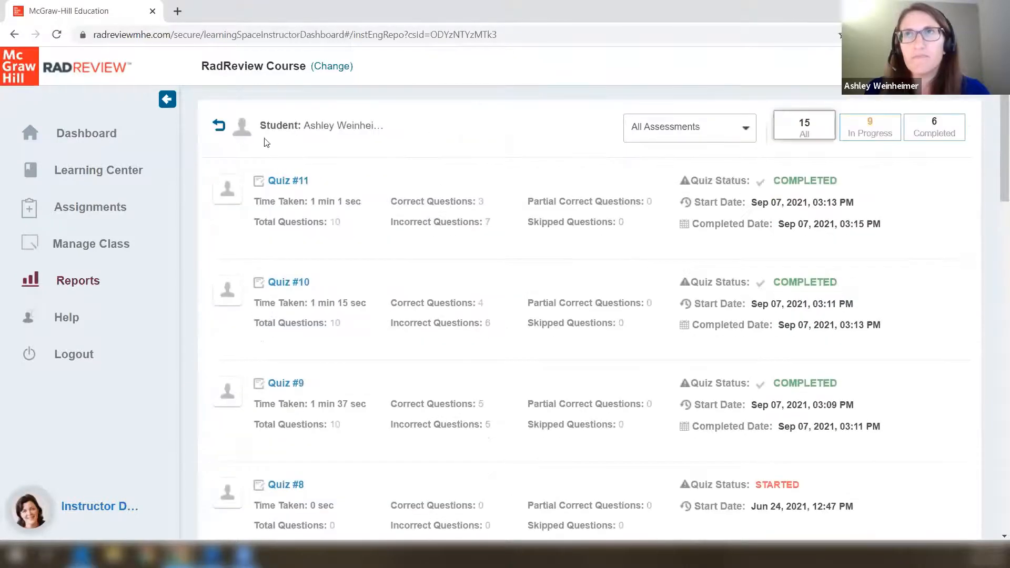
left_click(217, 127)
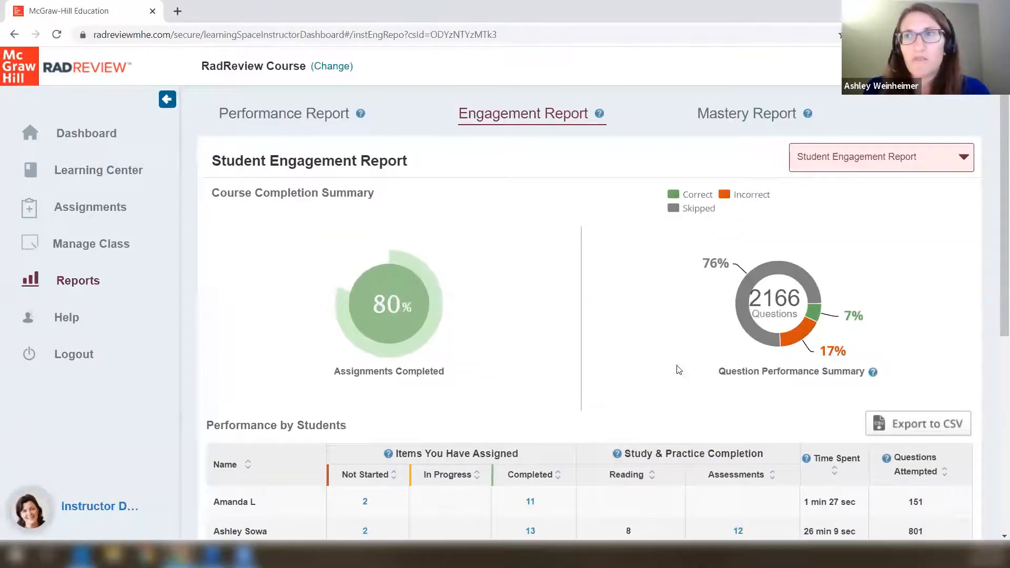
Open a student's assigned items from the engagement table, switch the list to All Assessments and back to All Assignments, and return to the report.
scroll(379, 397, "down", 3)
left_click(365, 371)
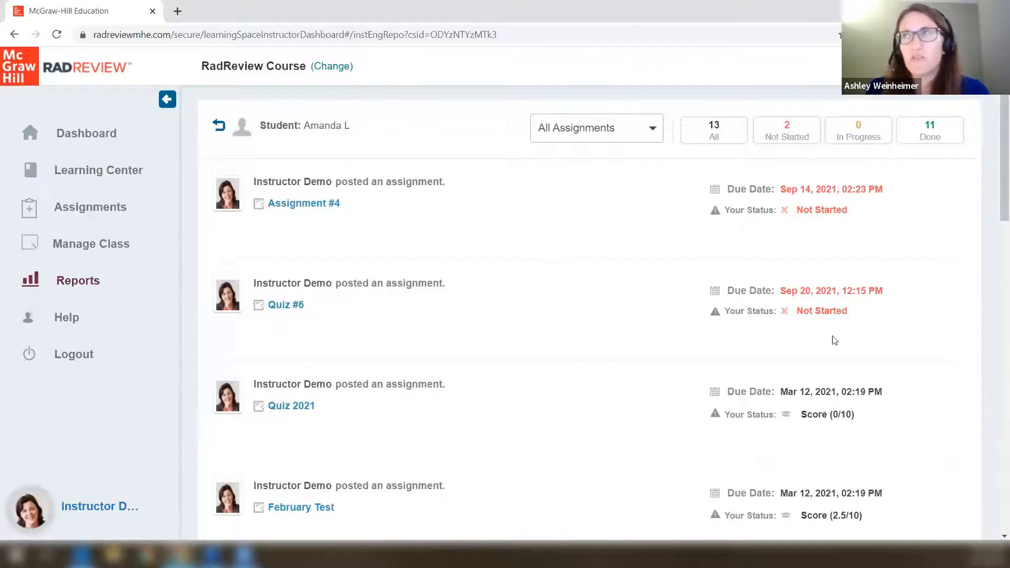
left_click(620, 127)
left_click(588, 153)
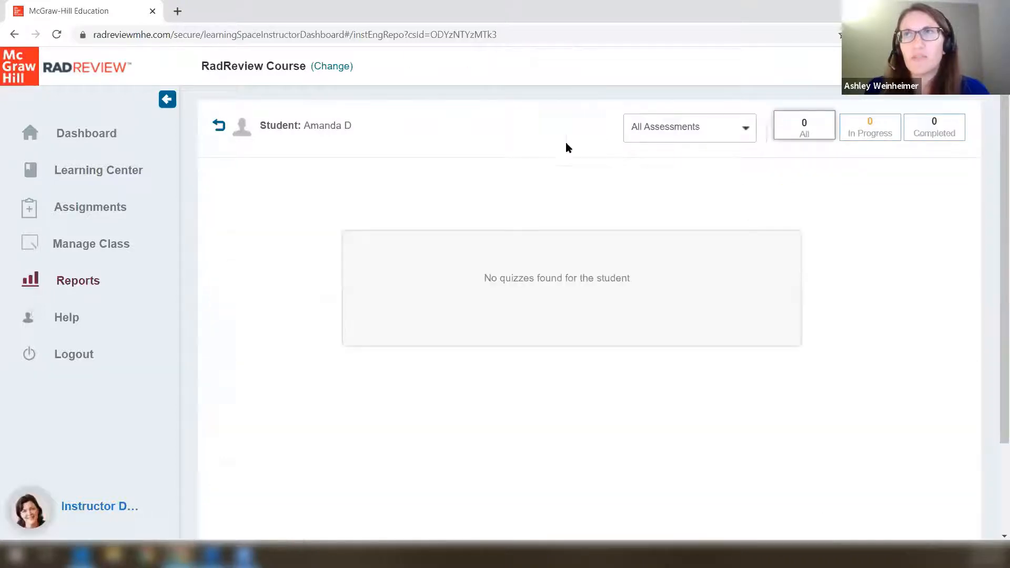
left_click(690, 137)
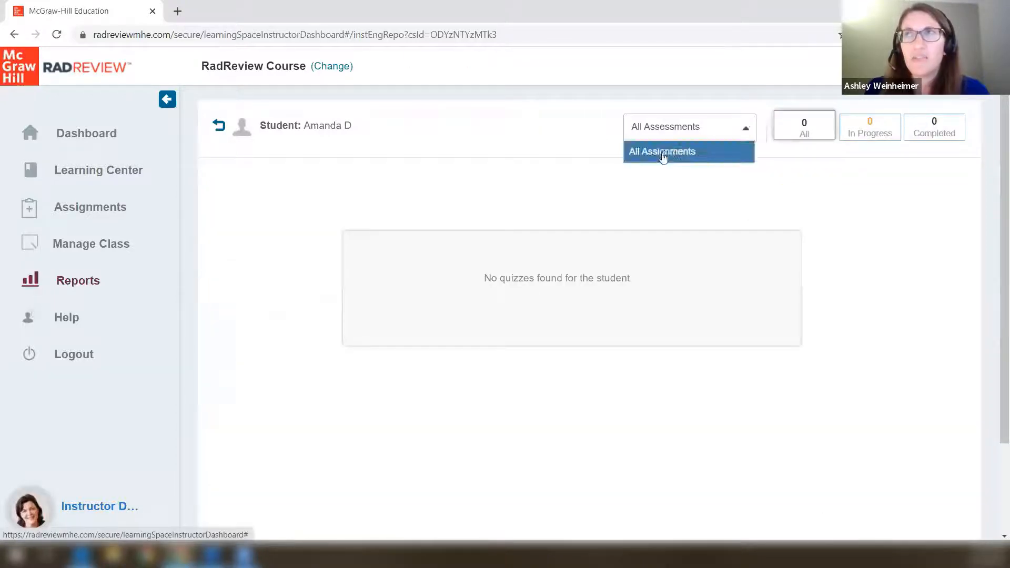
left_click(665, 154)
left_click(218, 128)
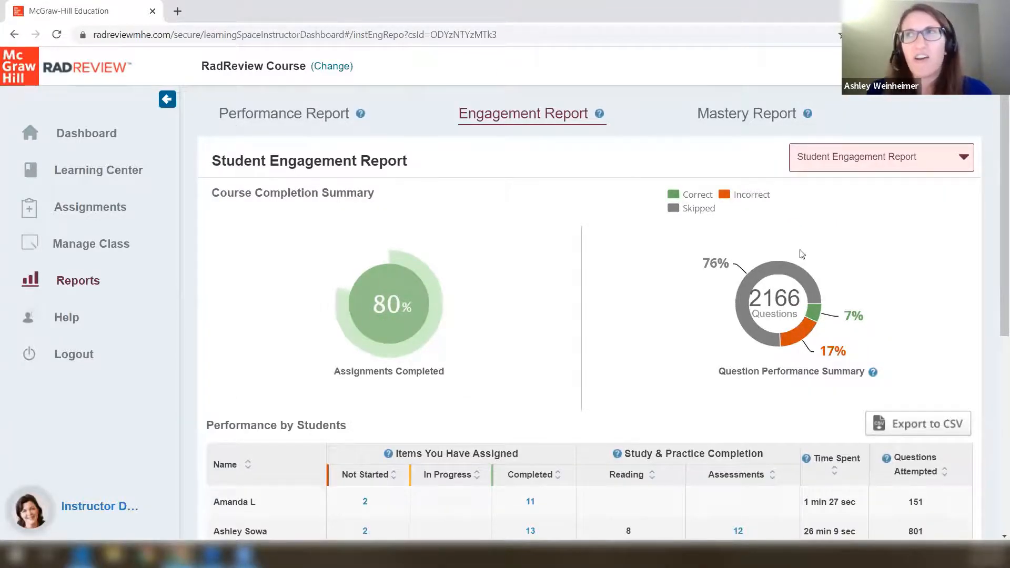
Review the Performance by Students table in the engagement report, including reading, assessments, time spent, questions attempted and the CSV export option.
scroll(806, 266, "down", 3)
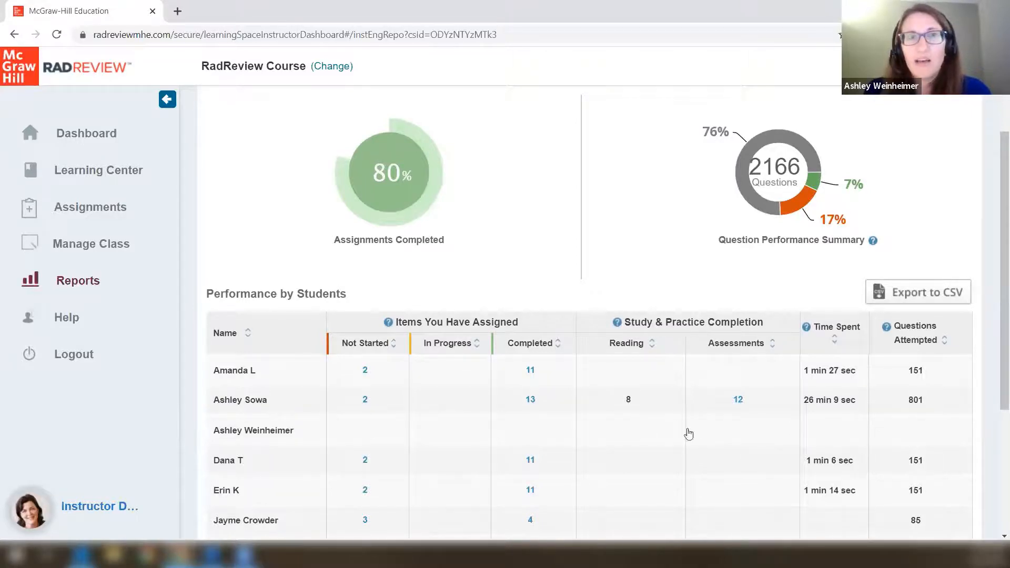
scroll(818, 352, "down", 1)
scroll(822, 352, "down", 1)
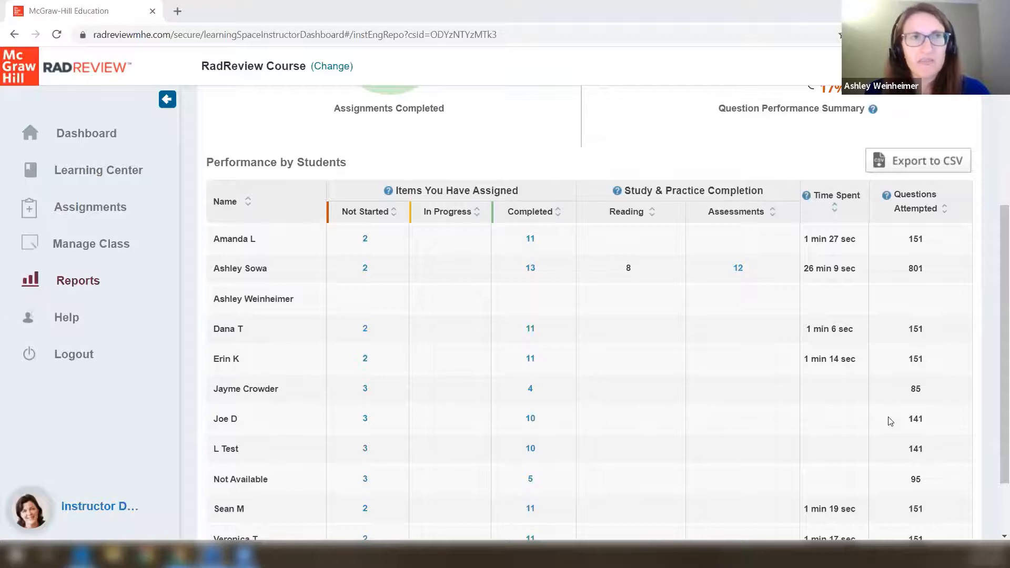
scroll(889, 430, "up", 4)
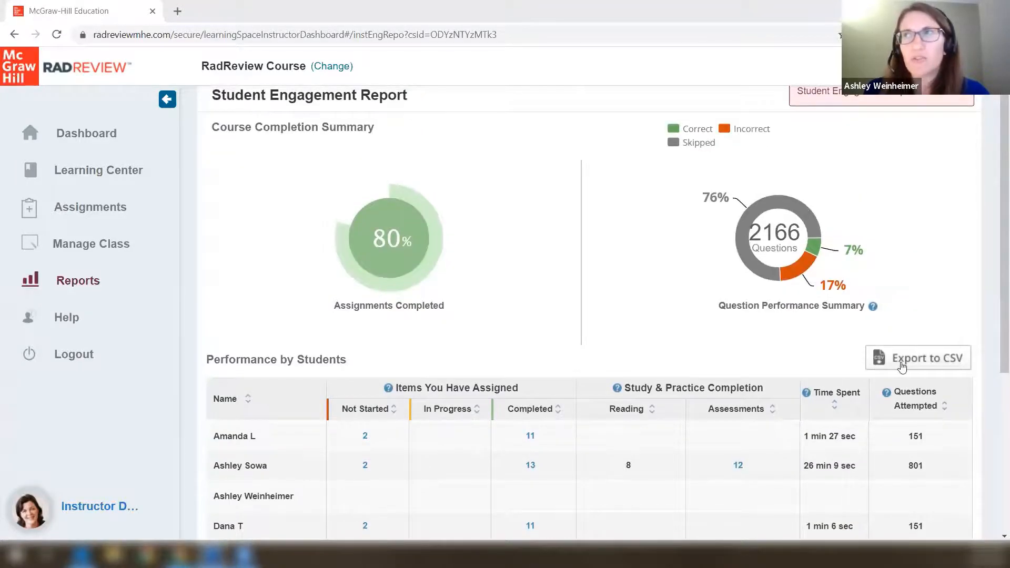
scroll(897, 365, "up", 1)
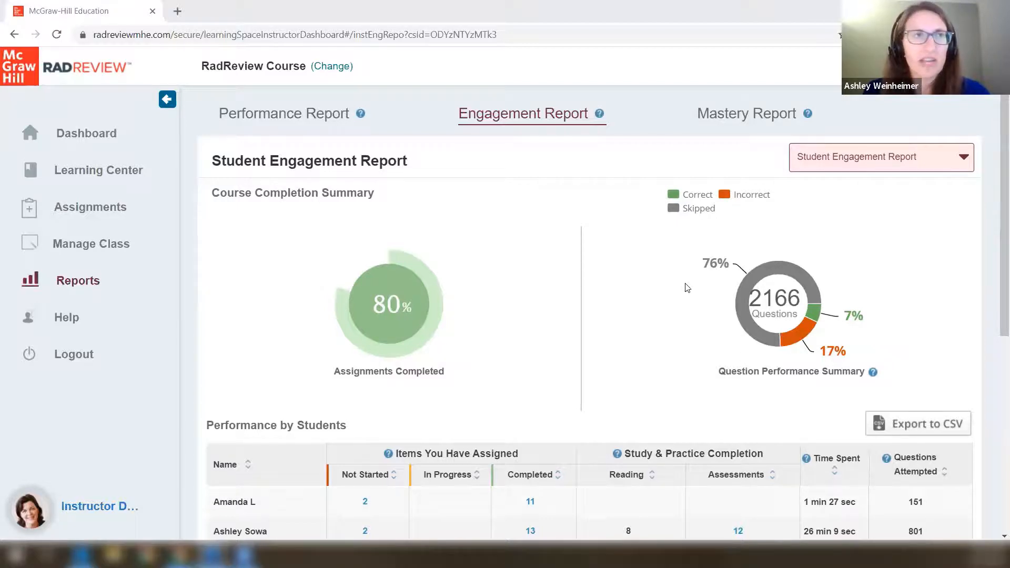
Switch the engagement report to Student Practice Quiz Report and inspect its date range calendar without changing the dates.
left_click(834, 161)
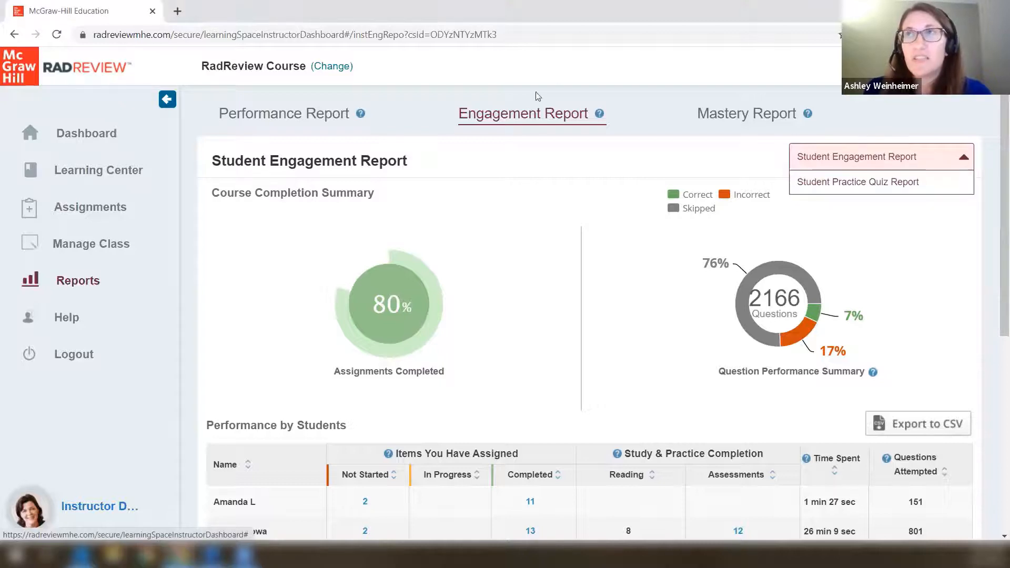
left_click(896, 183)
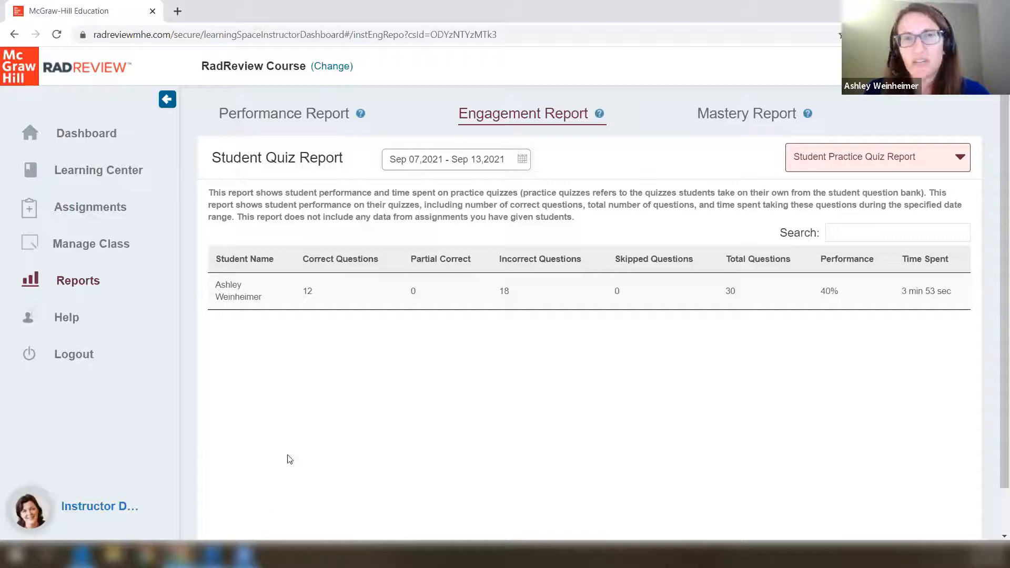
left_click(521, 161)
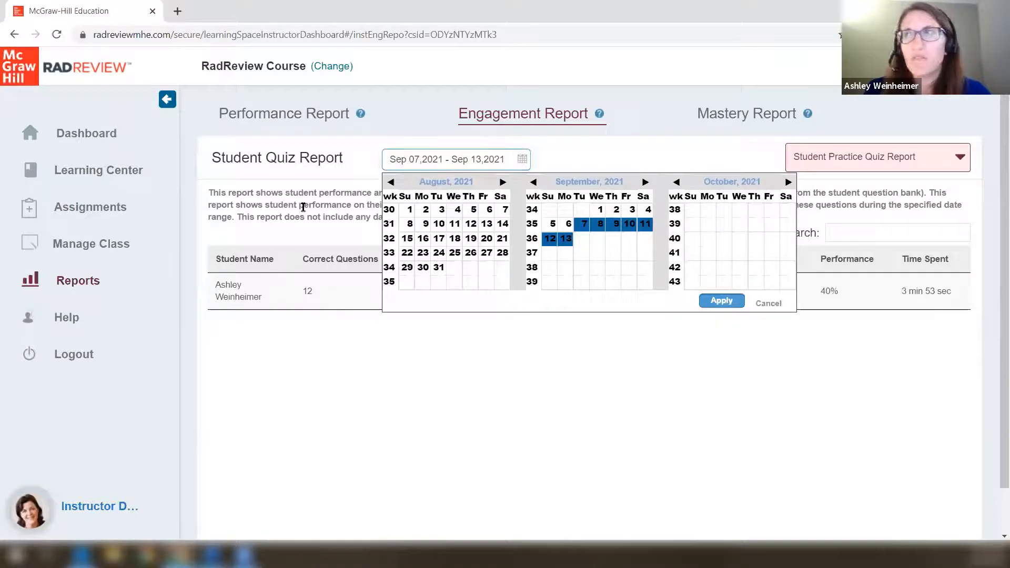
left_click(774, 303)
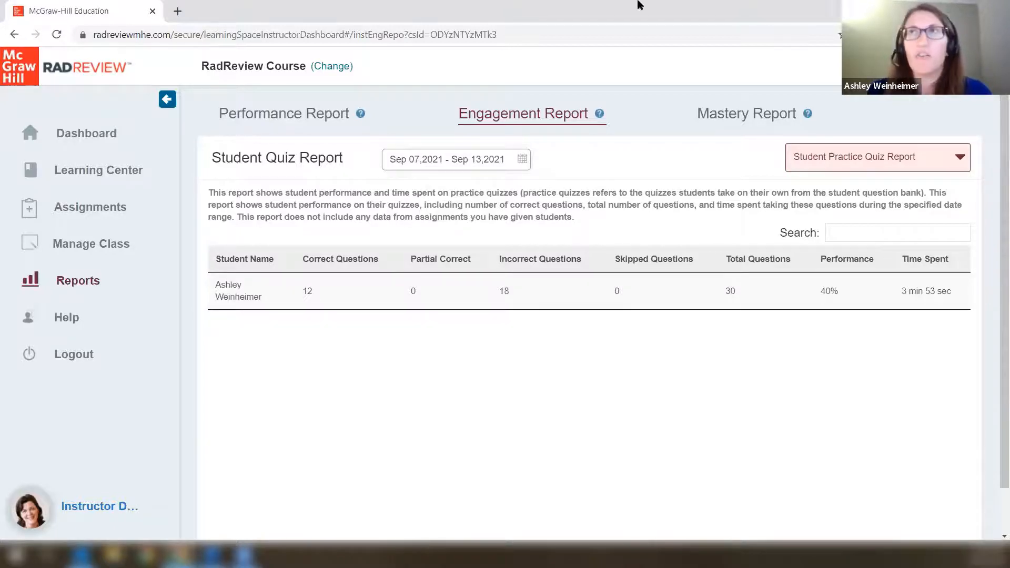
Open the Mastery Report and examine Class Mastery by Categories and the Class Mastery By Students table.
left_click(771, 114)
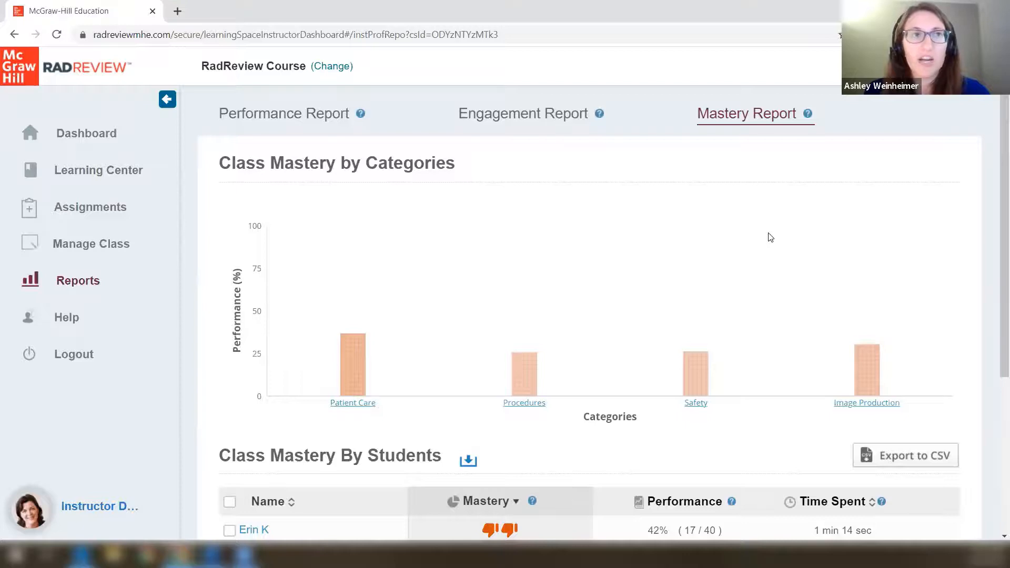
scroll(637, 222, "down", 3)
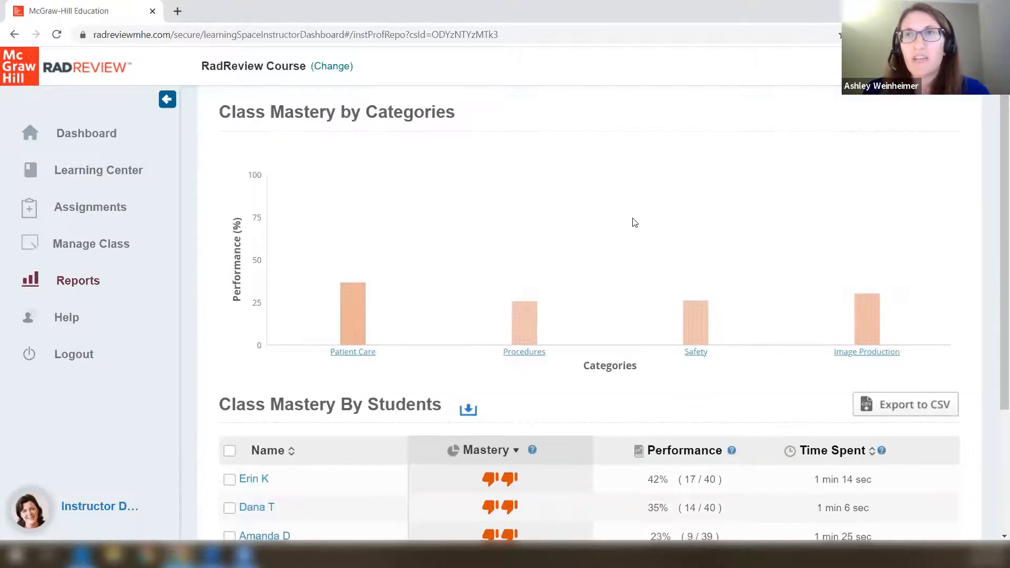
scroll(513, 249, "up", 1)
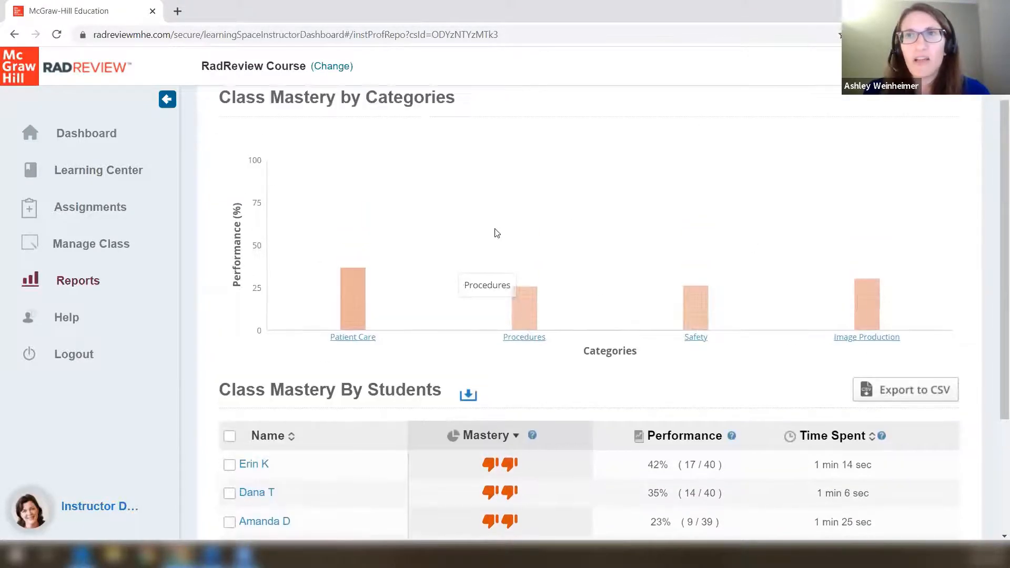
scroll(502, 231, "down", 3)
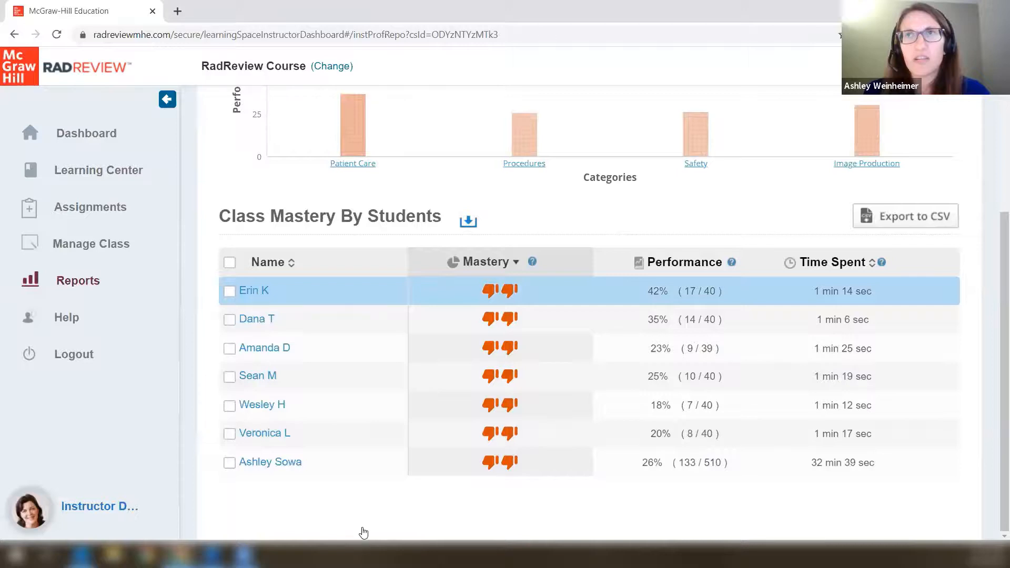
Open the first listed student's mastery details, review the Safety and Image Production topics and category chart, and return to class mastery.
scroll(454, 258, "down", 4)
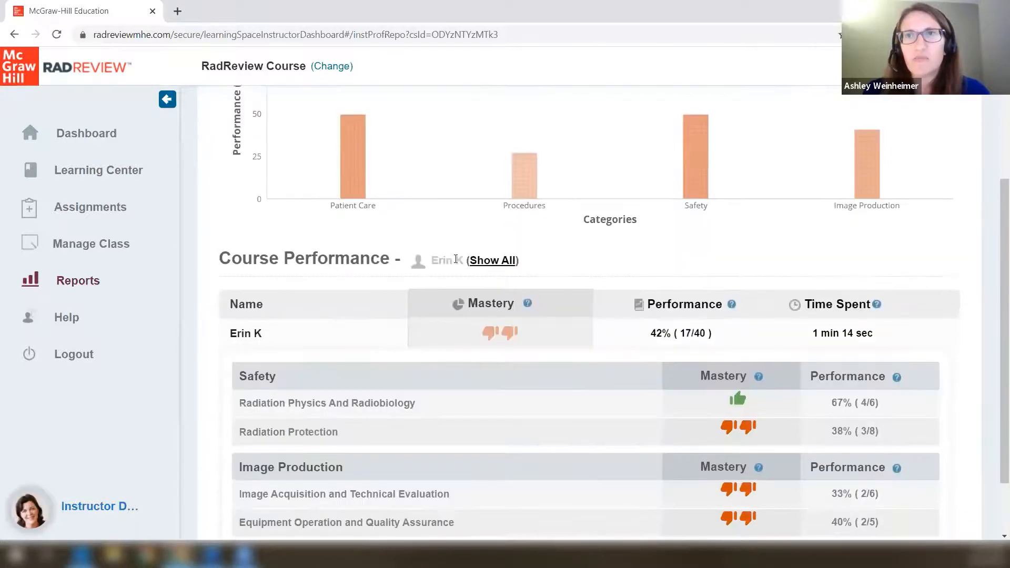
scroll(455, 258, "down", 2)
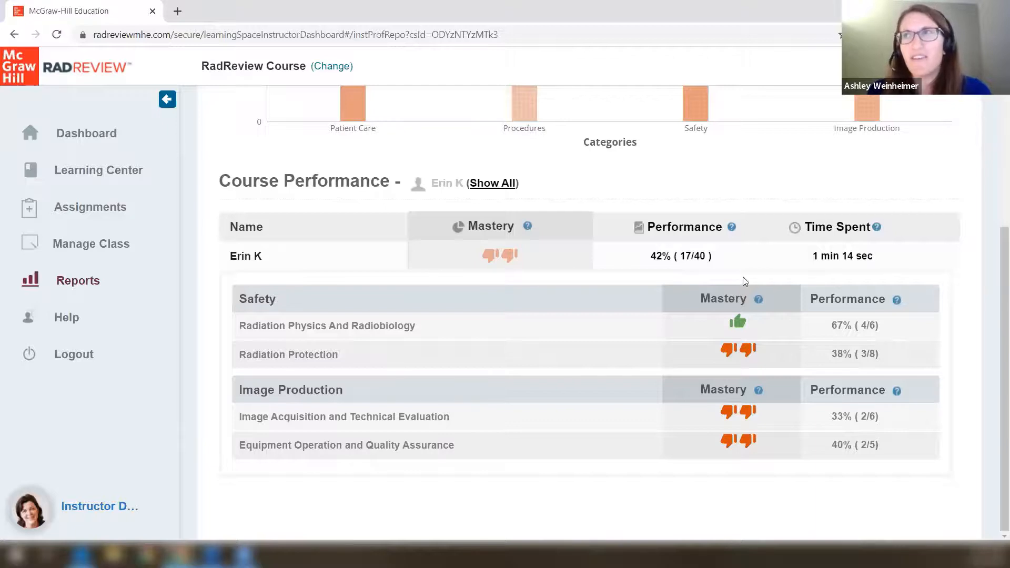
mouse_move(759, 301)
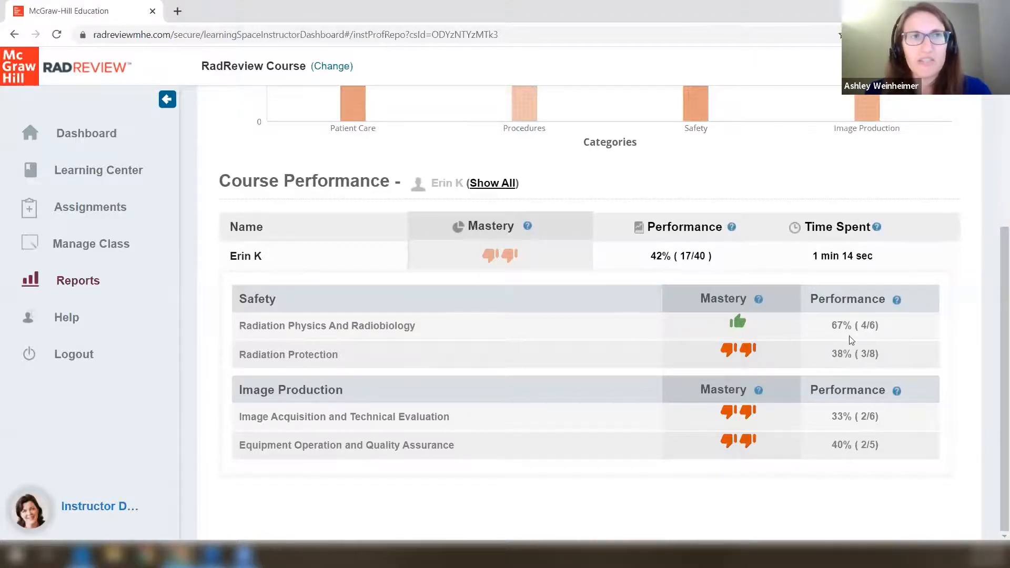
scroll(689, 293, "up", 5)
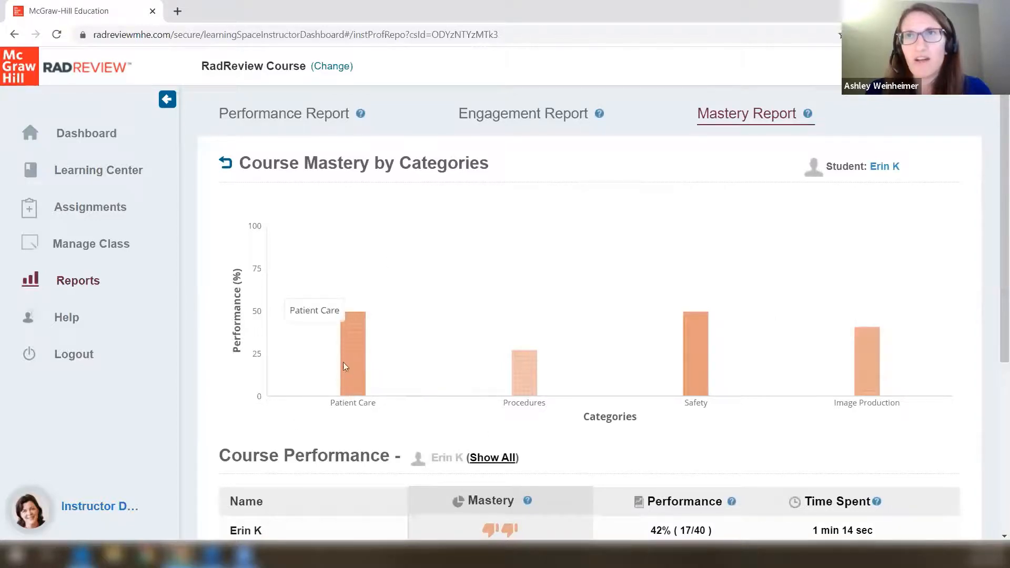
left_click(226, 164)
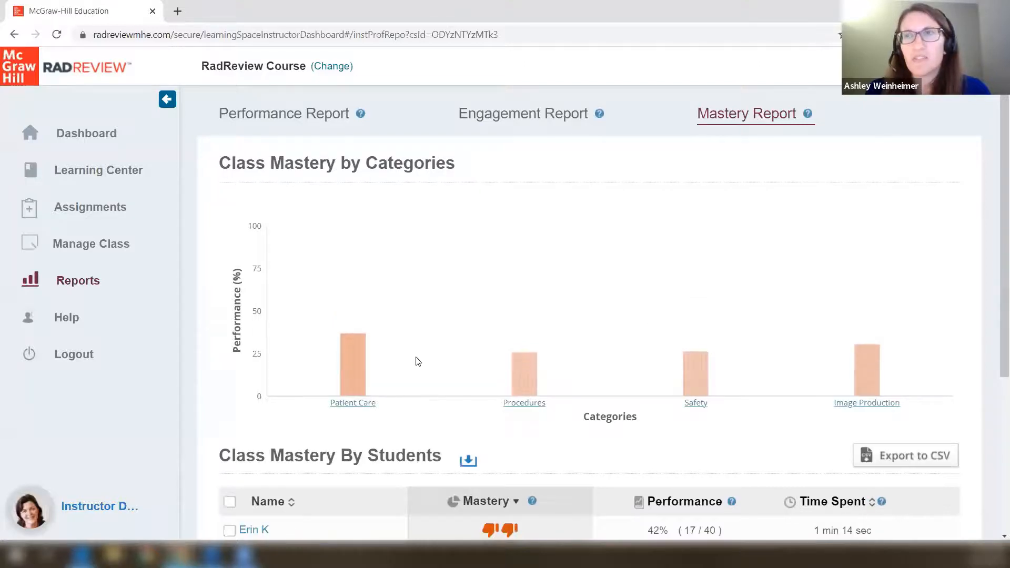
Open the Patient Care category to examine class mastery by objectives, and go back to the Performance Report.
scroll(524, 304, "down", 1)
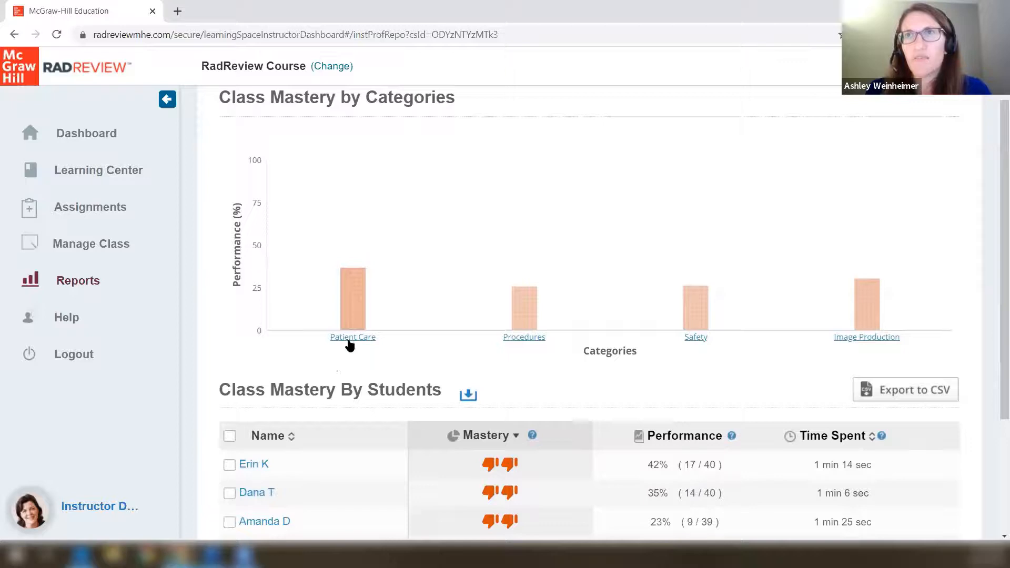
left_click(355, 361)
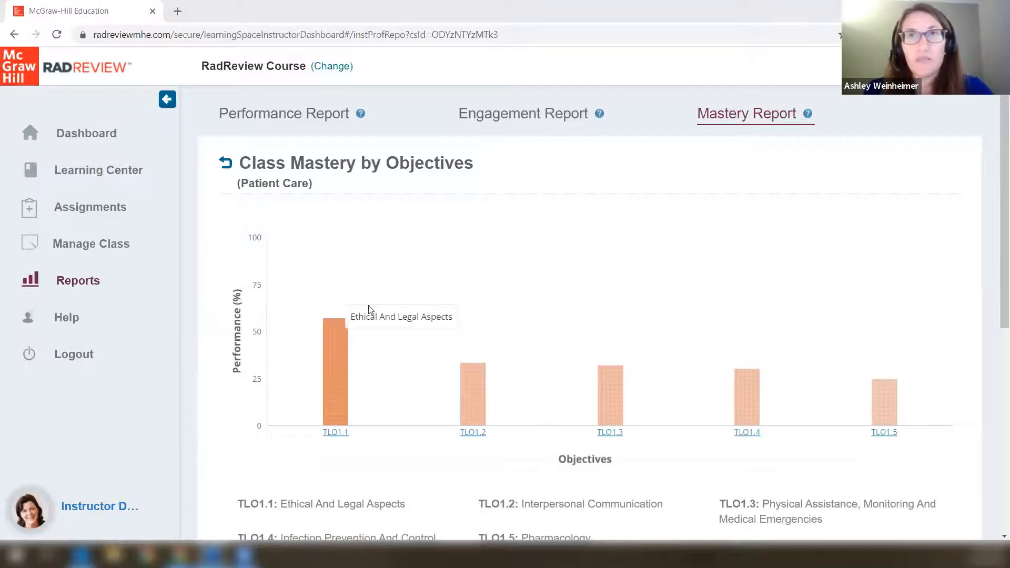
left_click(289, 121)
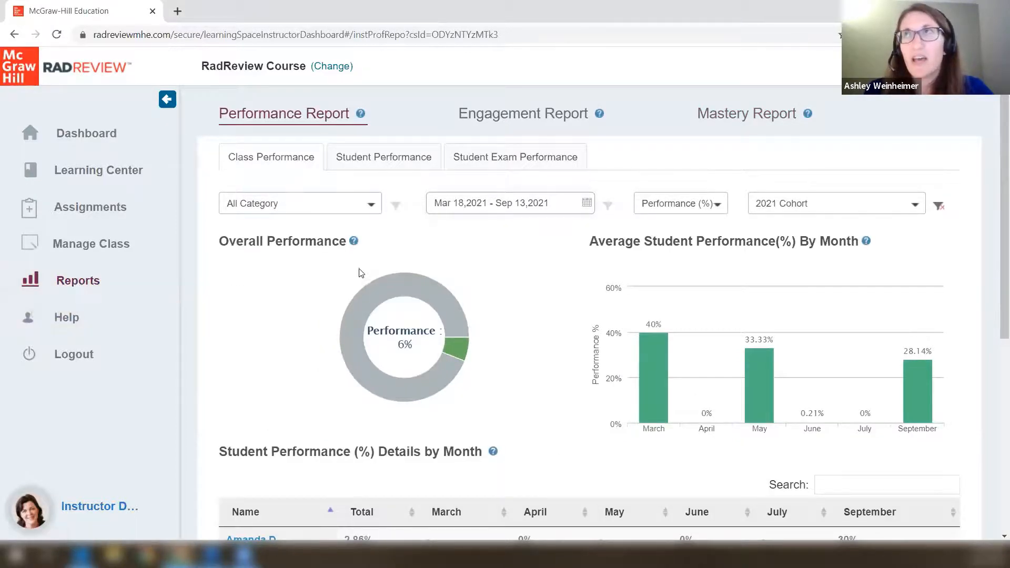
Open a new Incognito window and load the RadReview home page at radreviewmhe.com.
right_click(179, 555)
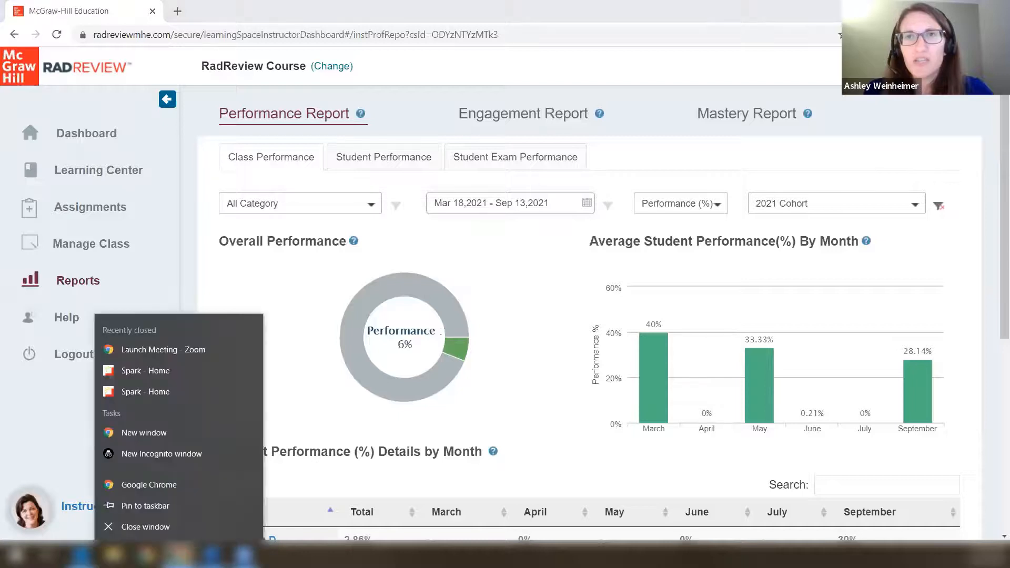
left_click(143, 453)
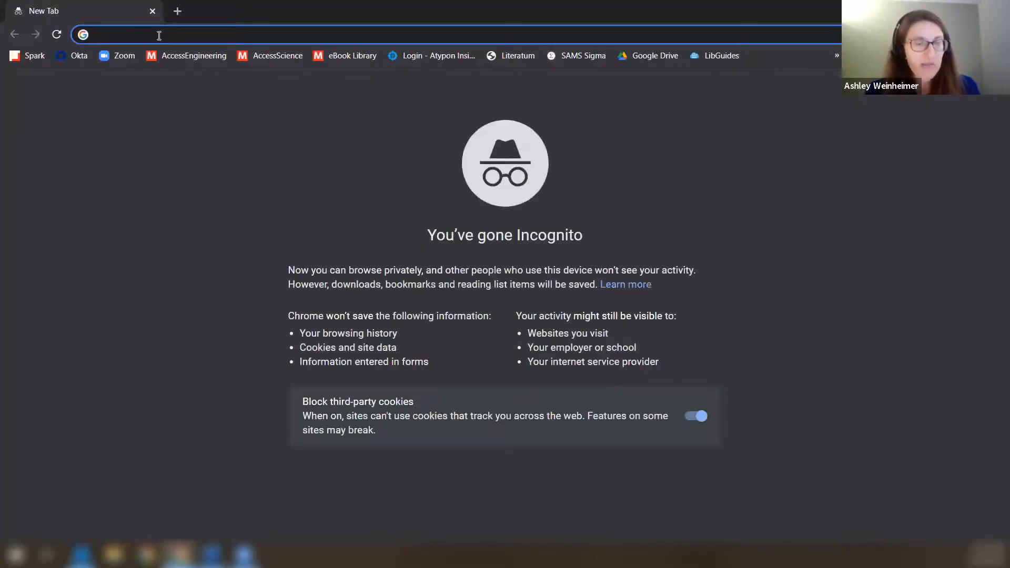
type("rad")
key("Return")
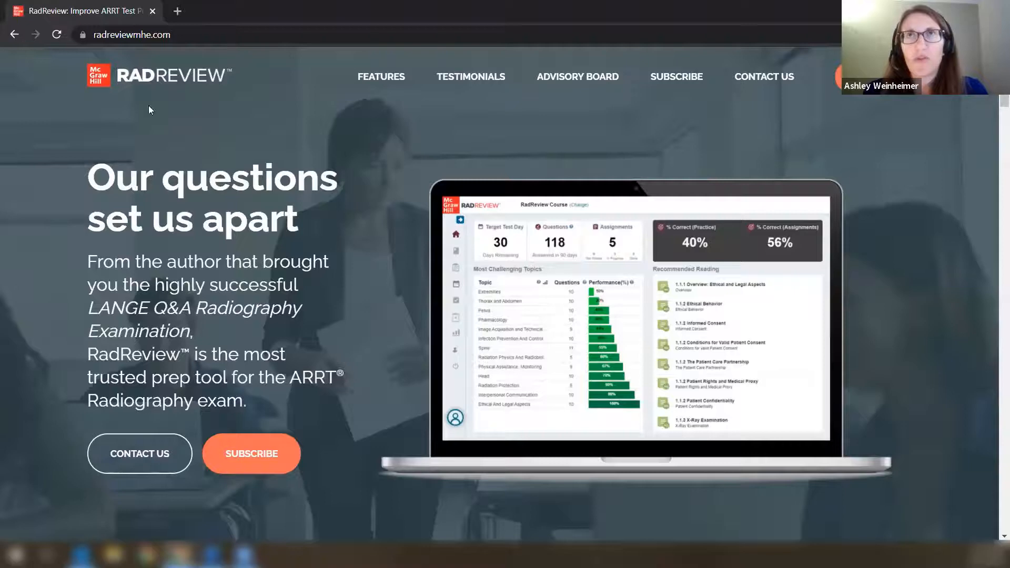
Open the RadReview sign-in page and log in with the student account's e-mail and password.
left_click(826, 79)
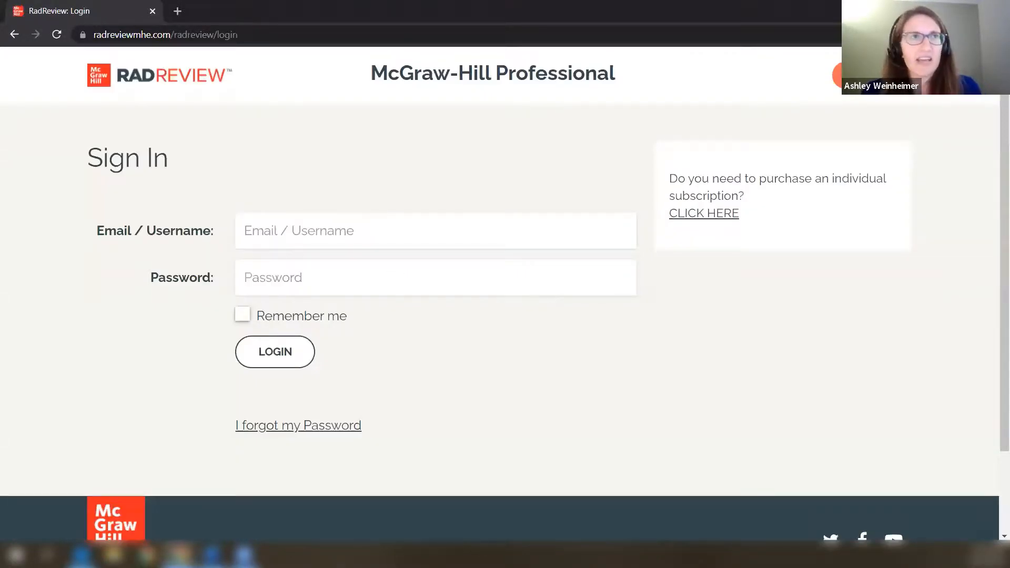
left_click(377, 221)
left_click(316, 287)
type("•")
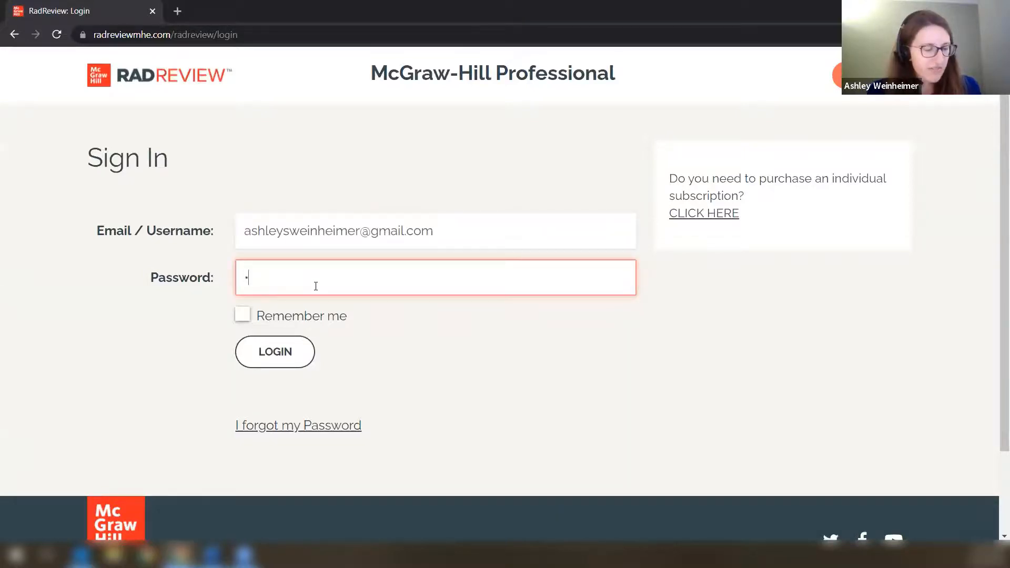
key("Return")
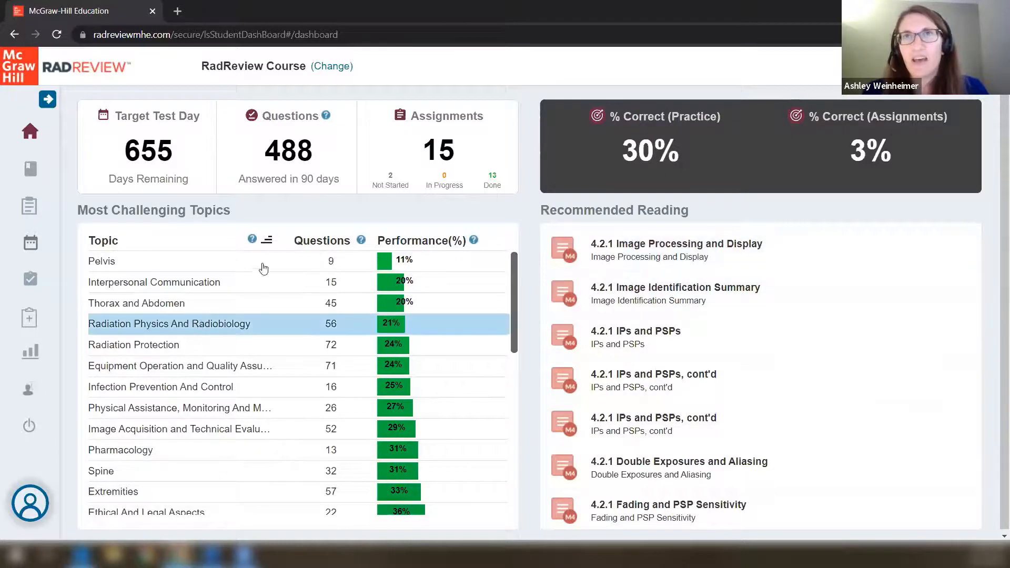
Review the student dashboard's Most Challenging Topics and open the recommended reading 4.2.1 Image Processing and Display.
scroll(254, 296, "down", 1)
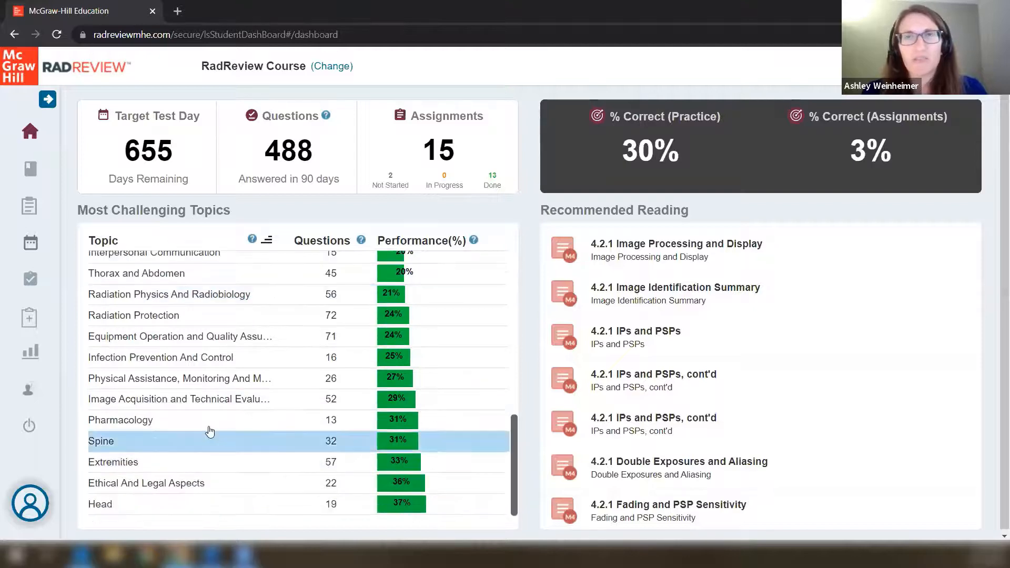
scroll(302, 428, "up", 1)
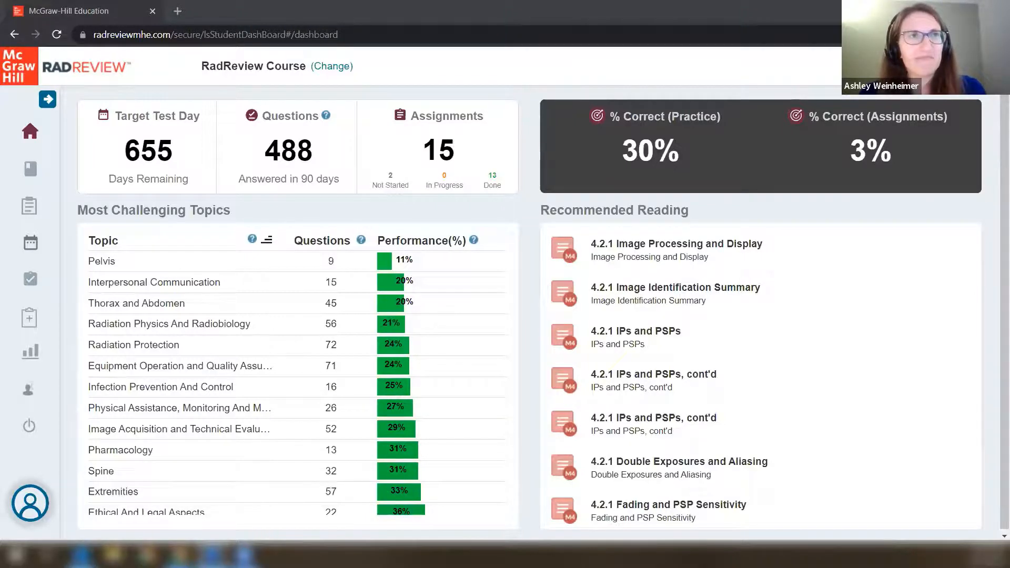
left_click(693, 256)
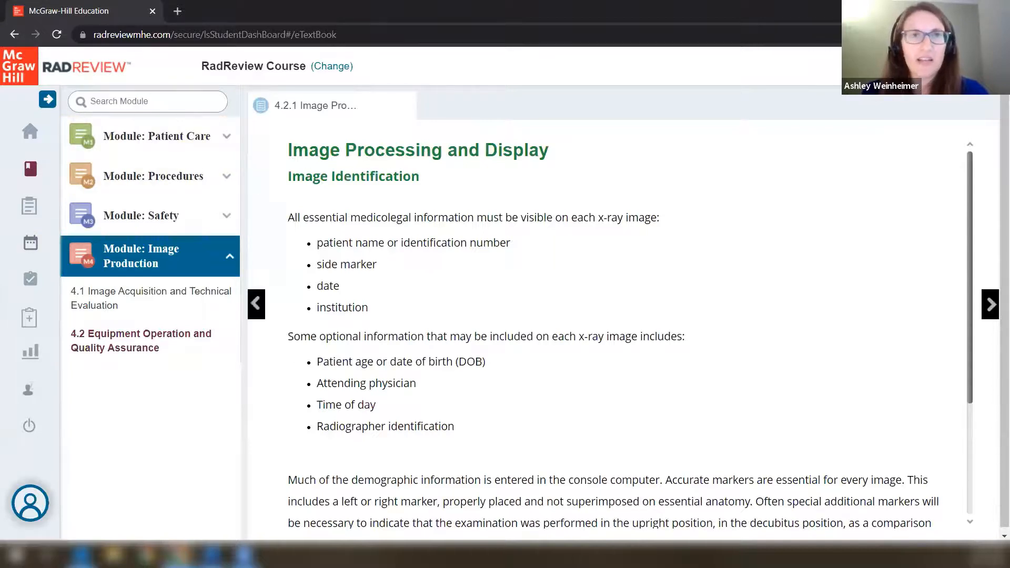
Expand the student navigation and open the Learning Center's reading list for the Image Production module.
left_click(48, 99)
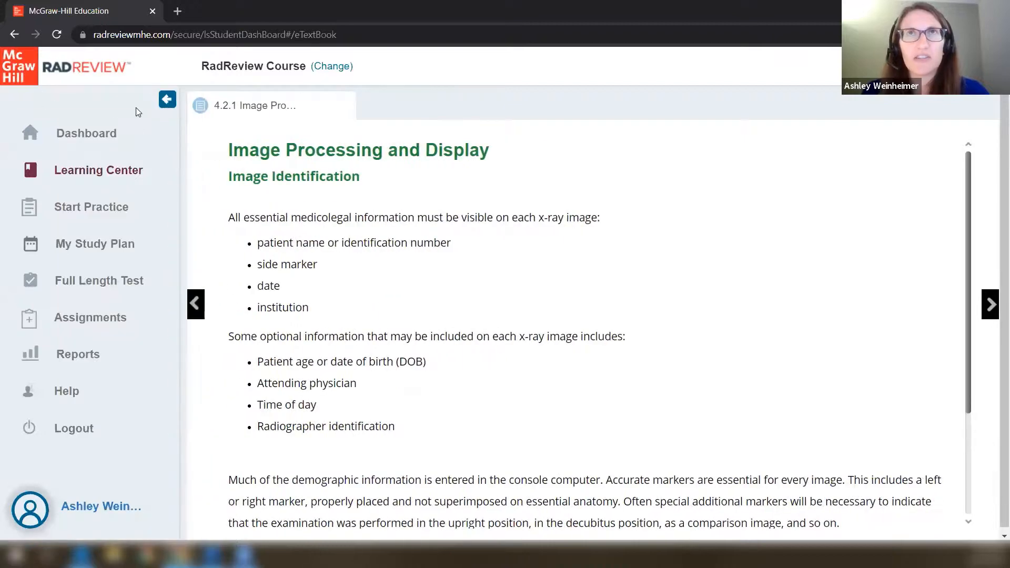
left_click(87, 171)
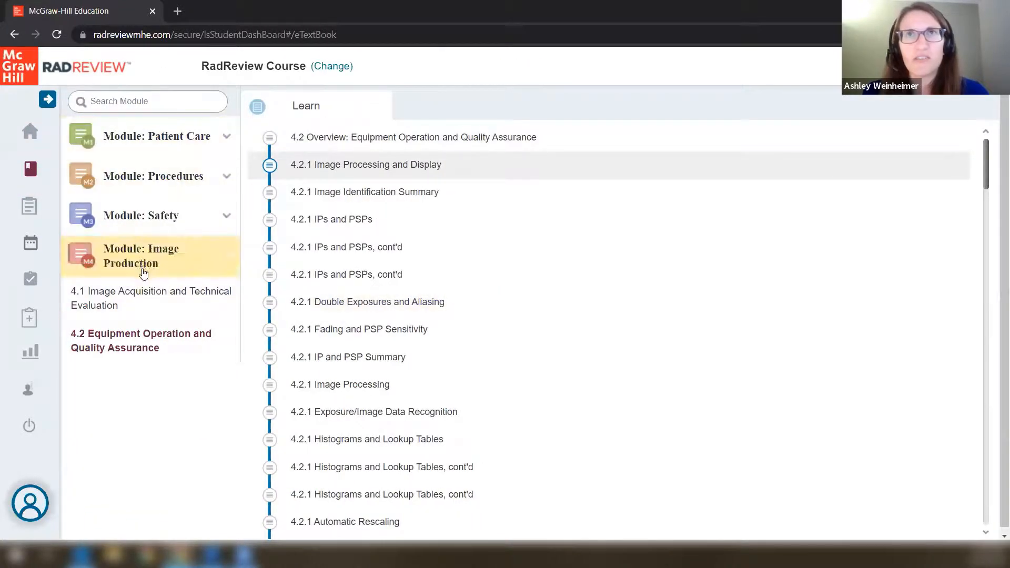
Browse the Safety and Procedures modules in the Learning Center and read 2.2.1 Body Planes under 2.2 Spine.
left_click(229, 220)
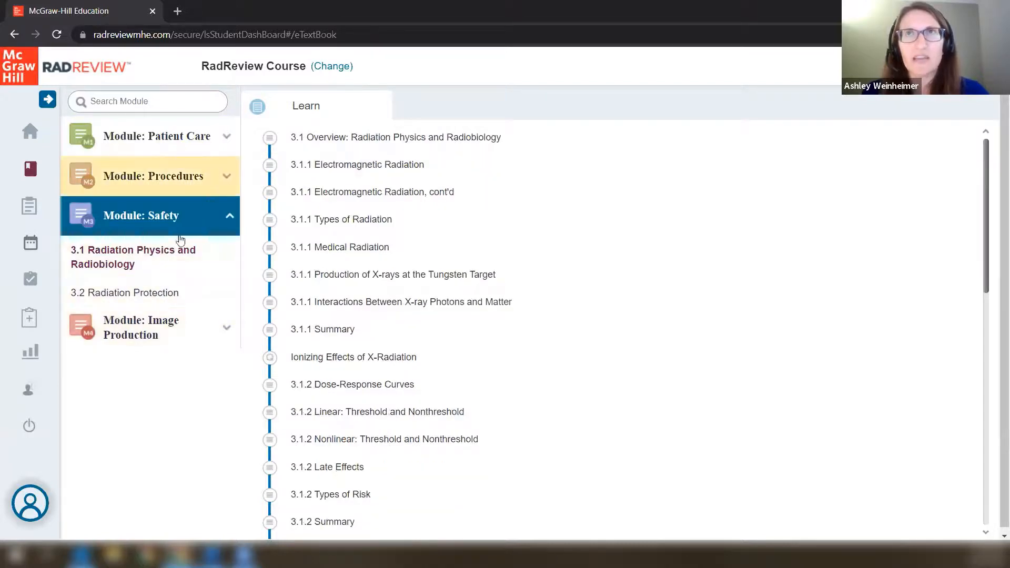
left_click(158, 177)
left_click(93, 243)
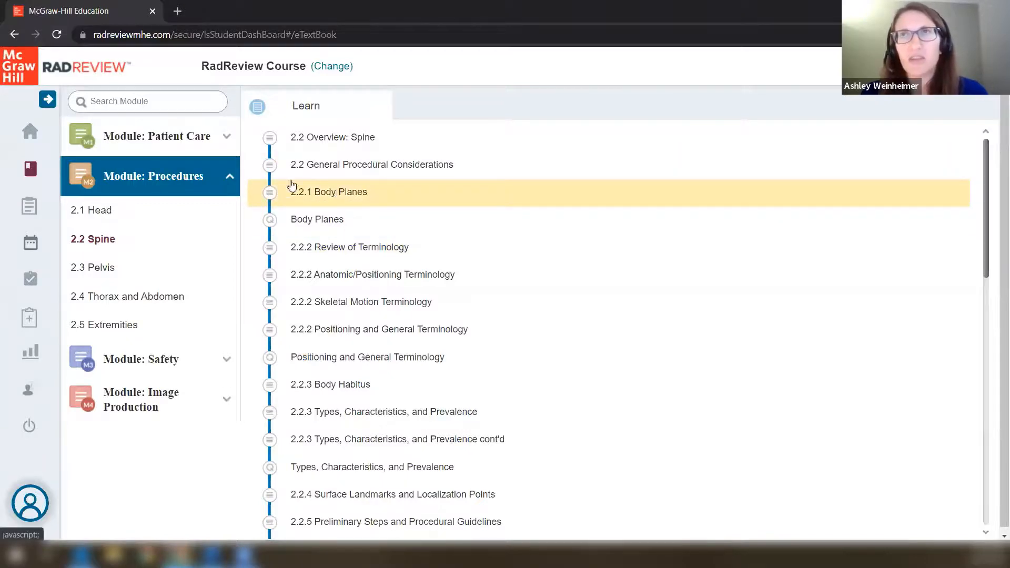
left_click(323, 196)
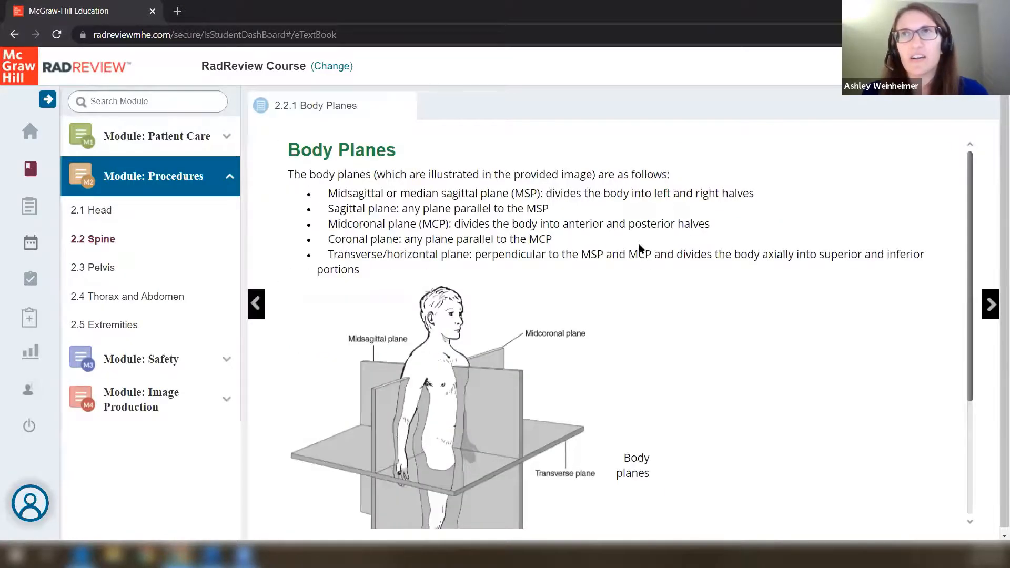
scroll(639, 247, "down", 3)
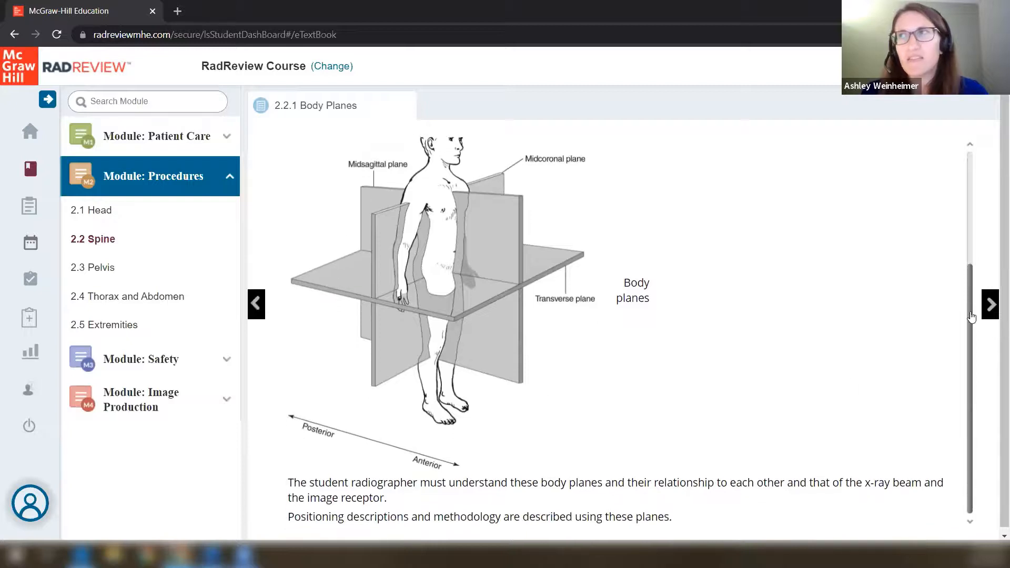
Continue to the Body Planes practice quiz, submit "midcoronal plane" for question 1, and advance to question 2.
left_click(991, 308)
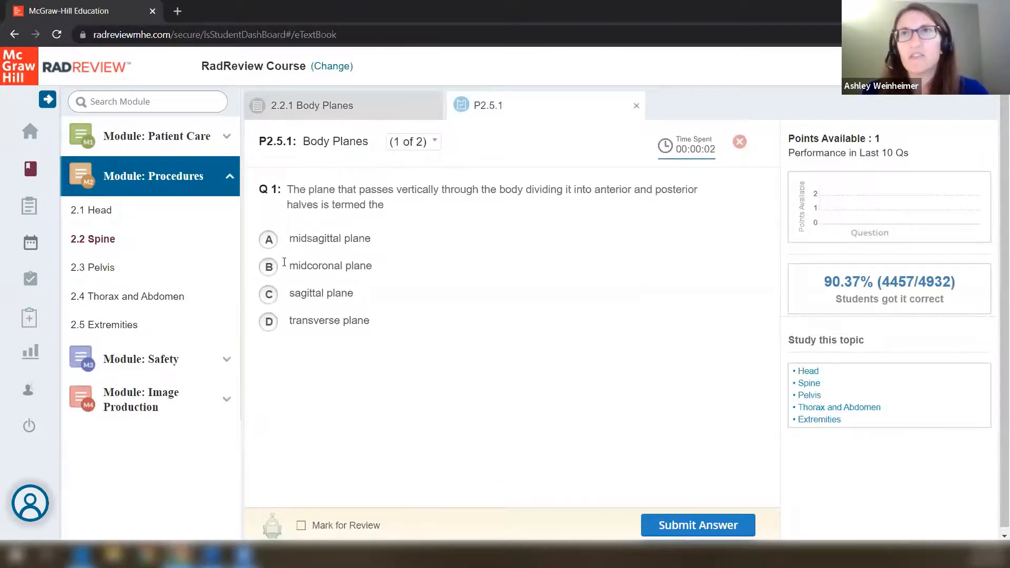
left_click(268, 266)
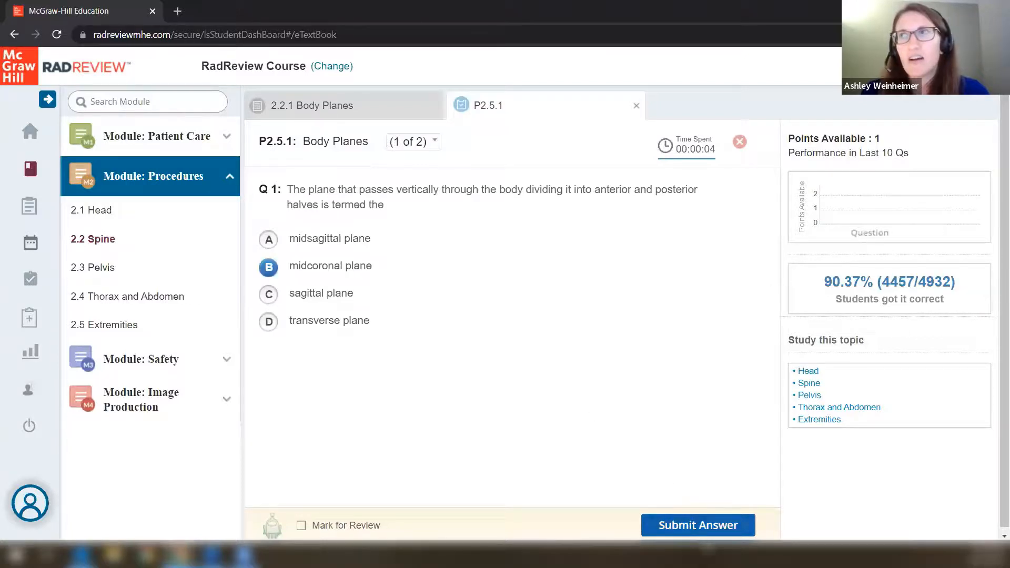
left_click(698, 524)
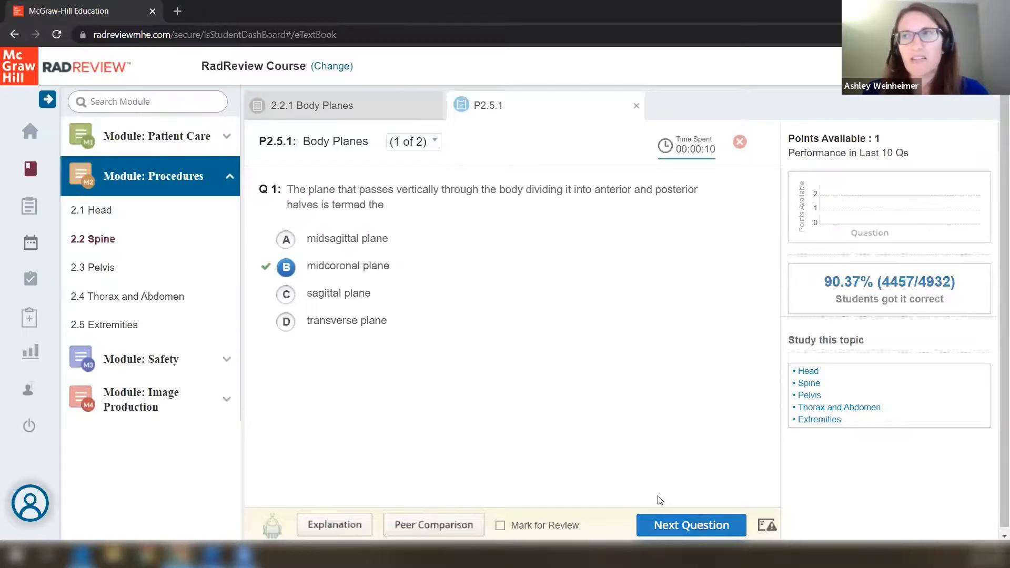
left_click(687, 526)
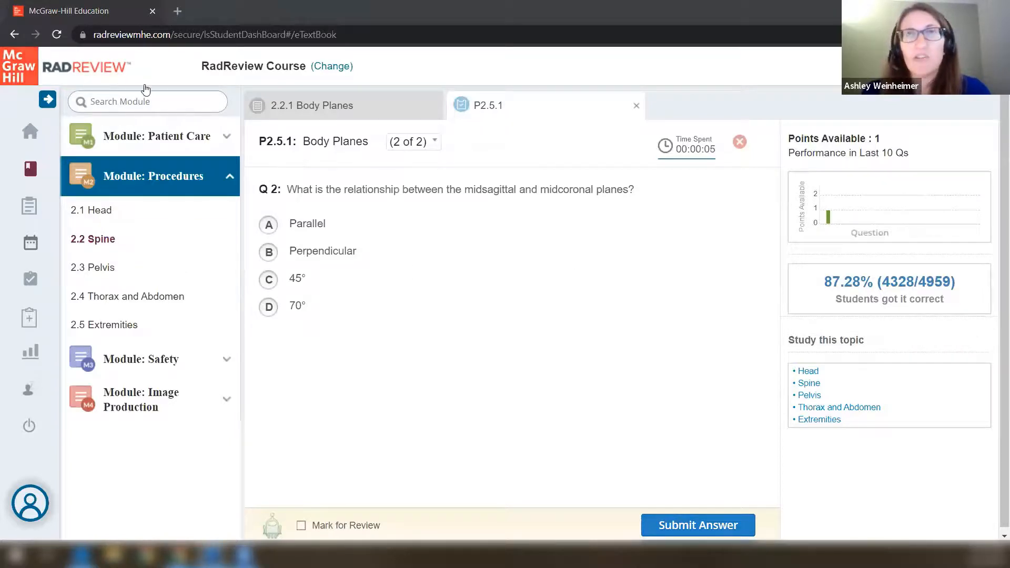
Activate the module search field, expand the student navigation, and review the student's list of assignments.
left_click(142, 102)
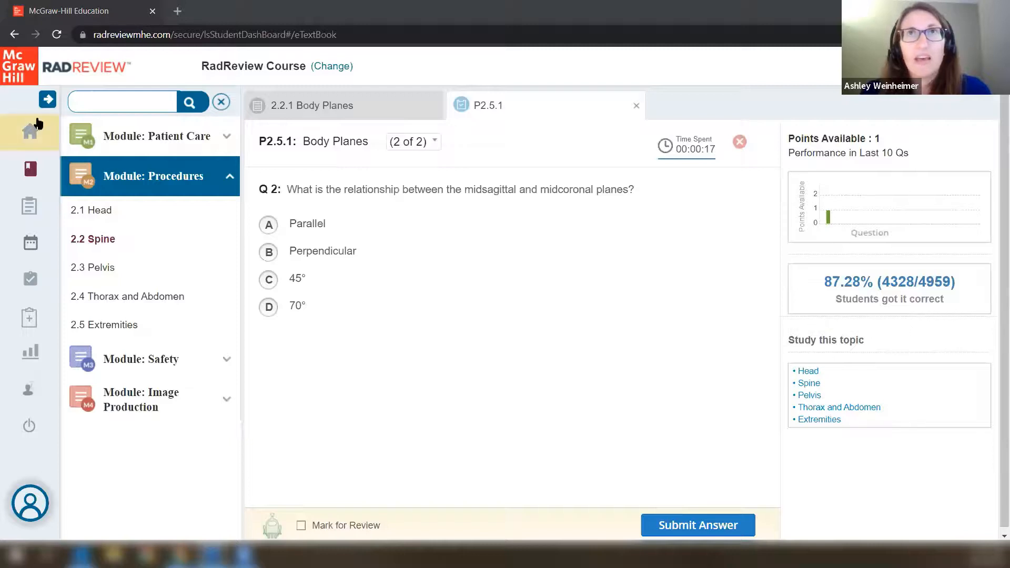
left_click(50, 106)
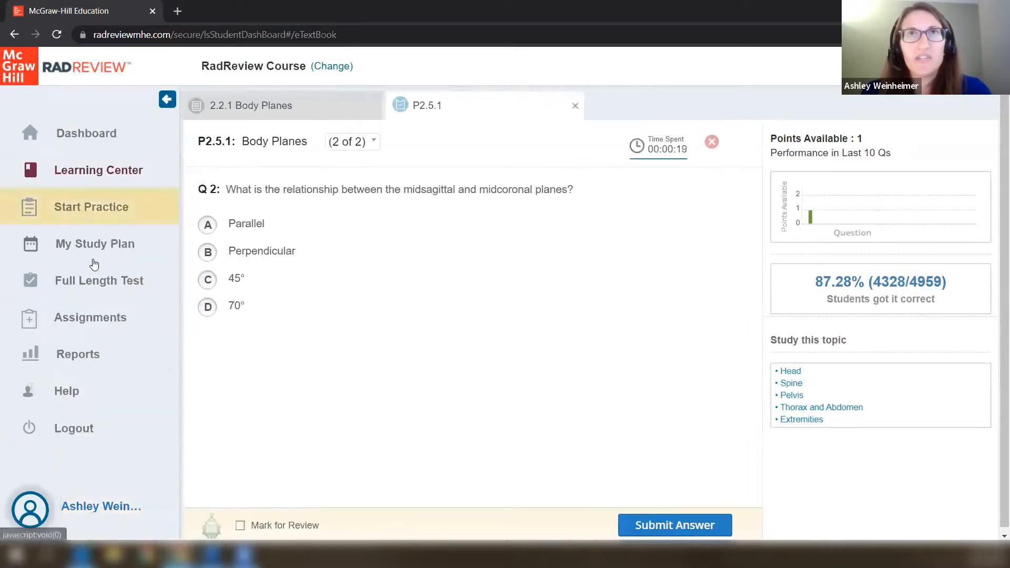
left_click(88, 322)
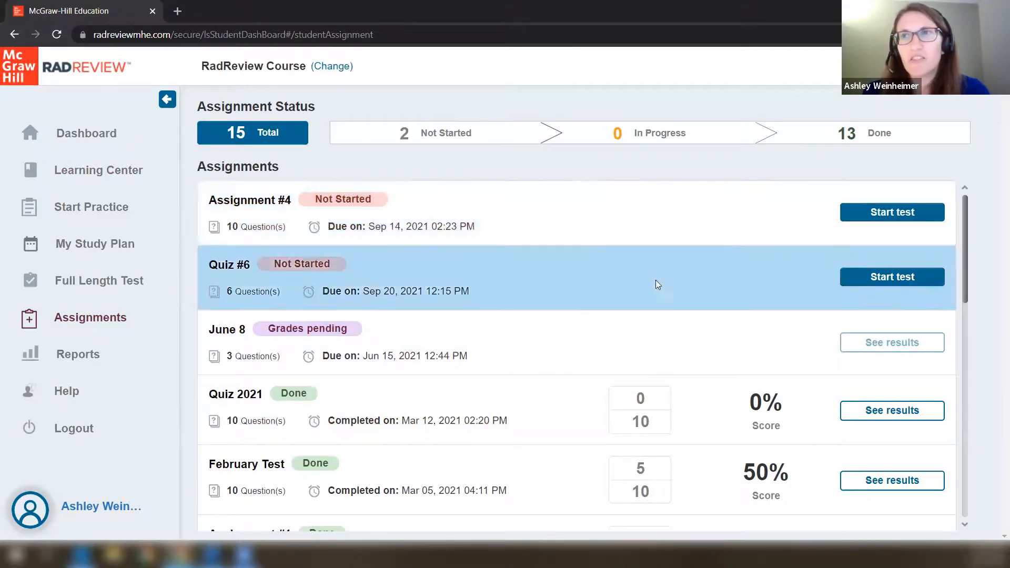
scroll(658, 284, "down", 5)
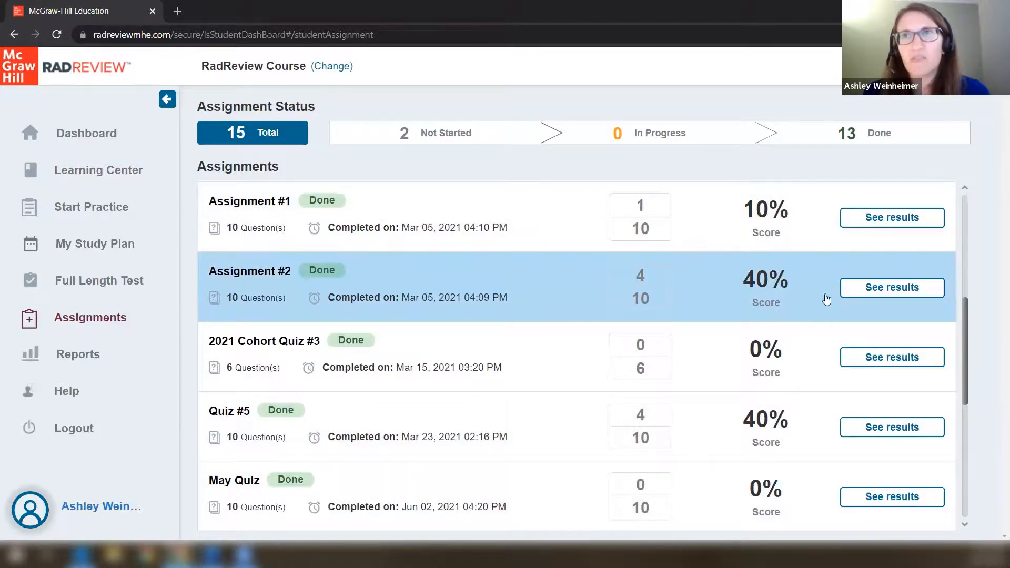
Review the results of Assignment #2, including the response to question 8, and return to the assignments list.
left_click(877, 296)
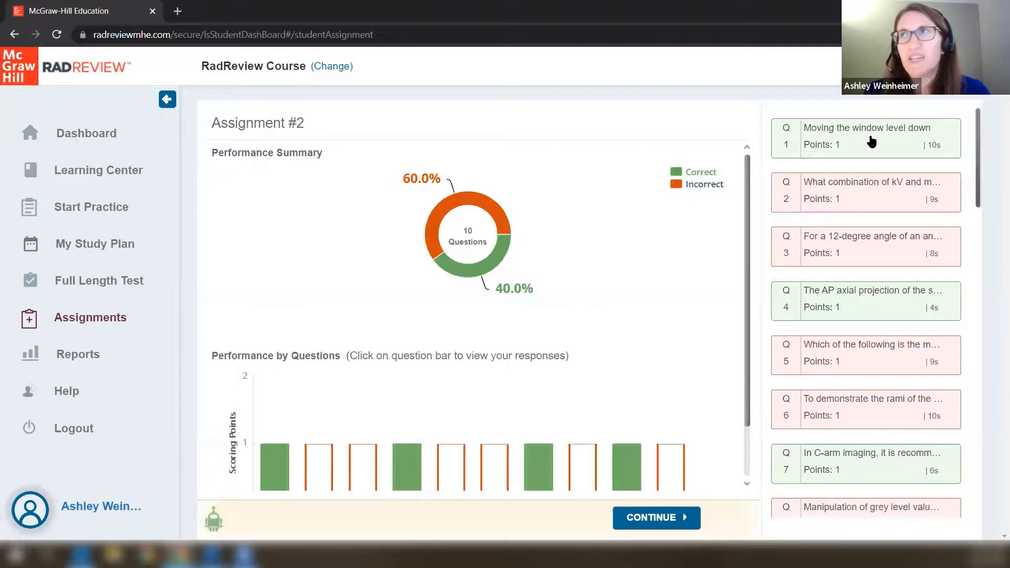
scroll(884, 259, "down", 3)
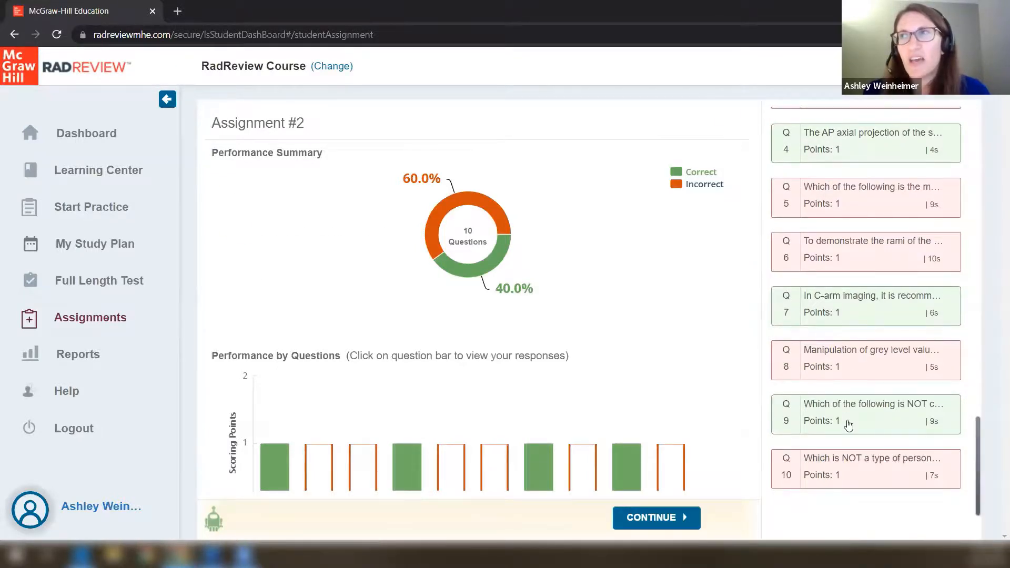
left_click(848, 367)
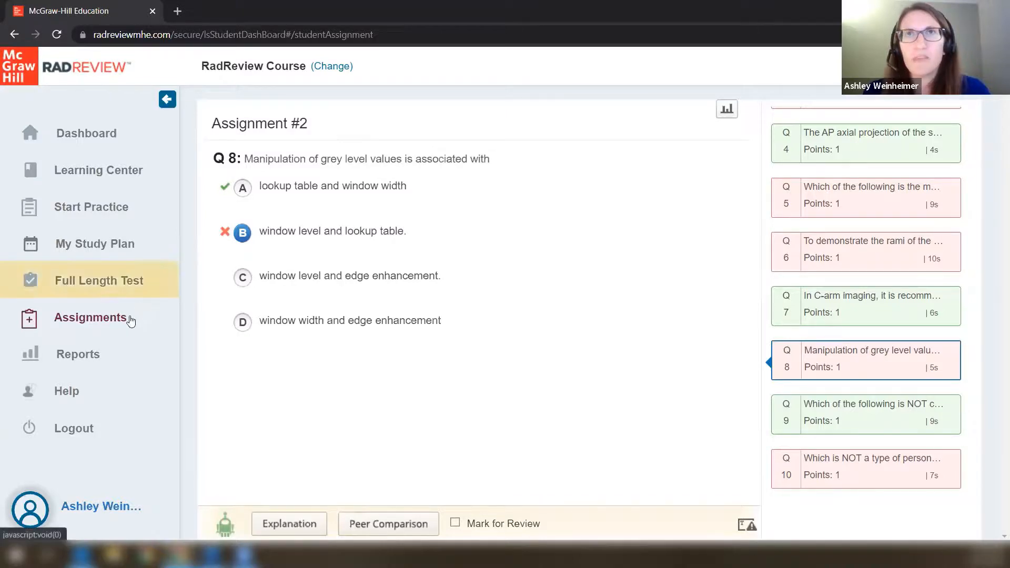
left_click(113, 345)
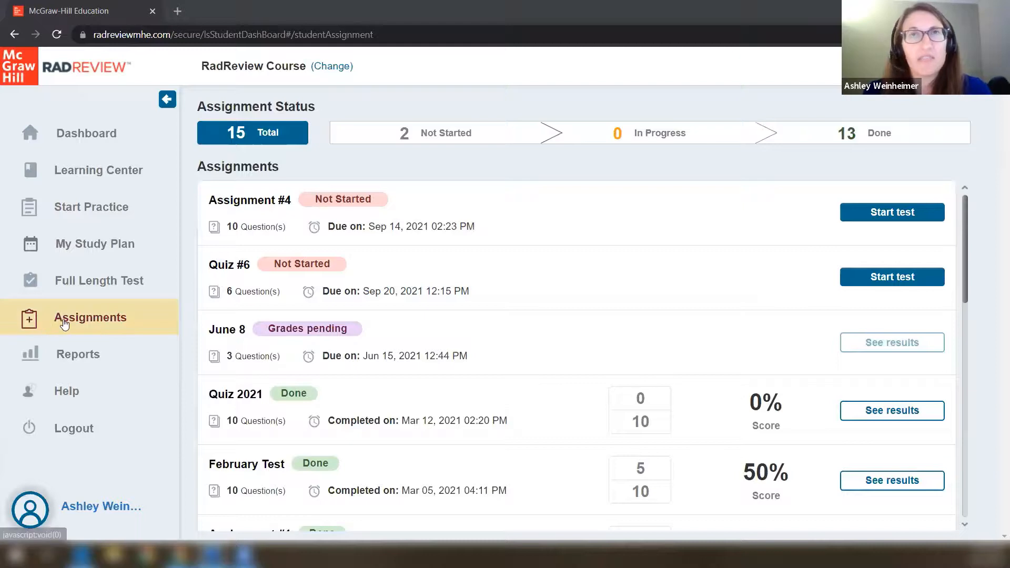
Open Start Practice and begin creating a custom quiz in Test mode.
left_click(59, 208)
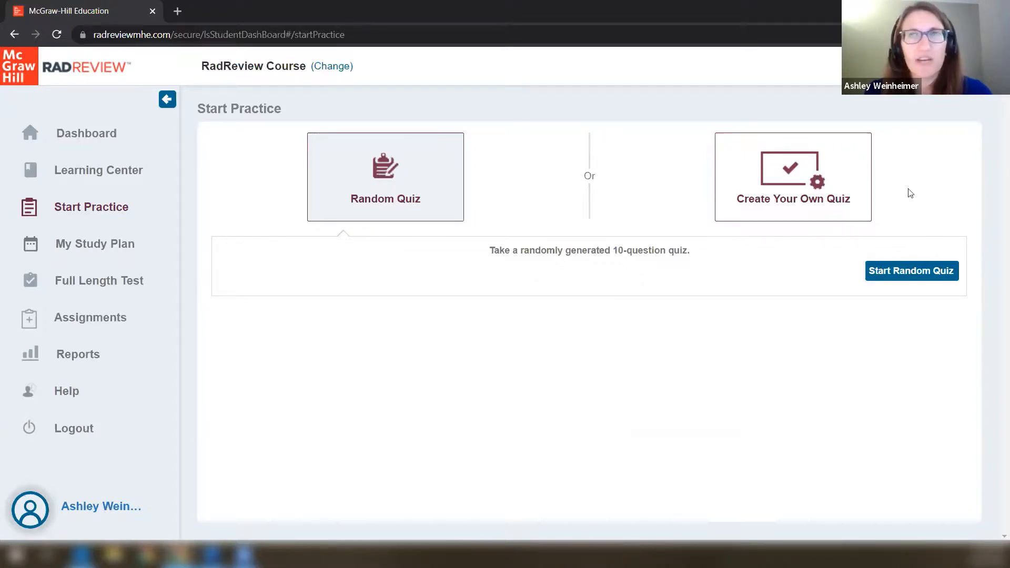
left_click(747, 205)
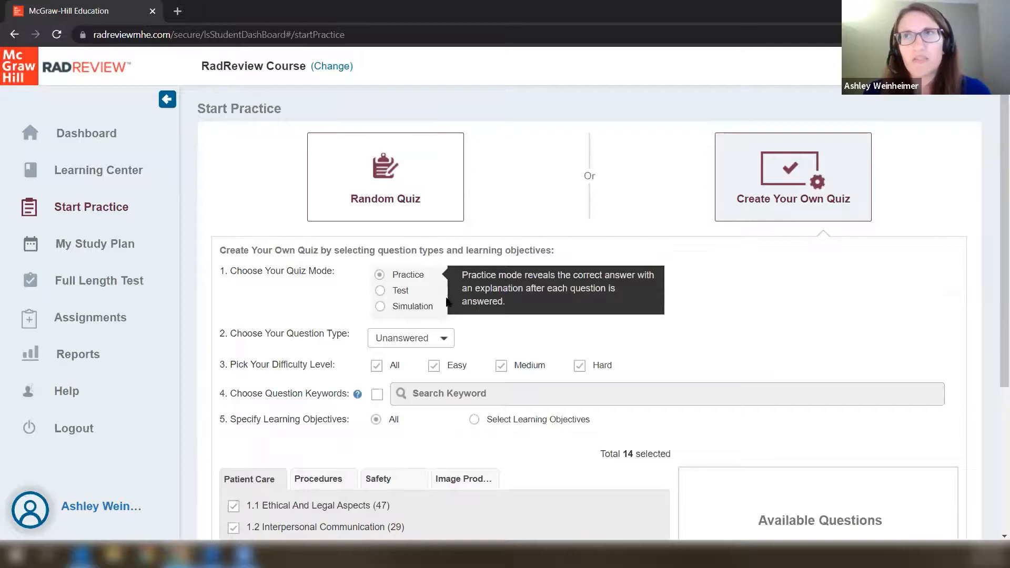
left_click(379, 290)
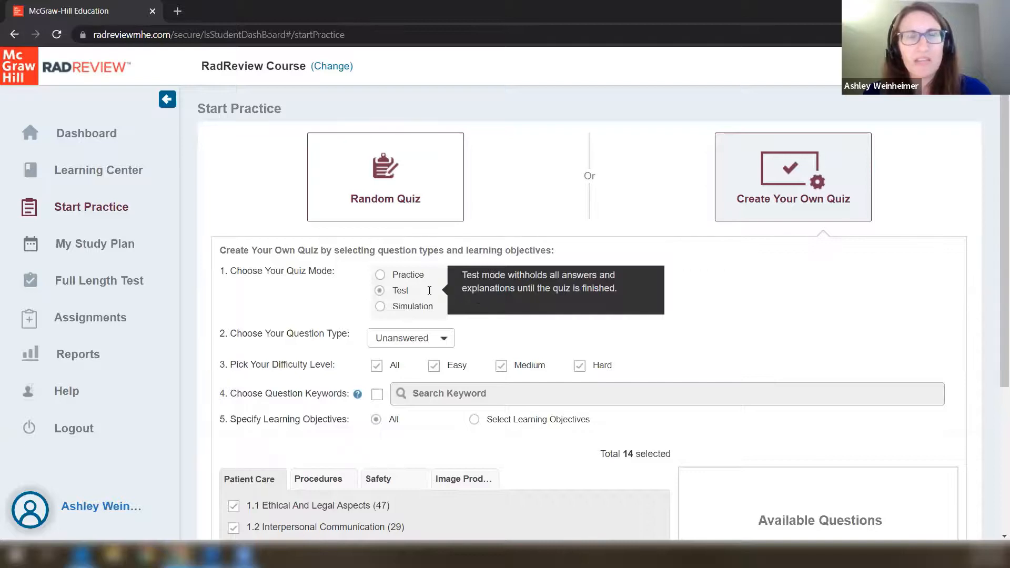
Check the available question types for the custom quiz and set the question type to All.
left_click(423, 345)
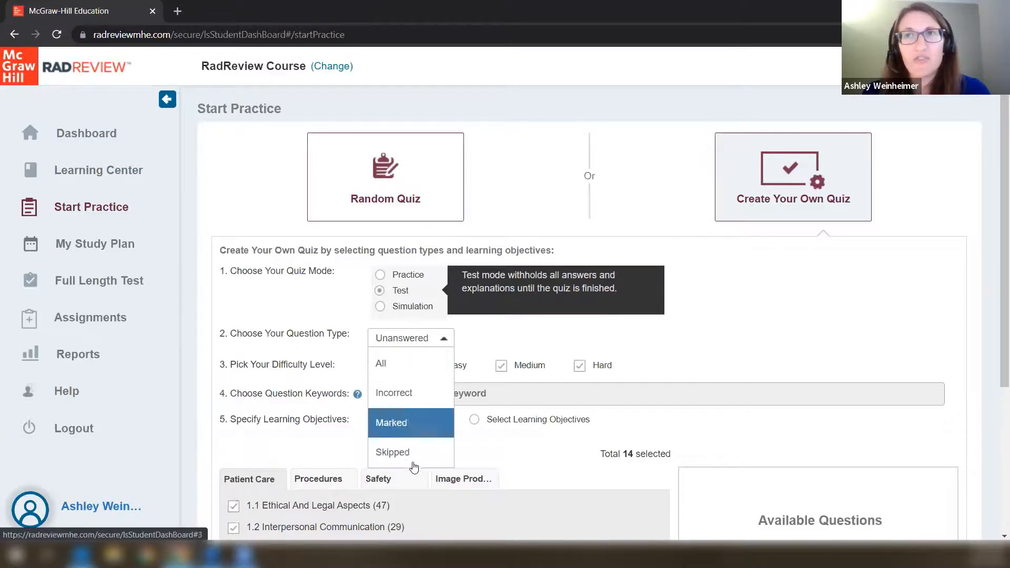
left_click(423, 339)
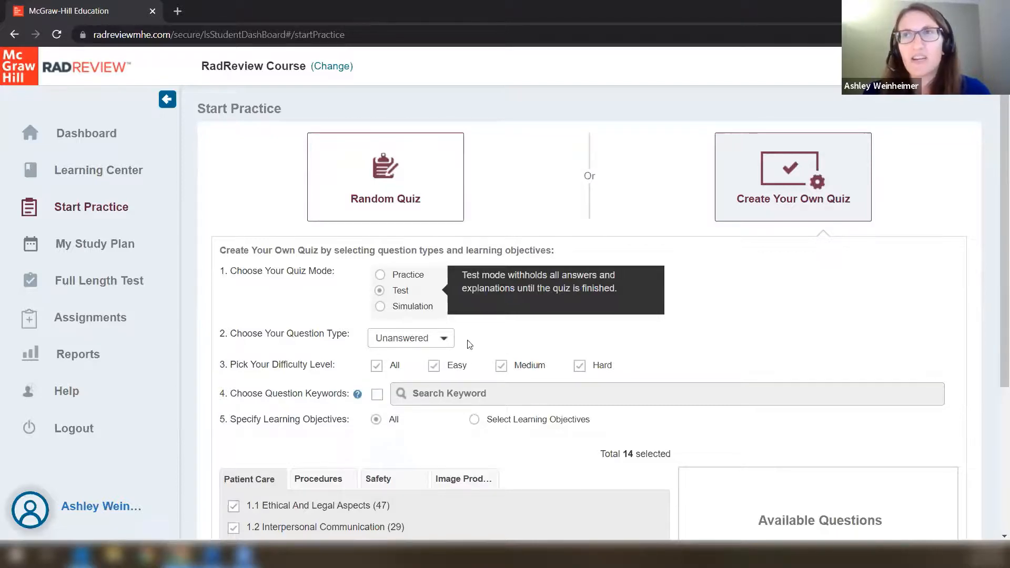
scroll(738, 404, "down", 1)
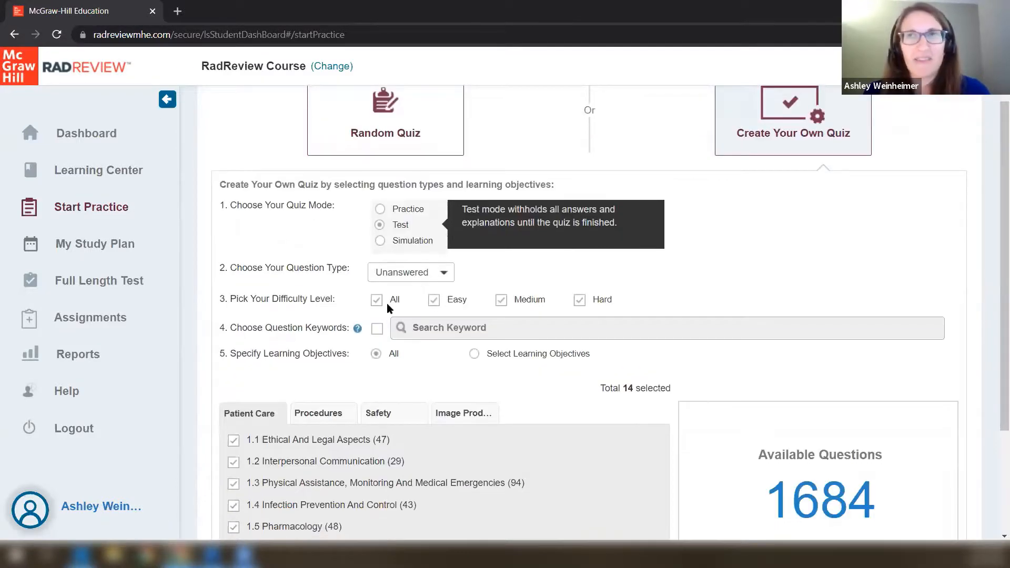
left_click(405, 279)
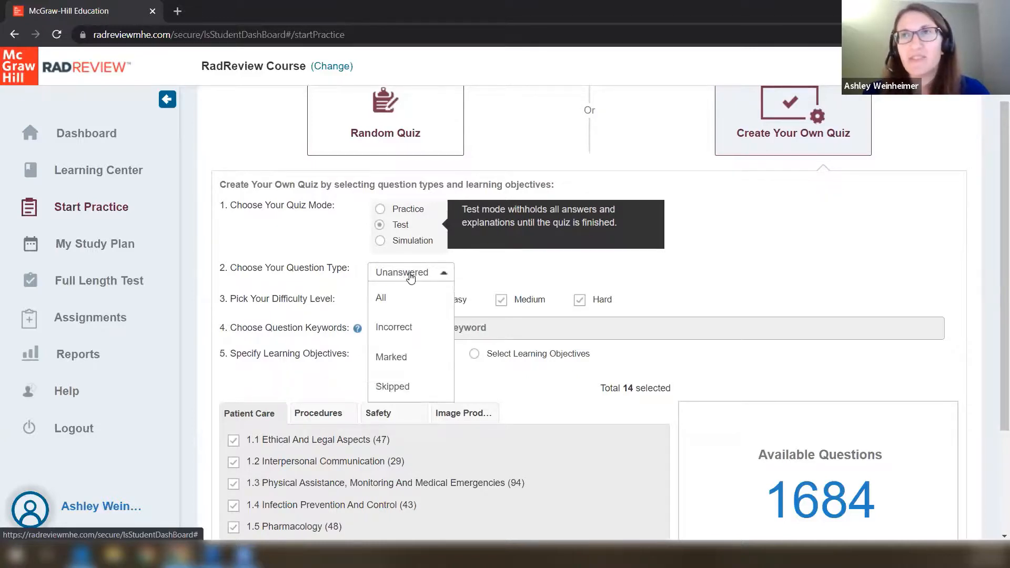
left_click(401, 300)
Examine the custom quiz's question type, difficulty, keyword and learning objective options, plus the number of questions to attempt.
scroll(836, 372, "down", 2)
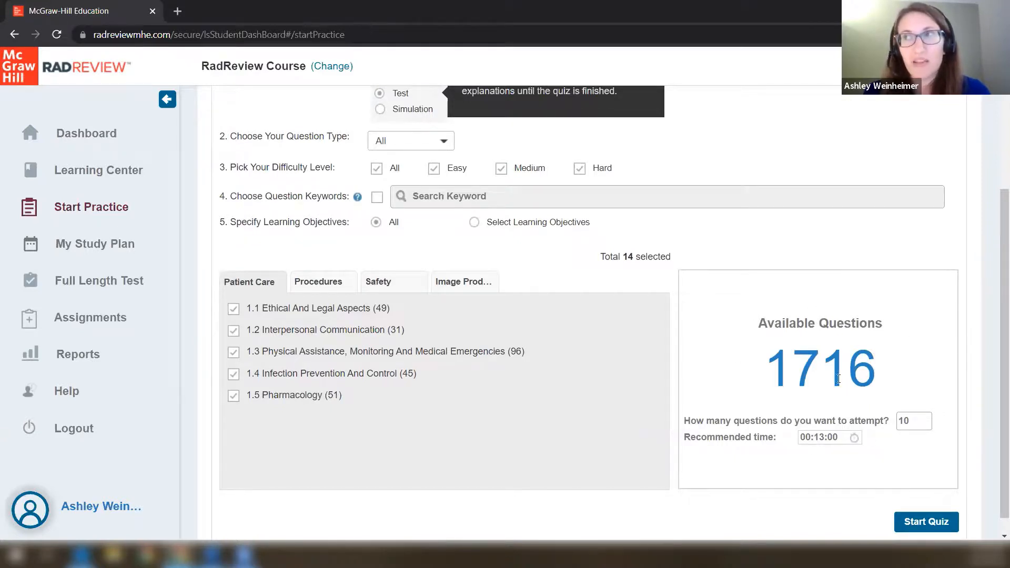
scroll(835, 392, "up", 2)
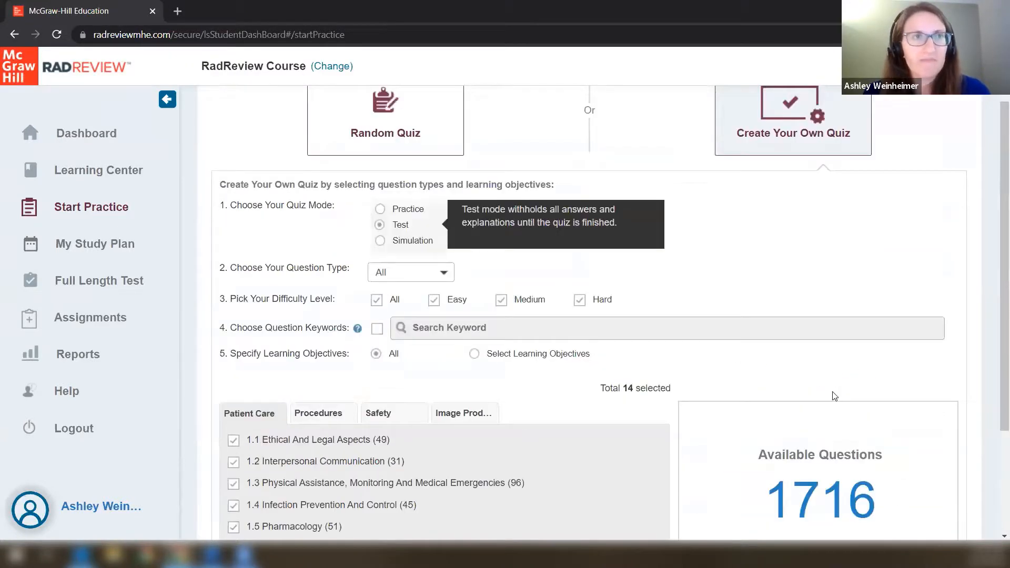
scroll(879, 459, "down", 1)
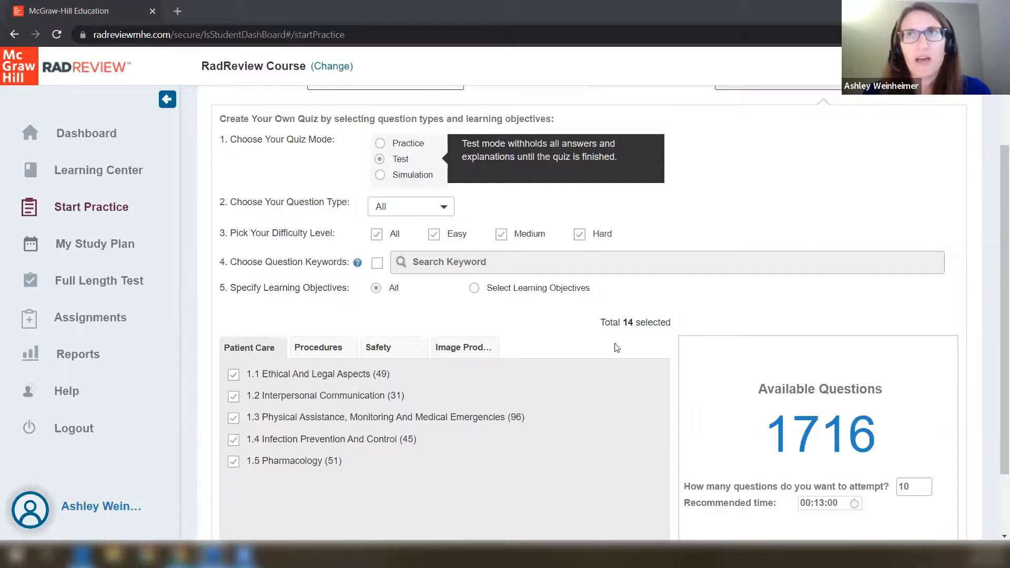
scroll(606, 350, "up", 2)
scroll(608, 351, "up", 1)
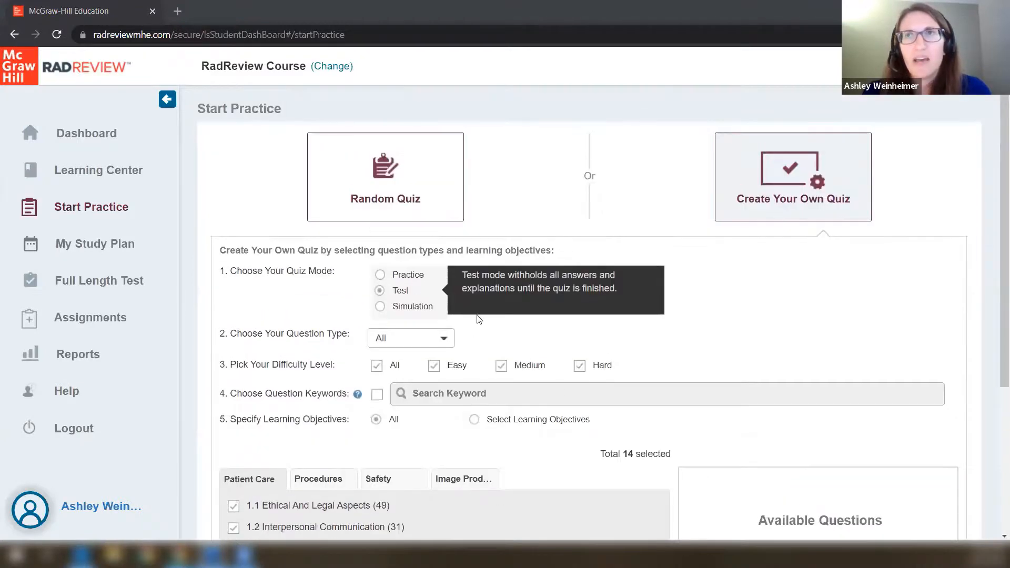
scroll(547, 304, "down", 1)
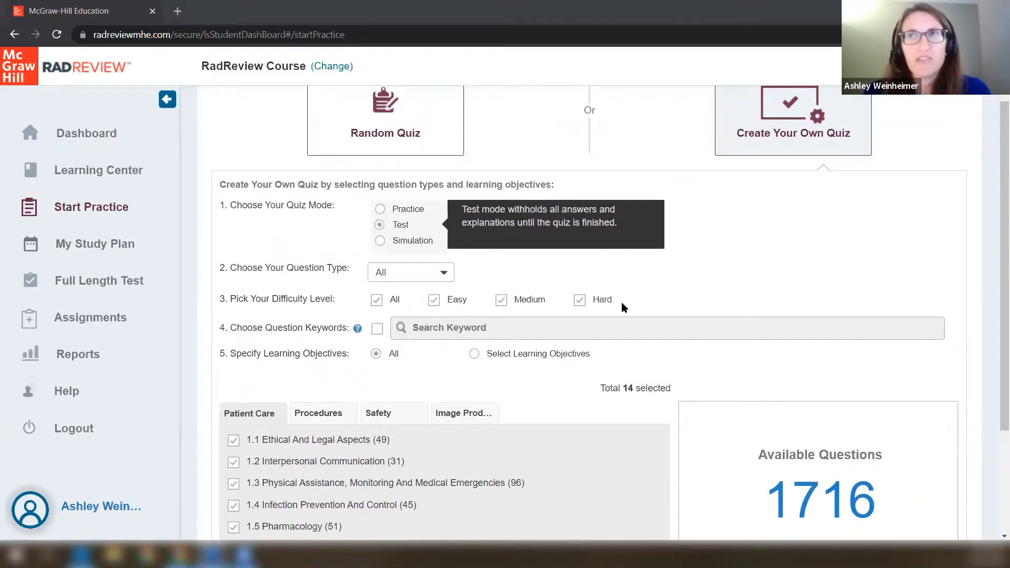
scroll(374, 379, "down", 1)
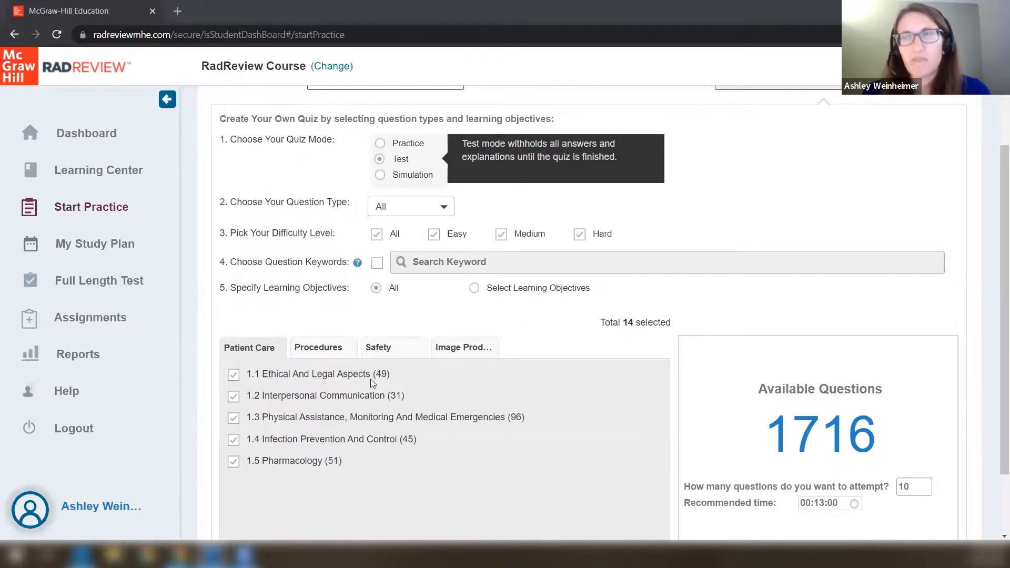
scroll(370, 379, "up", 2)
left_click(415, 340)
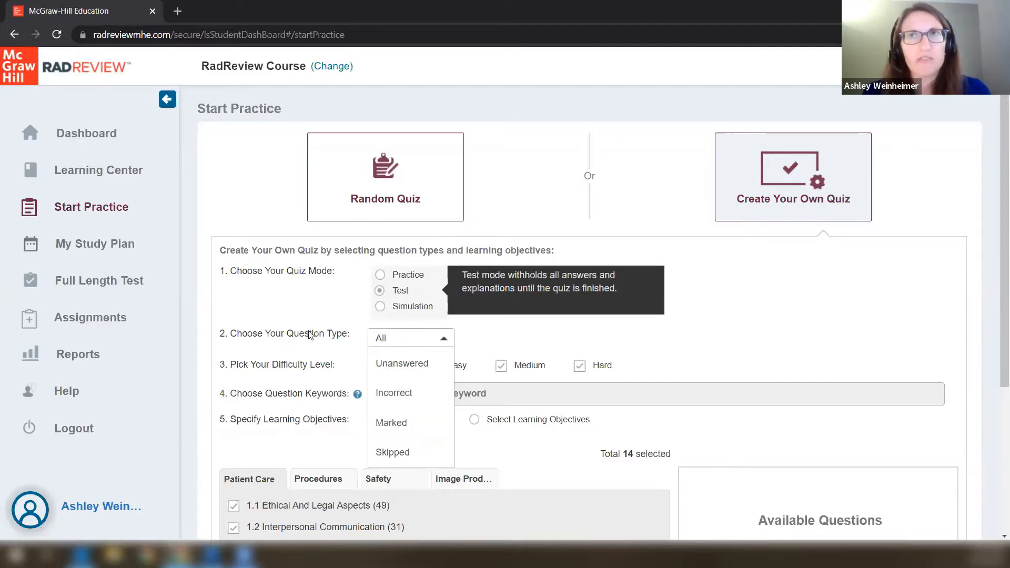
left_click(421, 342)
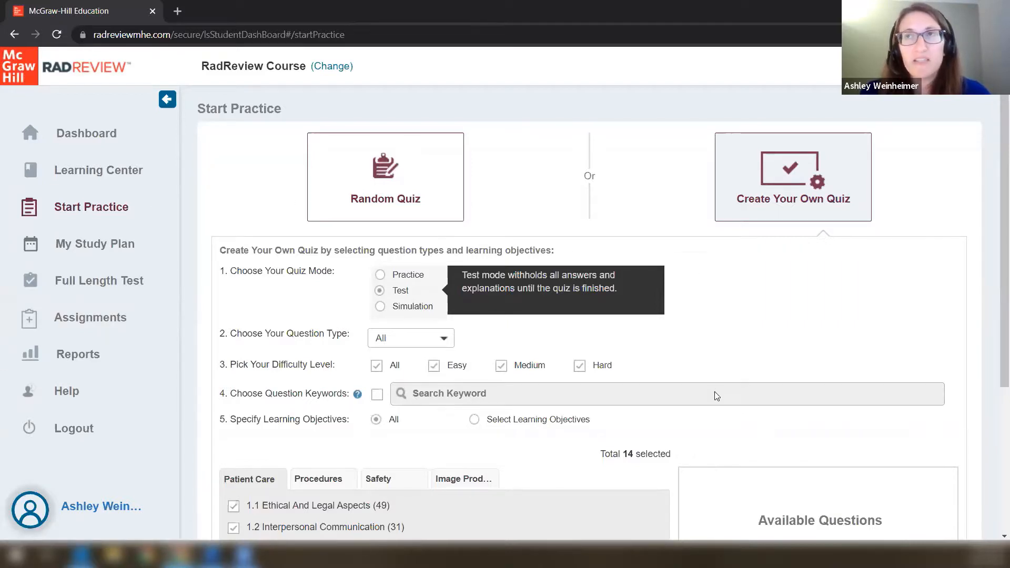
scroll(859, 338, "down", 2)
scroll(860, 337, "down", 2)
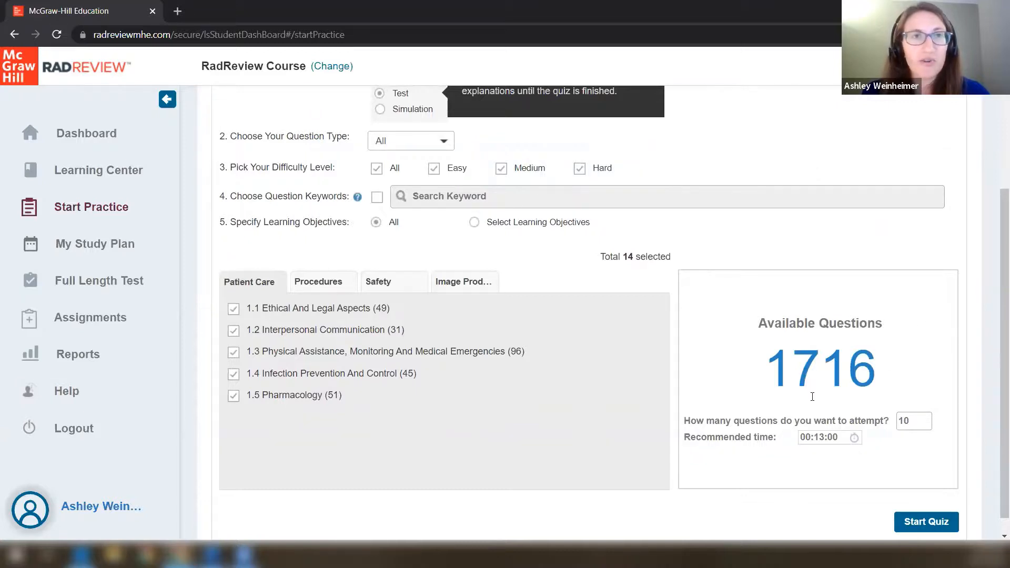
scroll(810, 399, "up", 4)
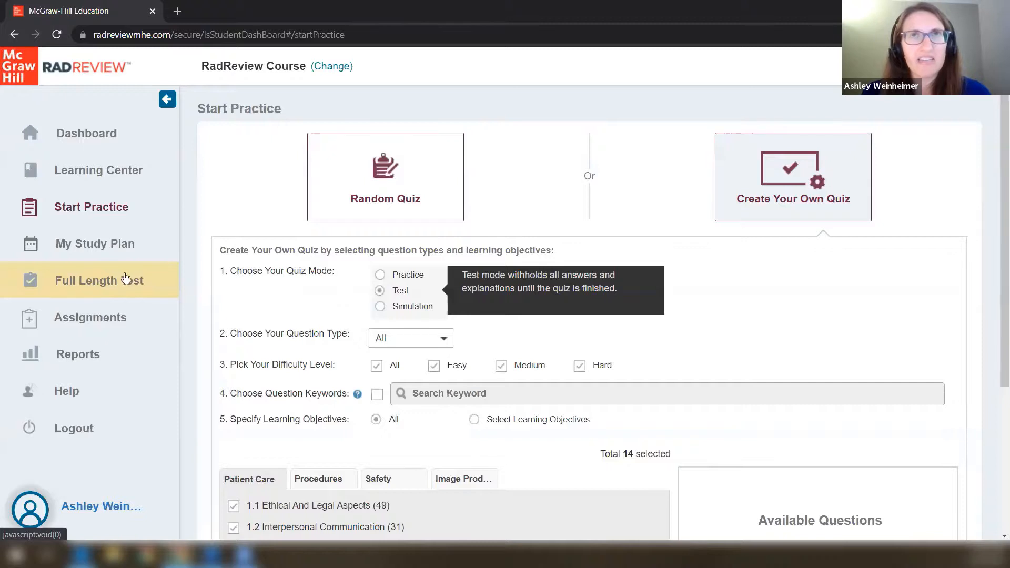
View the Full Length Test information and open the student's Quiz Performance Report.
left_click(94, 283)
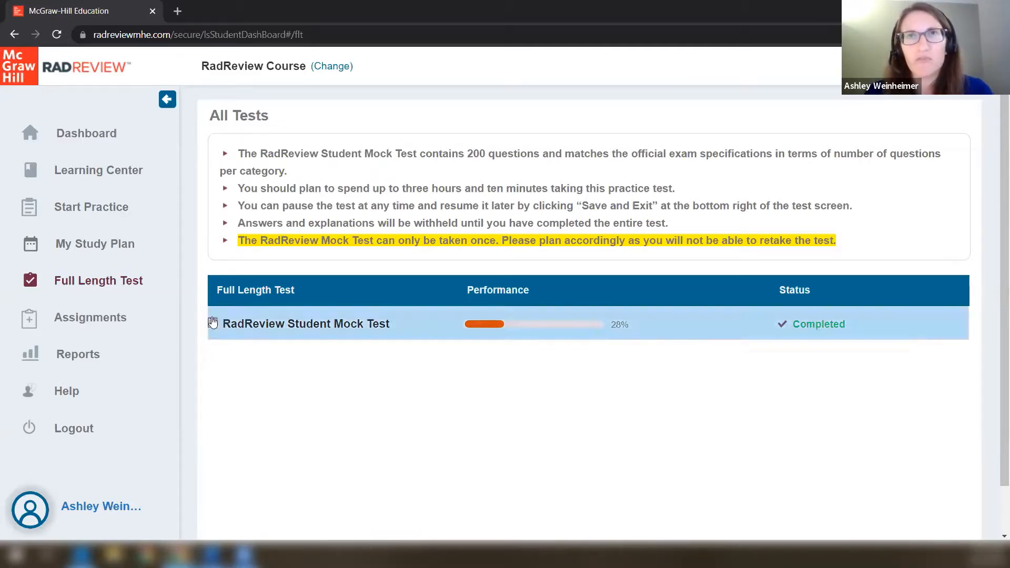
left_click(81, 355)
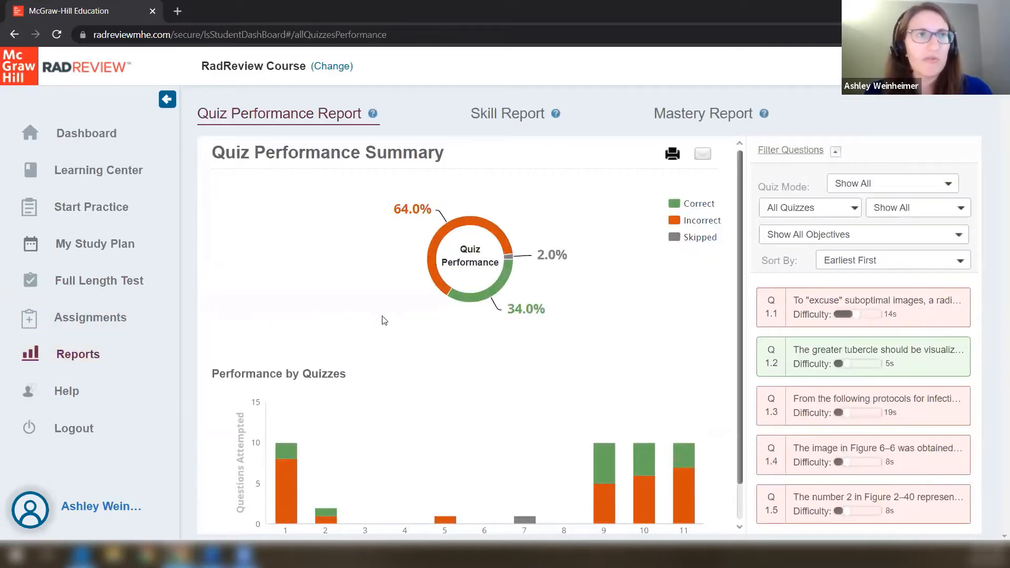
Look over the Quiz Performance Summary and Performance by Quizzes chart, and open the Skill Report.
scroll(408, 282, "down", 1)
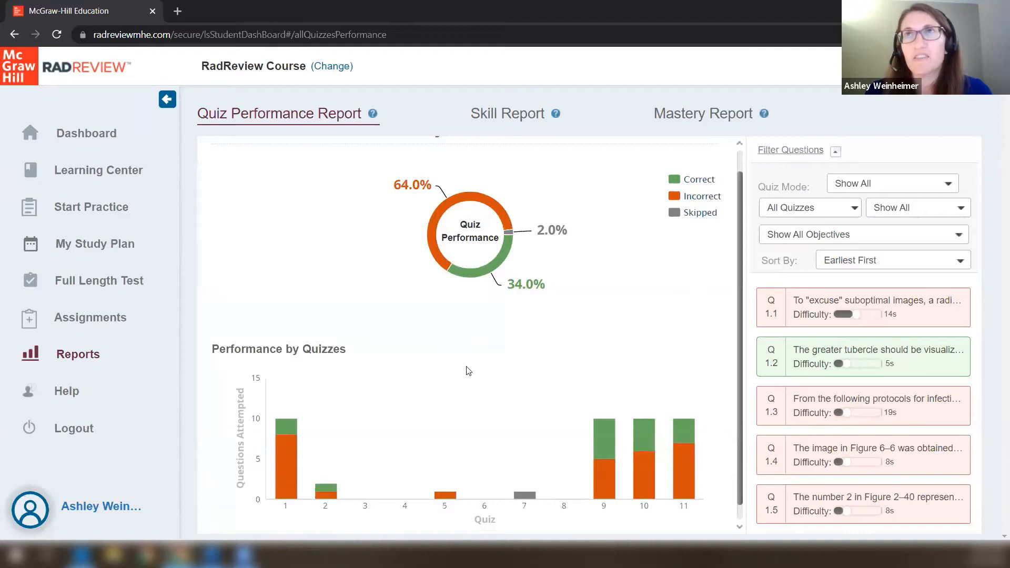
scroll(468, 370, "up", 1)
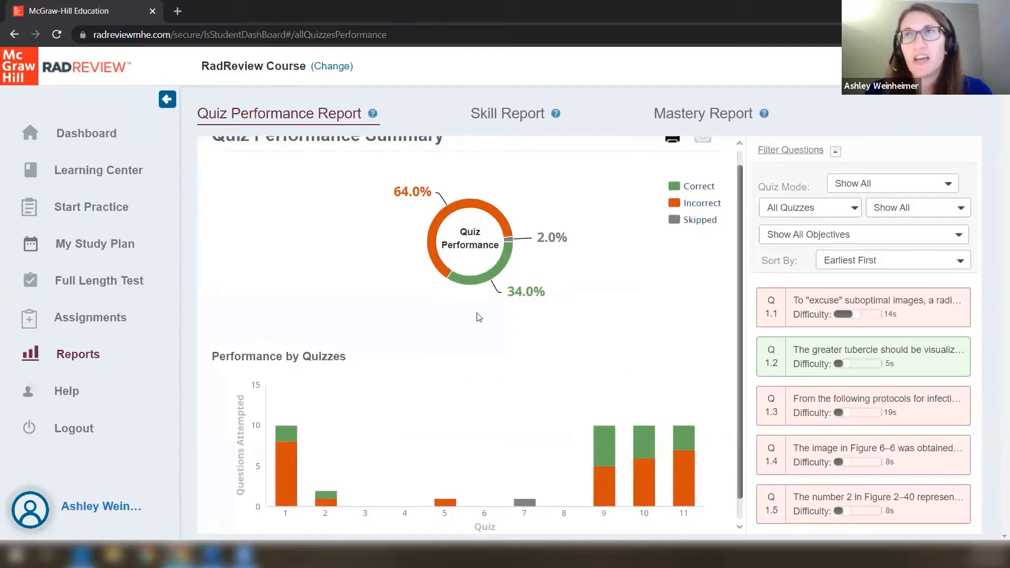
left_click(513, 112)
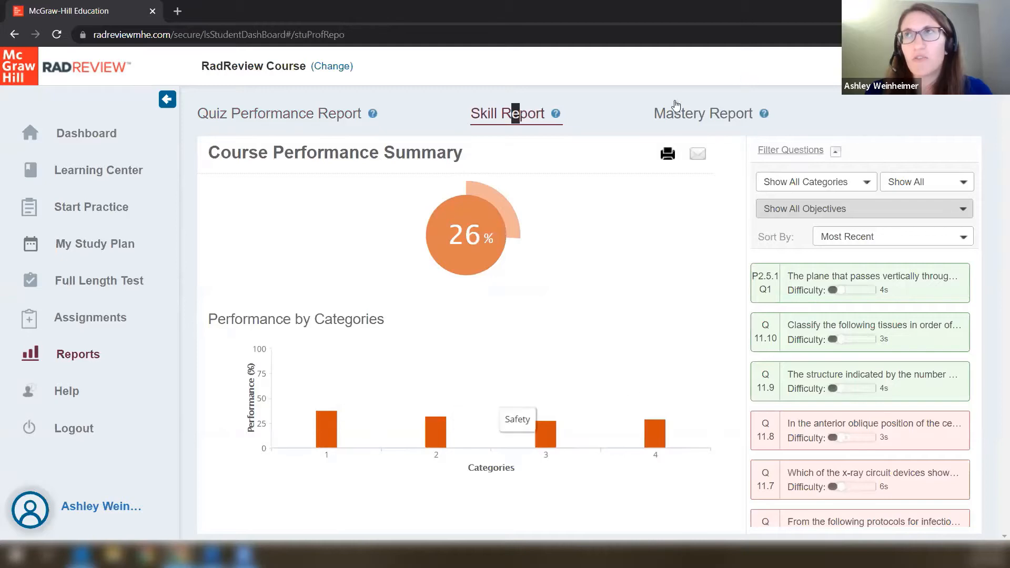
Open the Mastery Report and examine mastery and performance by category along with the most challenging objectives.
left_click(676, 112)
scroll(565, 336, "down", 2)
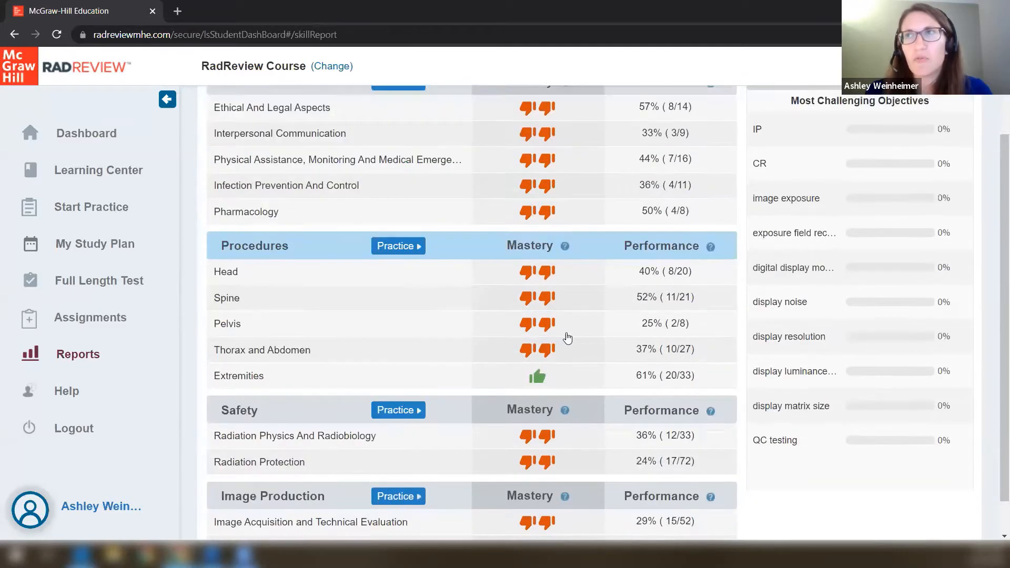
scroll(563, 335, "up", 2)
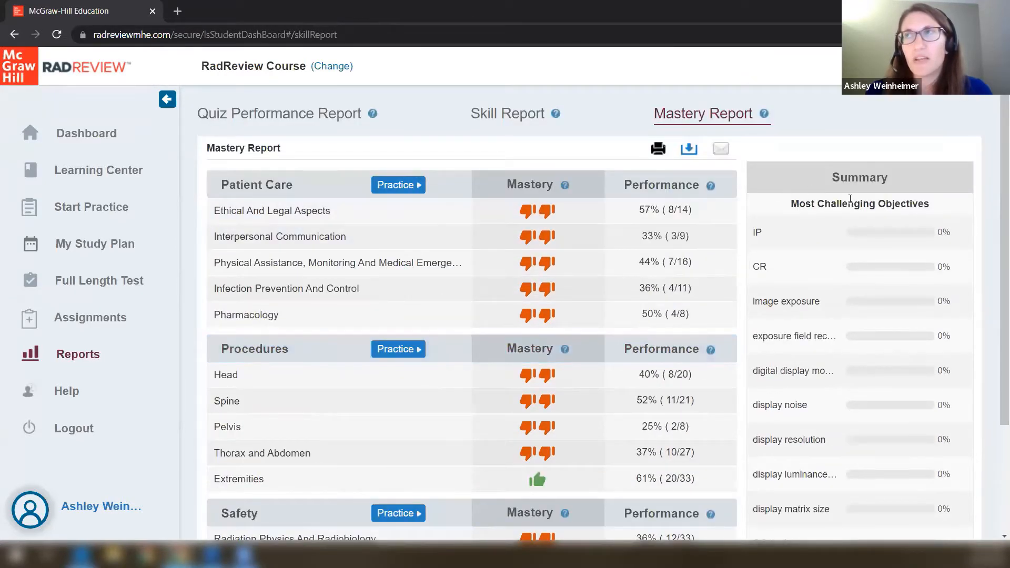
scroll(859, 255, "down", 3)
scroll(836, 279, "up", 3)
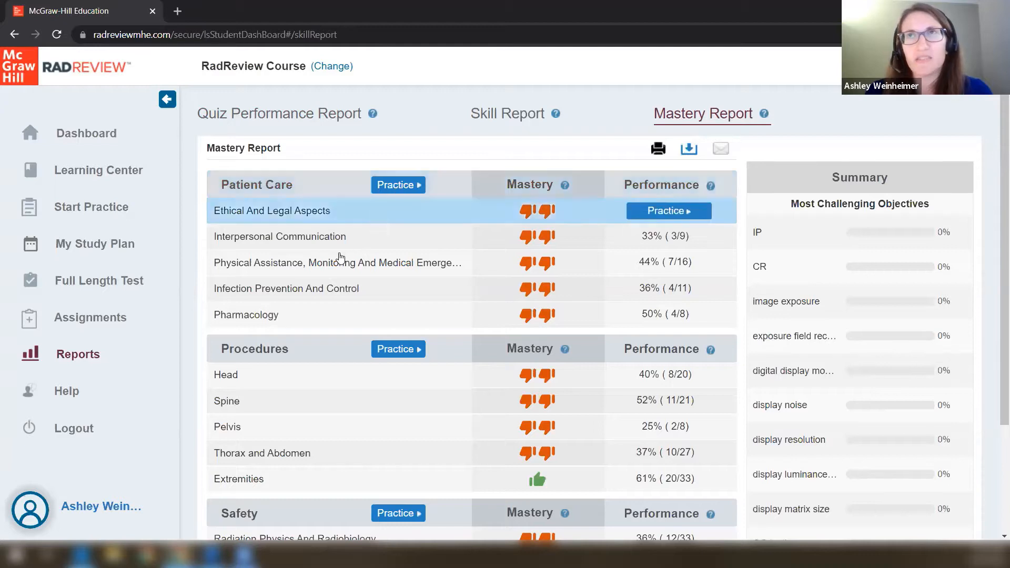
Return to the Quiz Performance Report and check the quiz mode and individual quiz options for filtering questions.
left_click(284, 116)
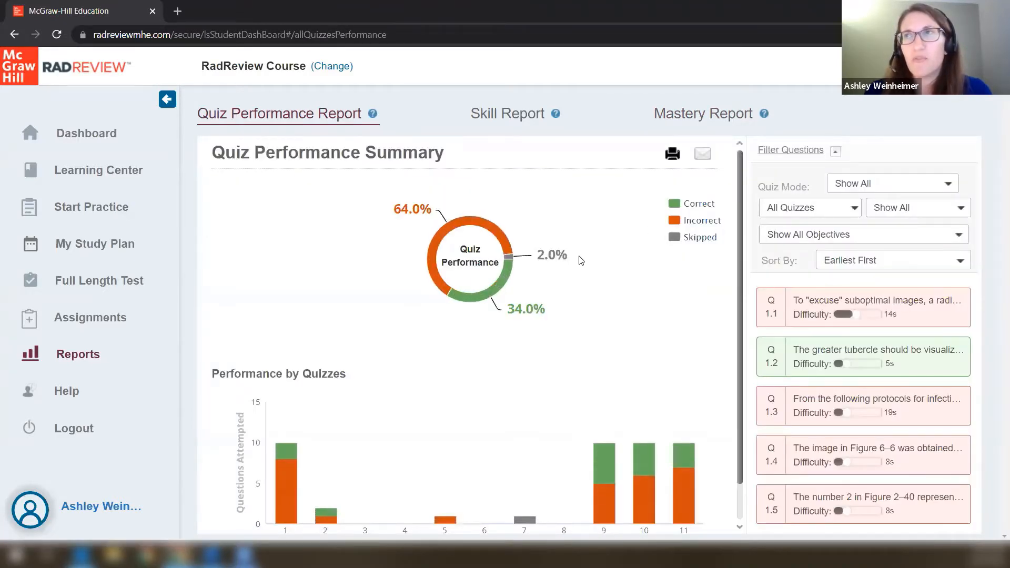
scroll(581, 260, "down", 1)
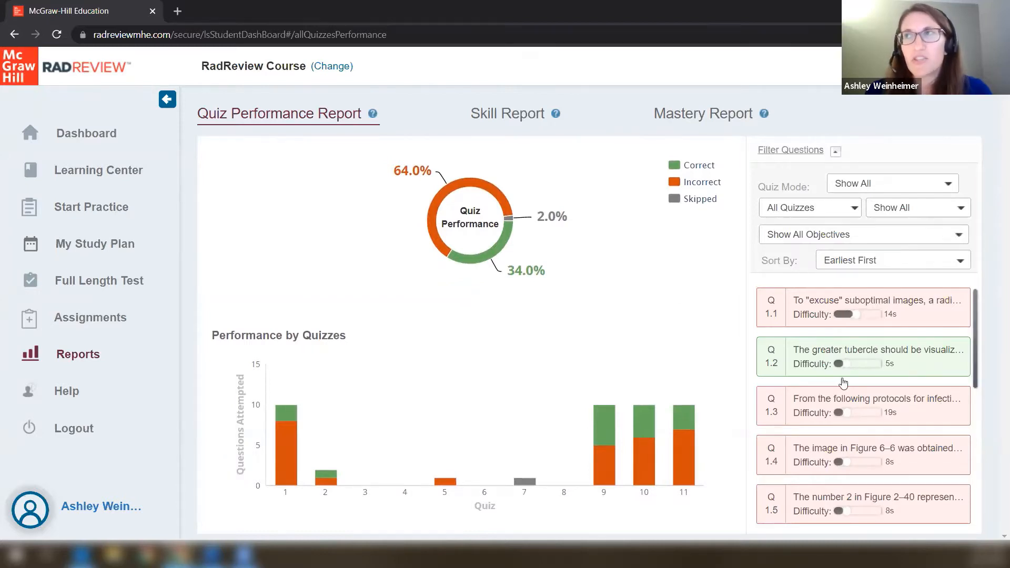
left_click(856, 185)
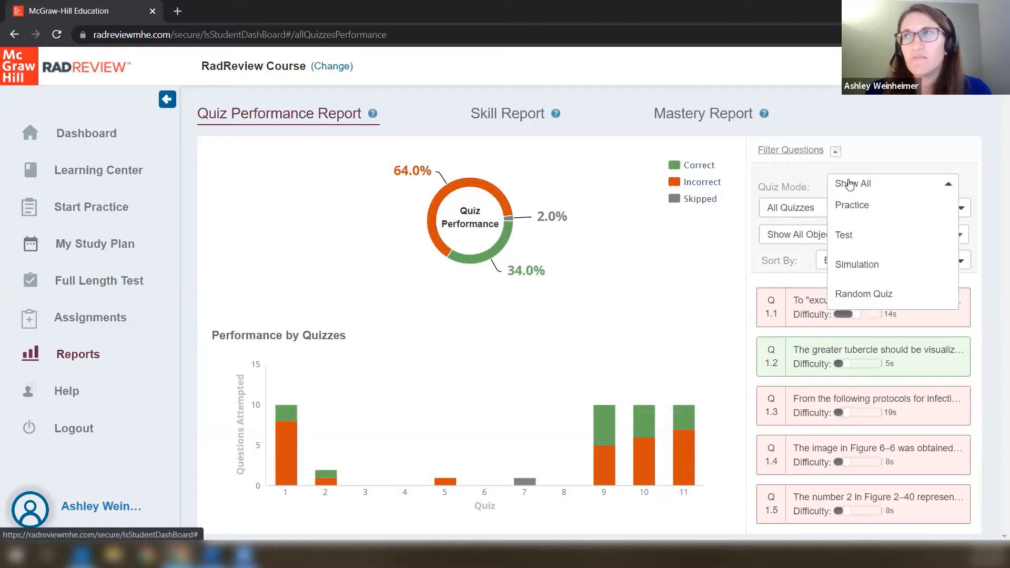
left_click(850, 184)
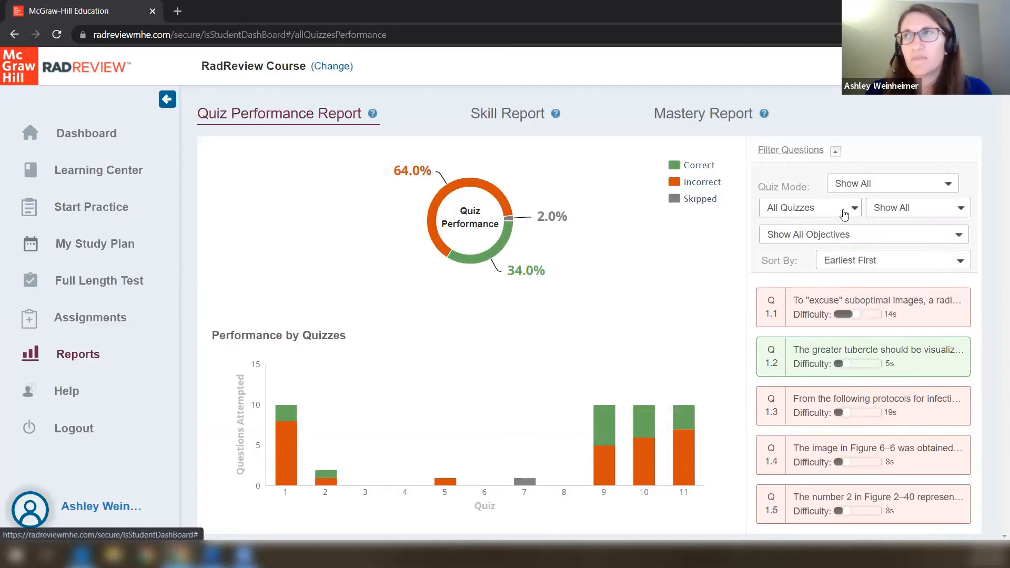
left_click(817, 208)
scroll(834, 379, "down", 3)
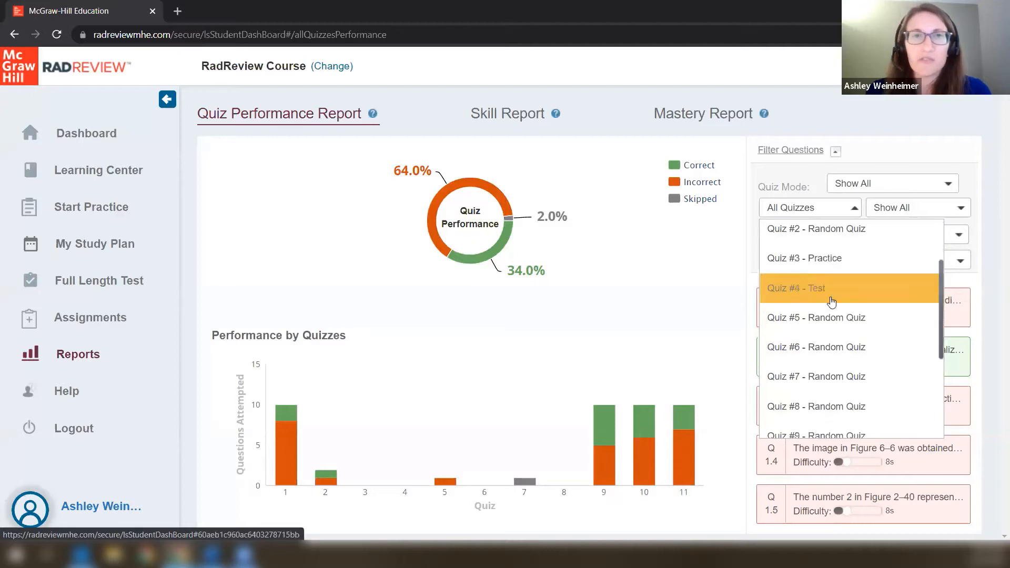
scroll(836, 370, "down", 1)
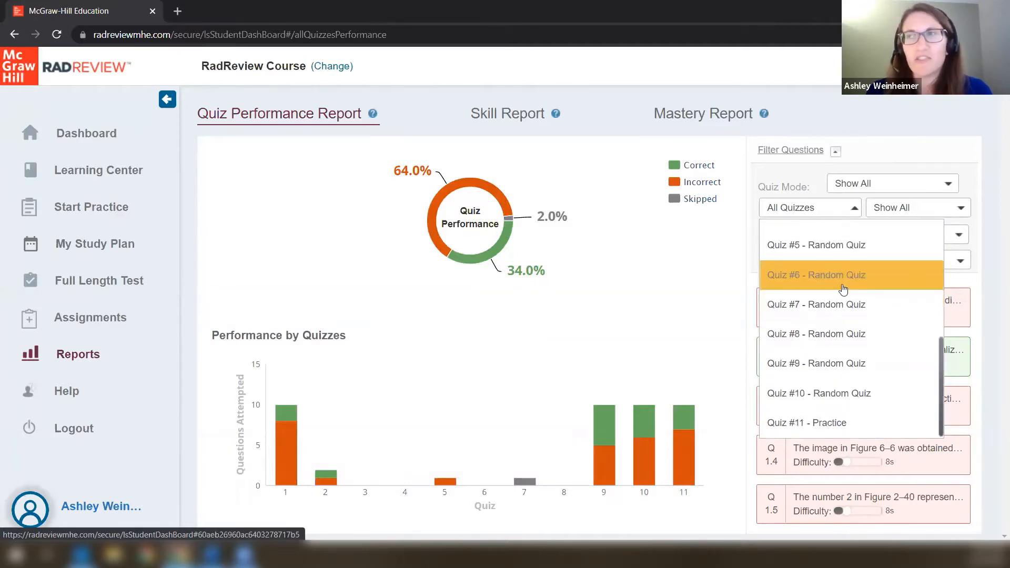
scroll(847, 284, "up", 3)
Check the answer result options for filtering the report's questions, and open the student Help page.
left_click(929, 211)
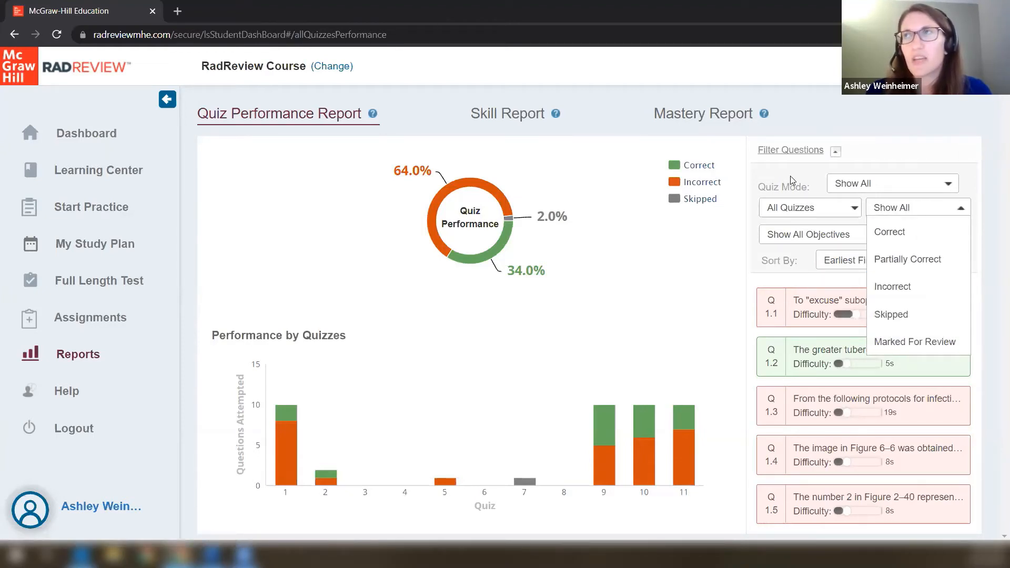
left_click(929, 210)
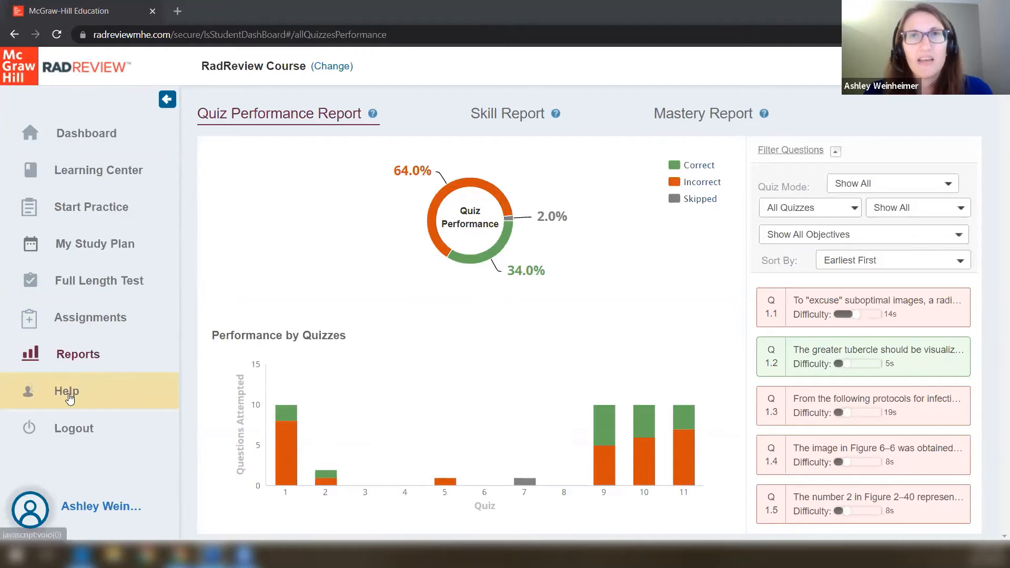
left_click(71, 398)
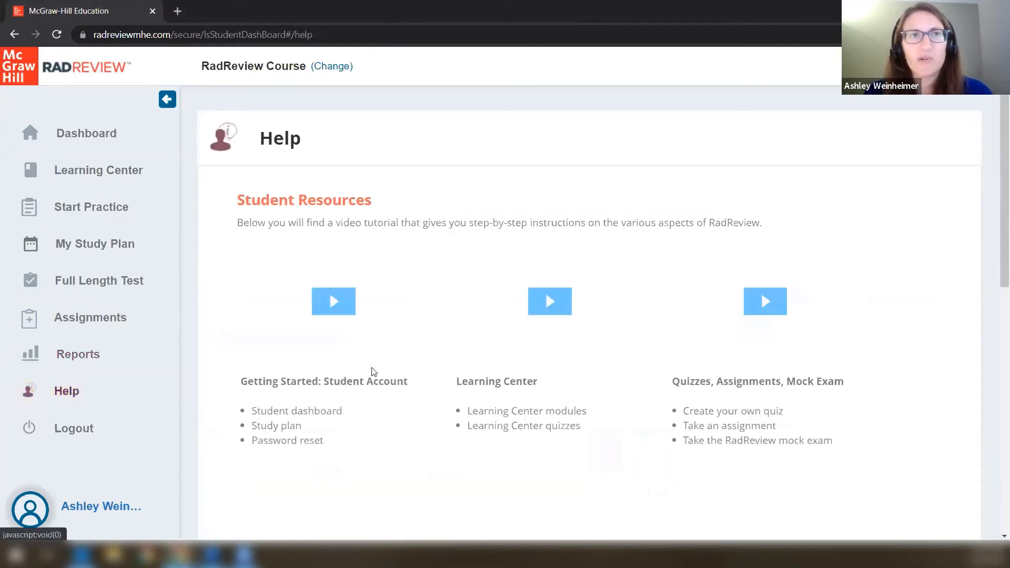